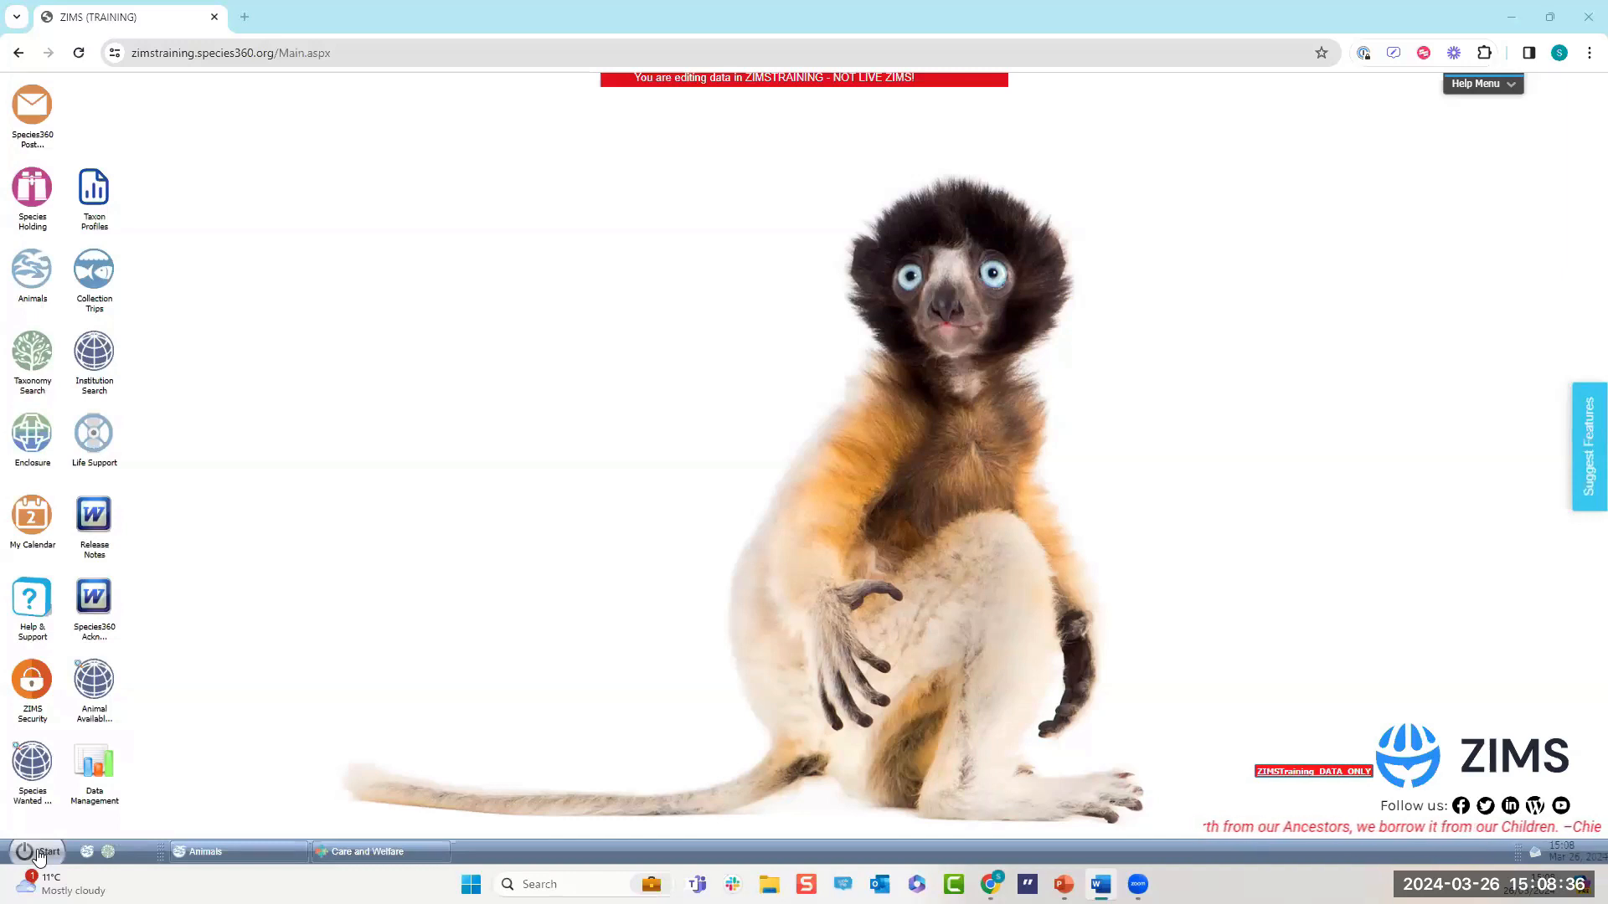
Open the Care and Welfare module for animals.
mouse_move(92, 614)
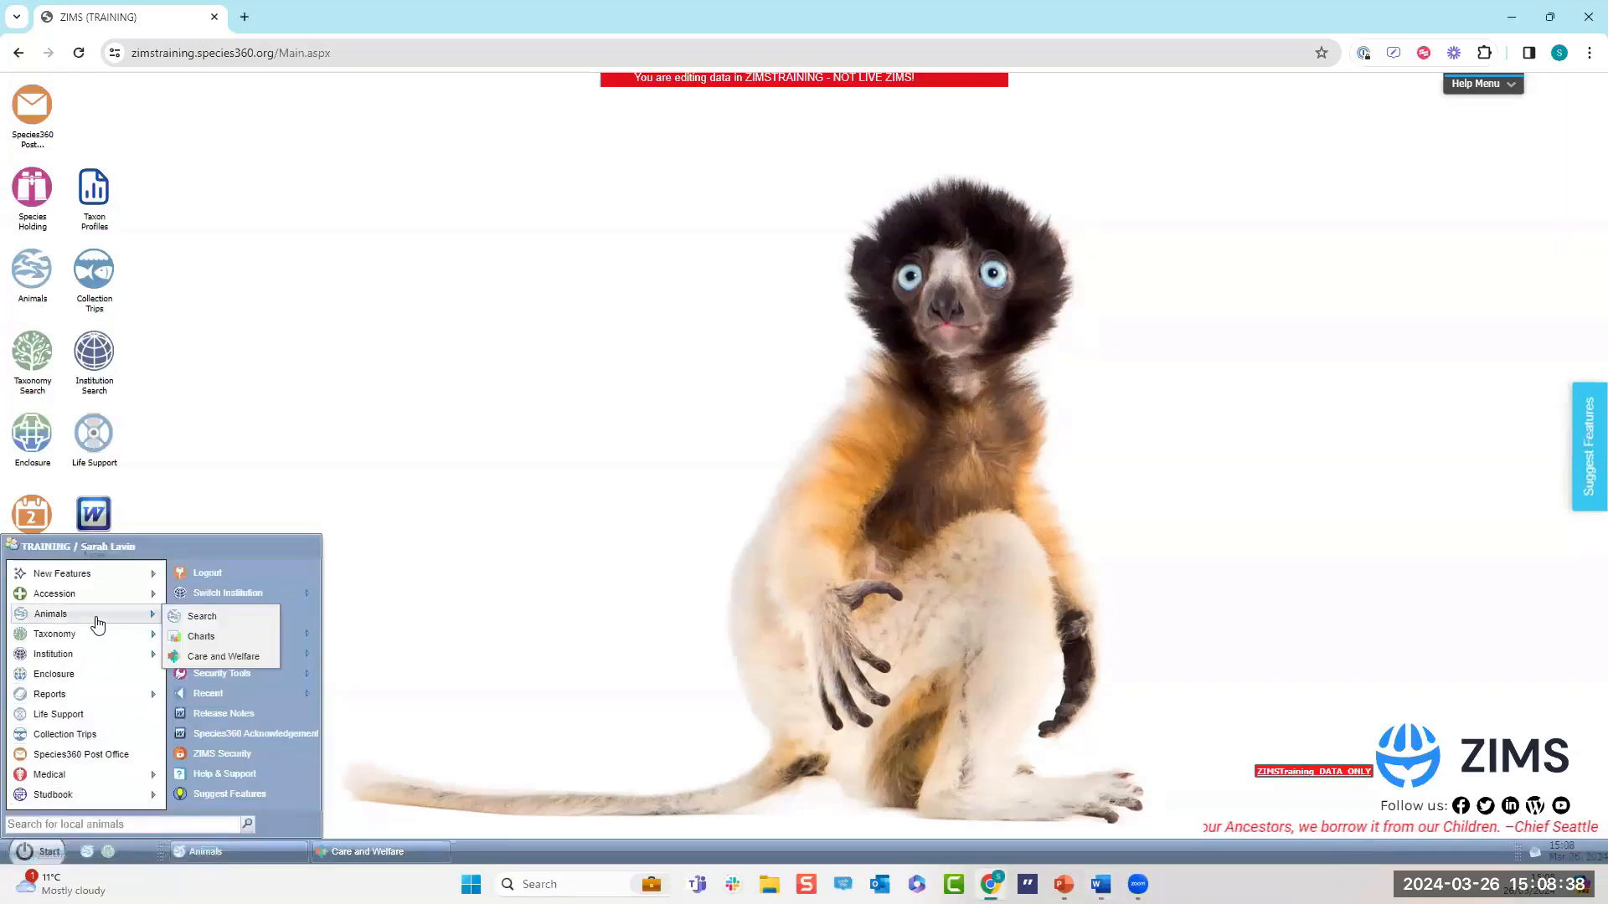
left_click(229, 658)
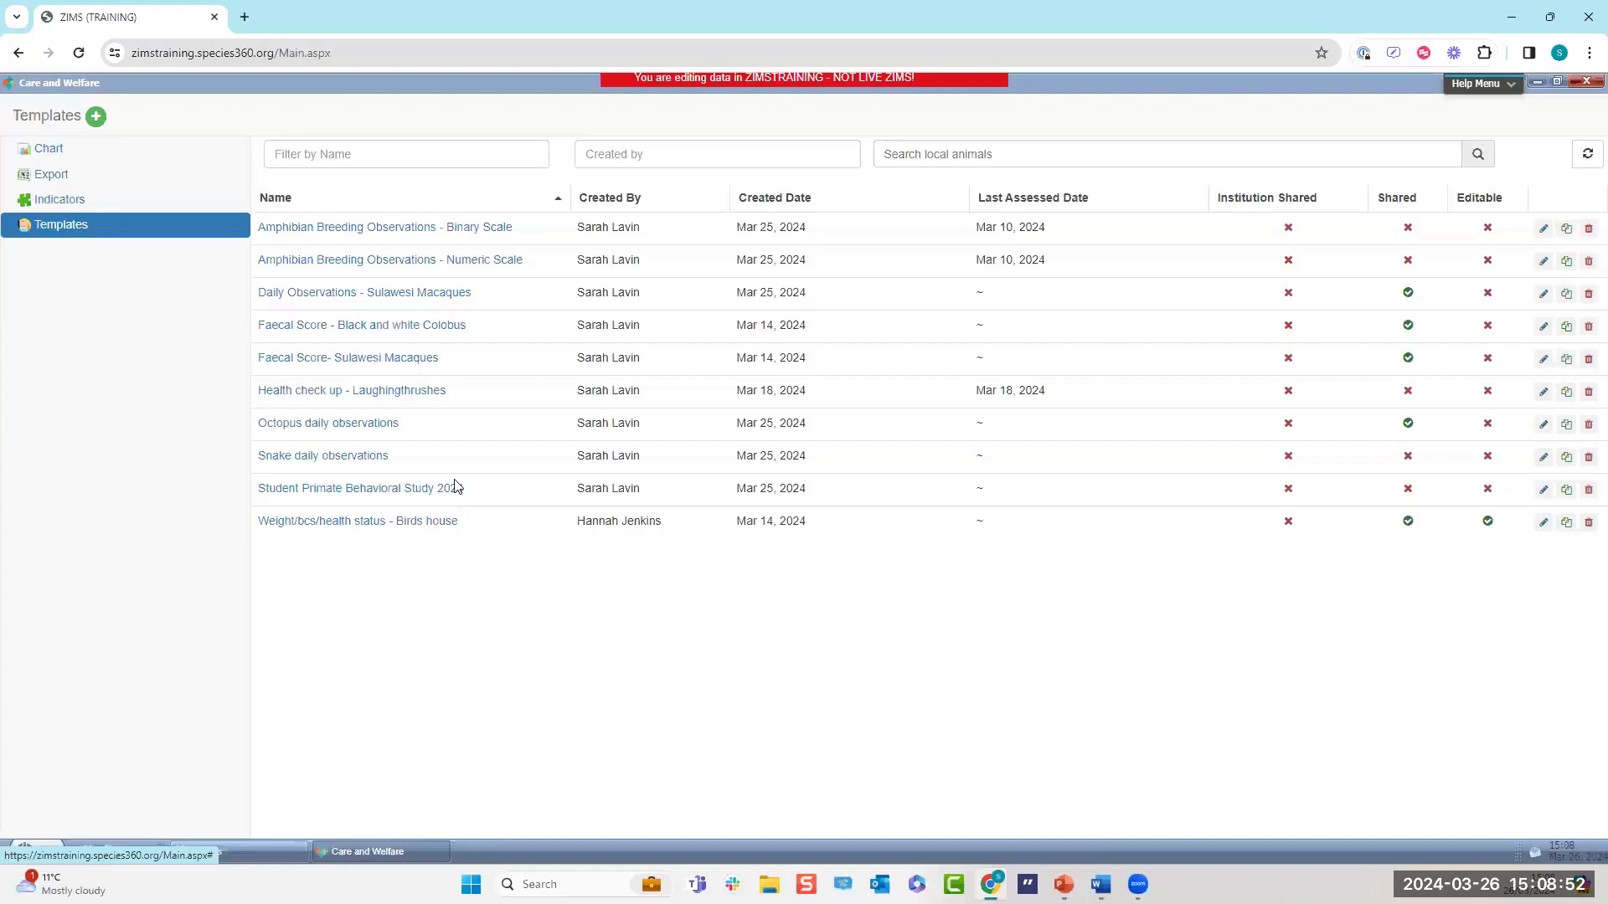
Review the Indicators list and the entry form of the Snake daily observations template, ending back at the Templates list.
left_click(67, 203)
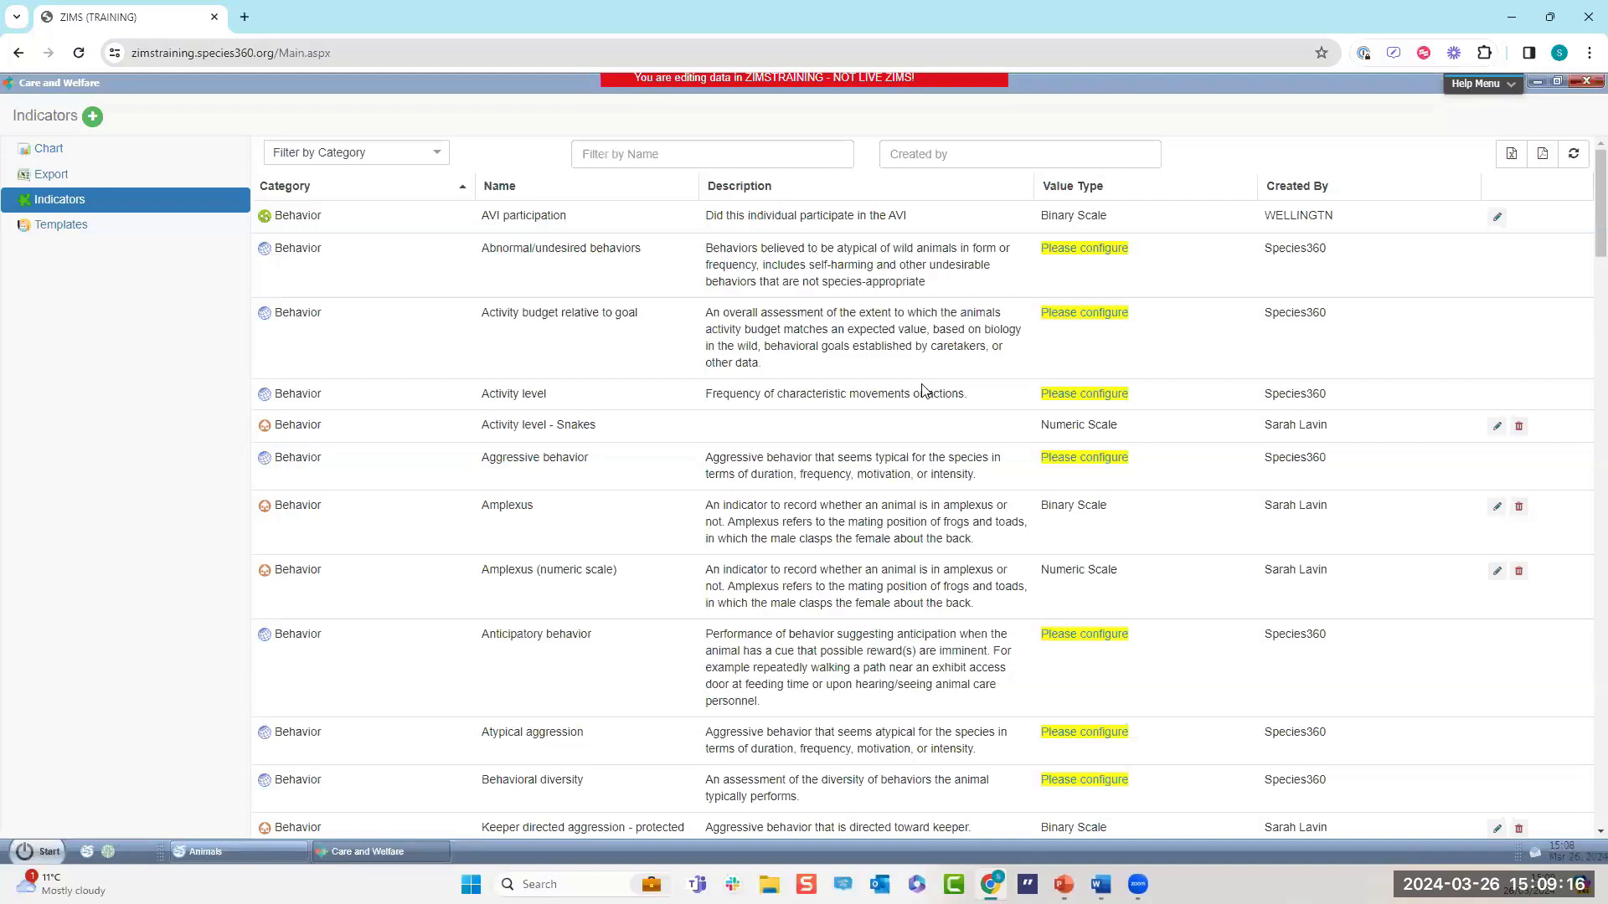
left_click(52, 228)
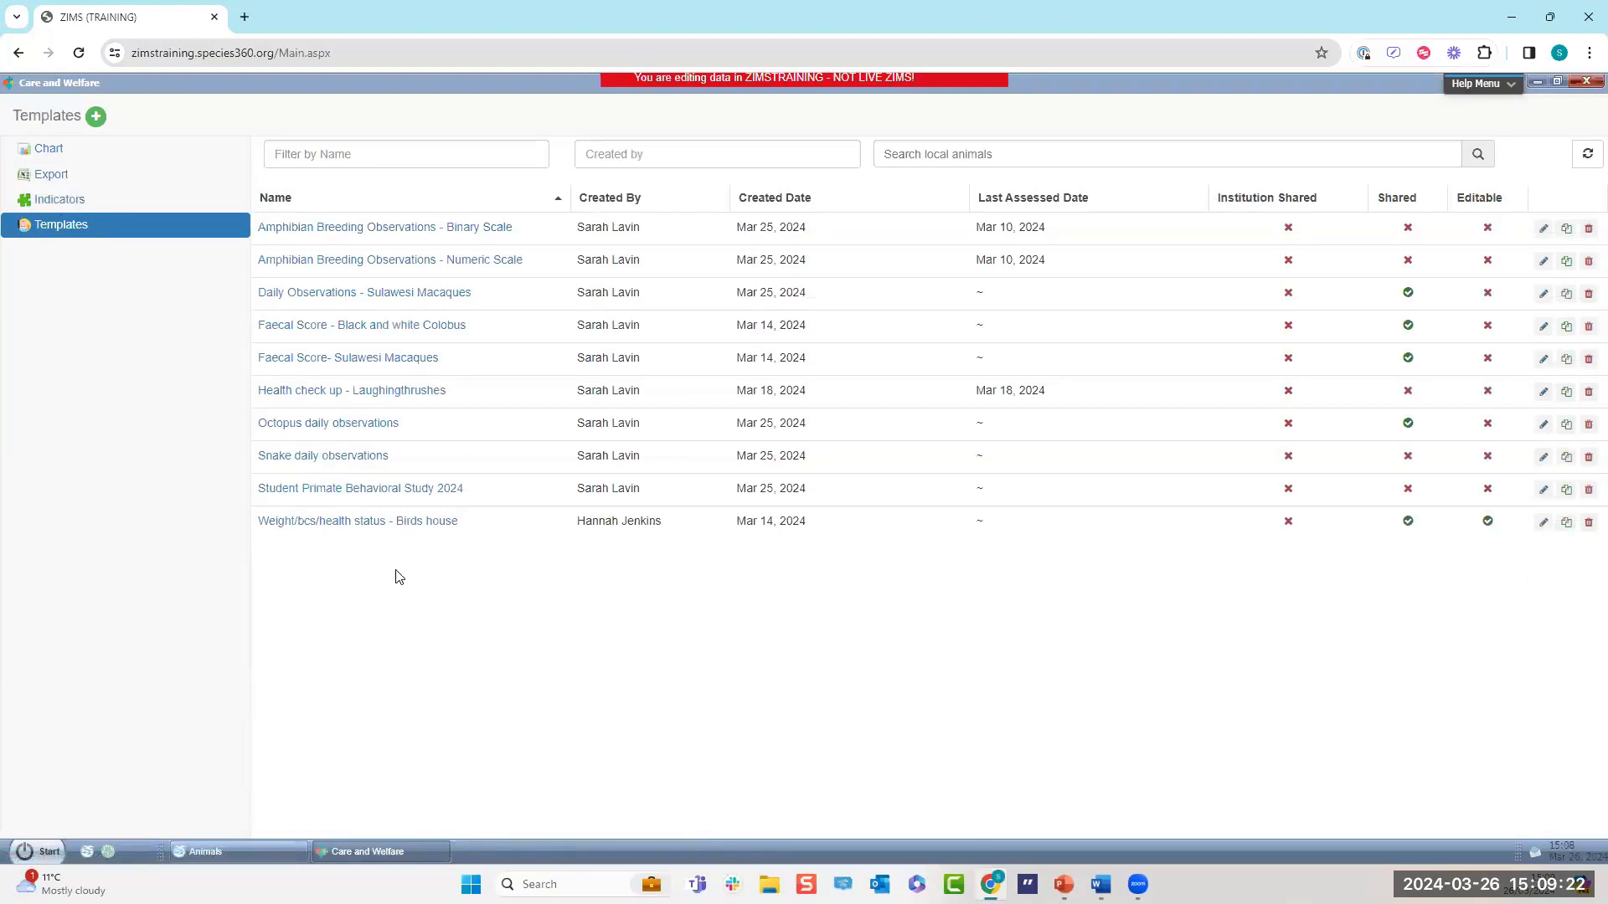
left_click(327, 458)
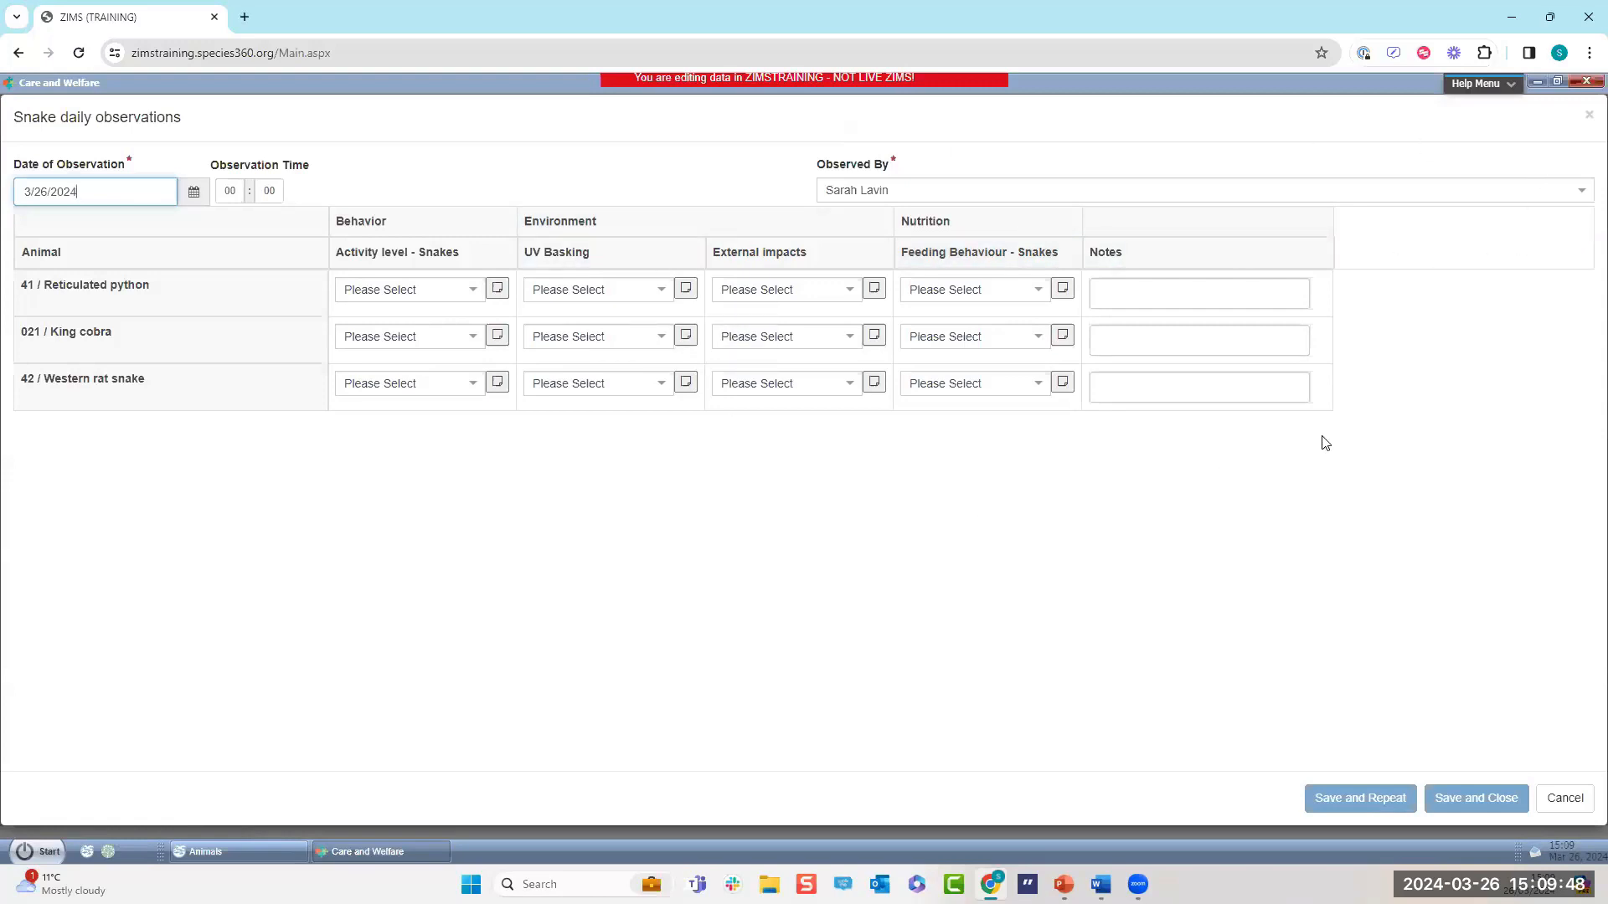
left_click(1586, 119)
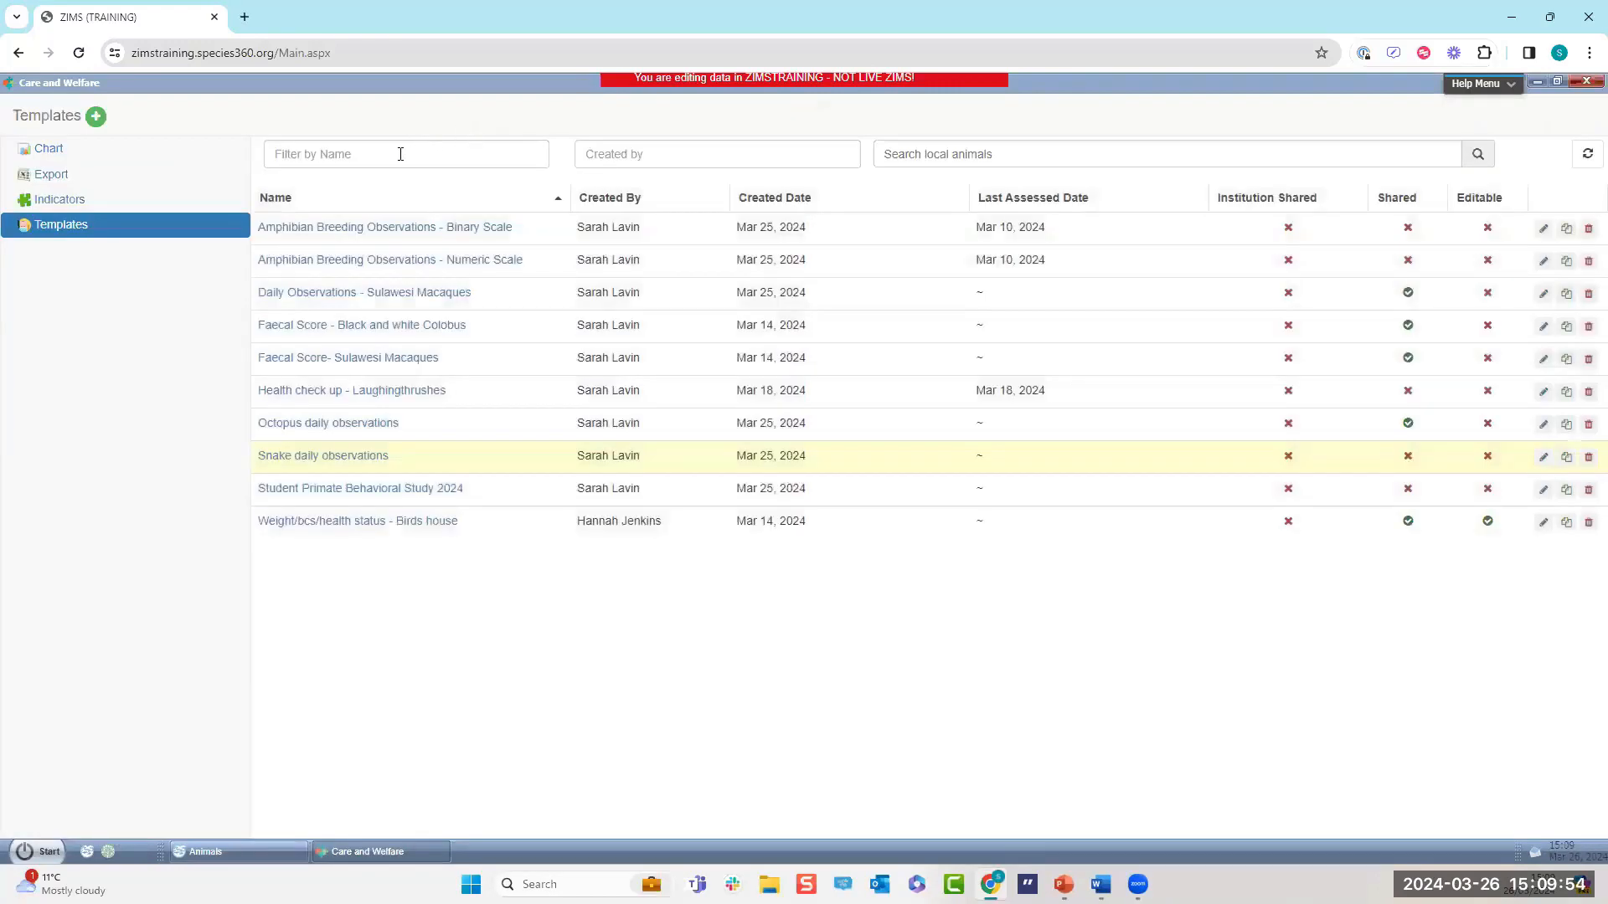
Filter the templates by the name "amphi" and clear the filter again.
left_click(400, 154)
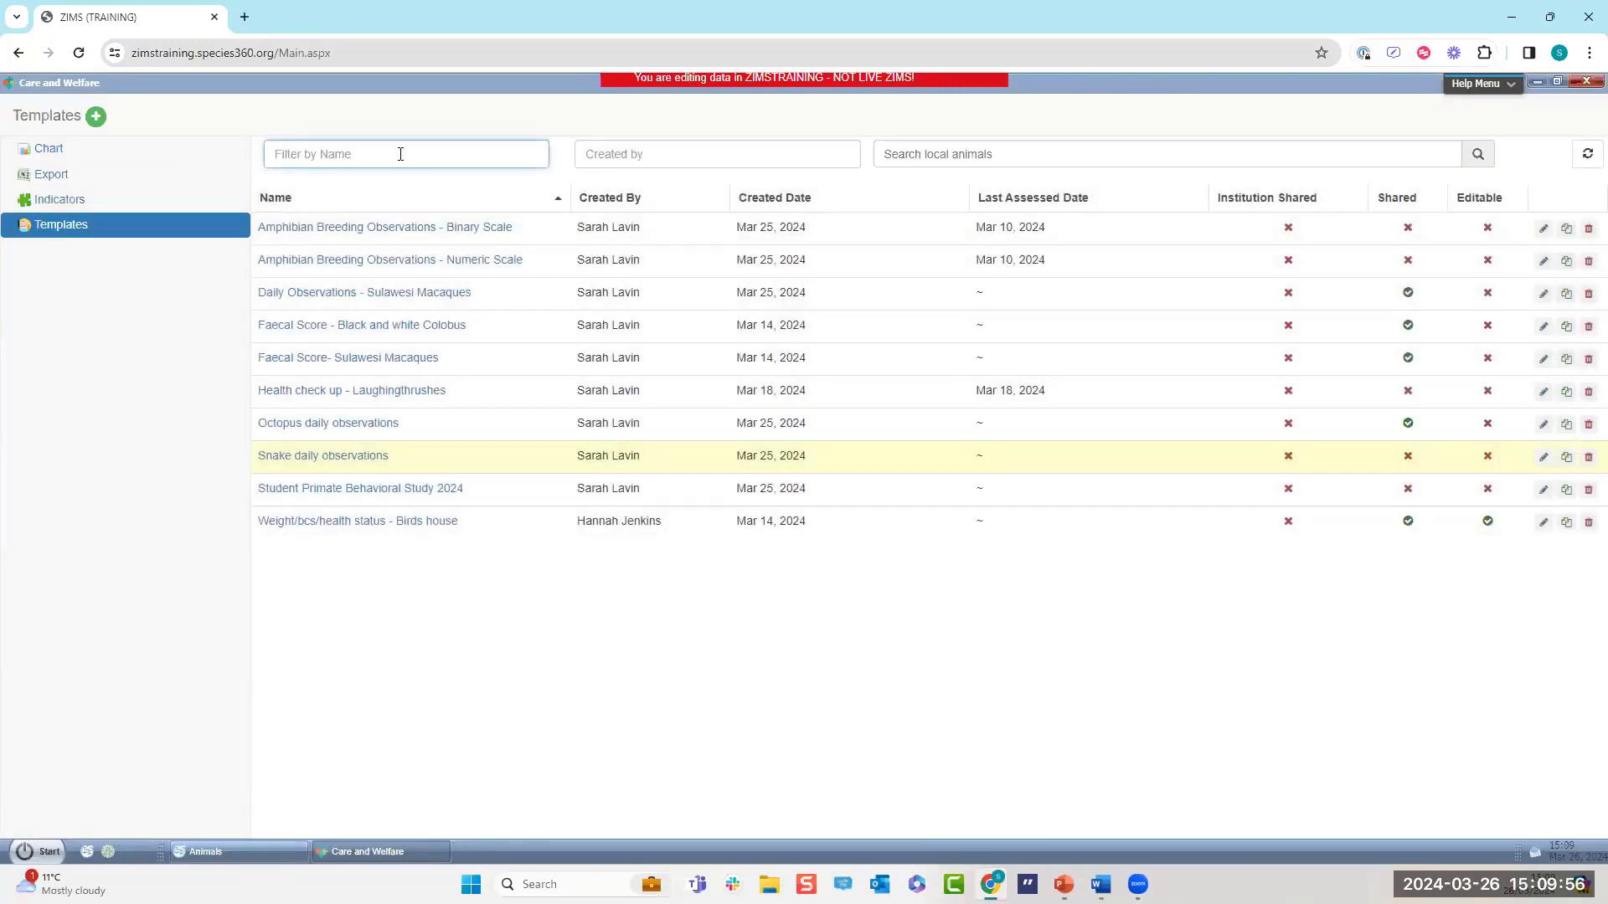
type("amphi")
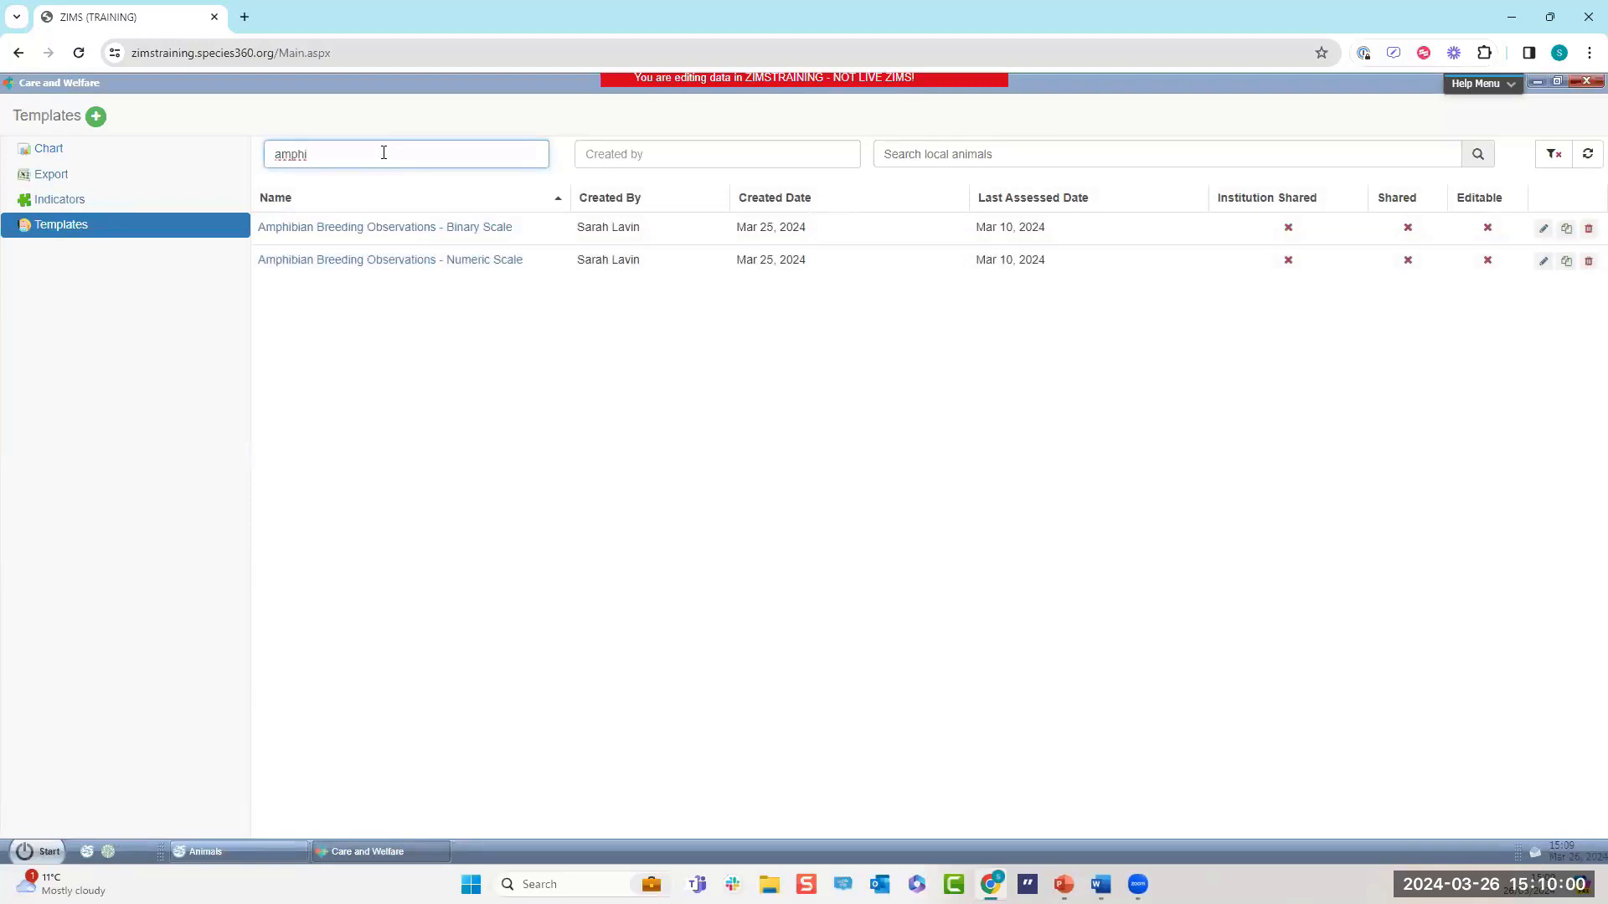
key("BackSpace")
key("BackSpace")
key("BackSpace")
key("BackSpace")
key("BackSpace")
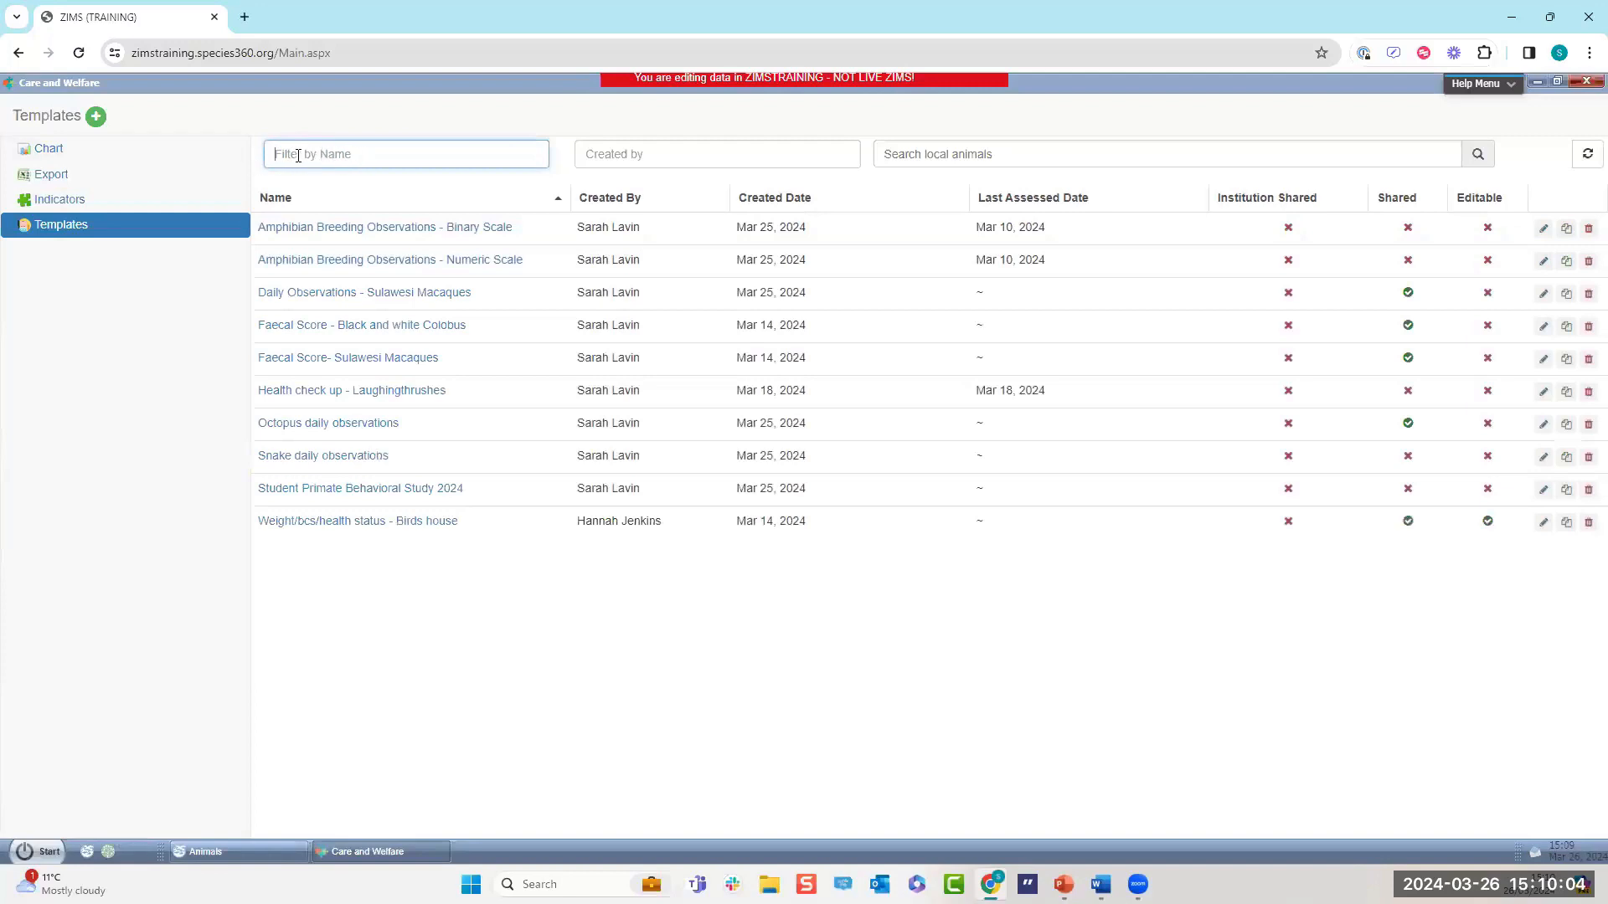
Filter the templates by the local animal Neville, the Sulawesi crested macaque 0014, and remove the filter again.
left_click(617, 152)
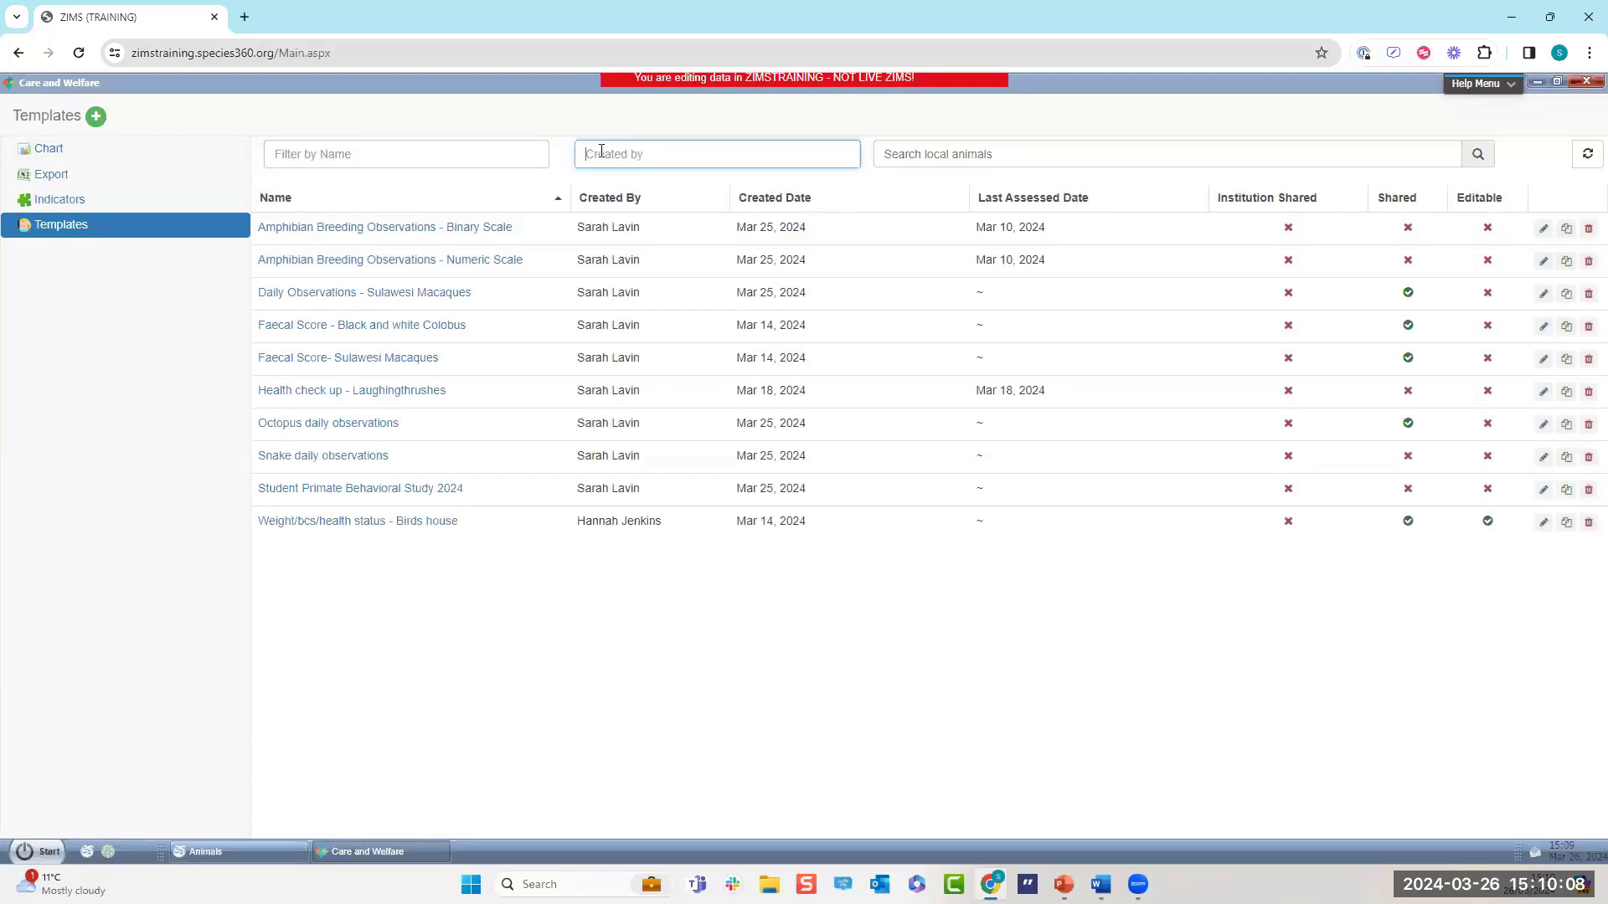
left_click(919, 154)
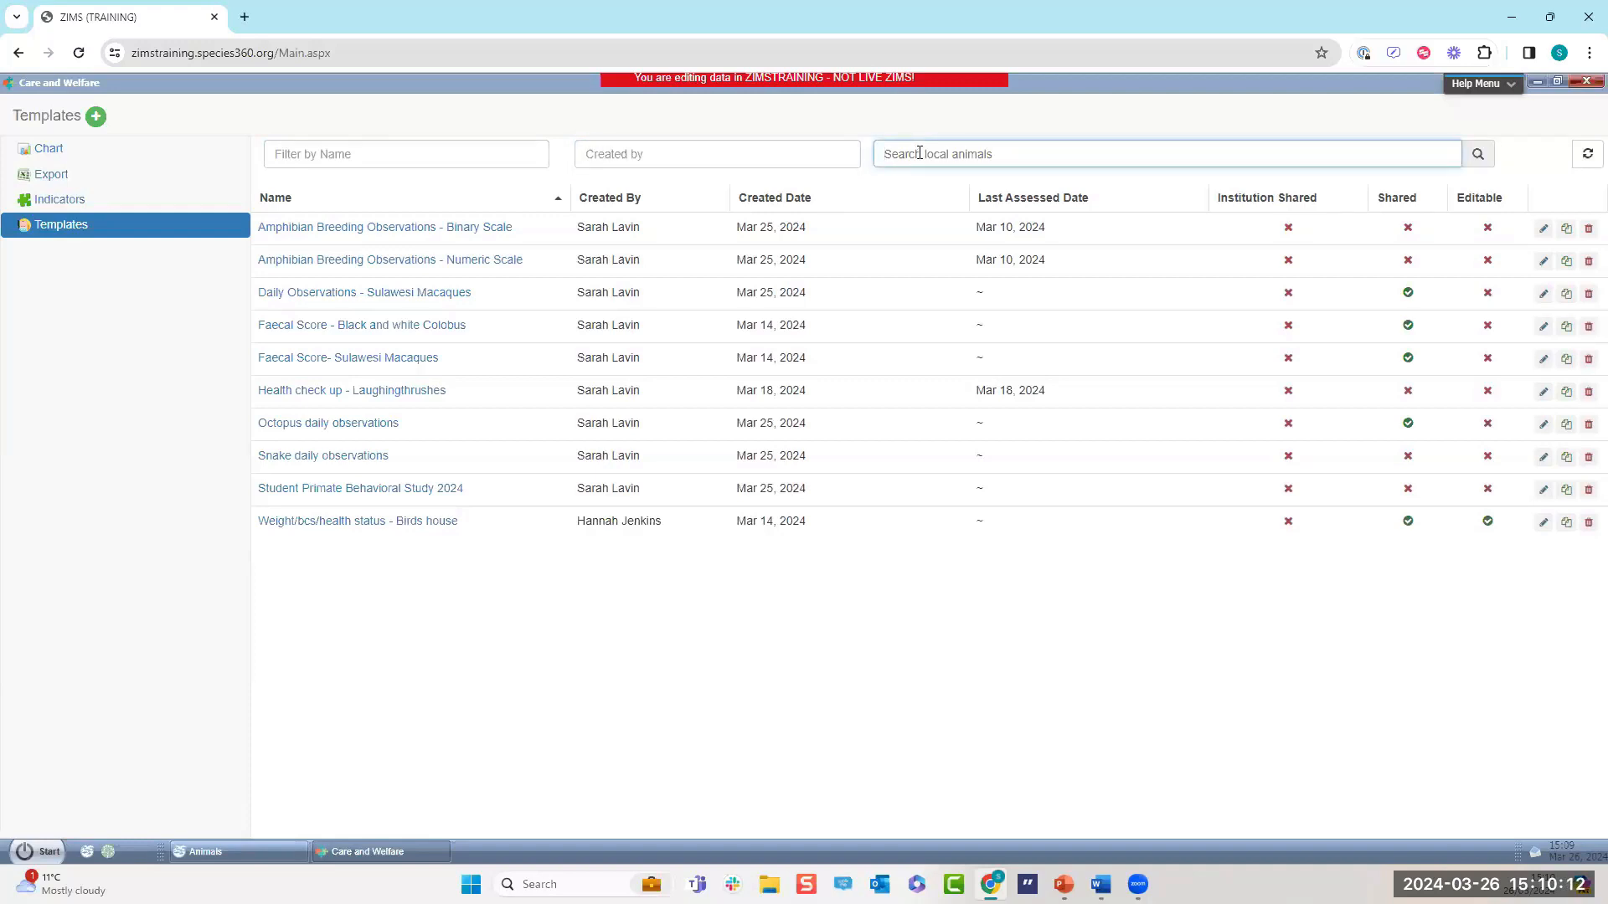
type("neville")
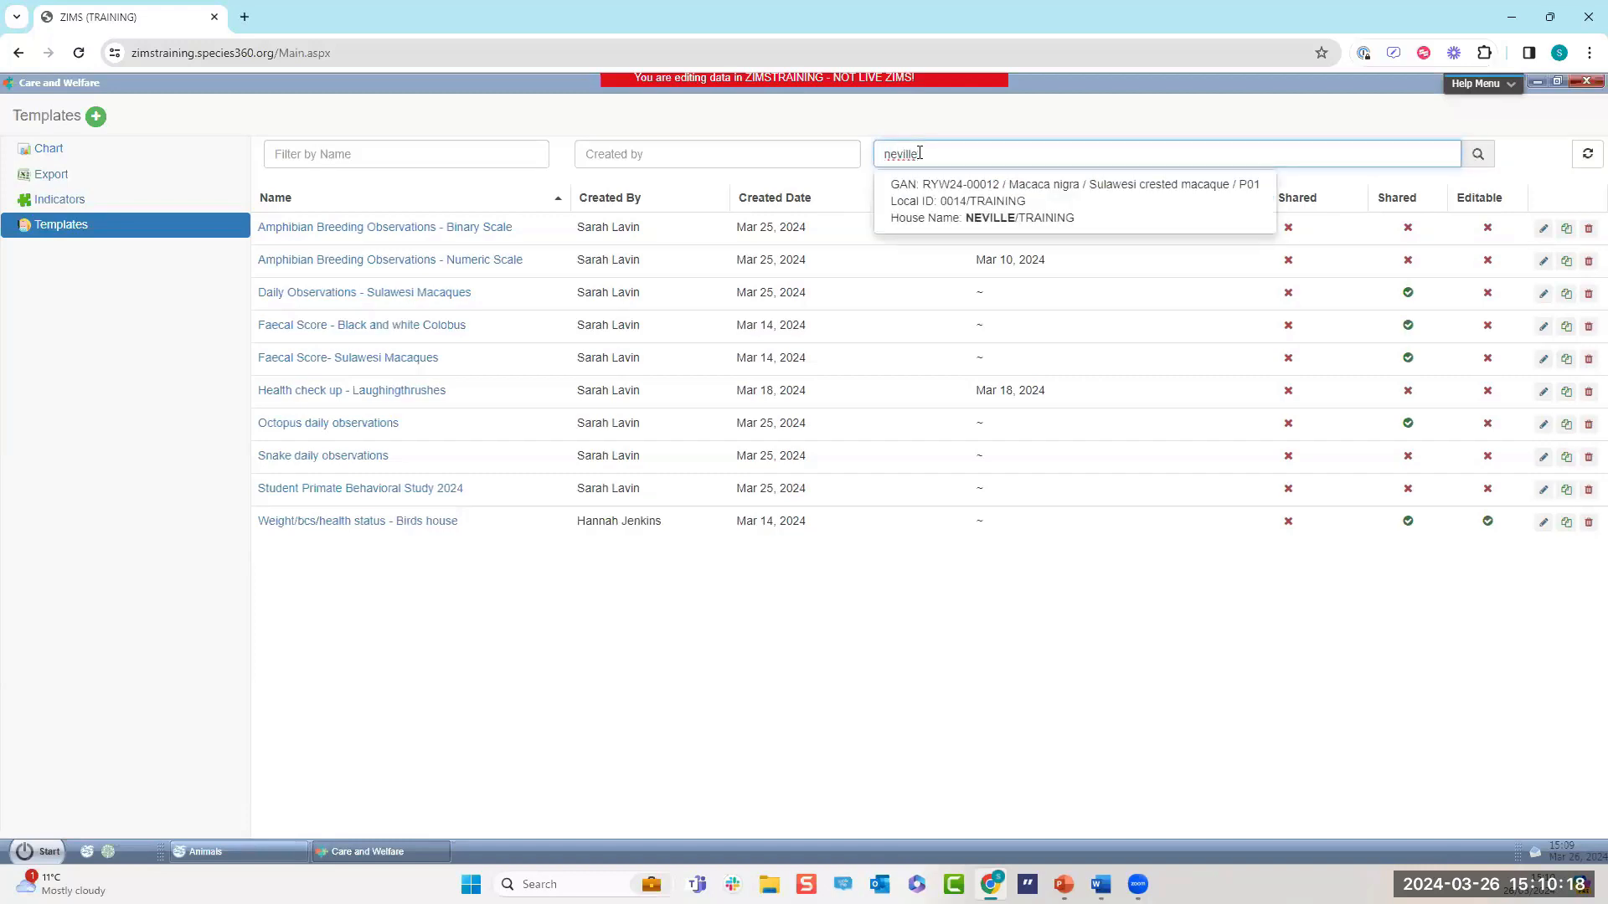
left_click(983, 204)
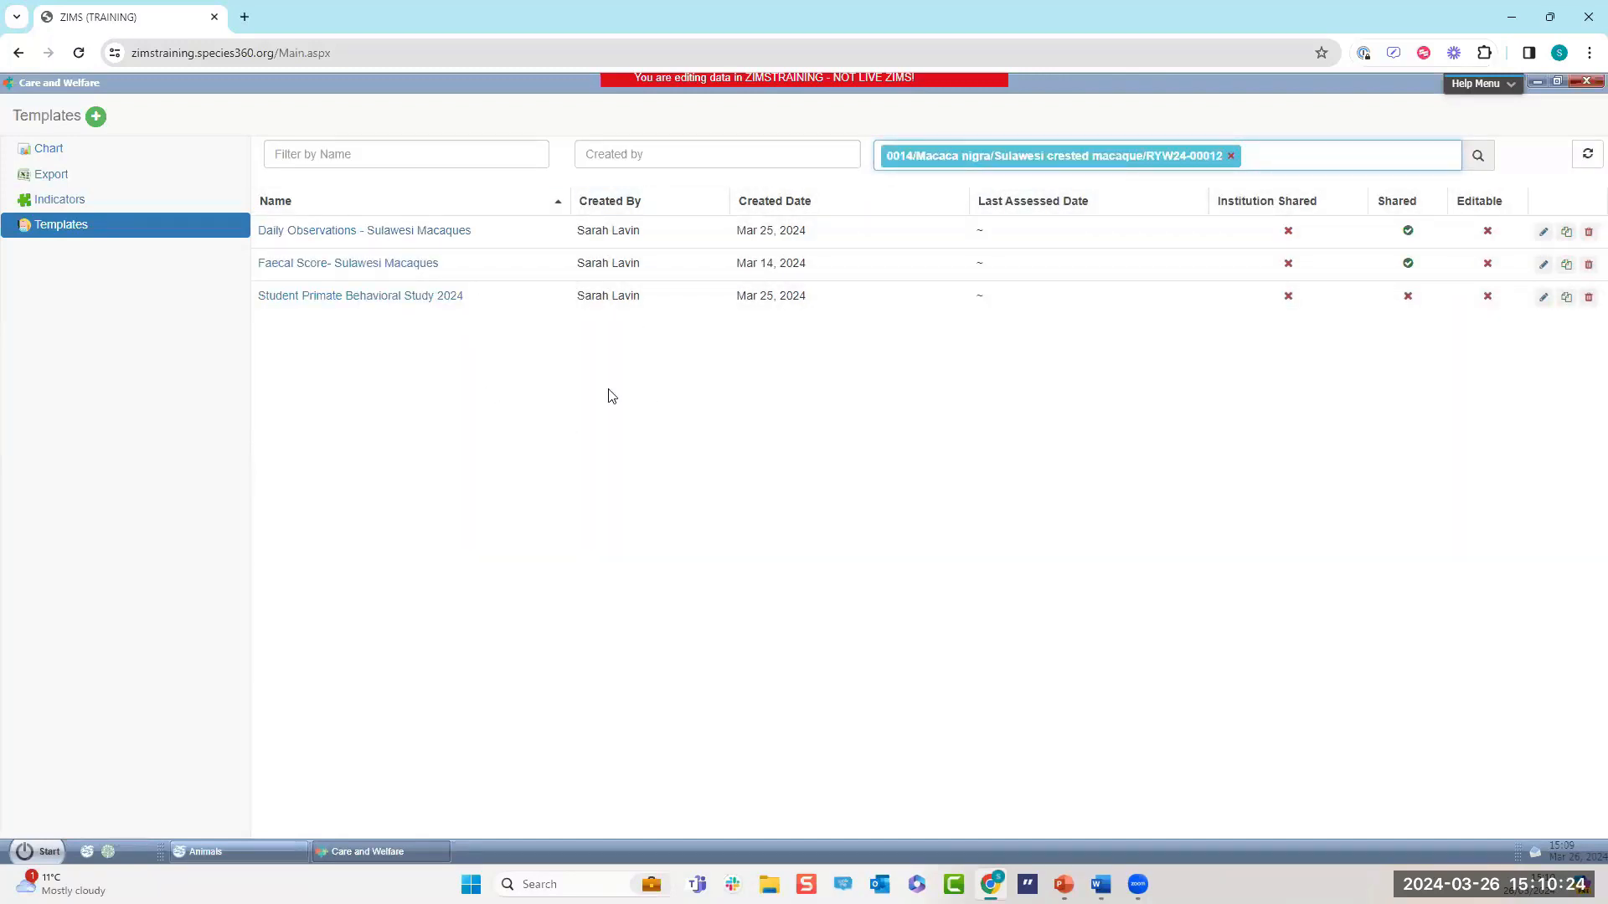
left_click(1231, 156)
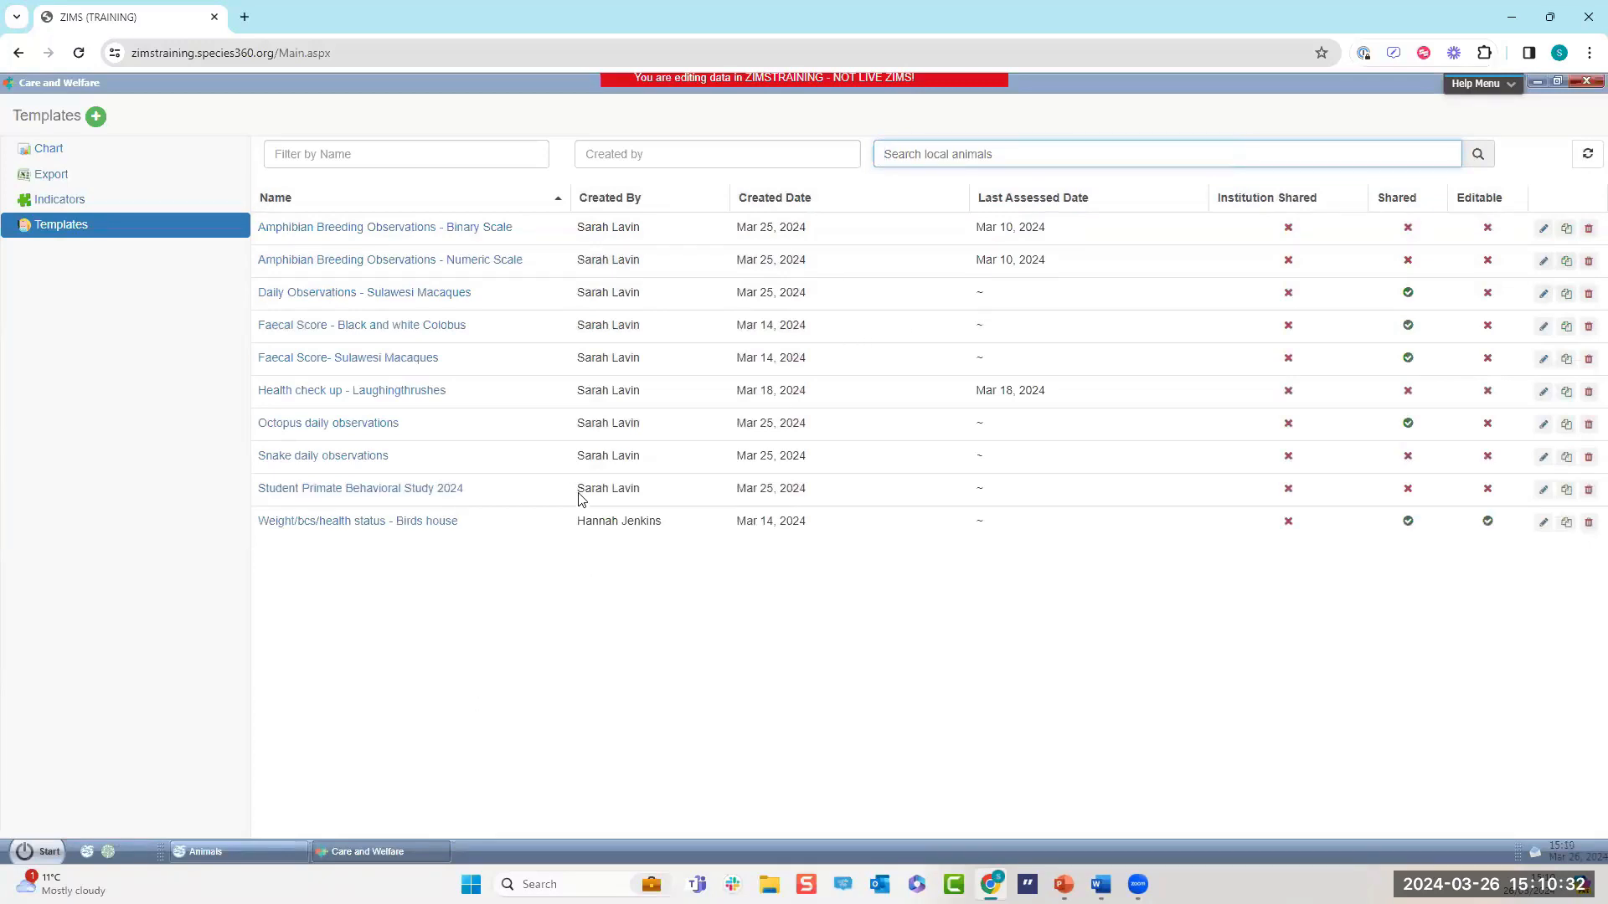
View the Care and Welfare templates from the Sulawesi crested macaque's animal record, and clear the animal filter.
left_click(239, 853)
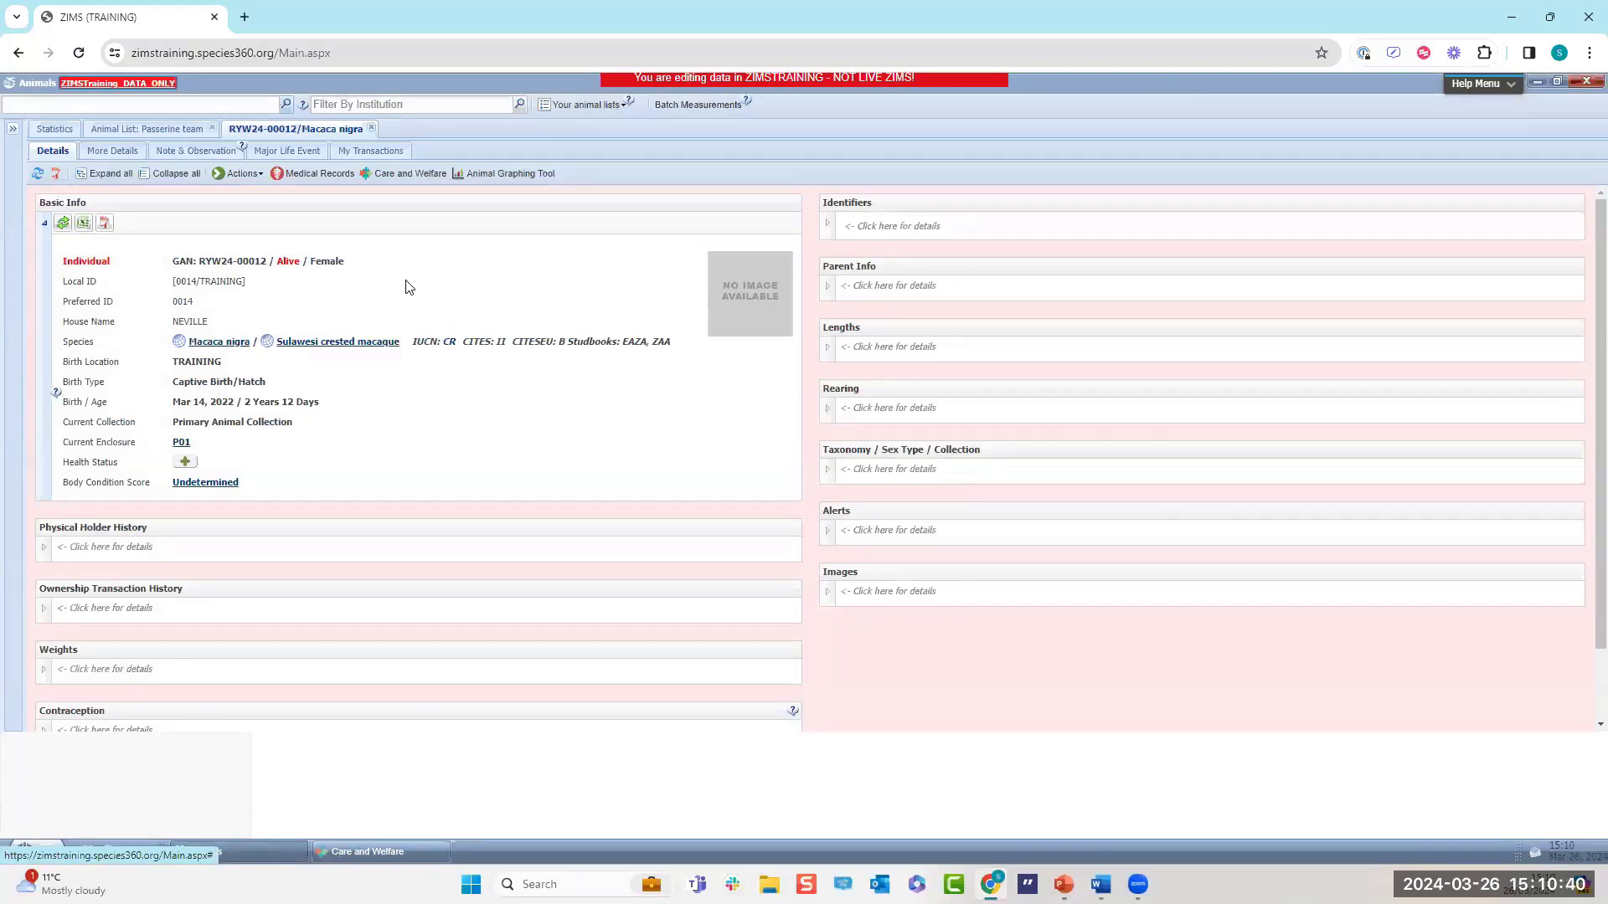
left_click(402, 176)
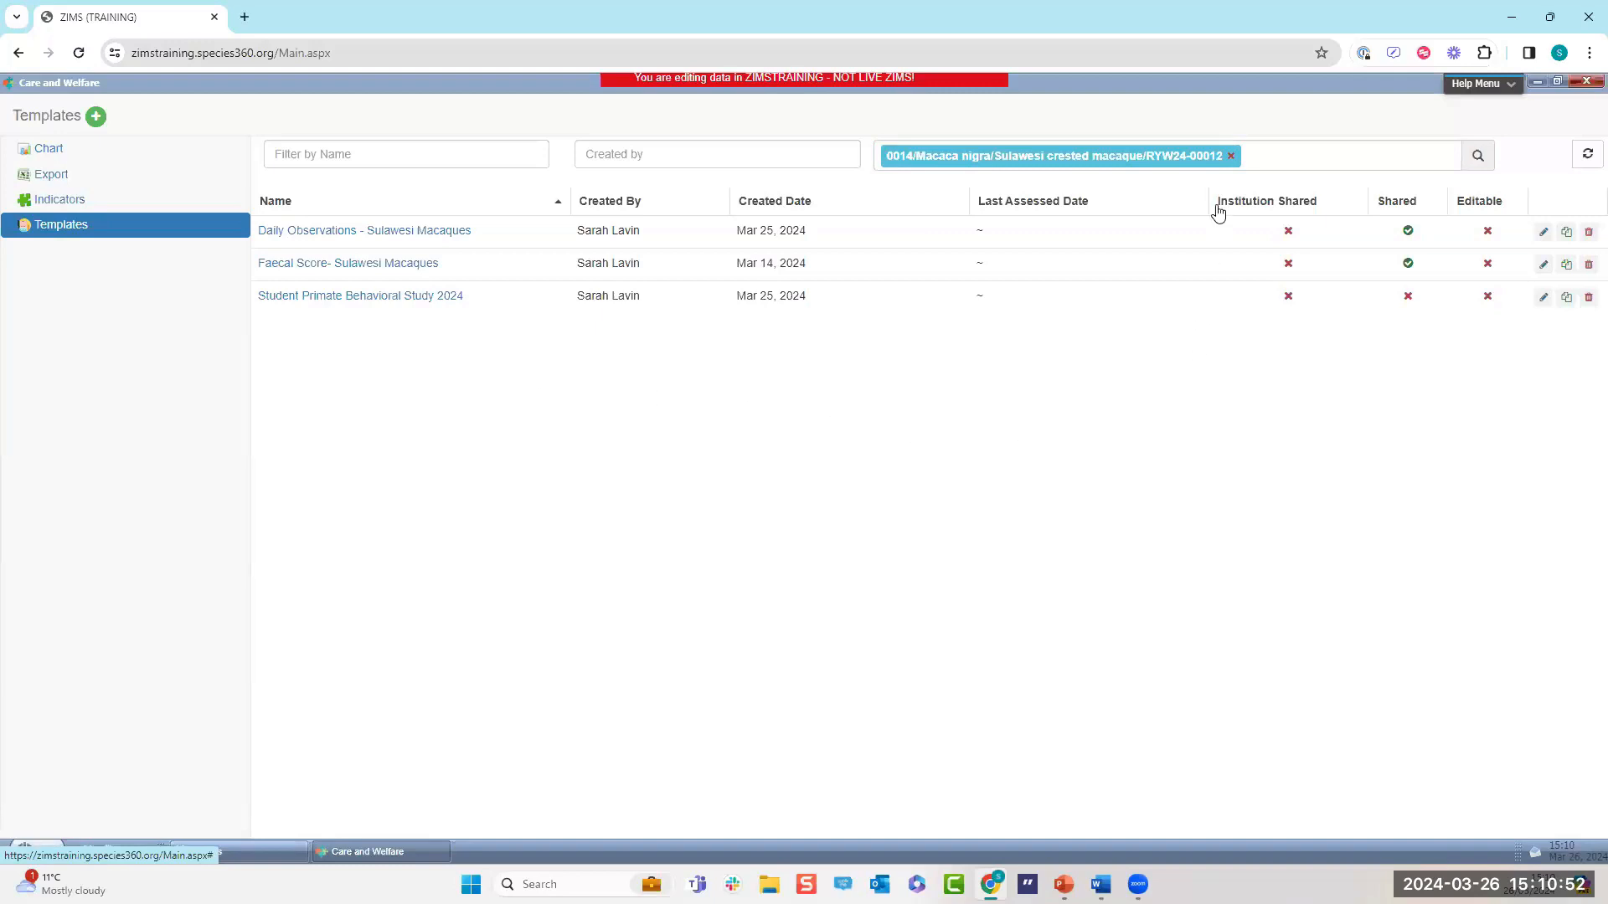
left_click(1232, 155)
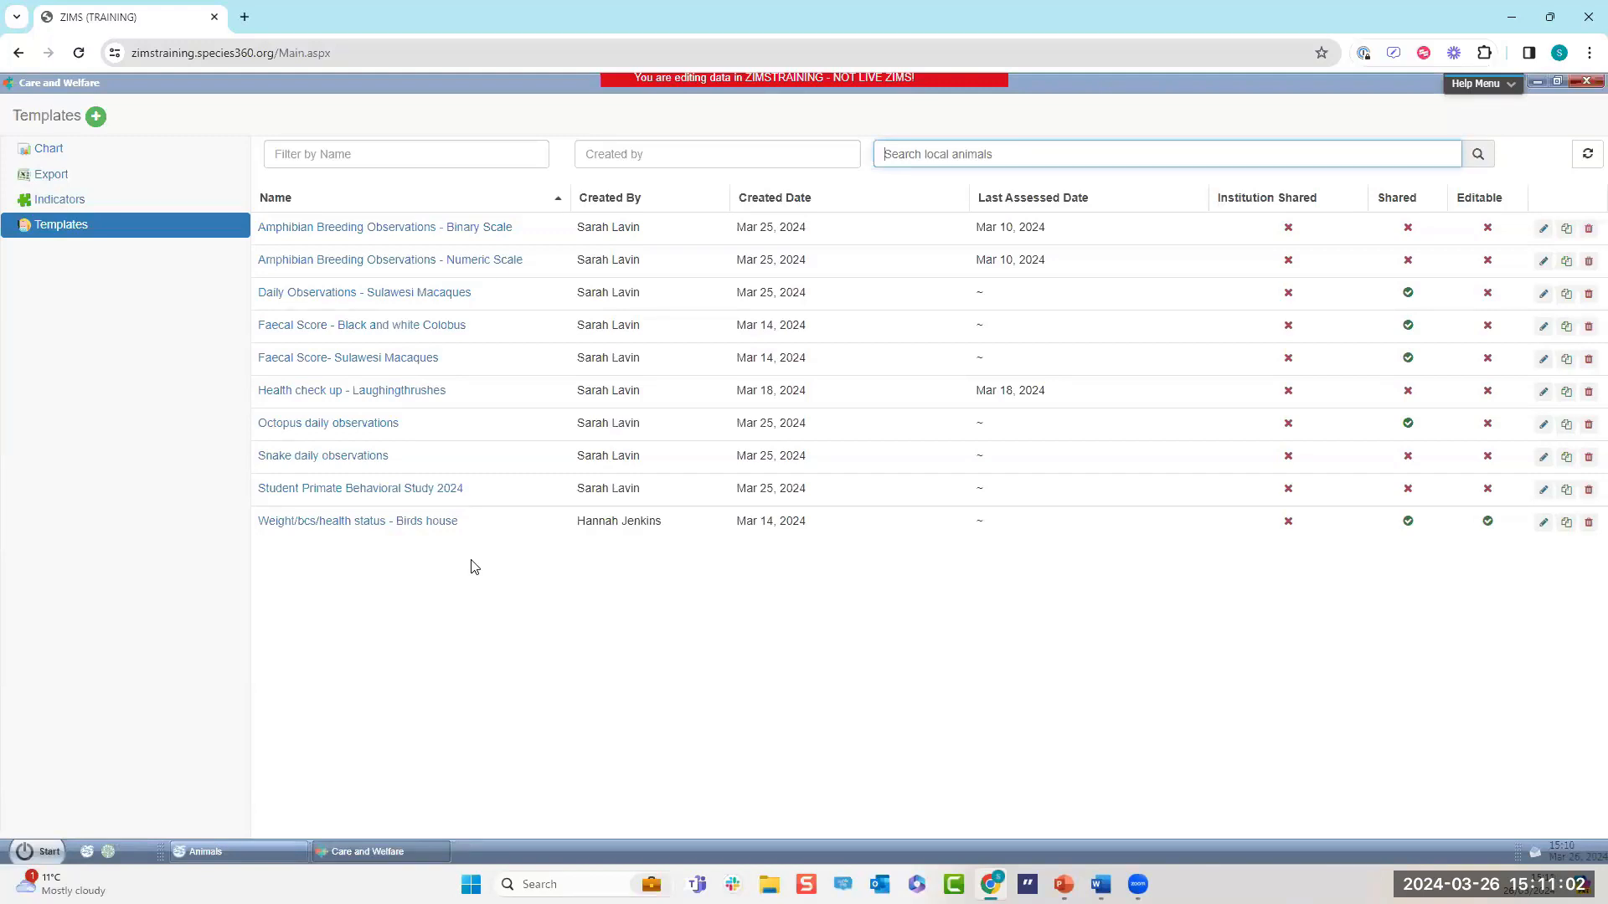
Start a new template of your own named "Bird section A - health check up" and enable sharing this template.
left_click(97, 122)
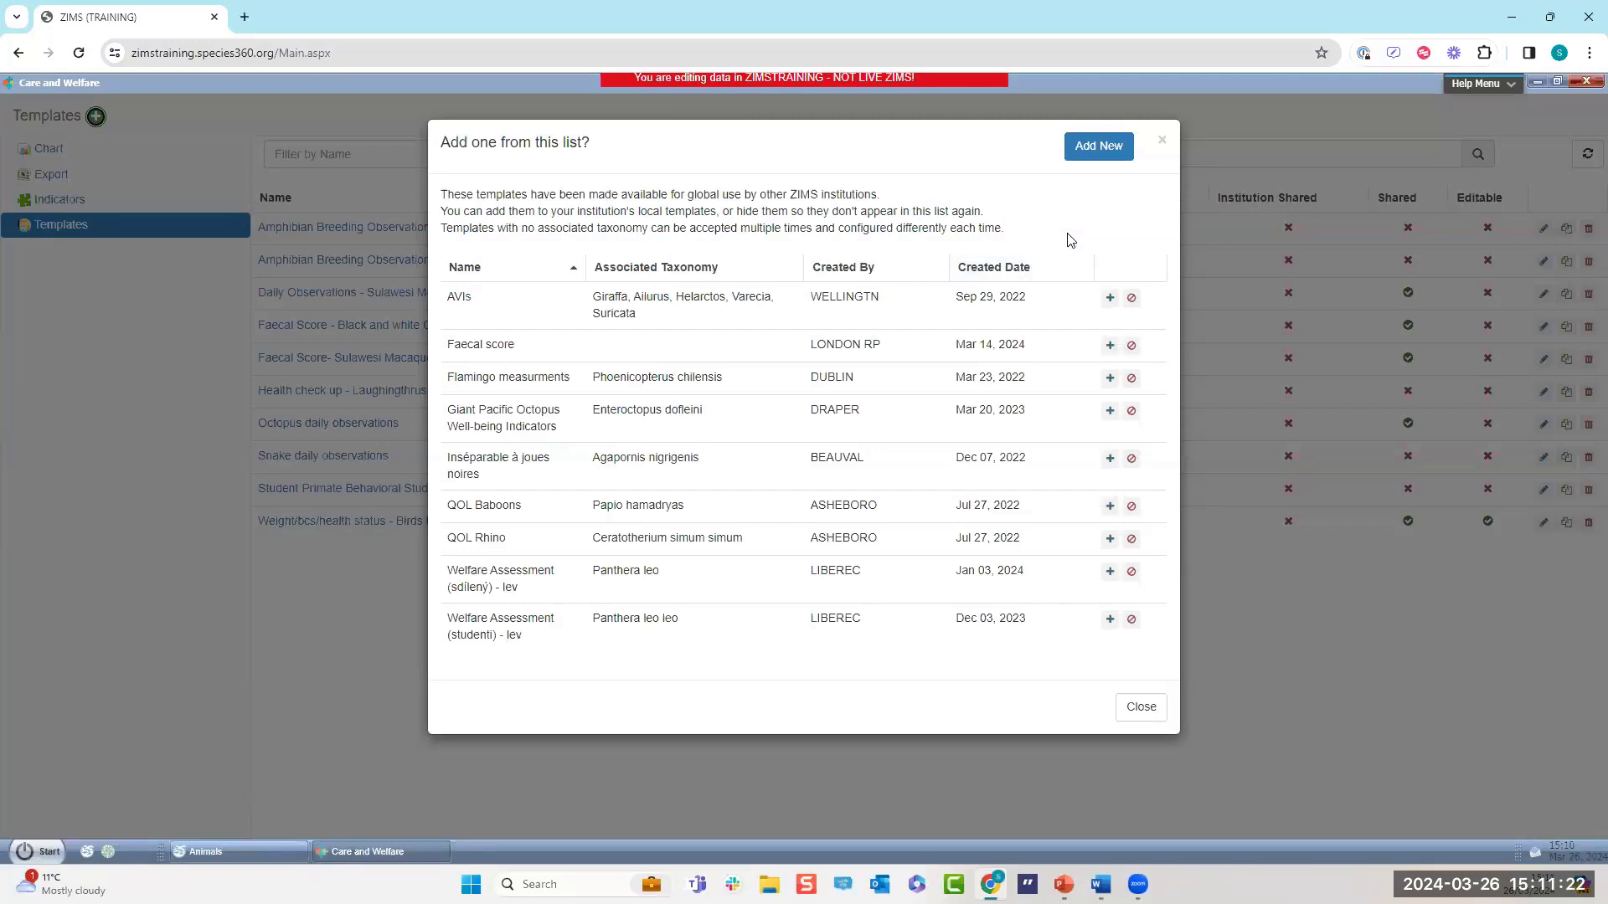
left_click(1092, 155)
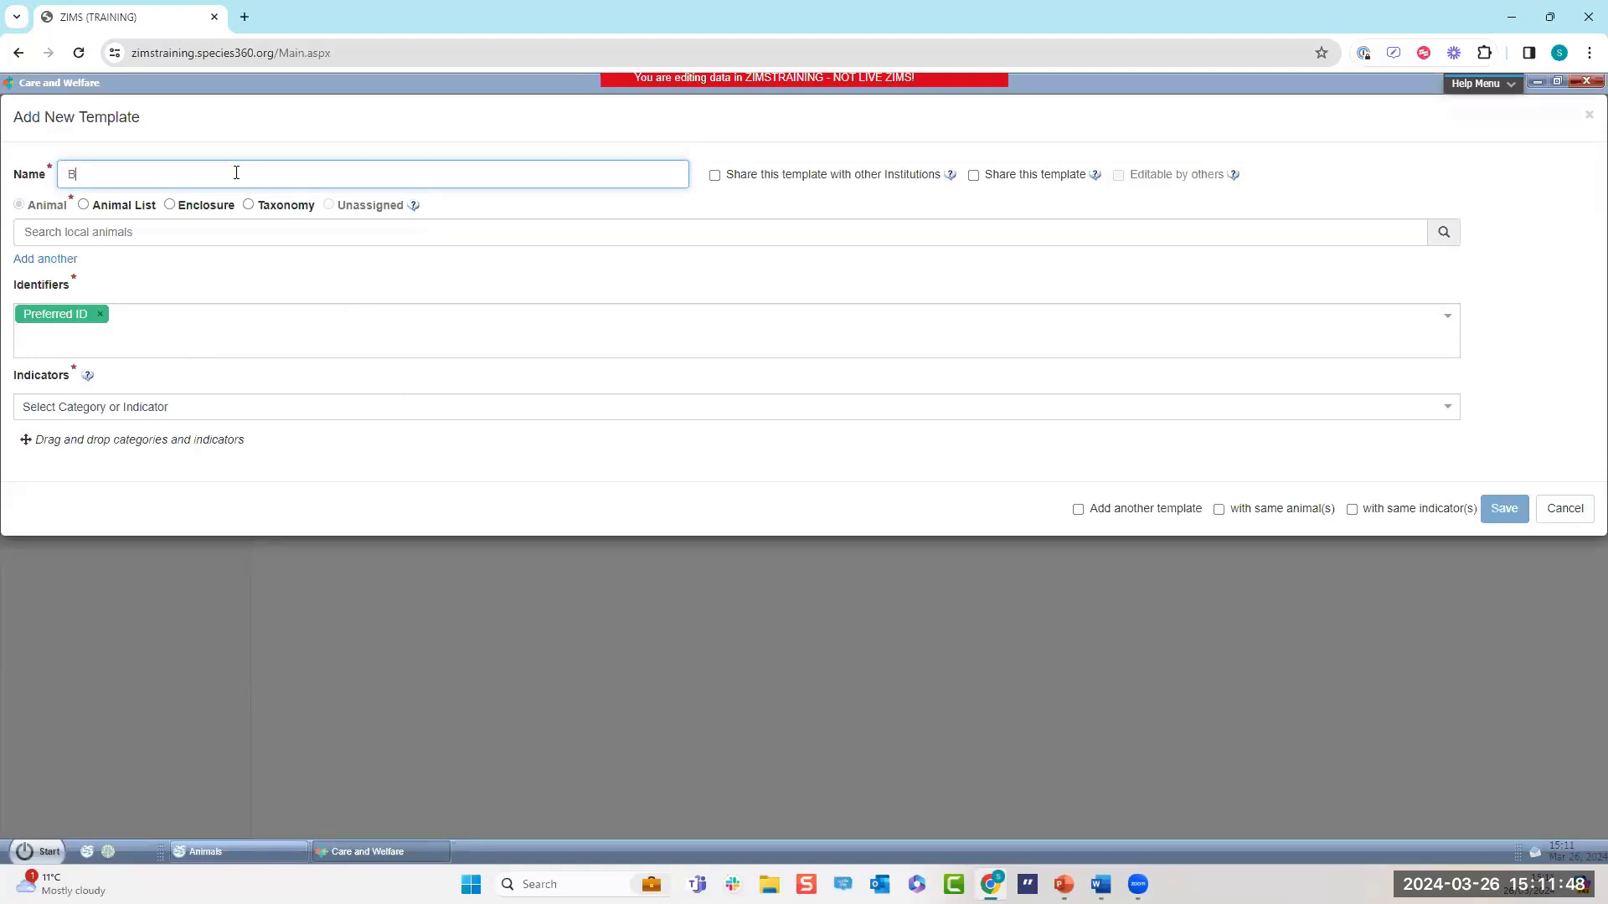
type("d section A - health check up")
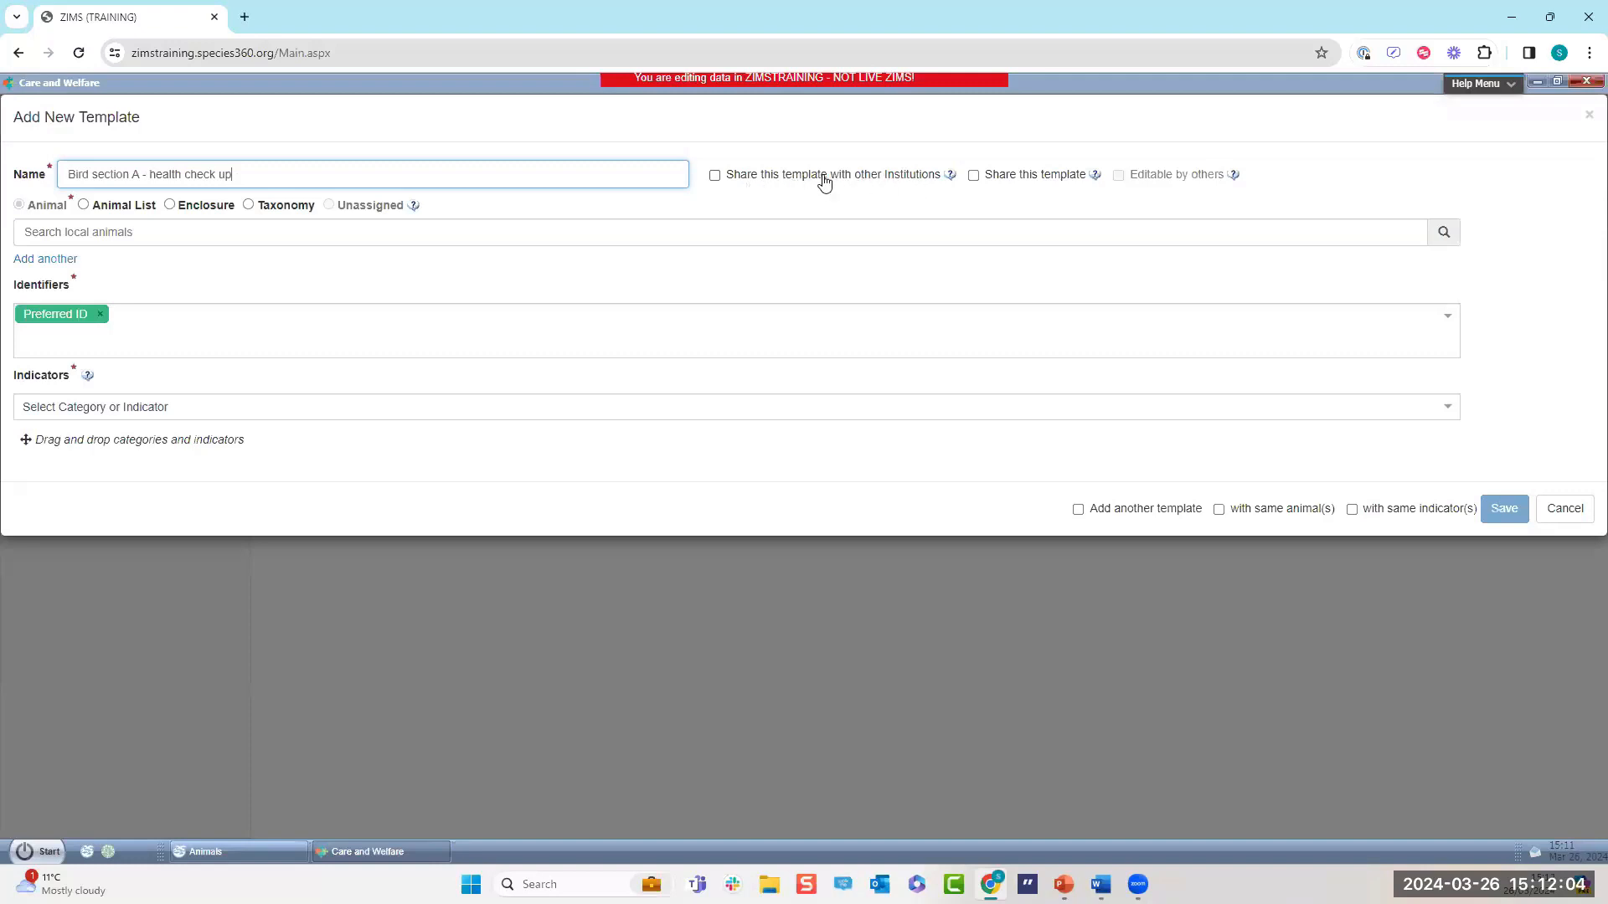
left_click(974, 177)
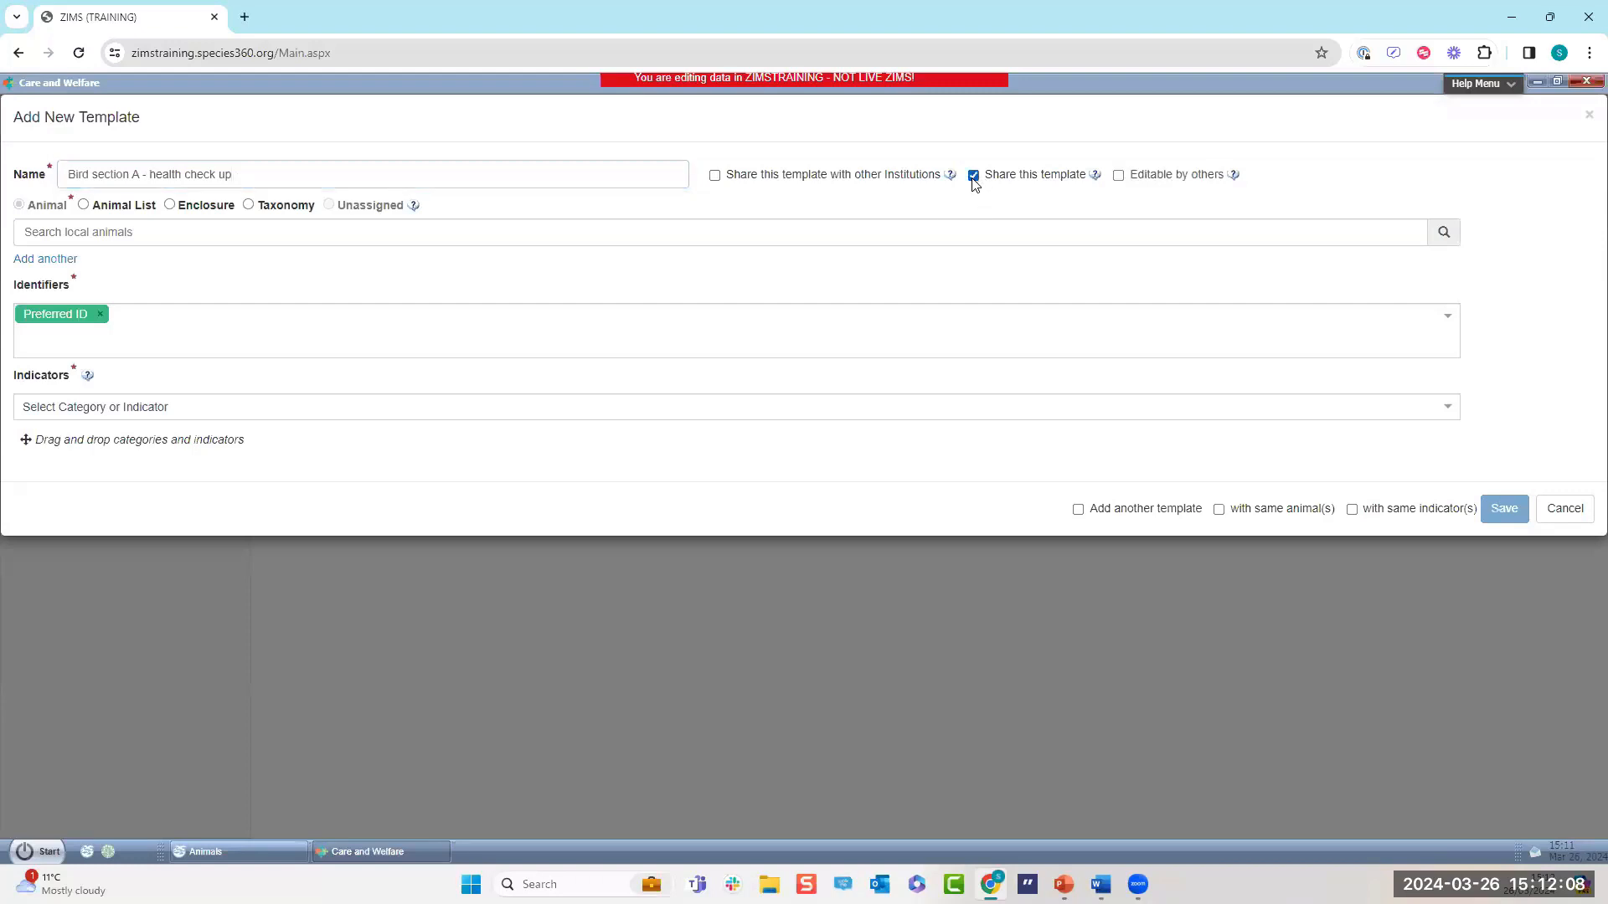
mouse_move(1095, 182)
mouse_move(1231, 181)
left_click(1119, 177)
Add the local blue-crowned laughingthrushes 003, 004 and 005 as the template's animals.
left_click(92, 232)
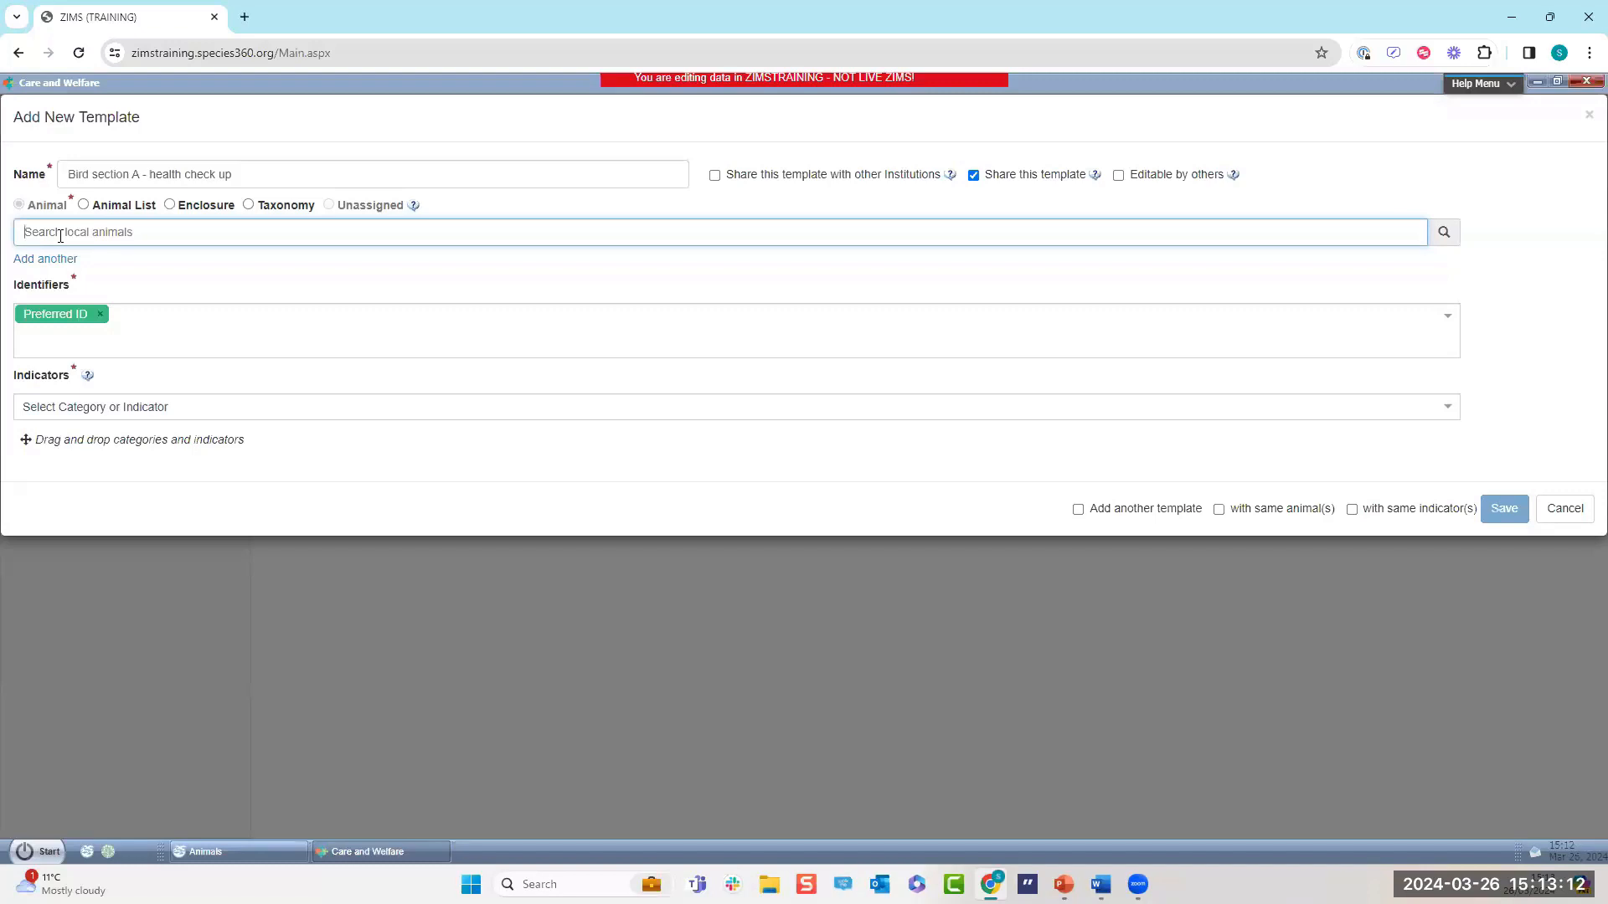
type("003")
left_click(89, 283)
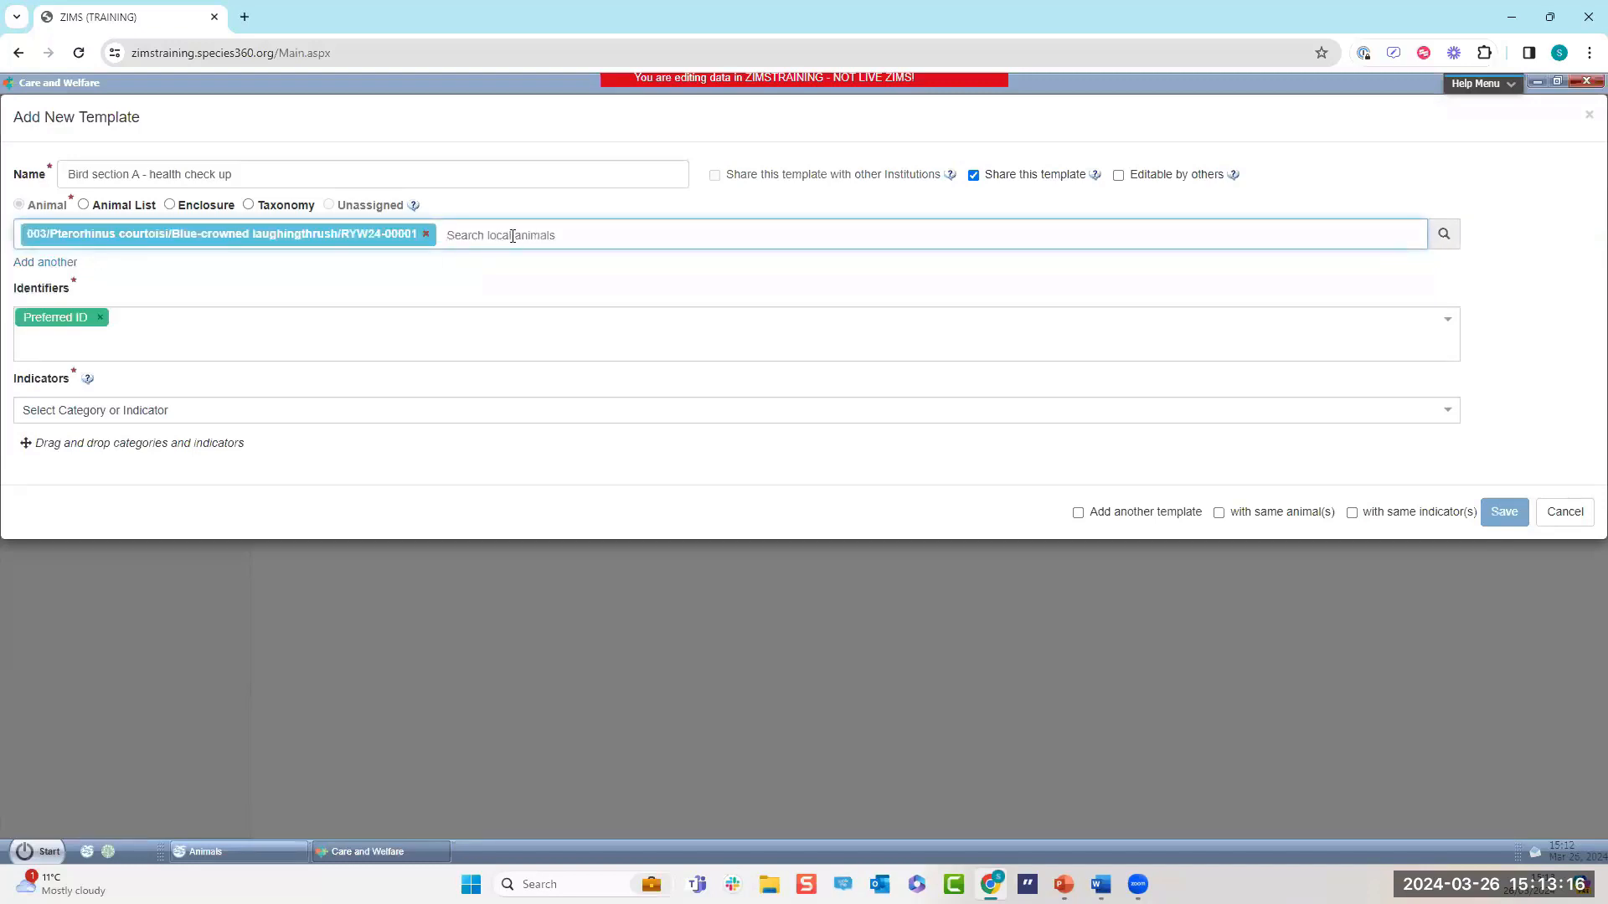
type("004")
left_click(458, 267)
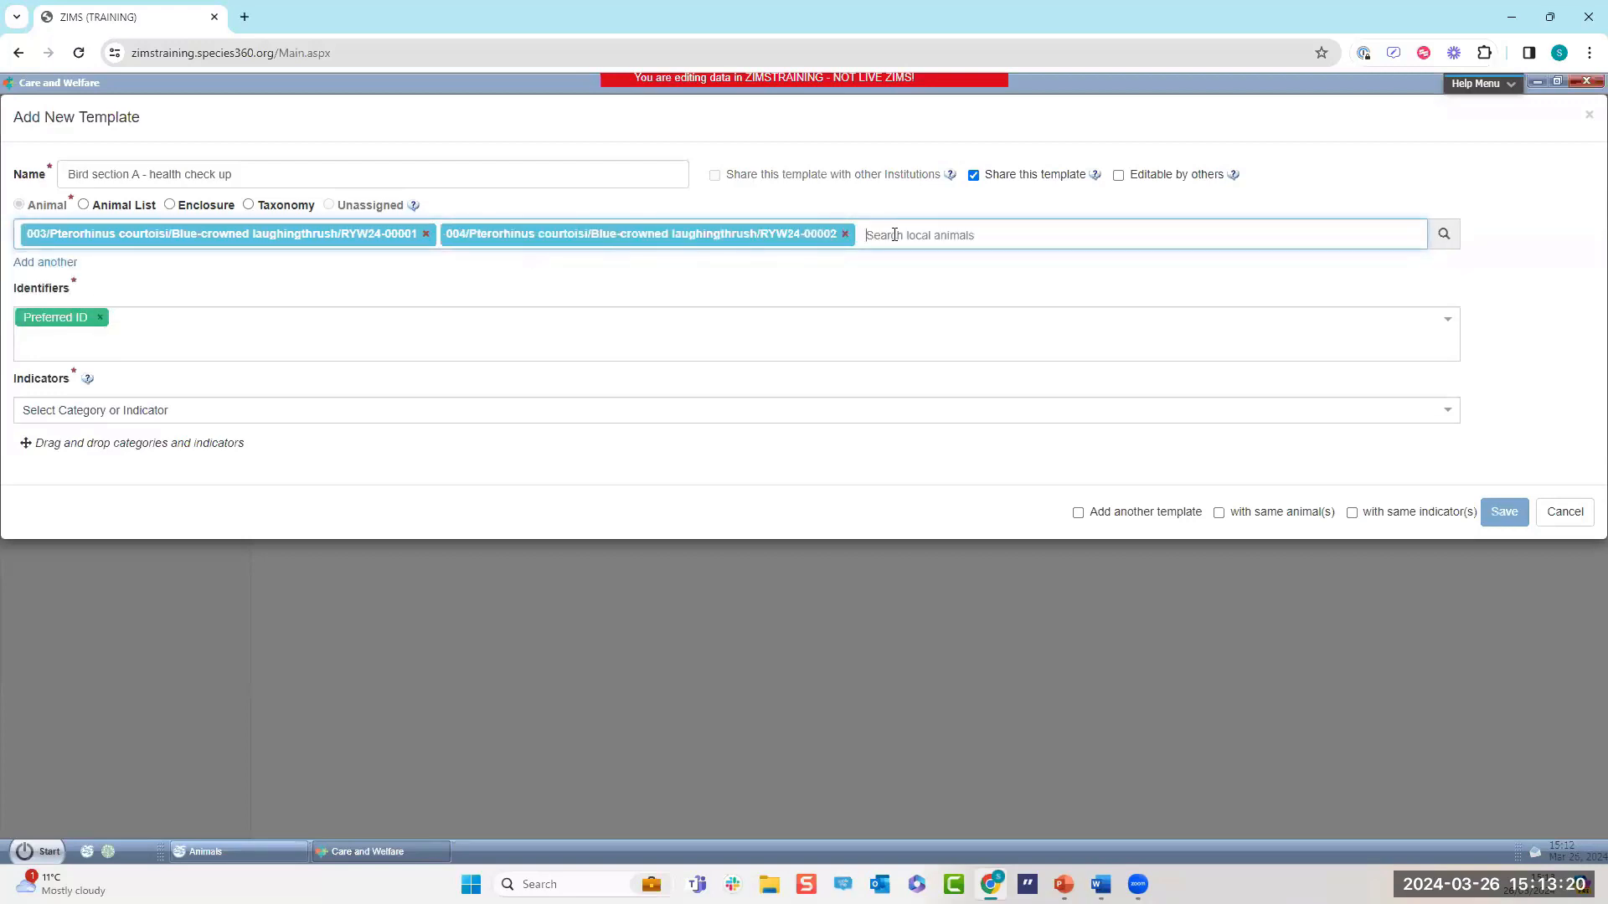
type("005")
left_click(397, 295)
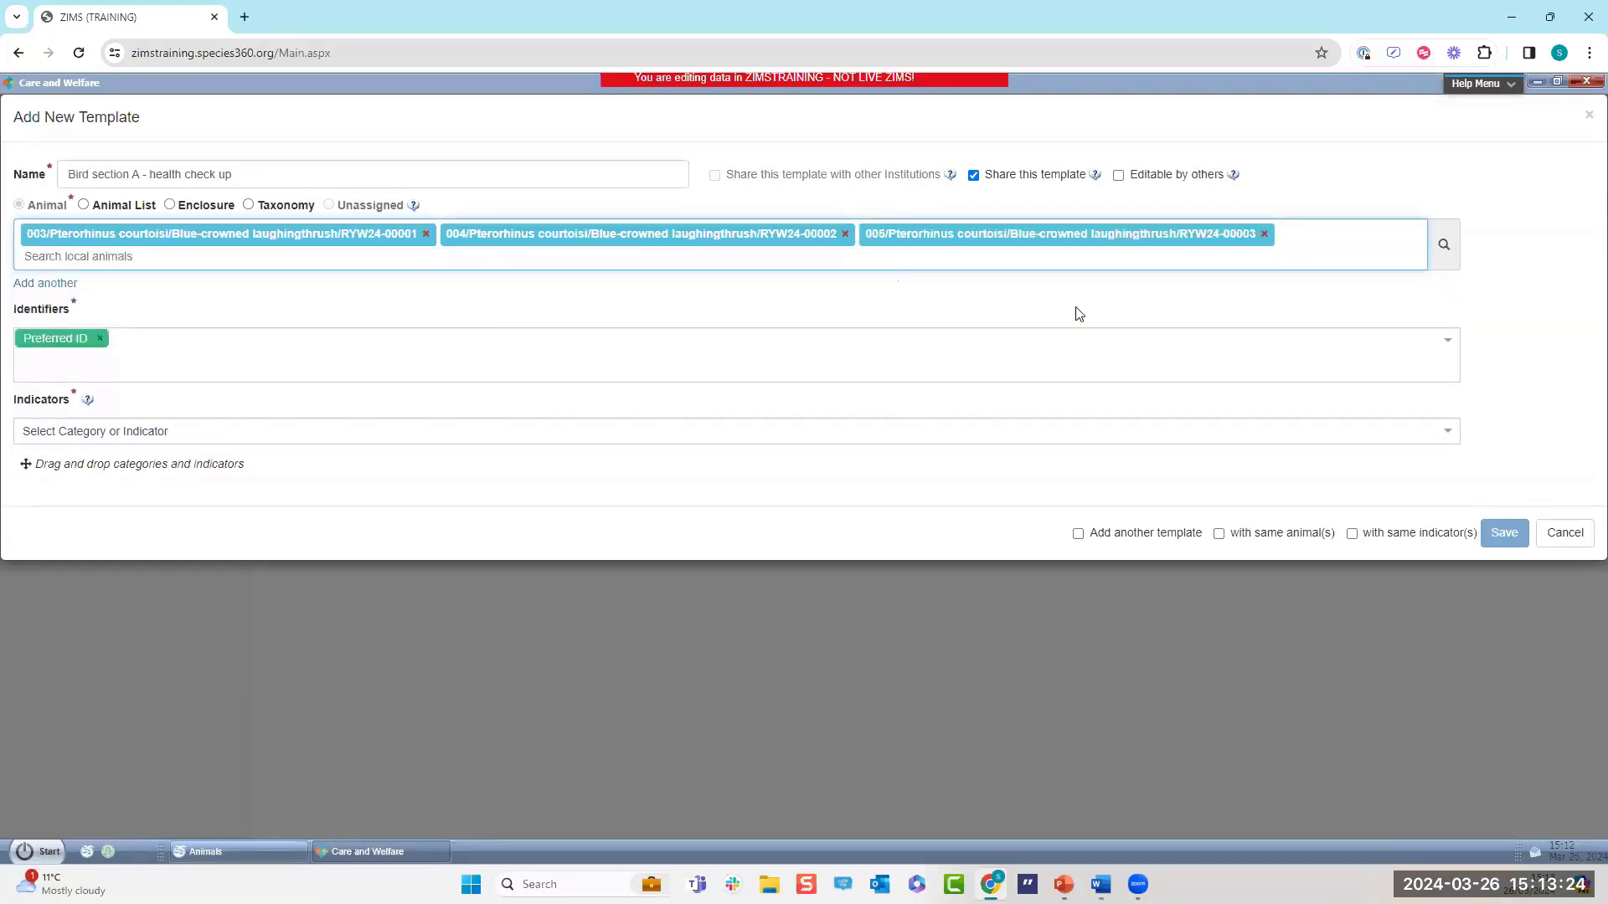
Remove the three laughingthrushes from the template's animal selection.
left_click(1262, 234)
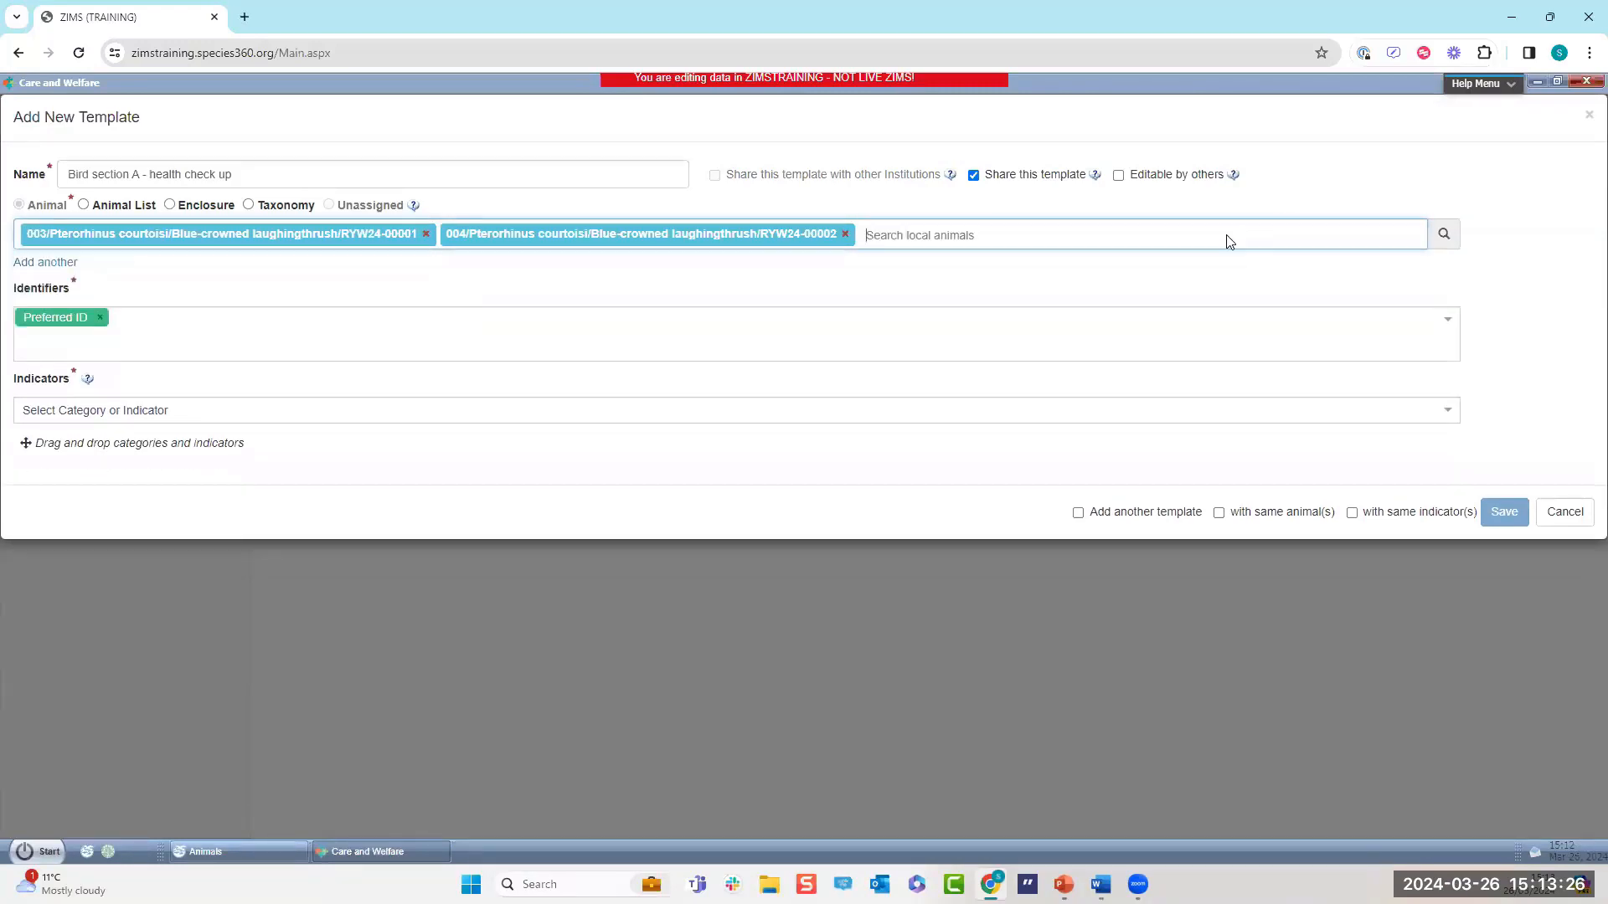
left_click(844, 234)
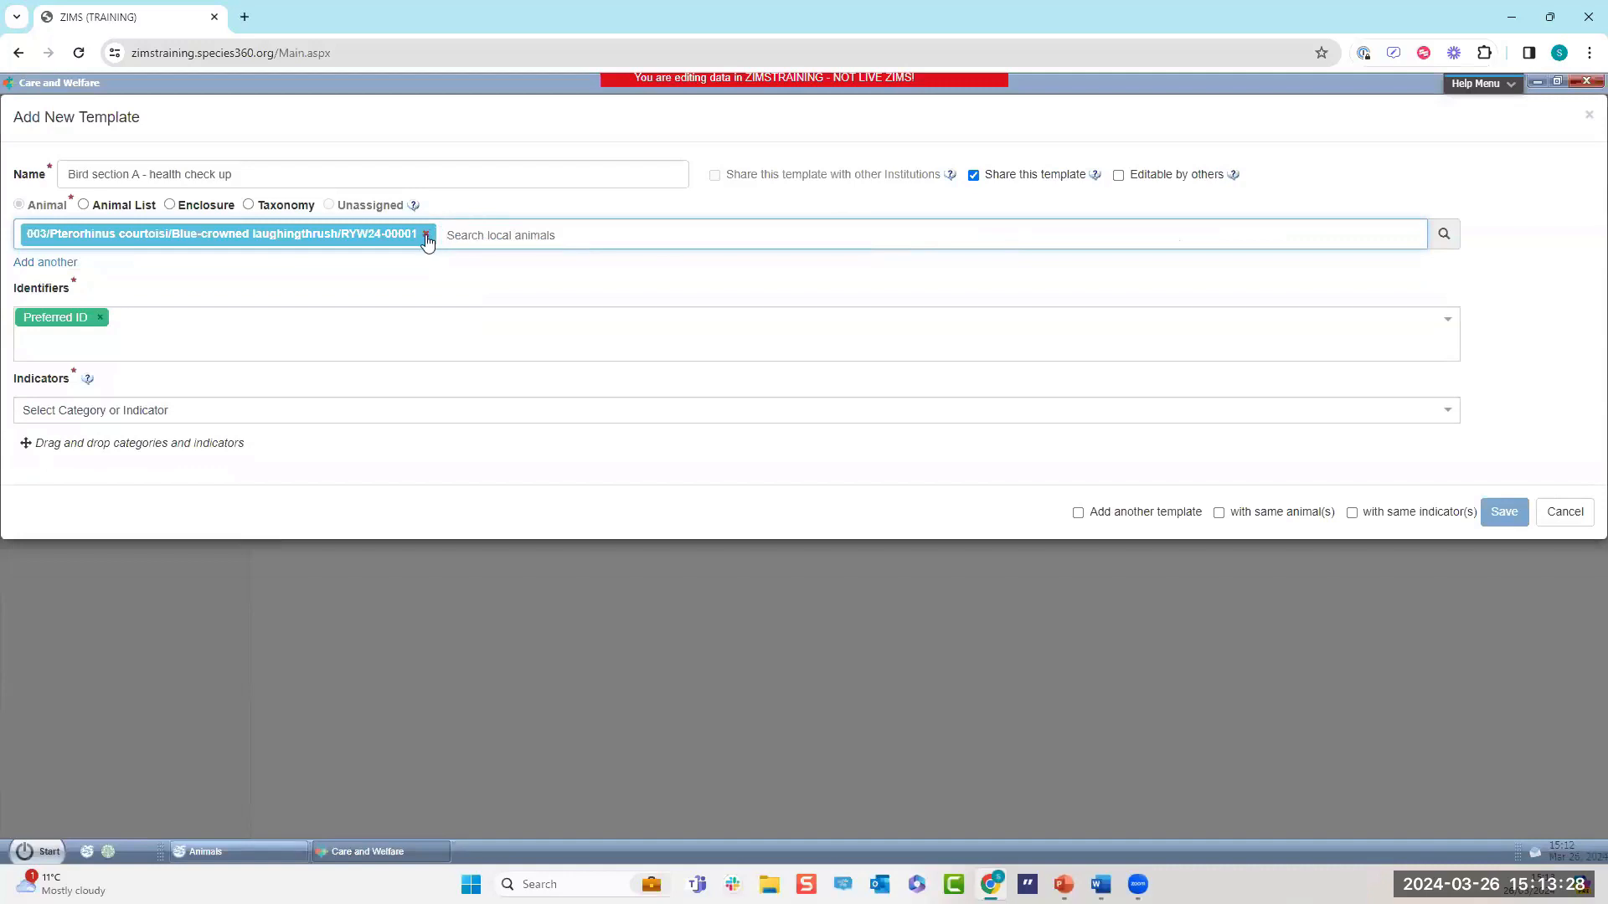
left_click(427, 234)
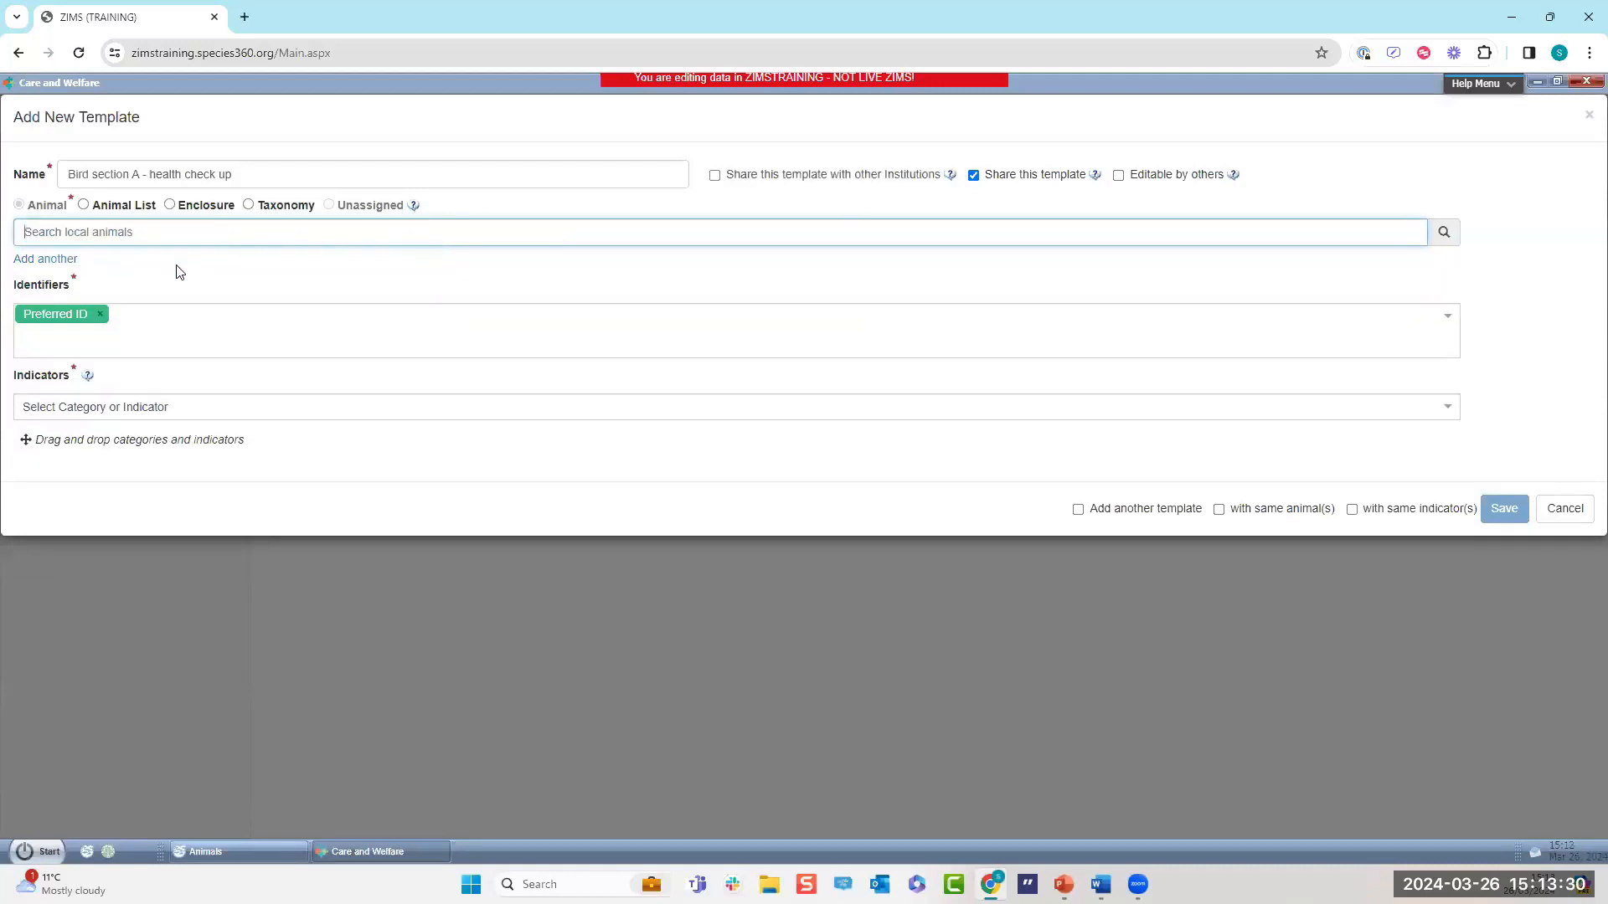
Switch the template's animal source to Animal List and assign the Hornbill team and Passerine team lists.
left_click(83, 206)
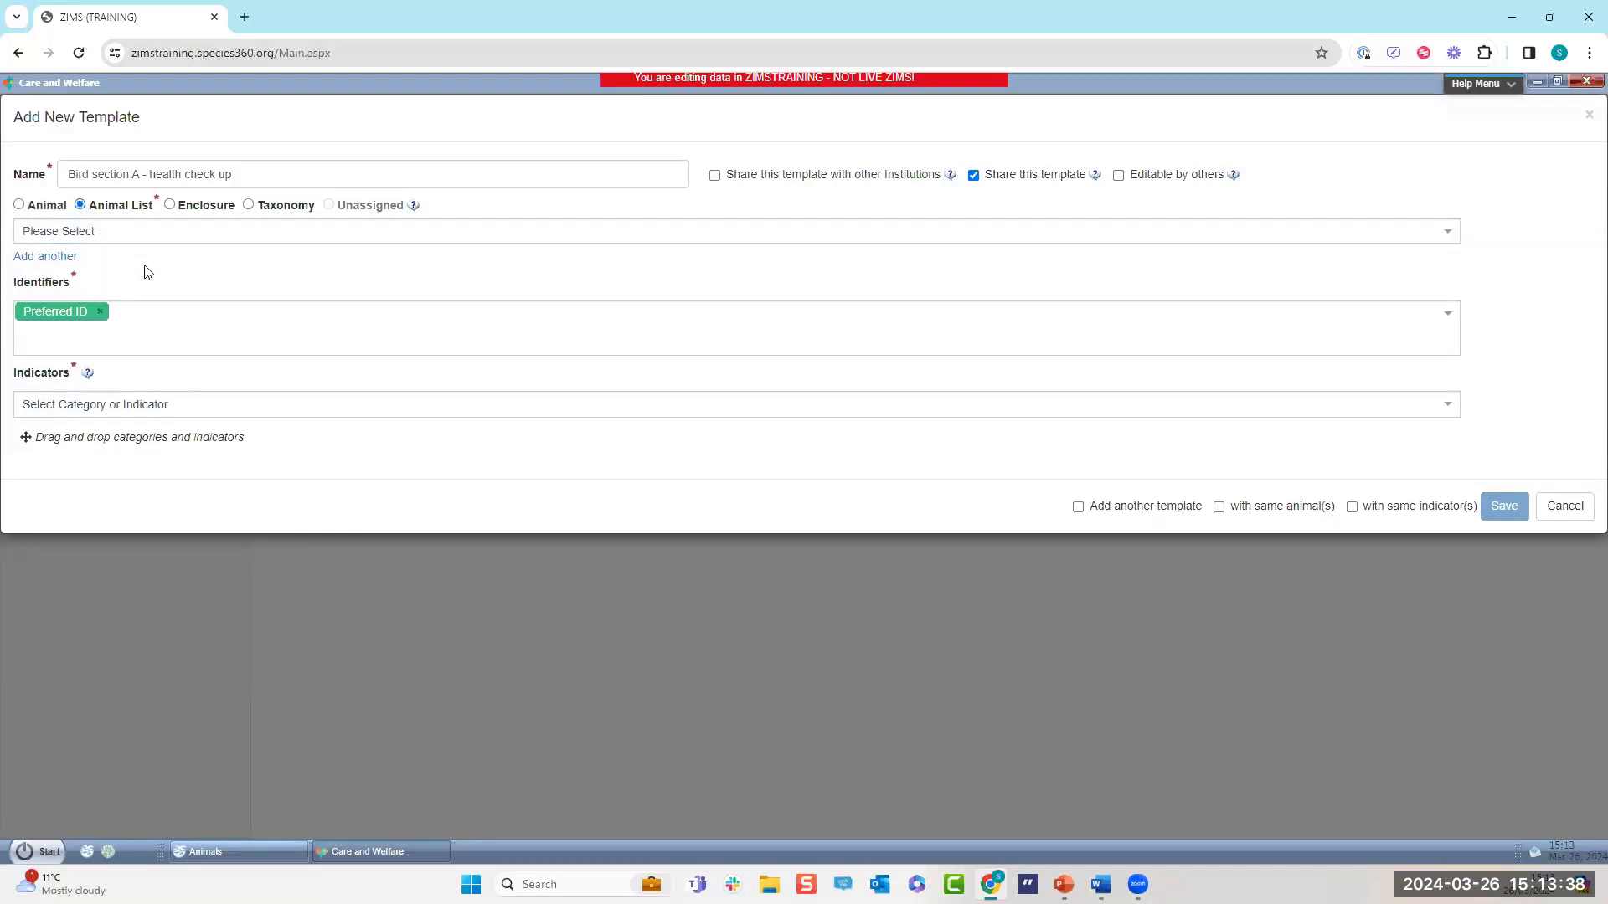
left_click(117, 230)
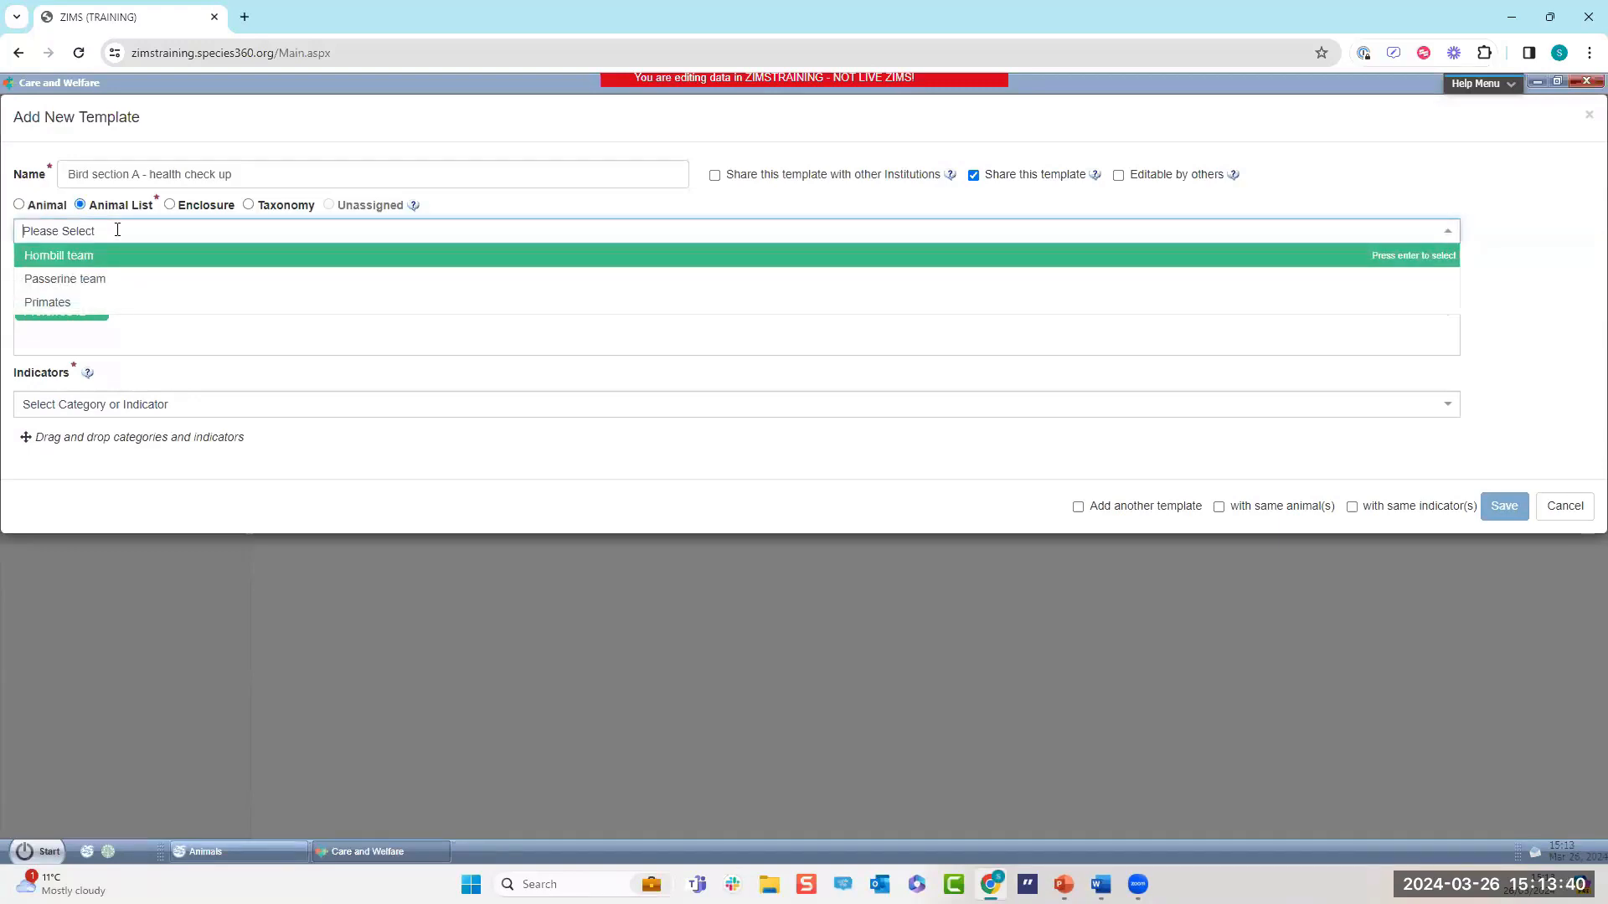
left_click(82, 262)
left_click(53, 257)
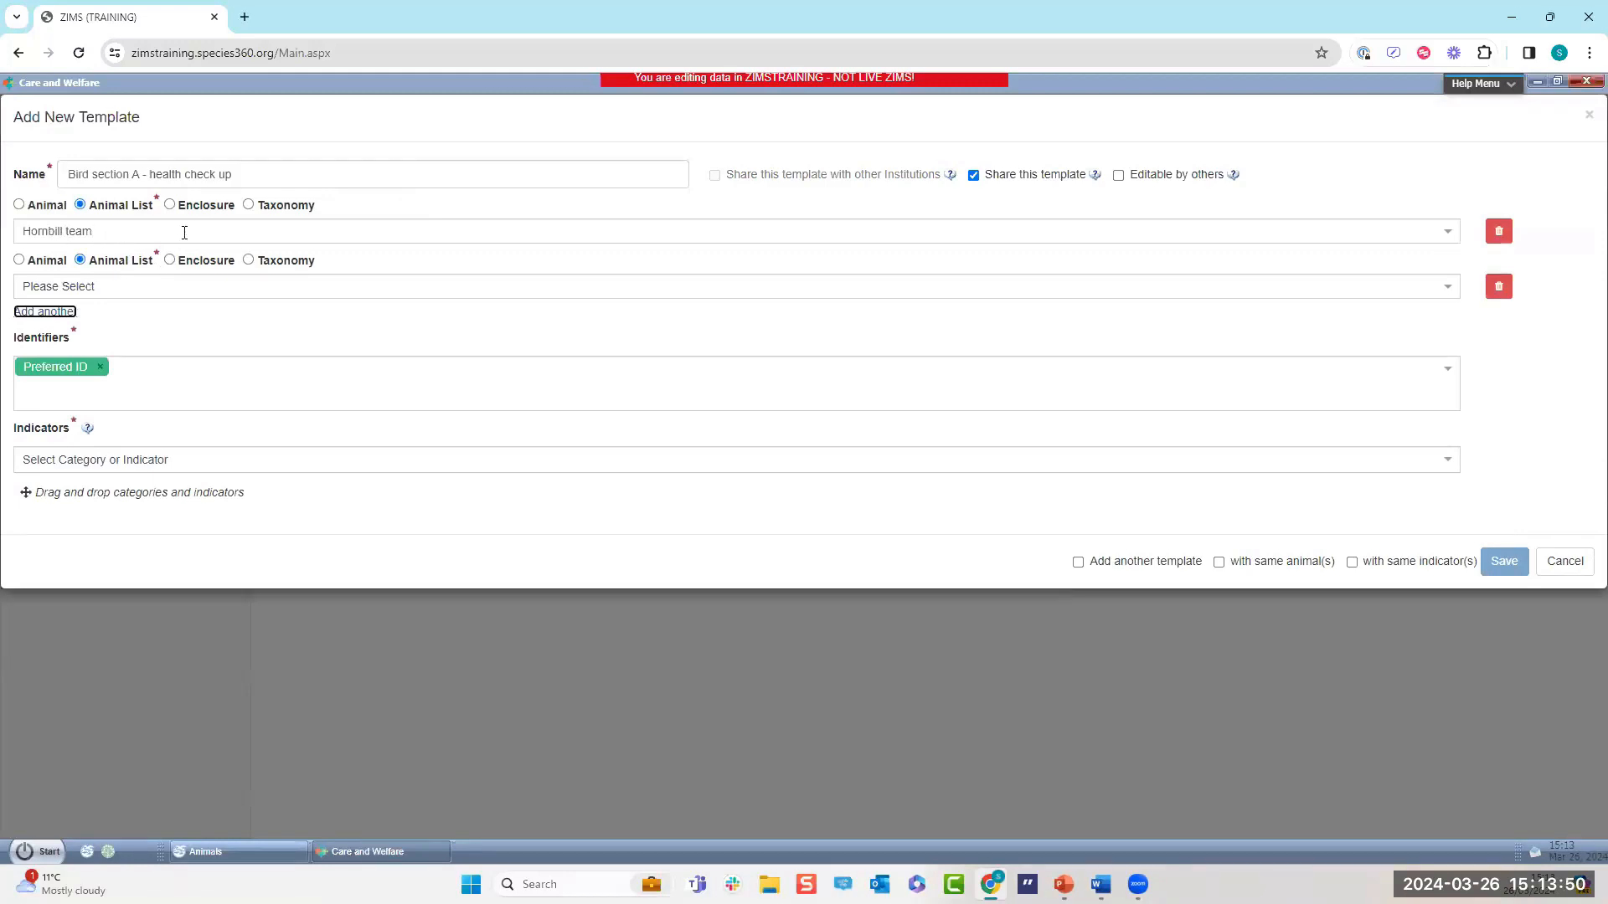
left_click(180, 284)
left_click(87, 315)
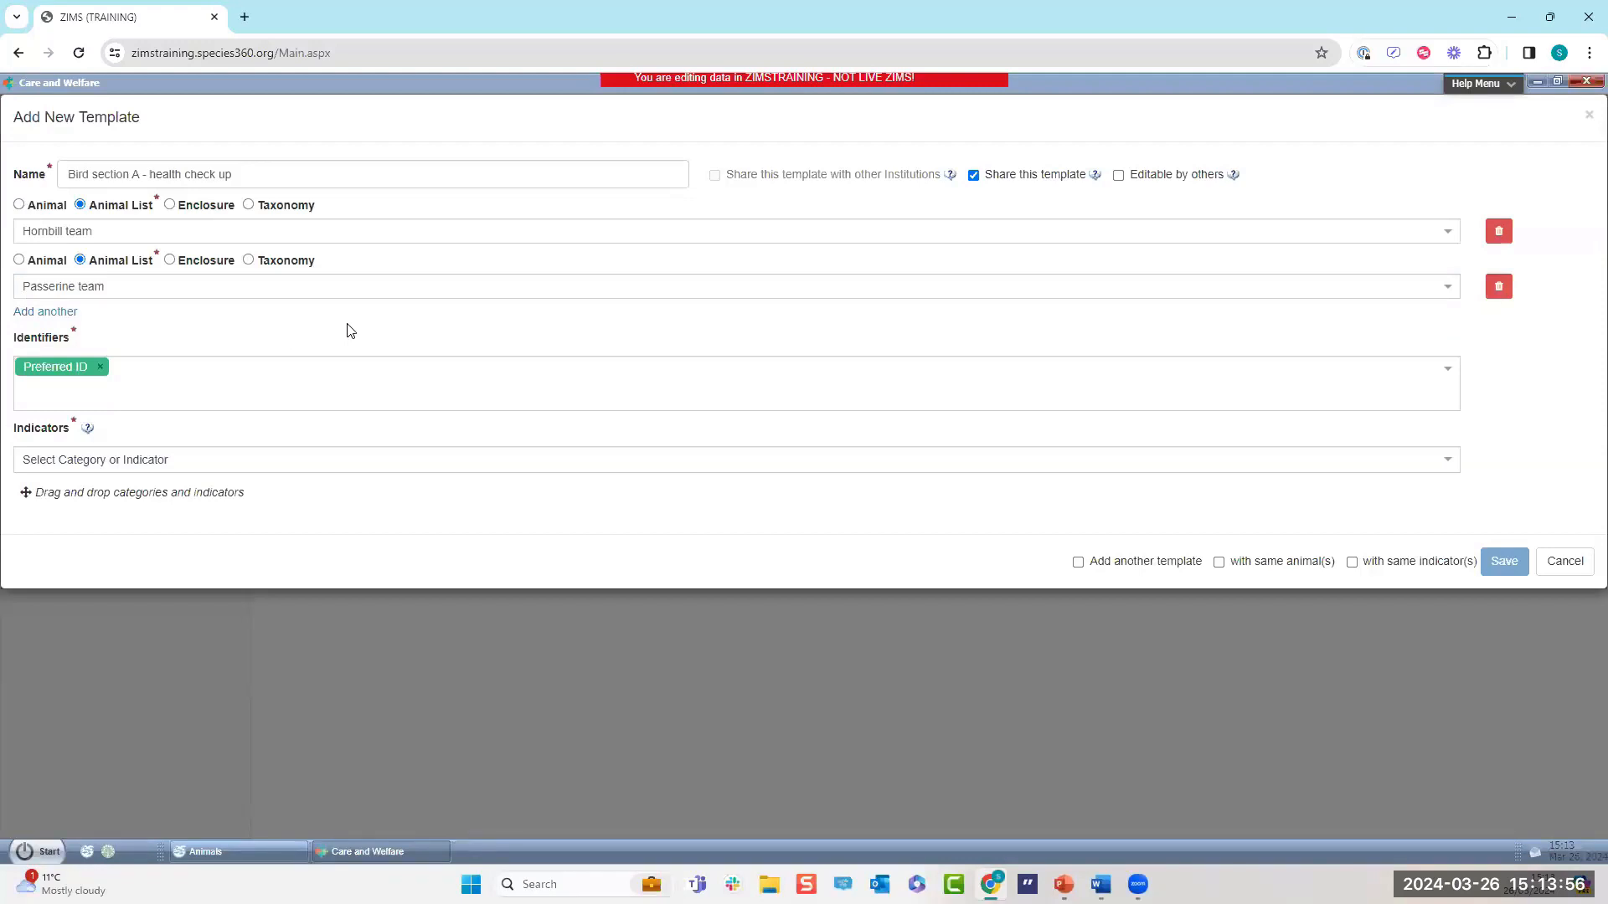
Delete the Passerine team entry and deselect Hornbill team in the template's animal list.
left_click(1499, 287)
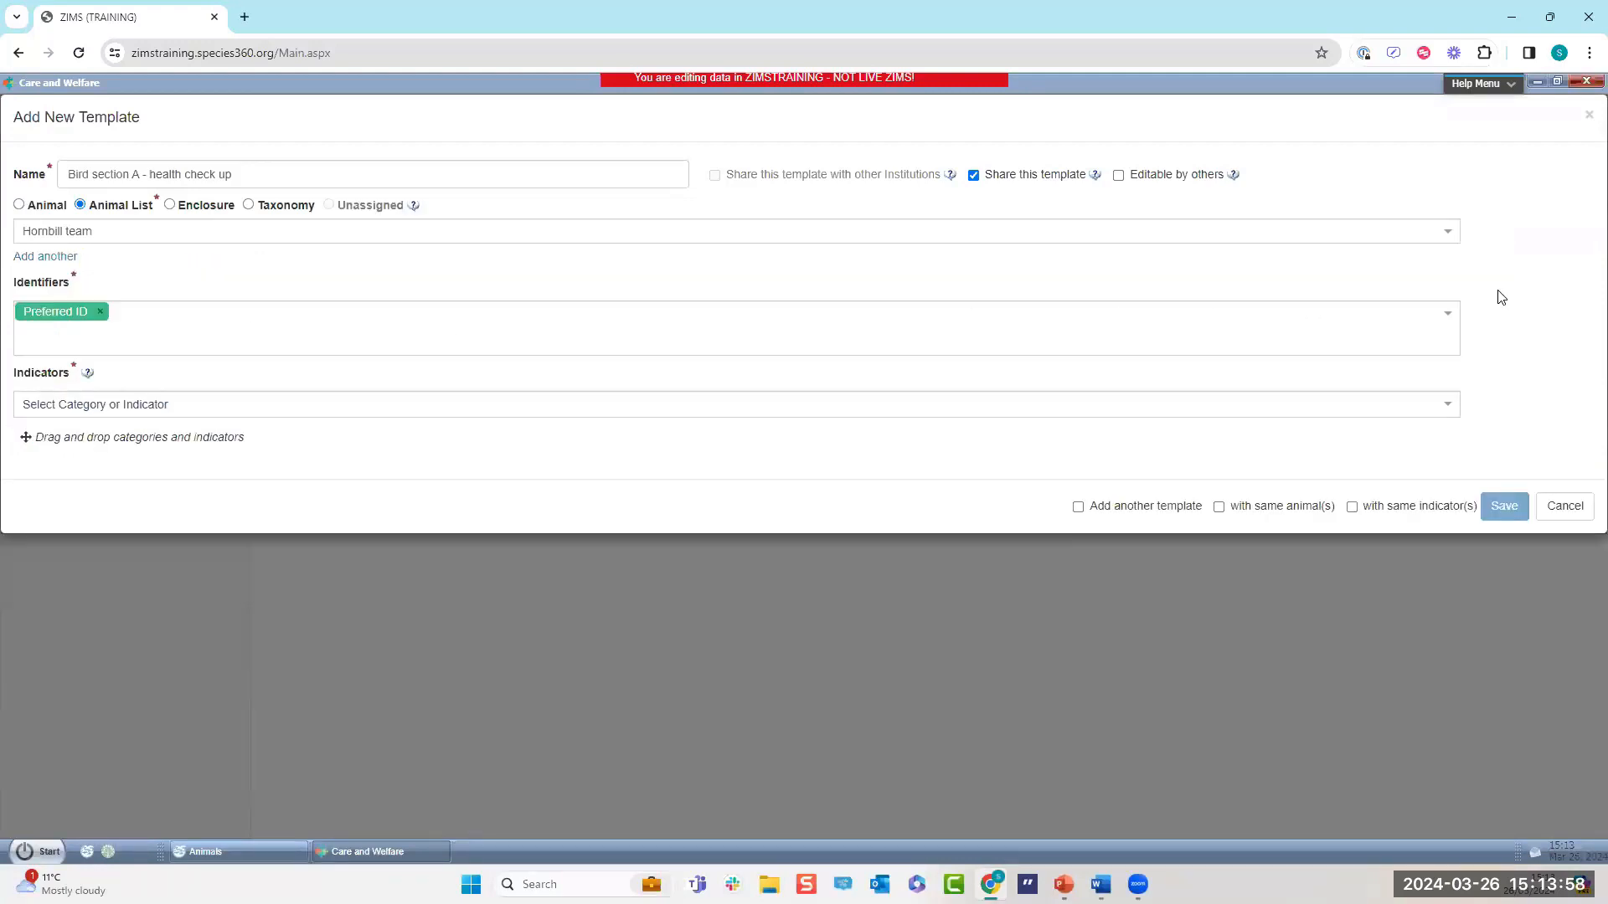
left_click(137, 232)
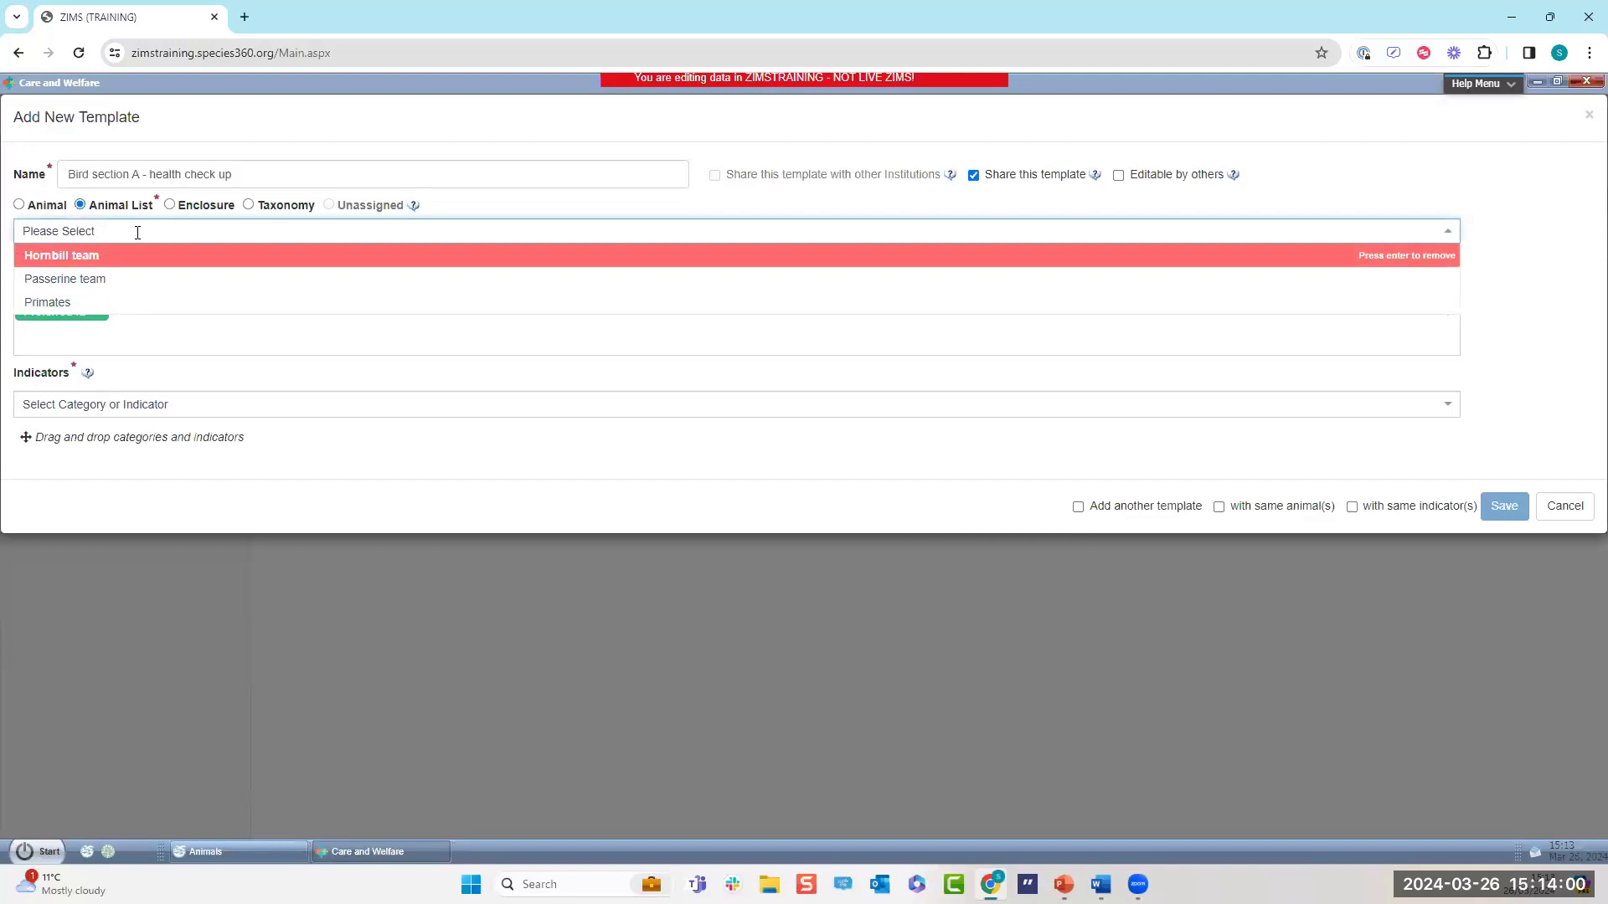
key("Return")
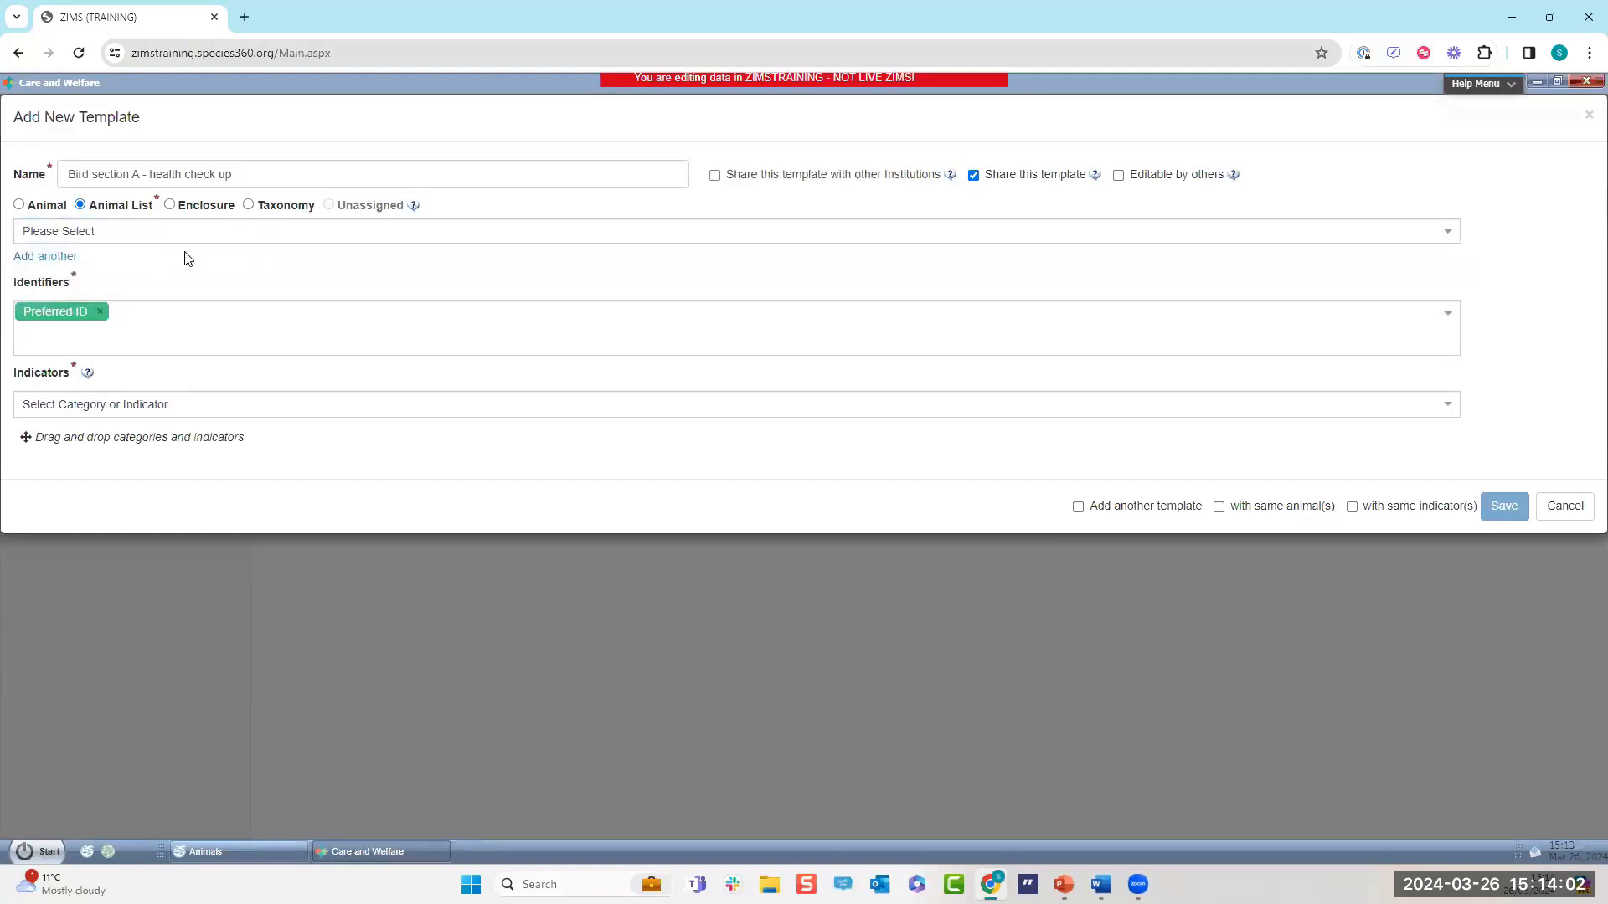
Switch the template's animal source to Enclosure and assign the enclosures B01, B02 and B03 as separate entries.
left_click(170, 205)
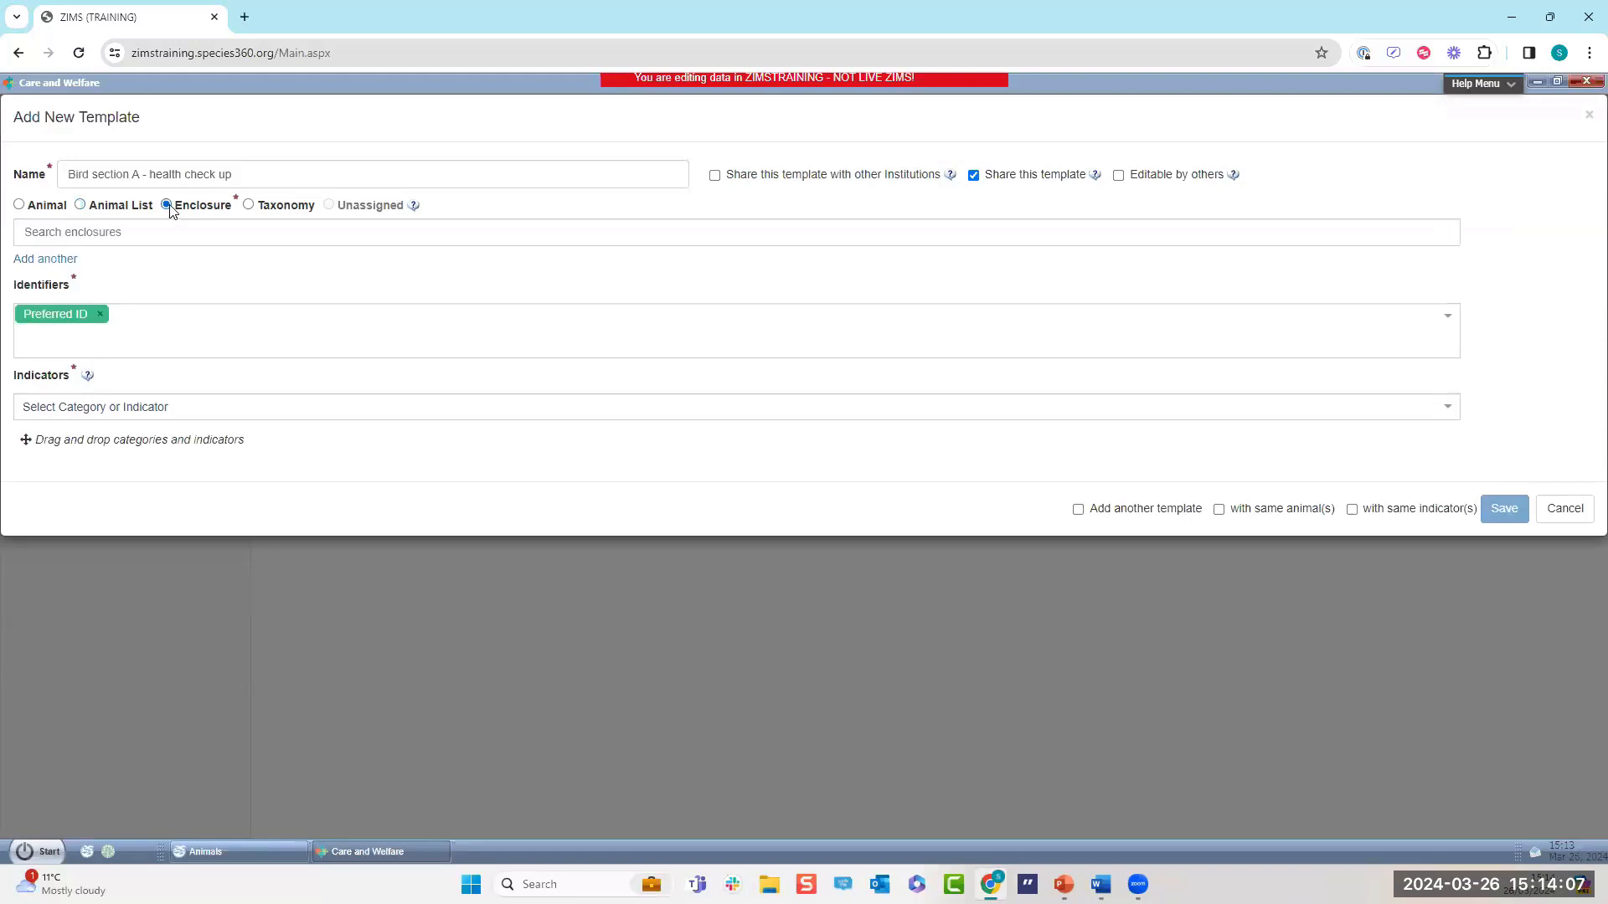
left_click(61, 231)
type("b01")
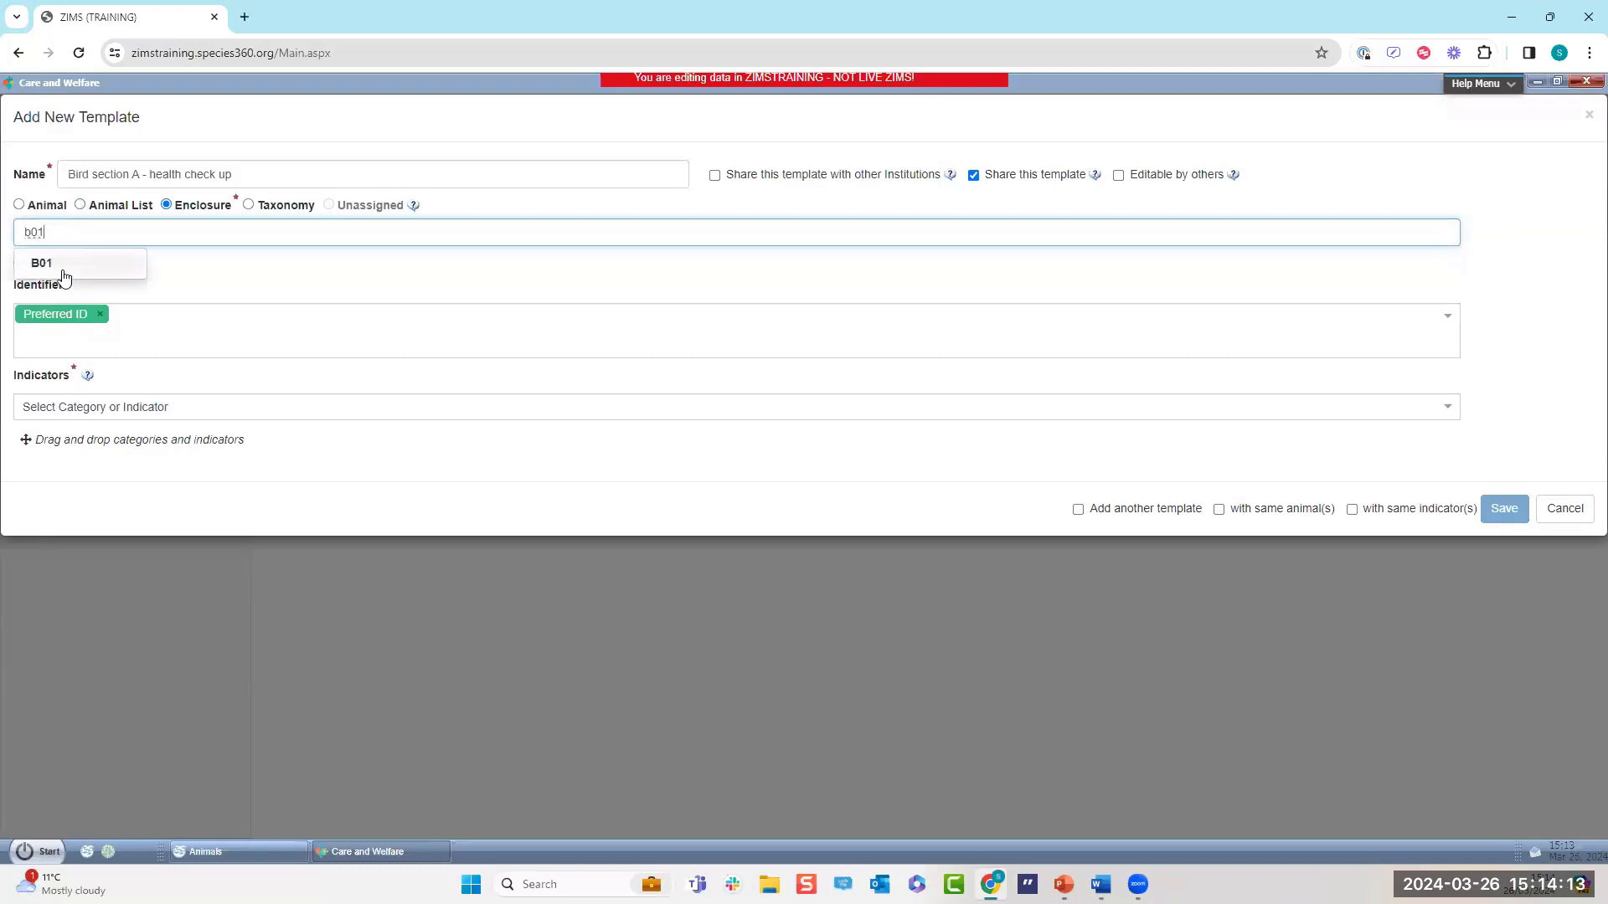
left_click(57, 266)
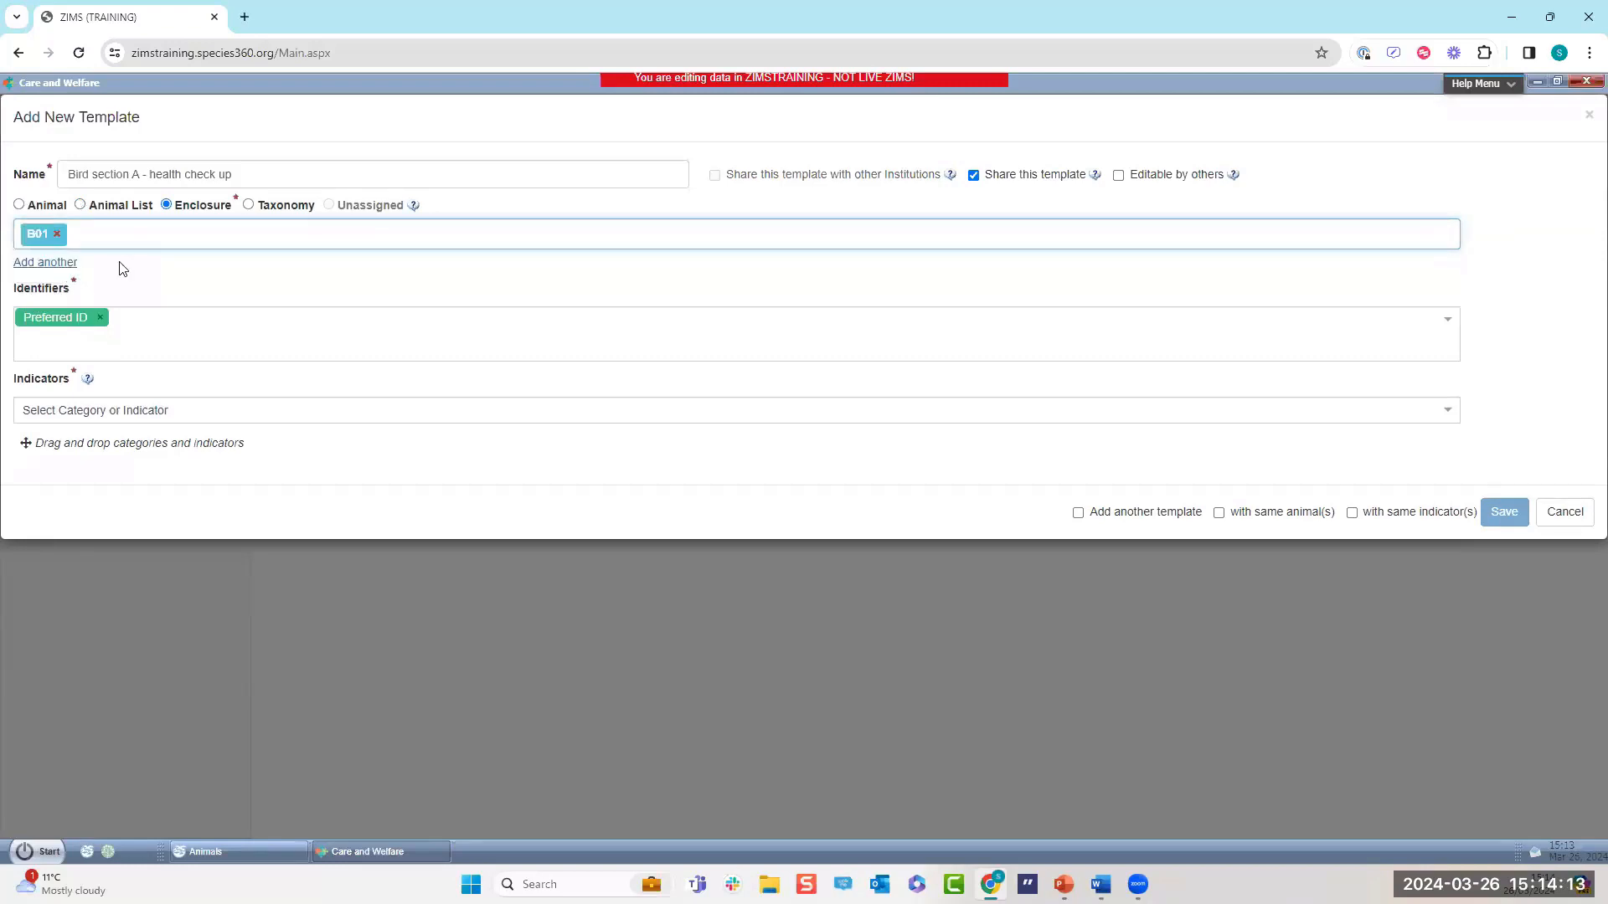
left_click(57, 263)
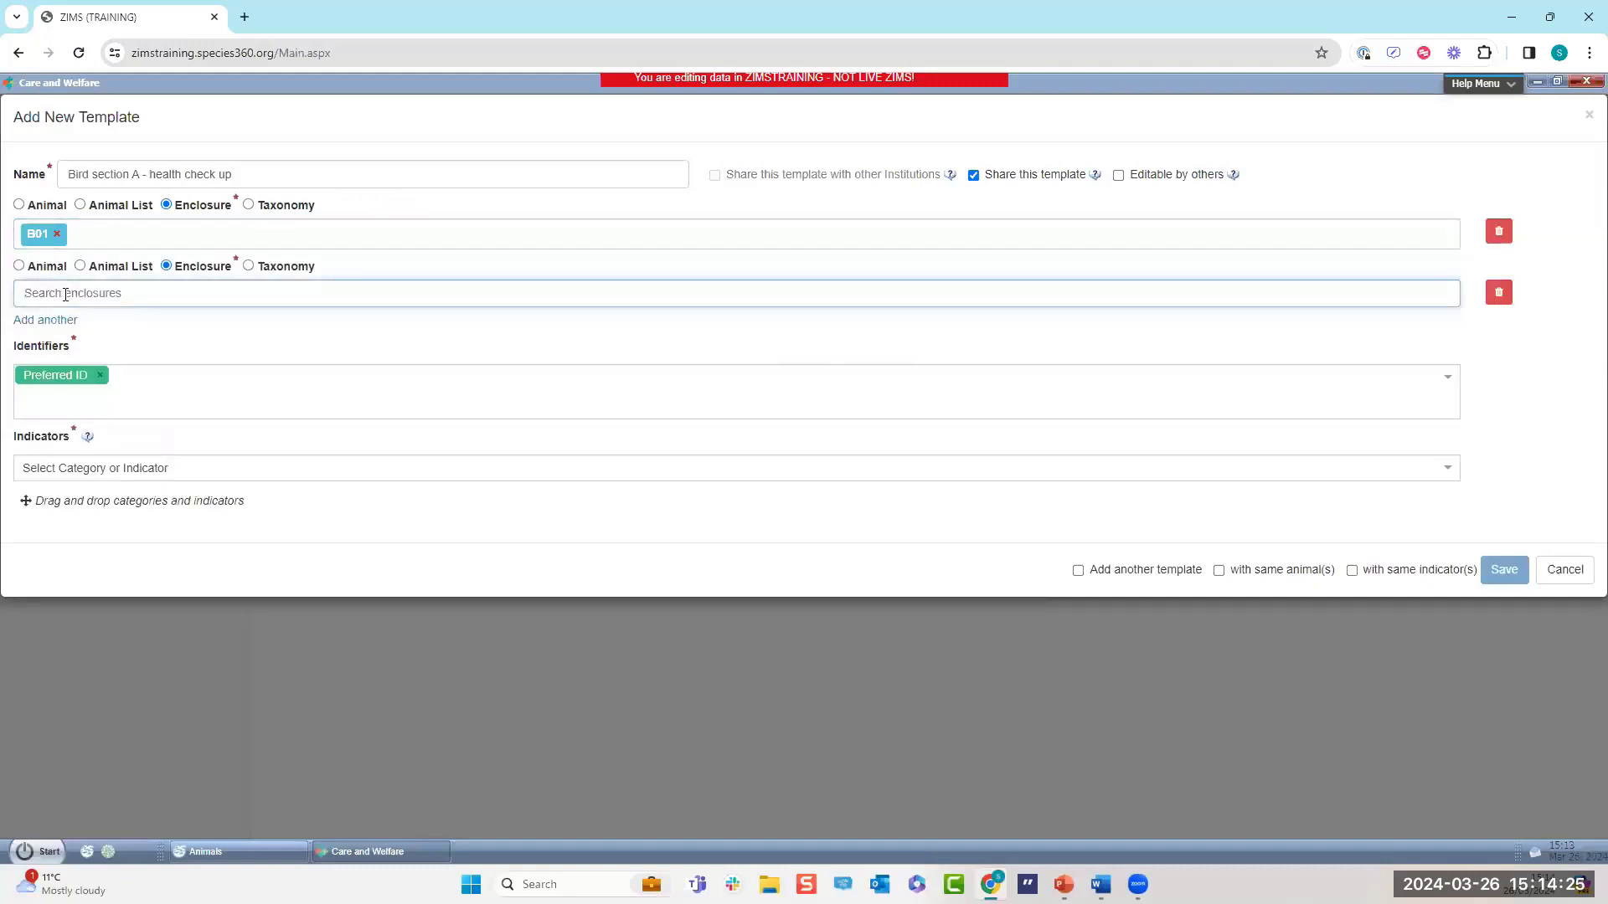
type("b02")
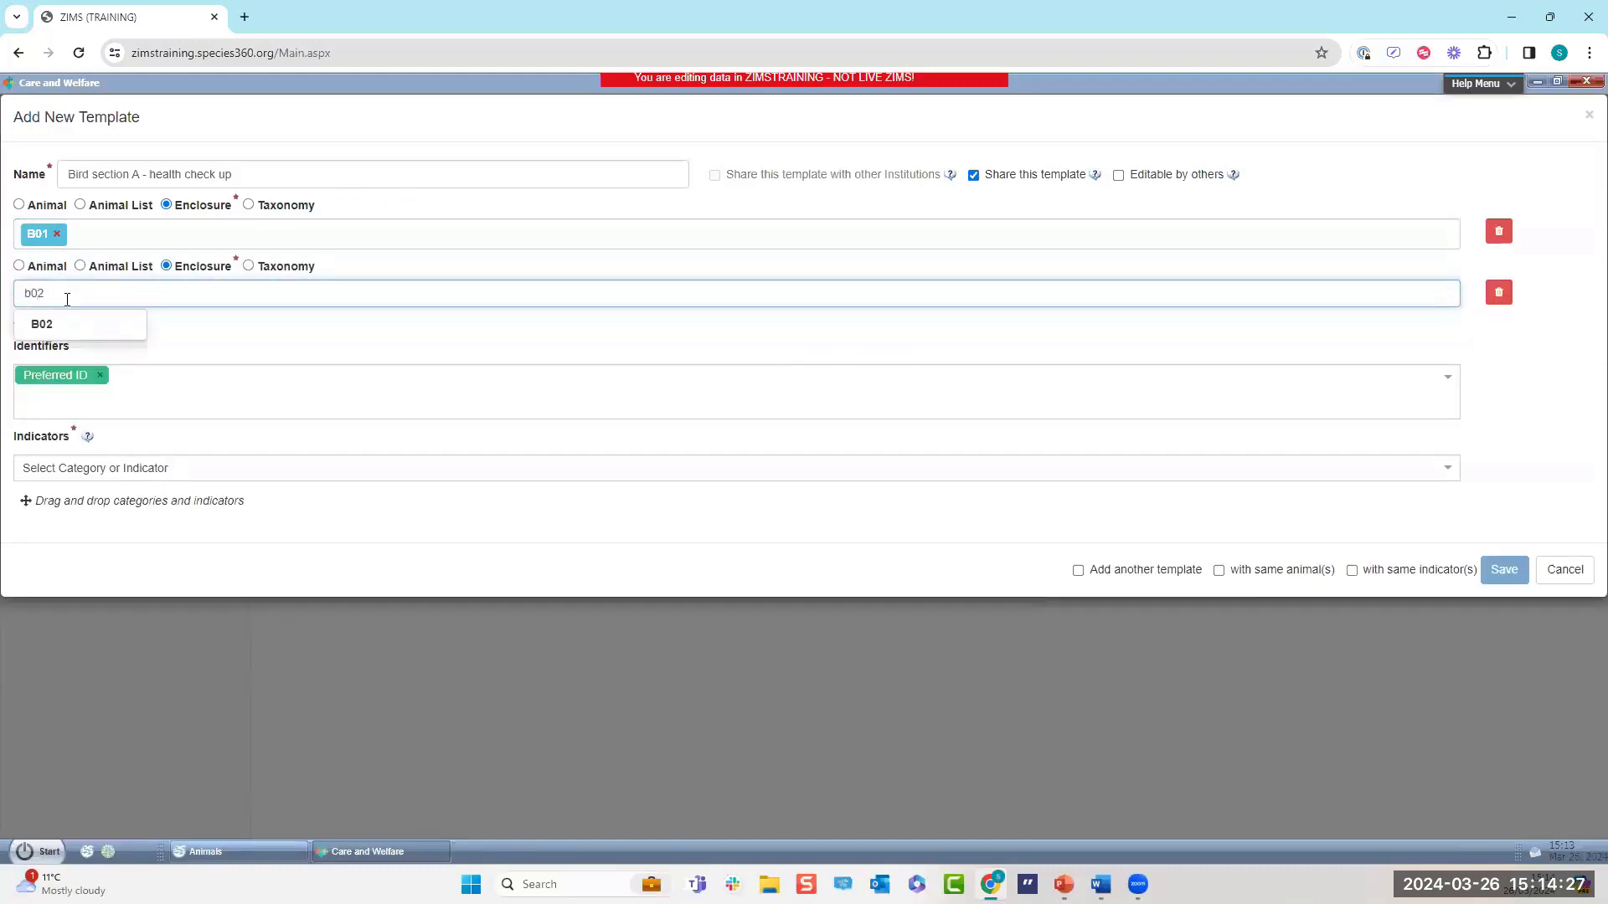
left_click(67, 327)
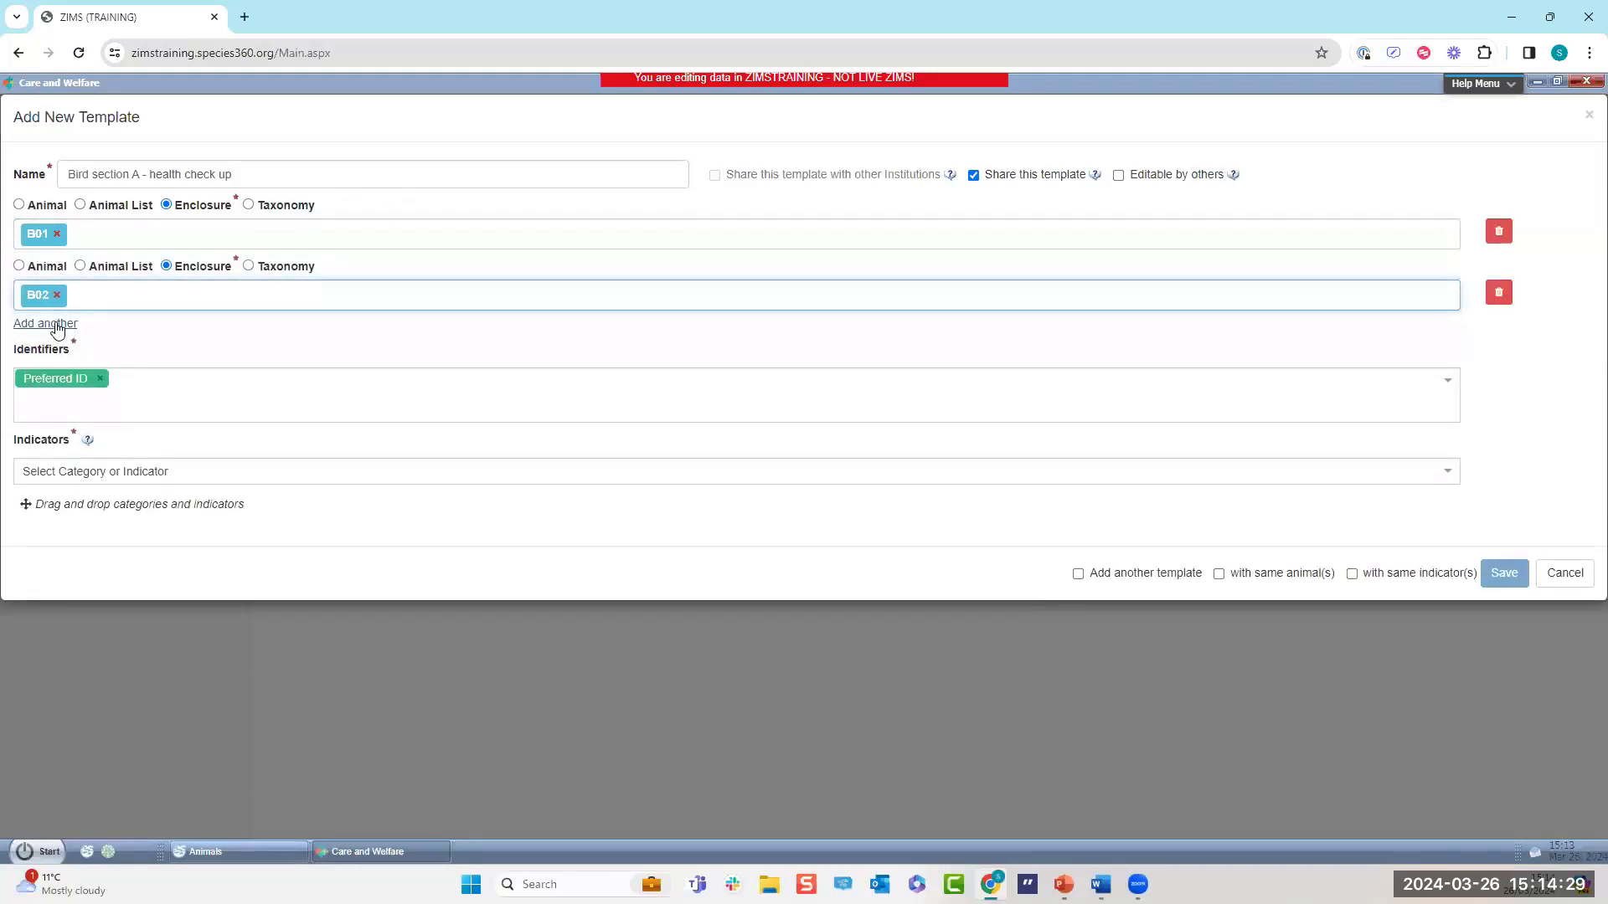
left_click(52, 325)
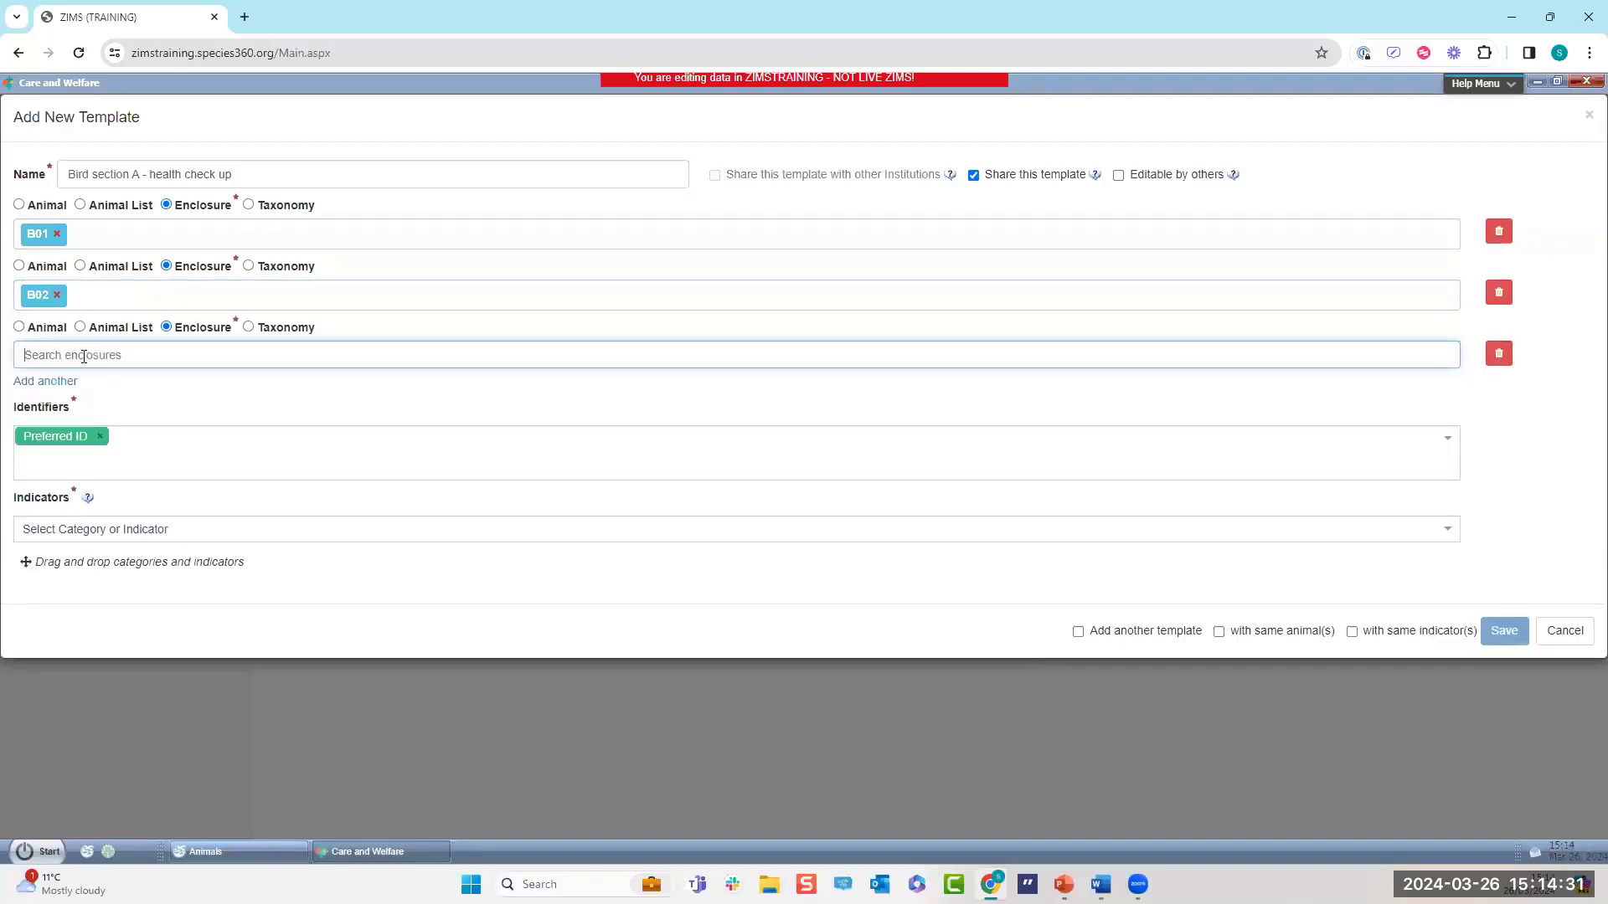
type("b02")
key("BackSpace")
type("3")
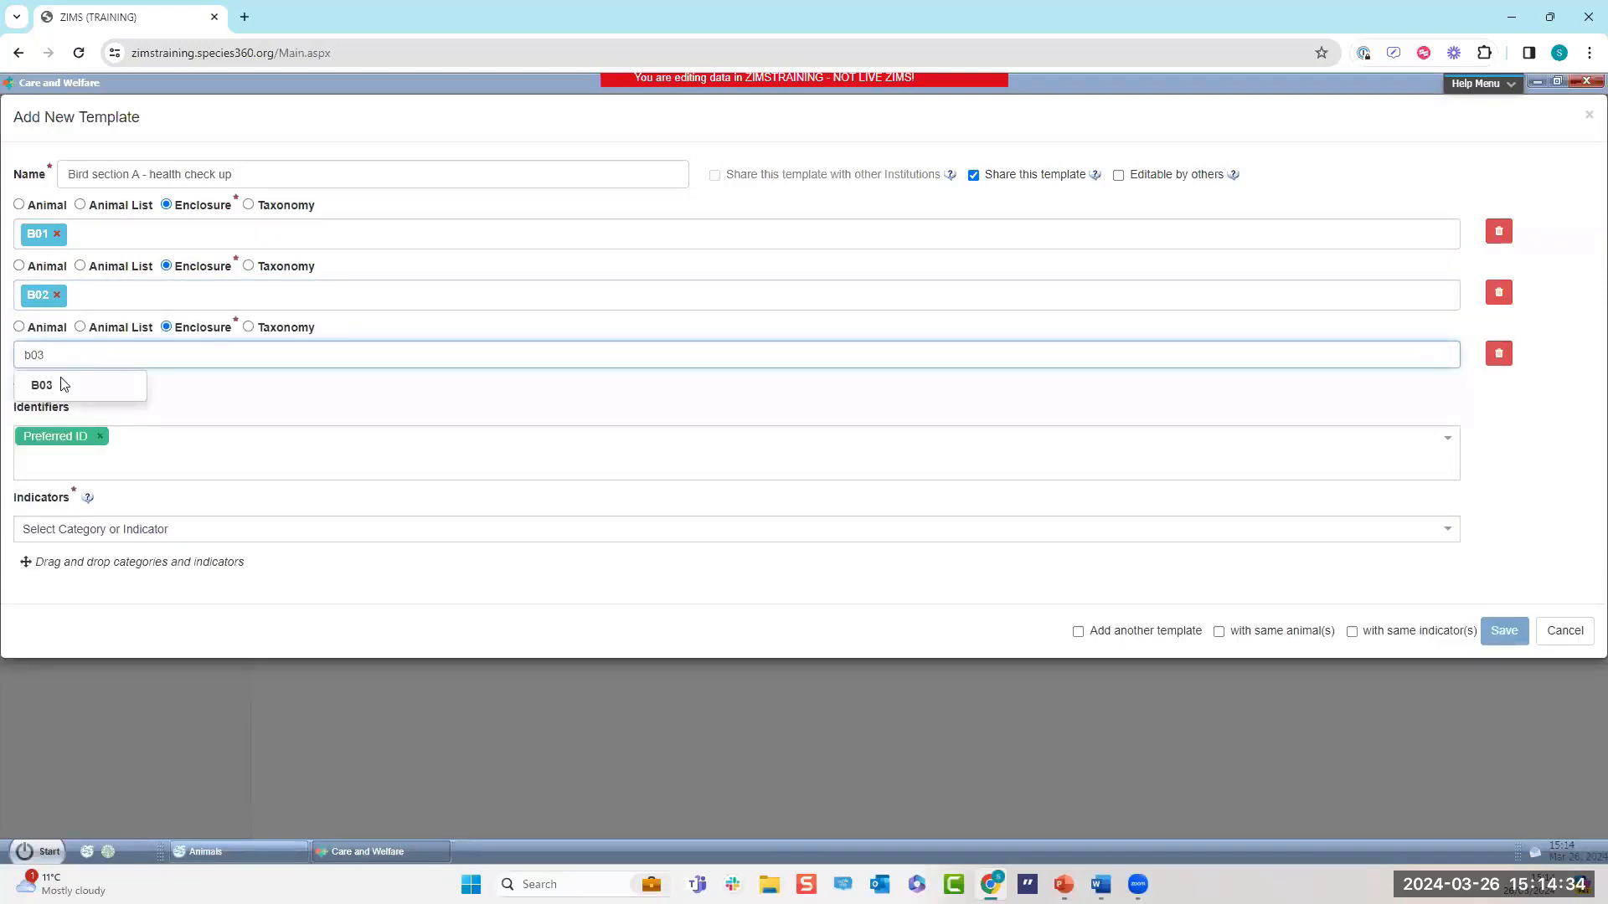
left_click(55, 386)
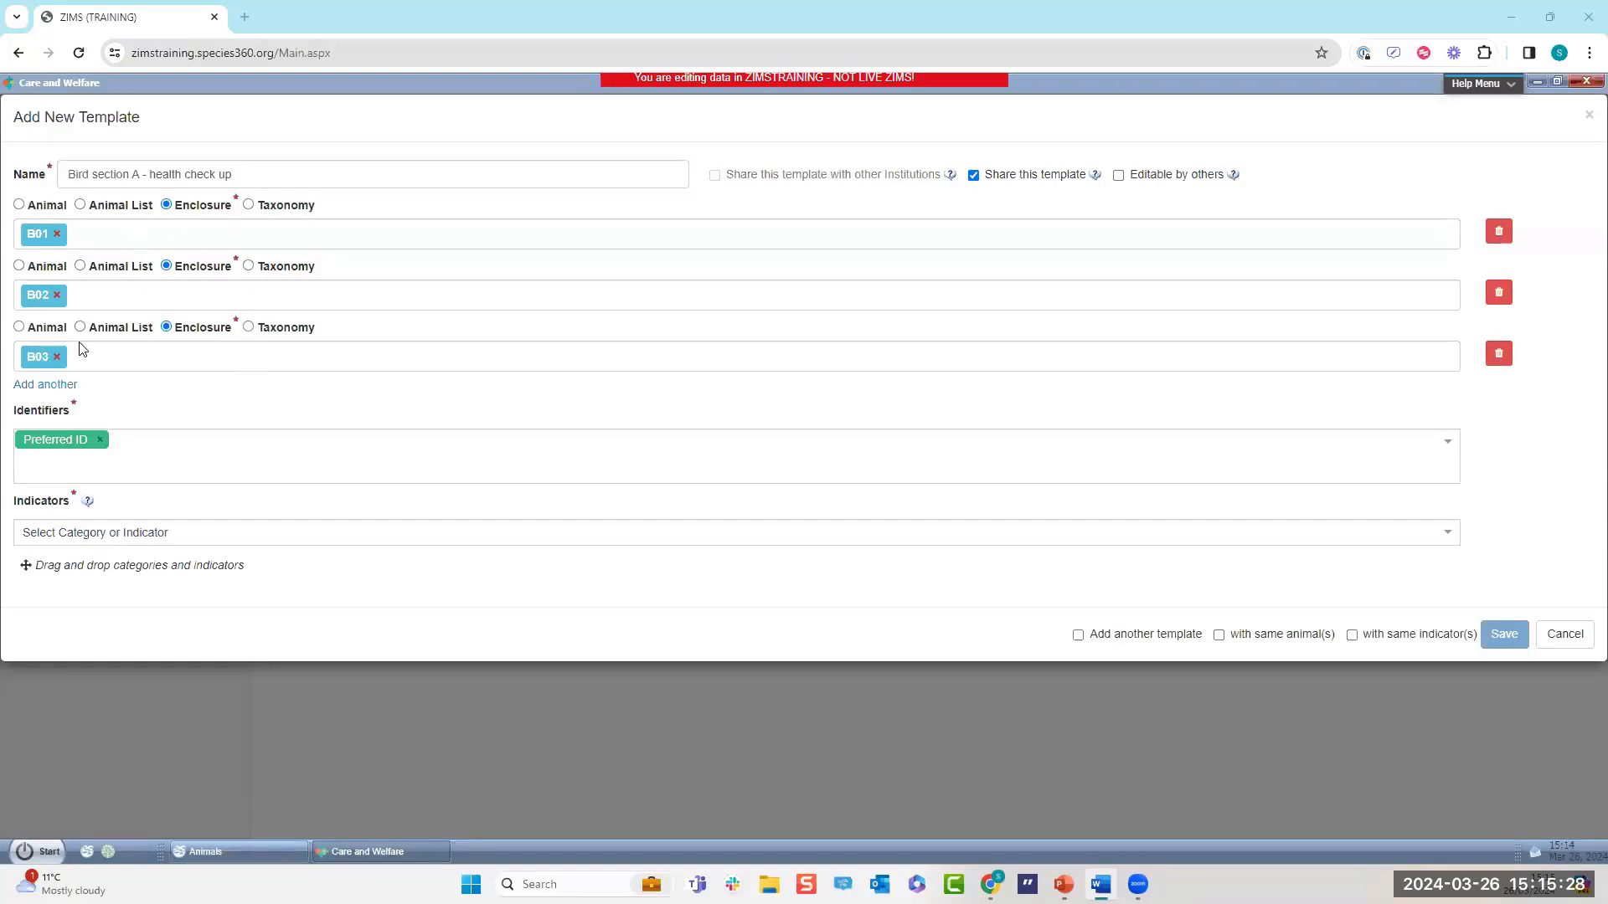
Replace the enclosure entries with a Taxonomy entry for the species Garrulax bicolor/Sumatran laughingthrush.
left_click(57, 358)
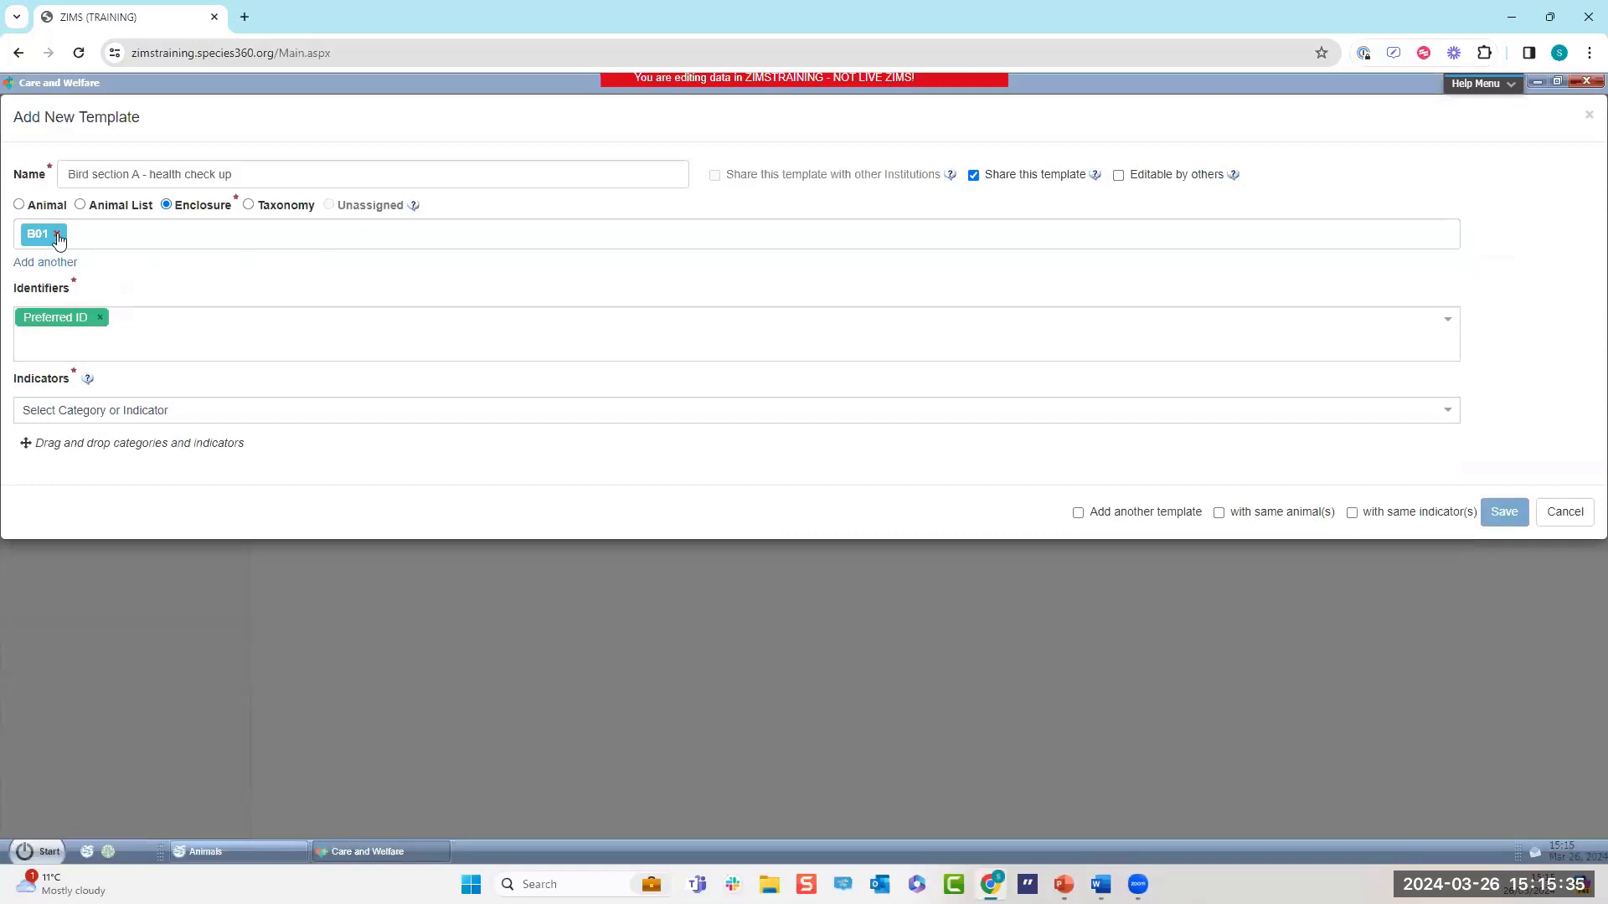
left_click(57, 234)
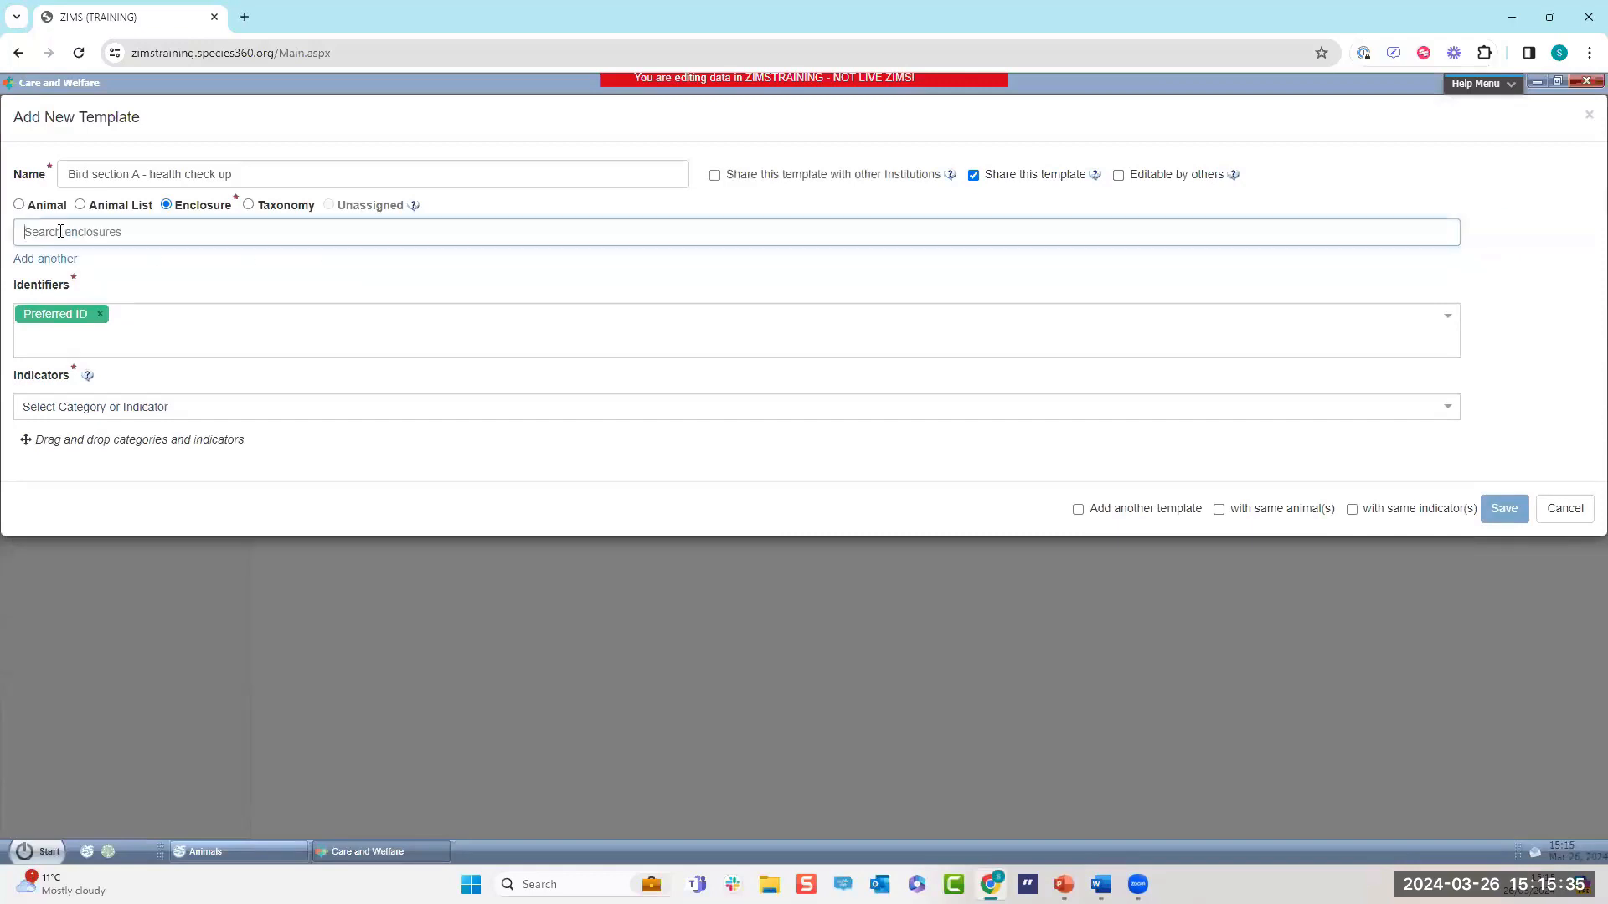
left_click(248, 204)
left_click(180, 235)
type("s")
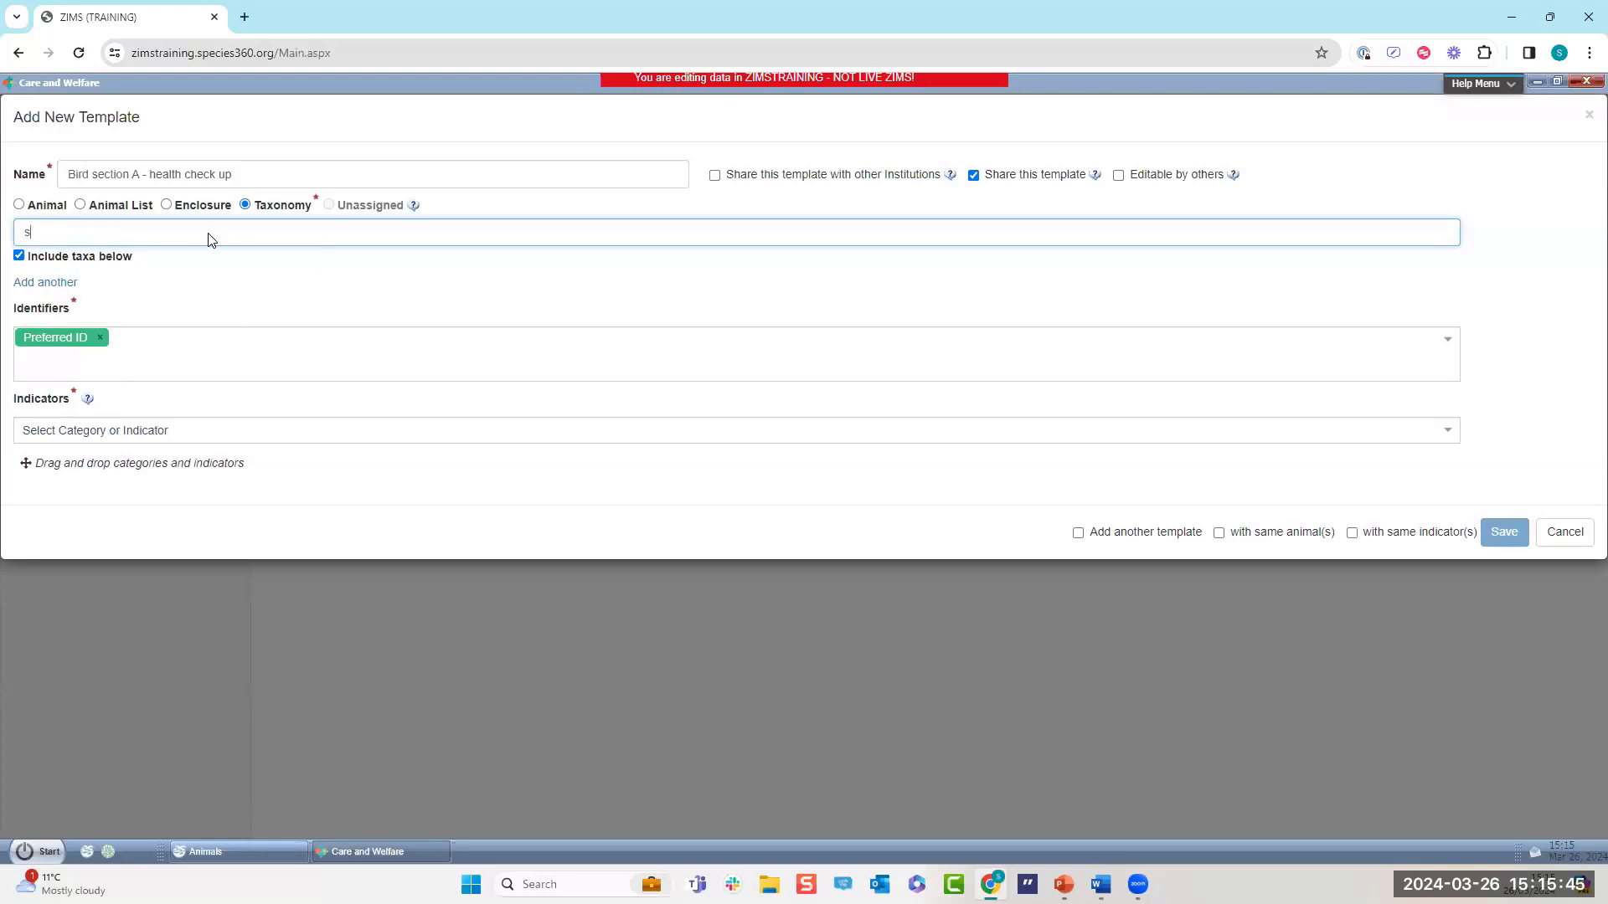
type("umatran la")
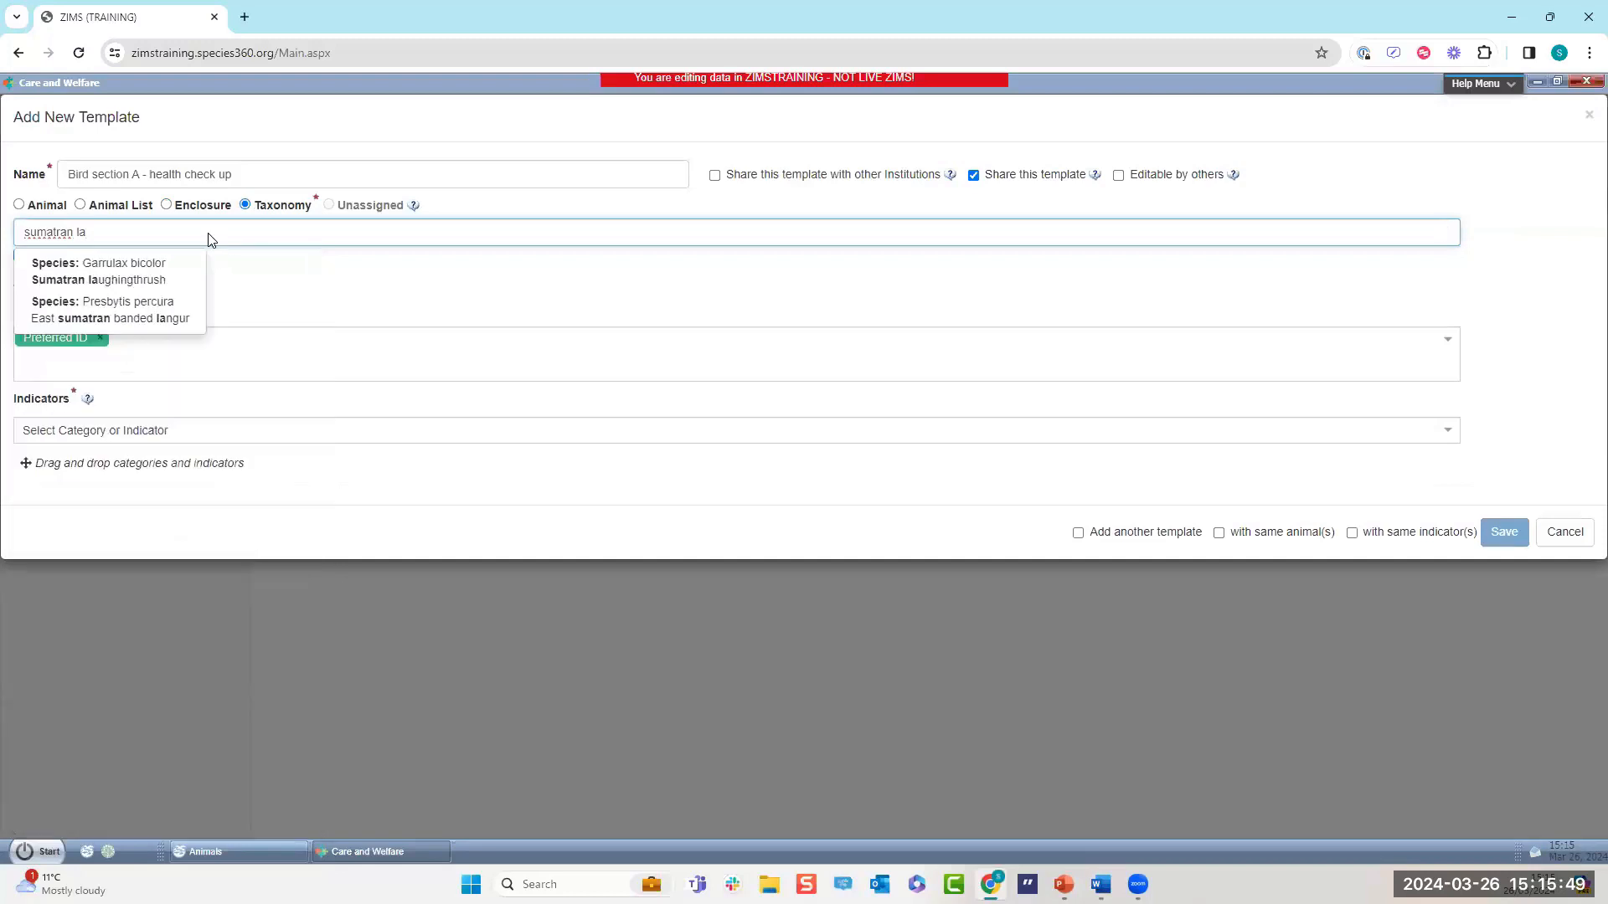
left_click(110, 278)
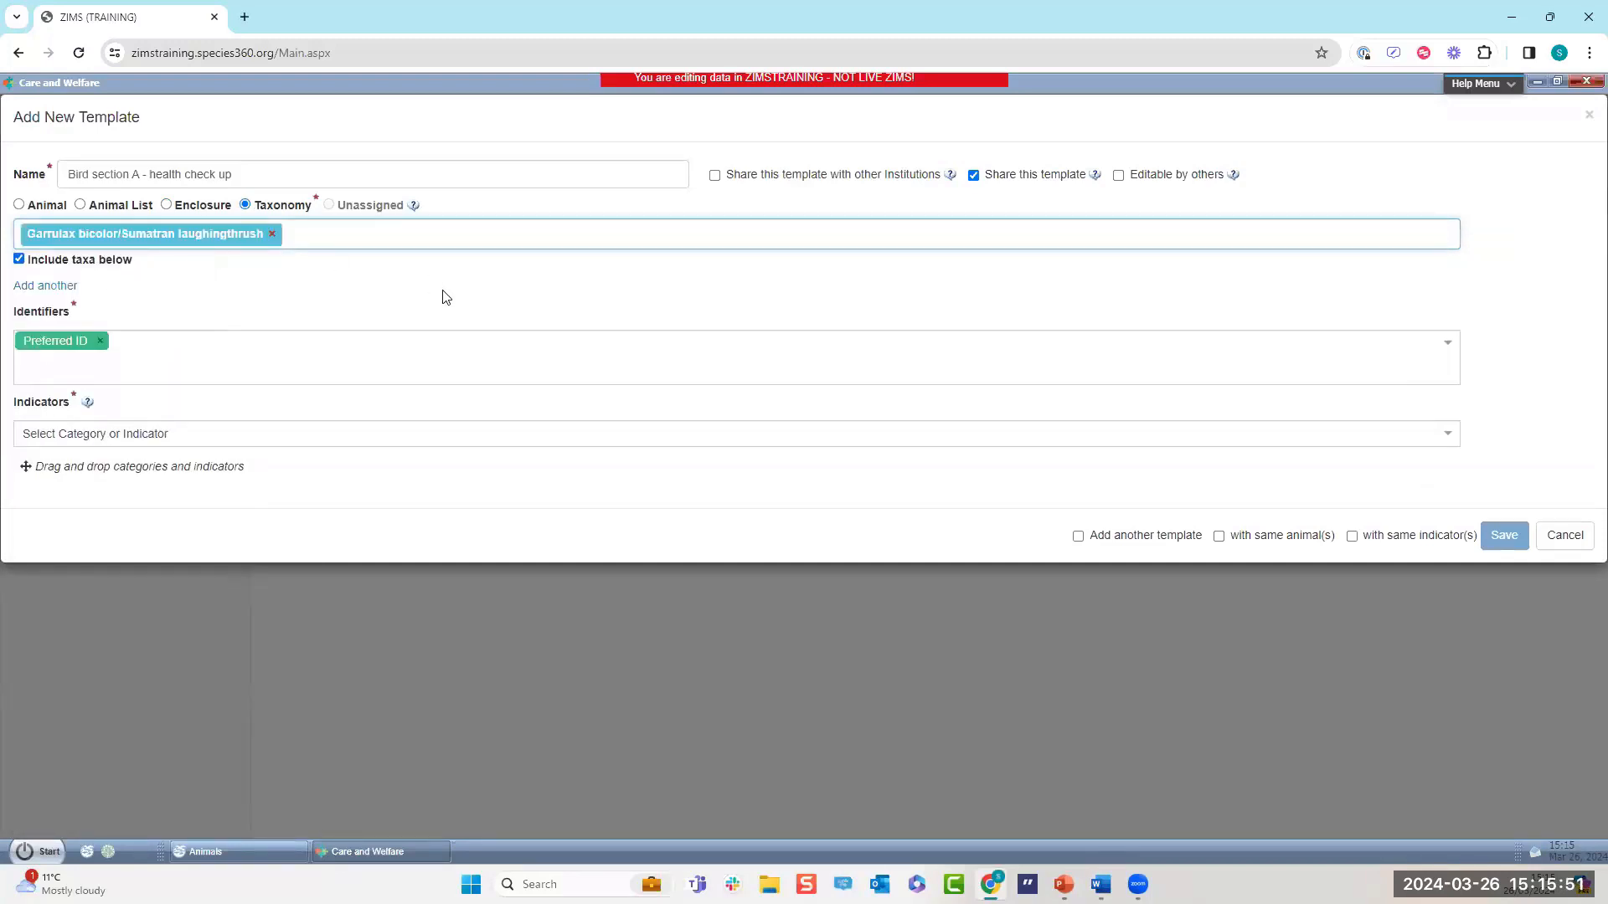
Try to replace the Sumatran laughingthrush with the order Passeriformes/Perching birds as the template's taxonomy.
left_click(271, 234)
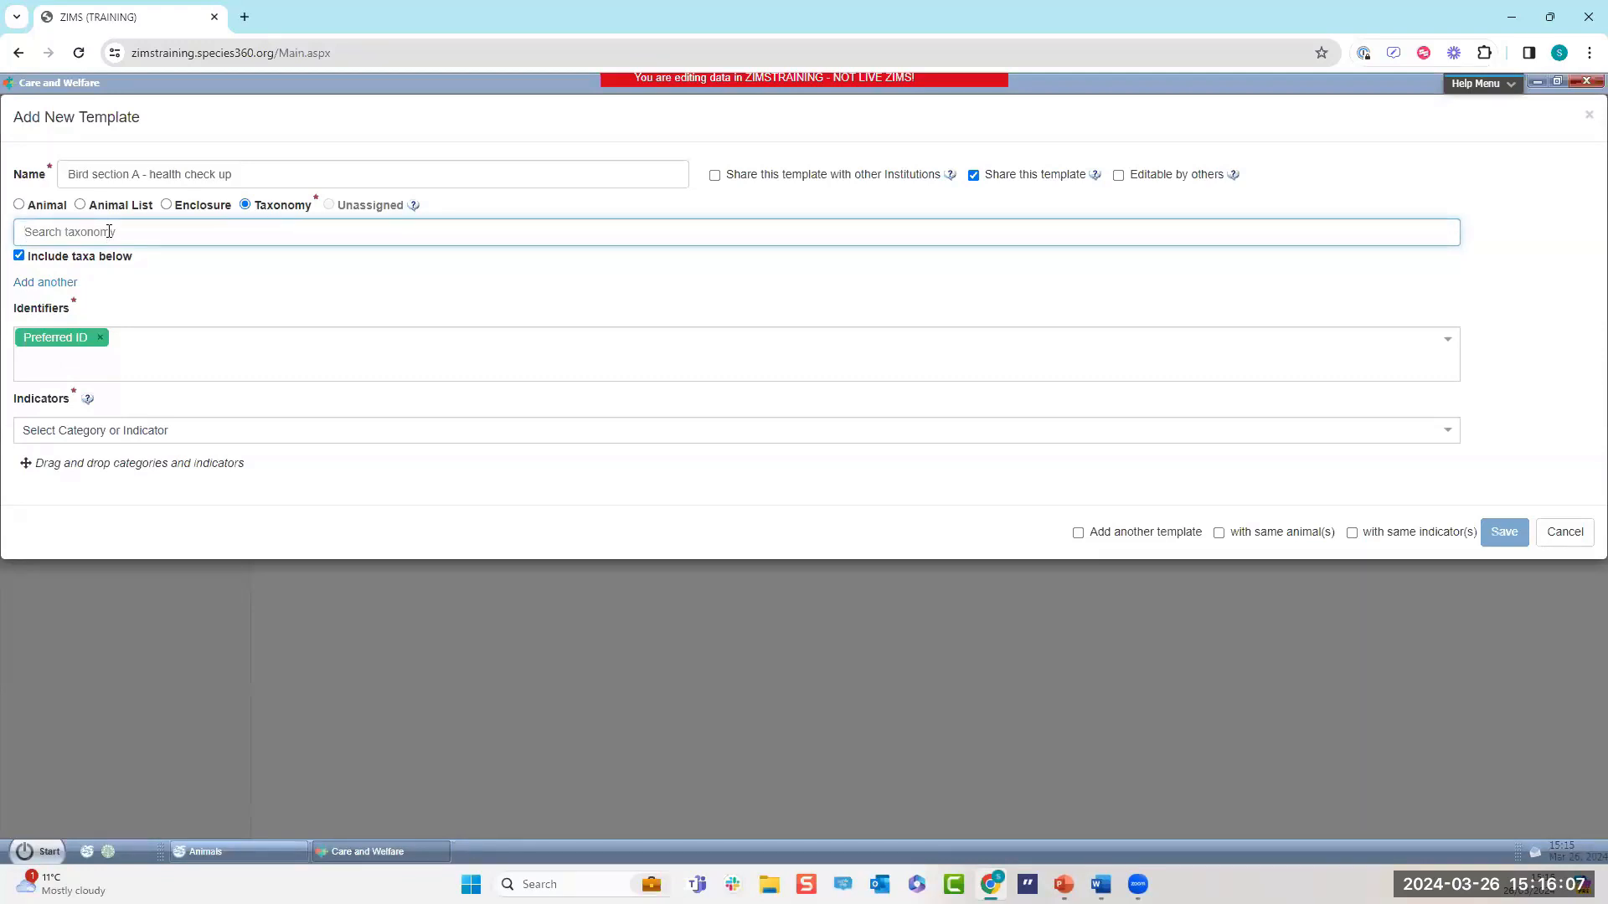
type("passerif")
left_click(109, 273)
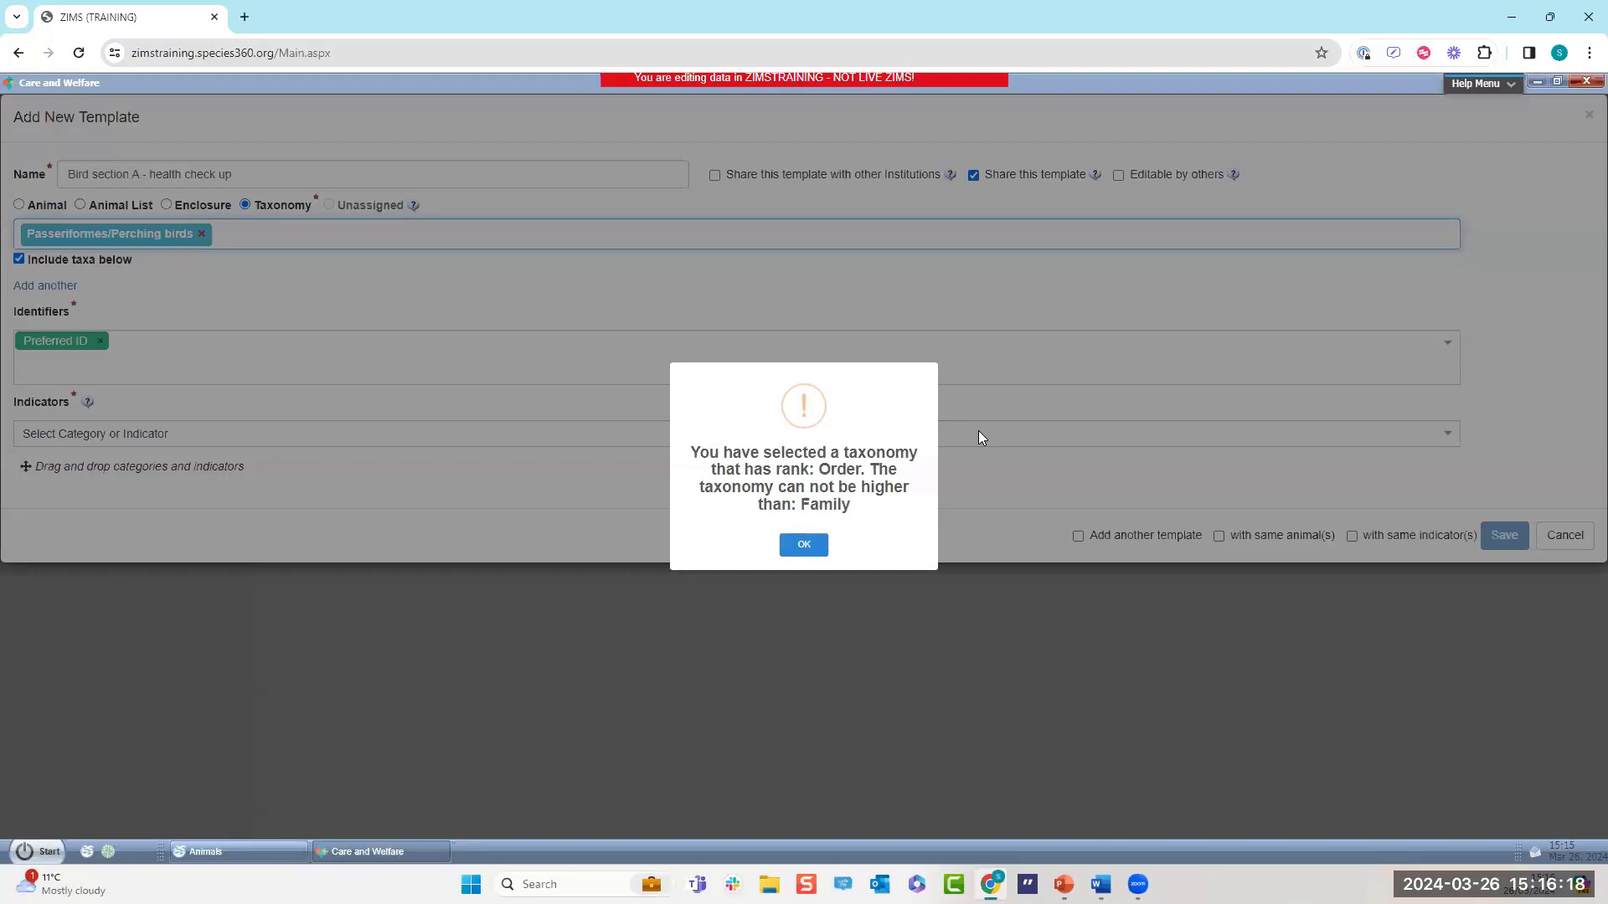
left_click(806, 545)
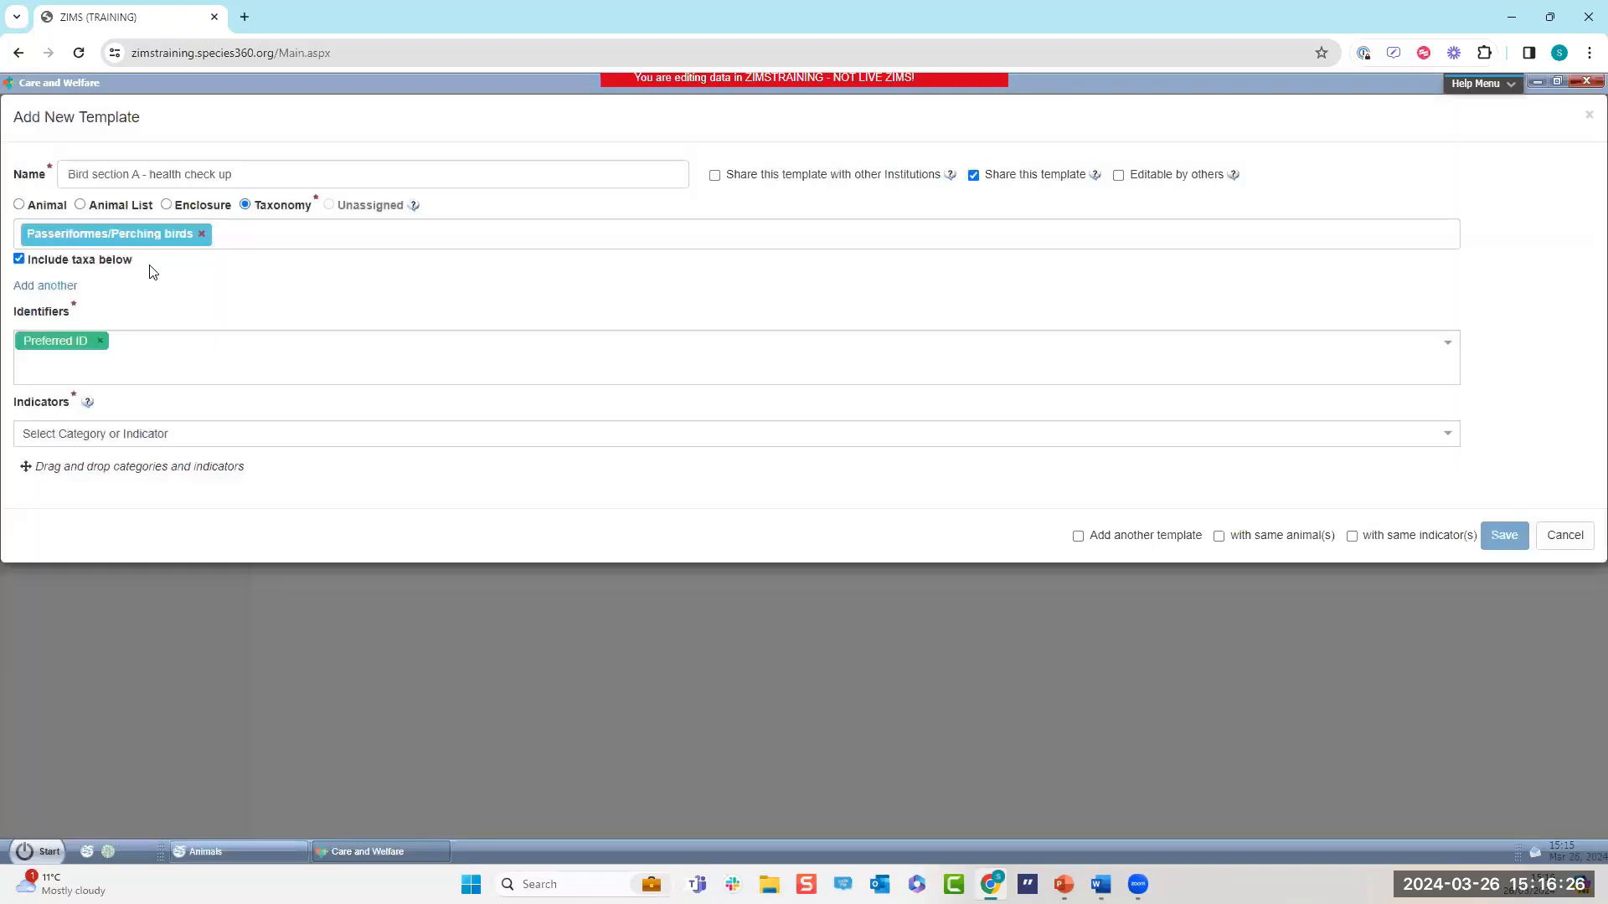
Replace the Passeriformes order with the family Leiothrichidae/Laughingthrushes, and add and delete a second, blank taxonomy entry.
left_click(203, 236)
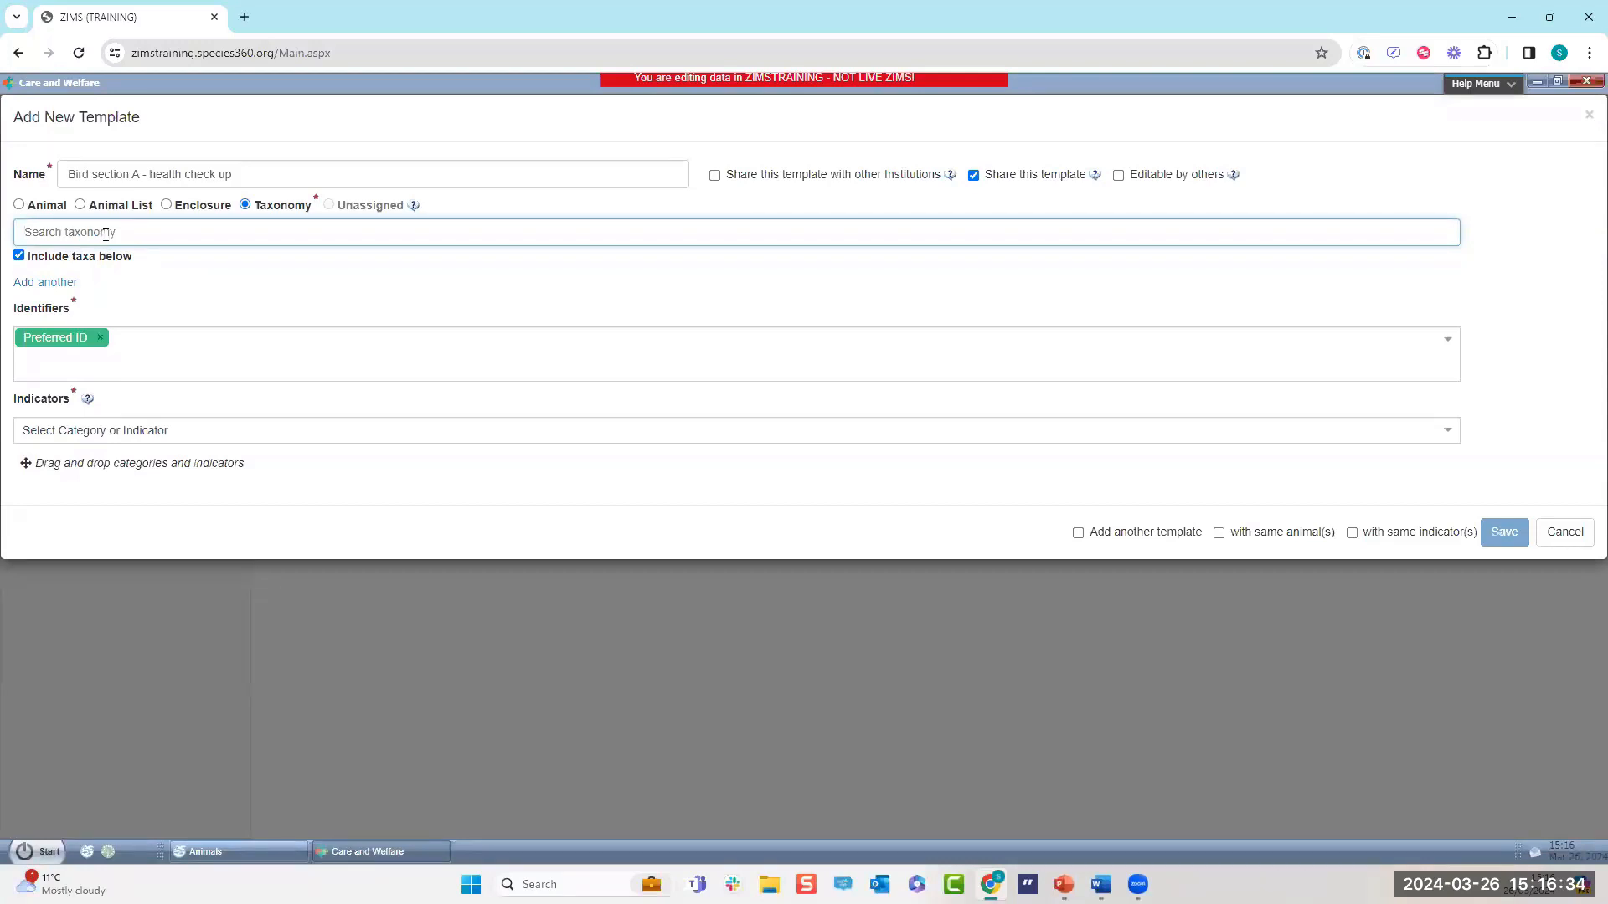
type("leiothrichidae")
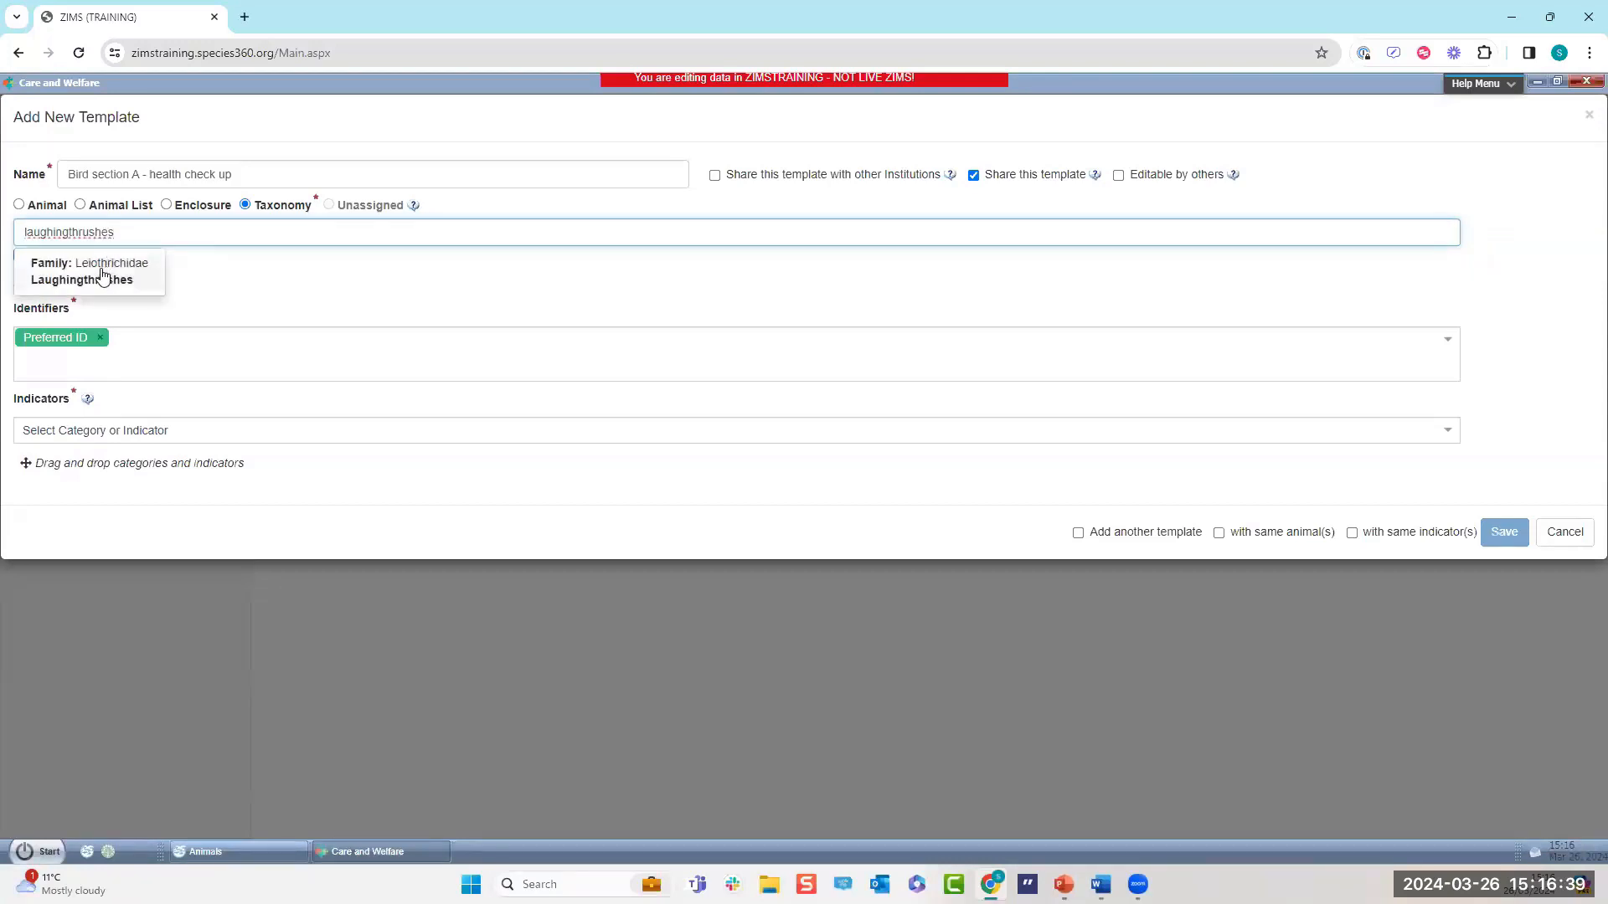
left_click(105, 274)
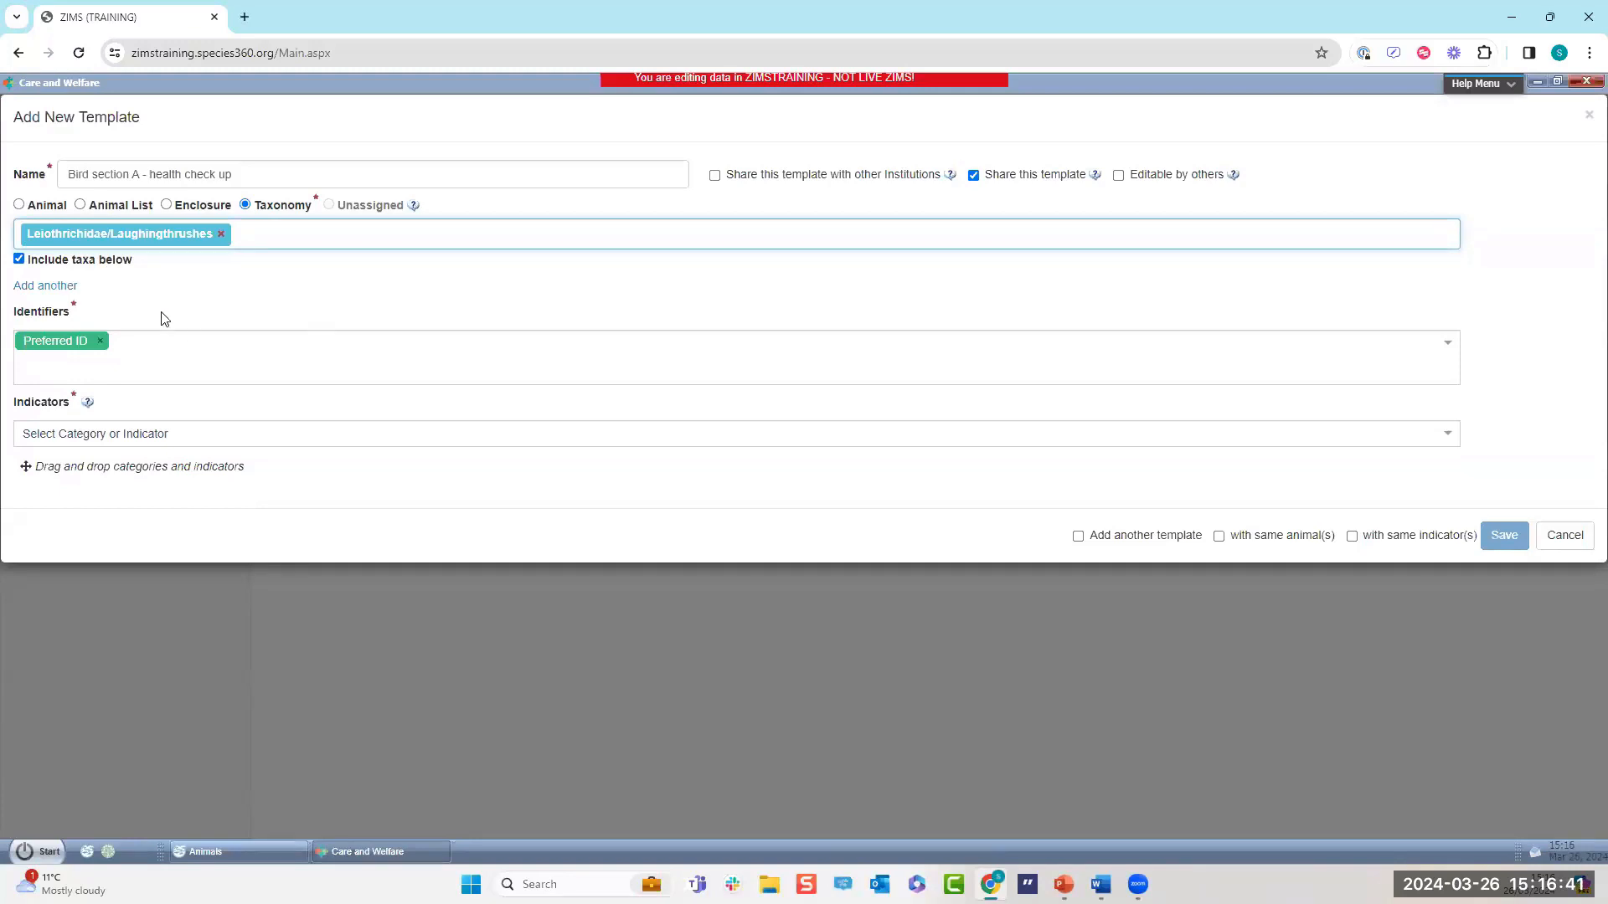
left_click(46, 287)
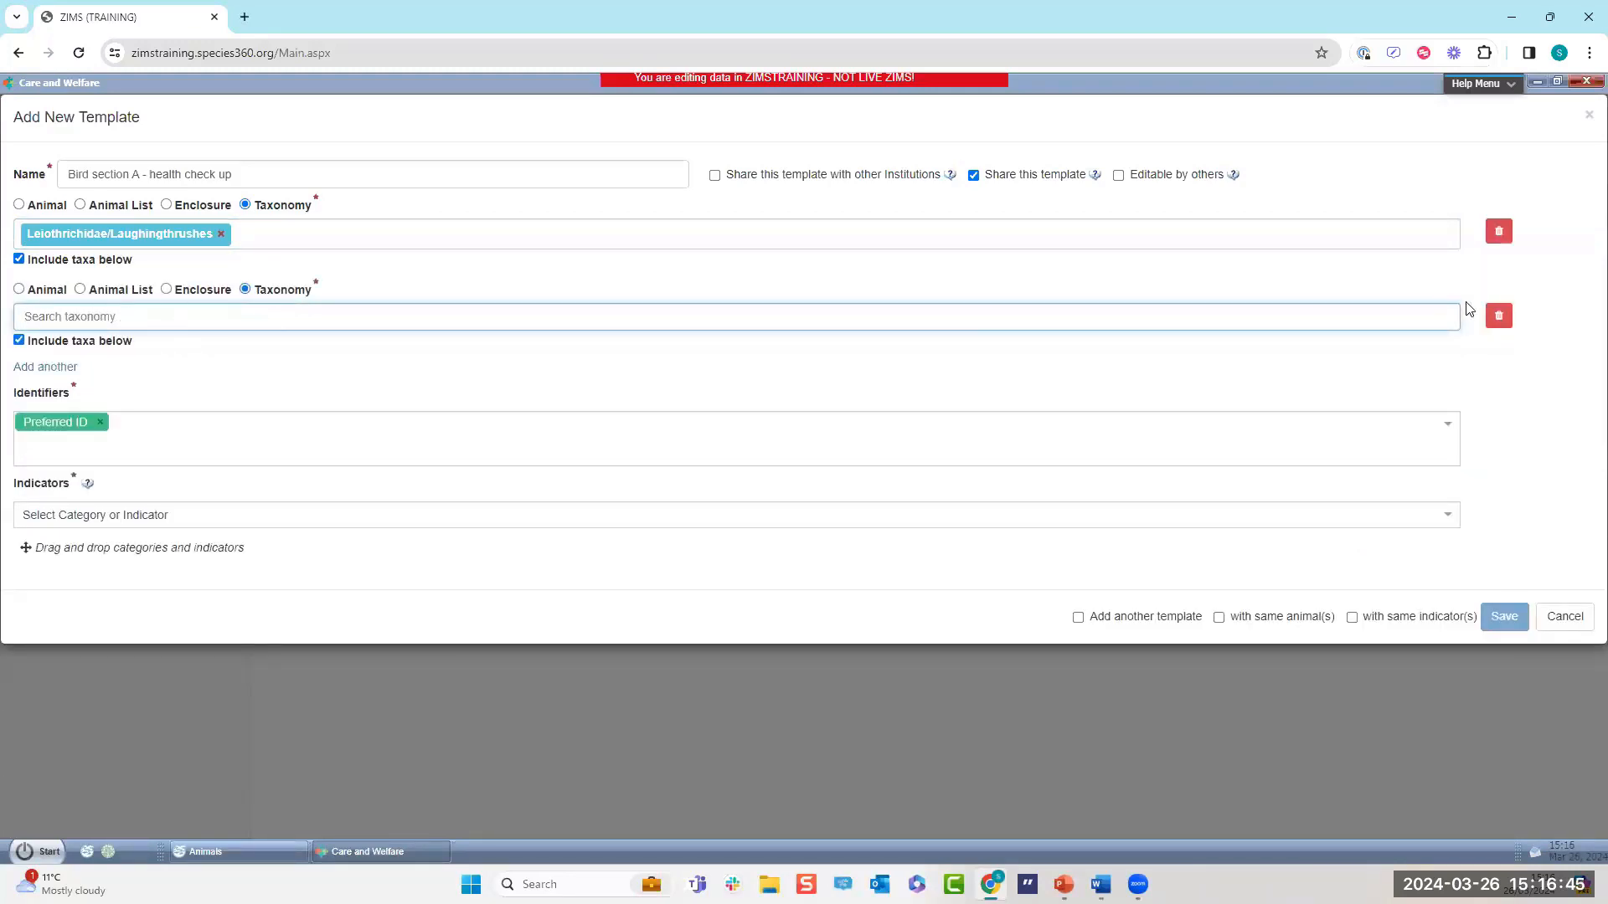
left_click(1498, 315)
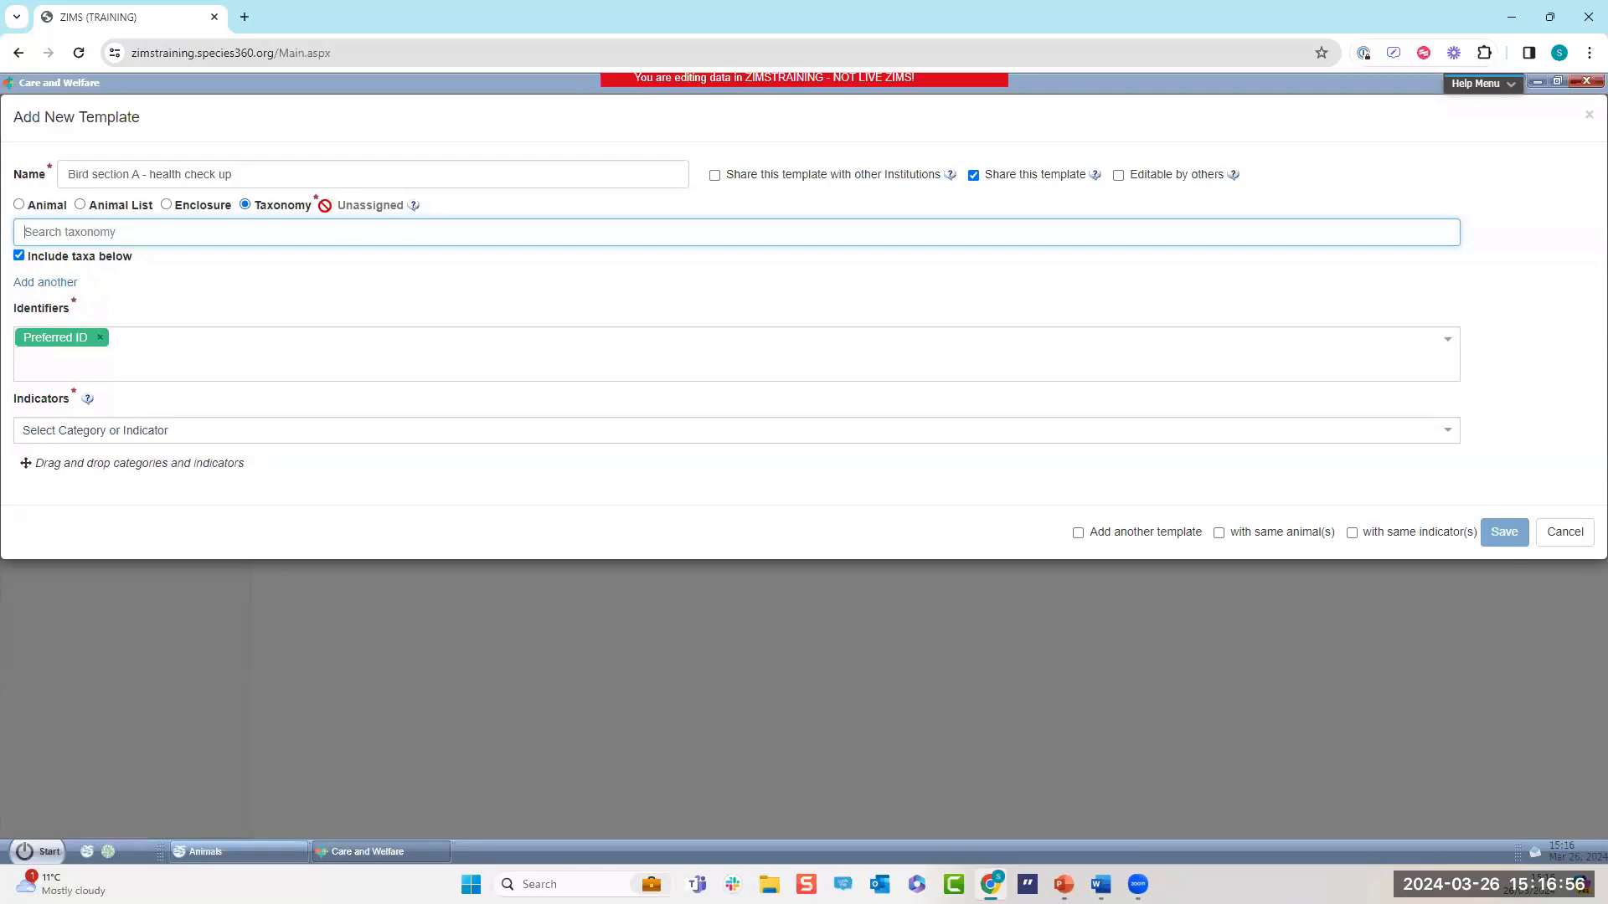
Try sharing the template with other institutions as Unassigned, and return it to Taxonomy without that sharing option.
left_click(715, 180)
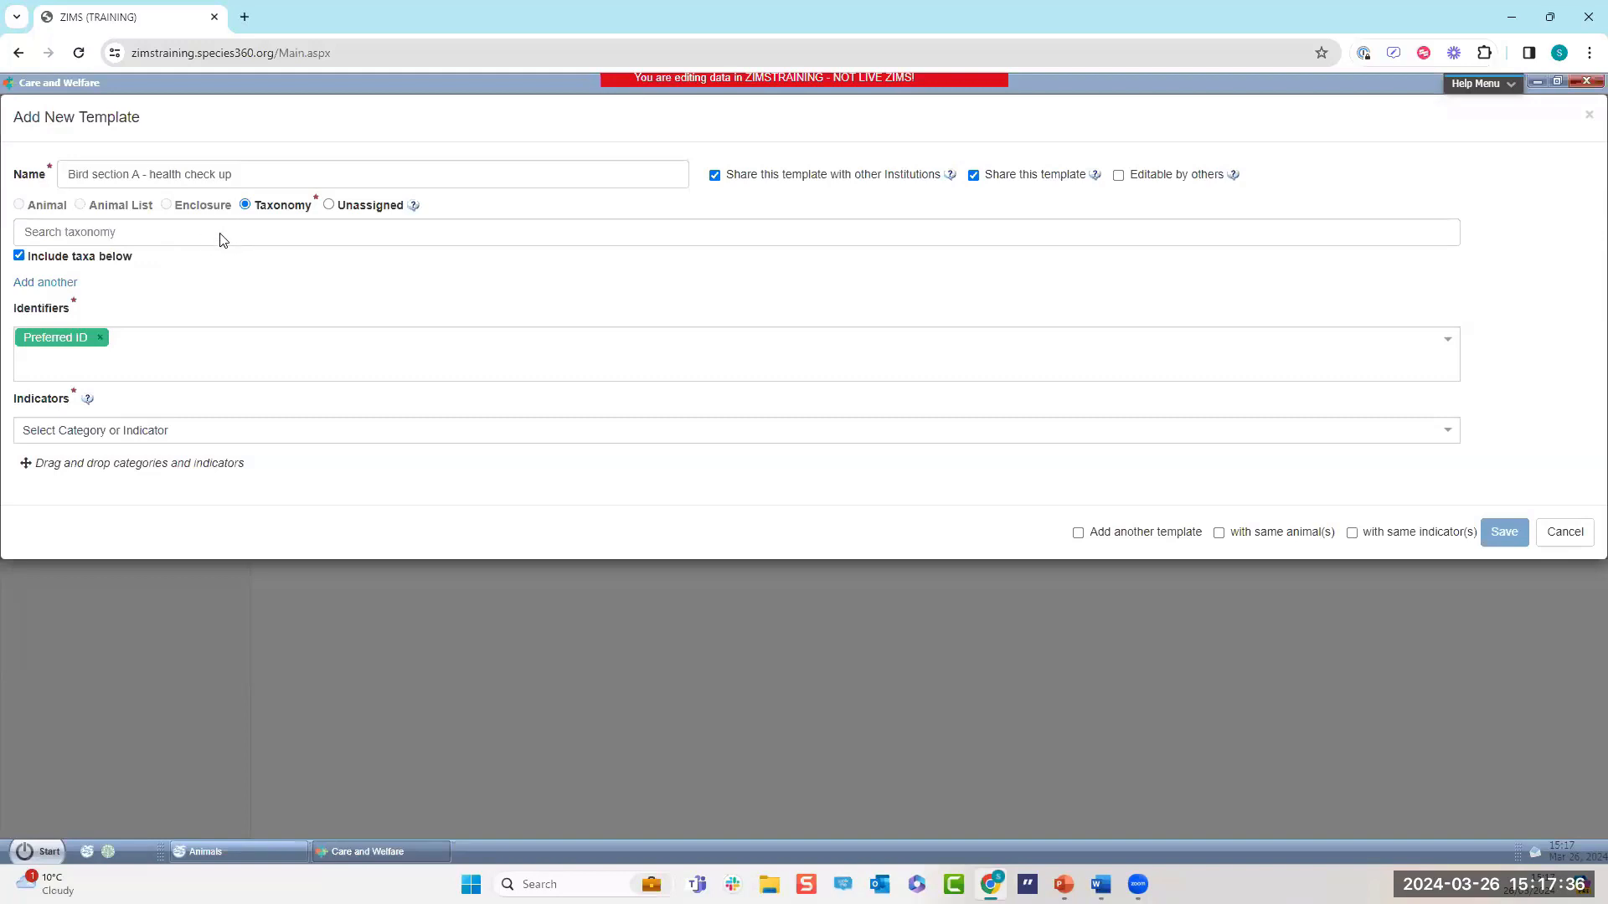
left_click(328, 205)
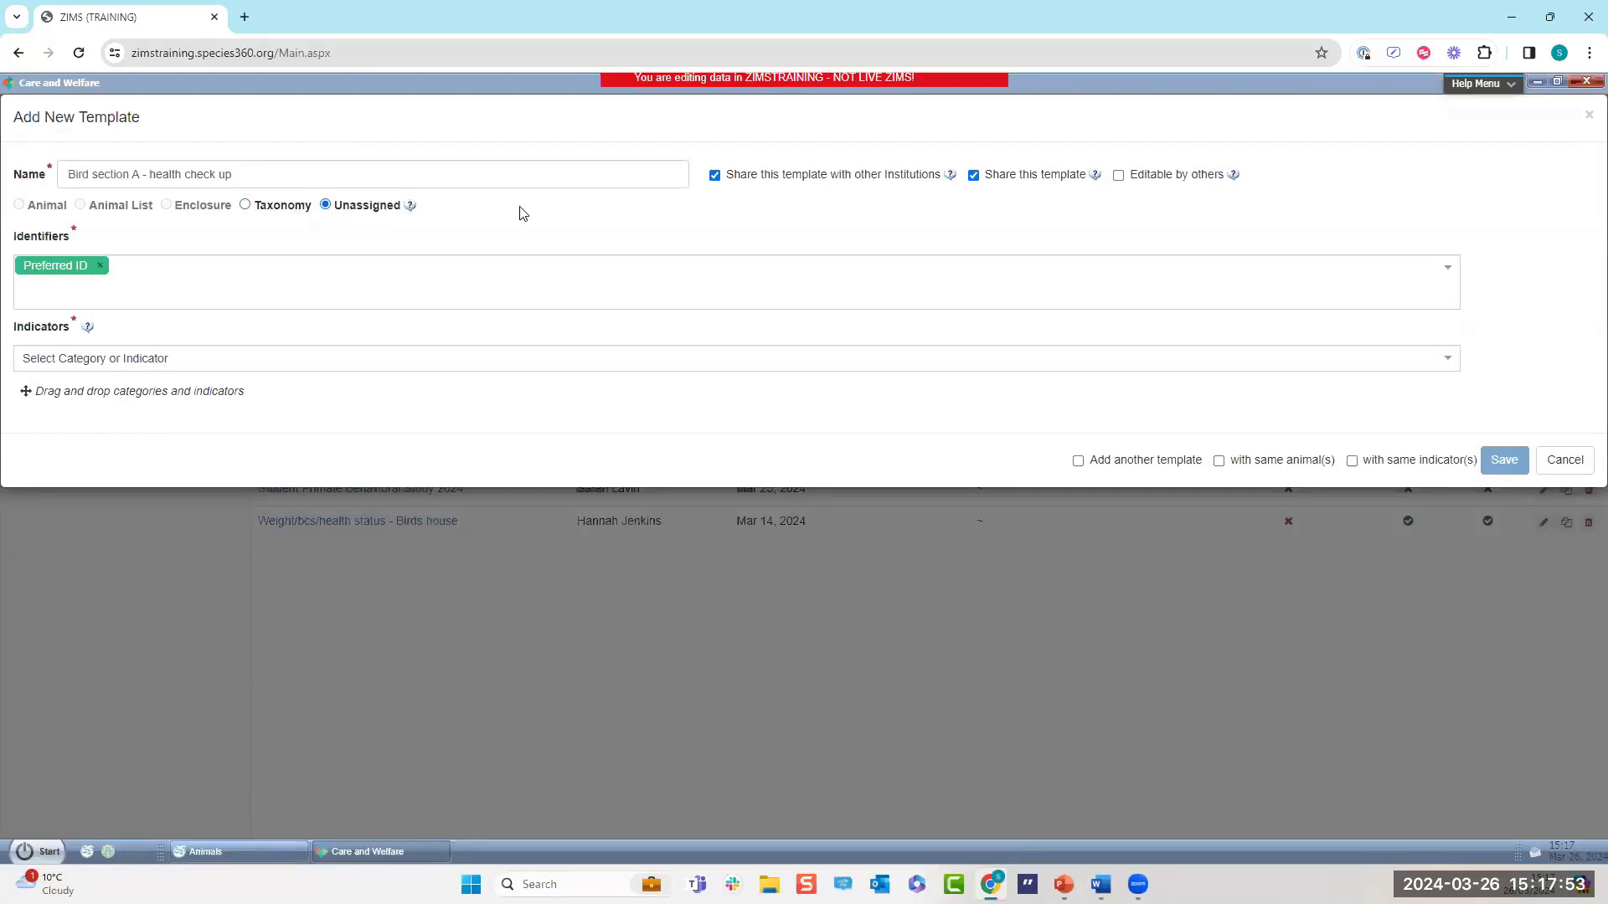
left_click(245, 206)
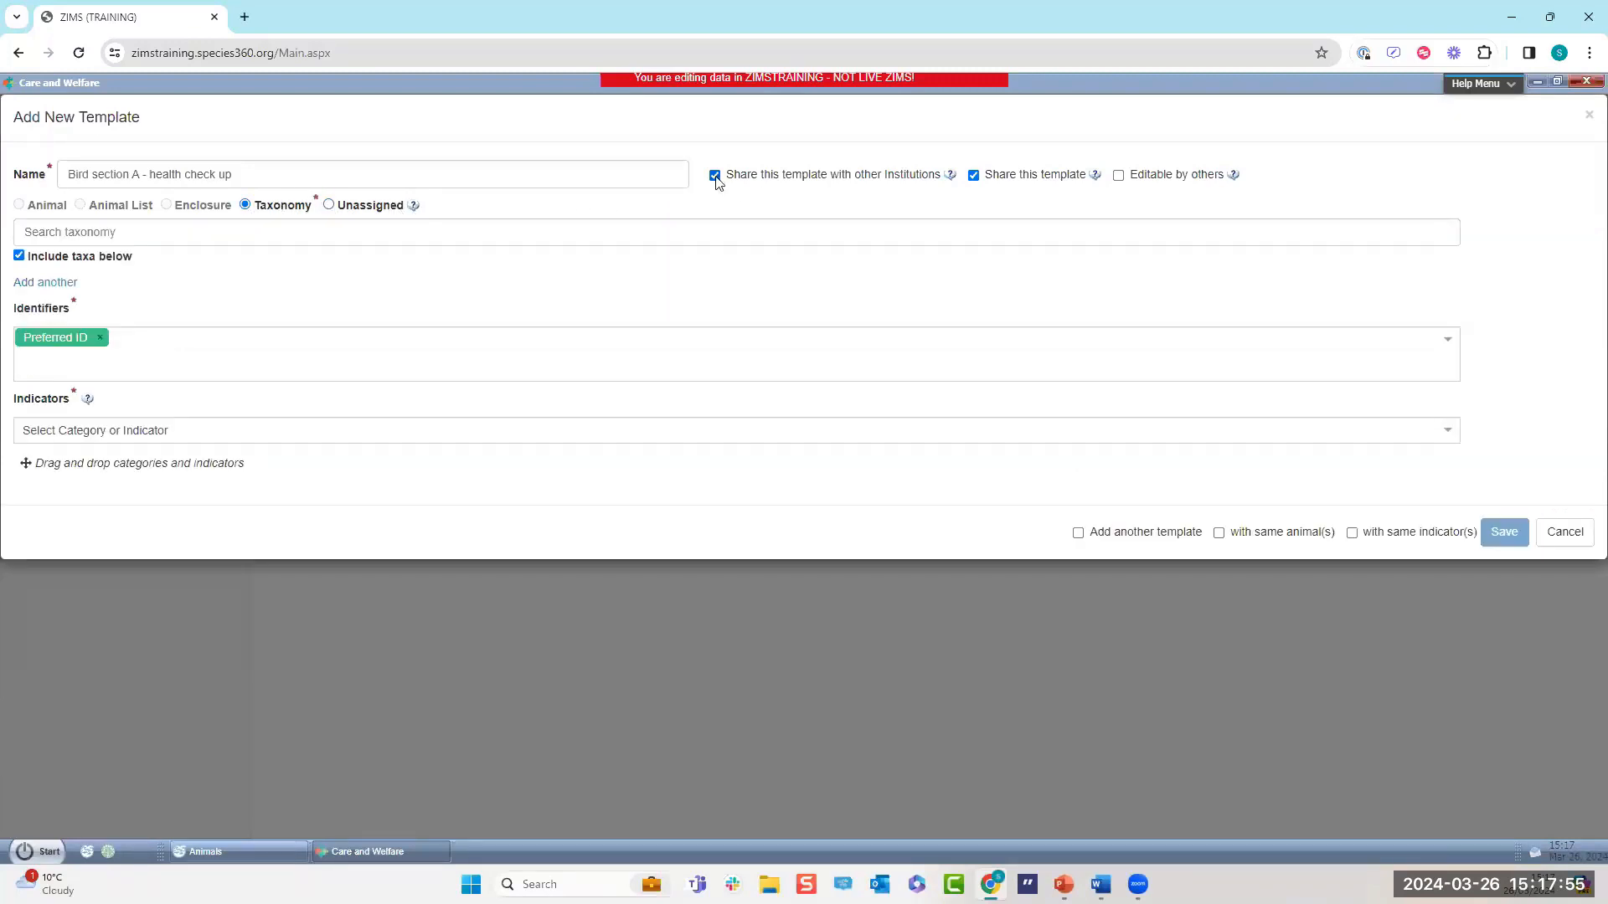
left_click(715, 177)
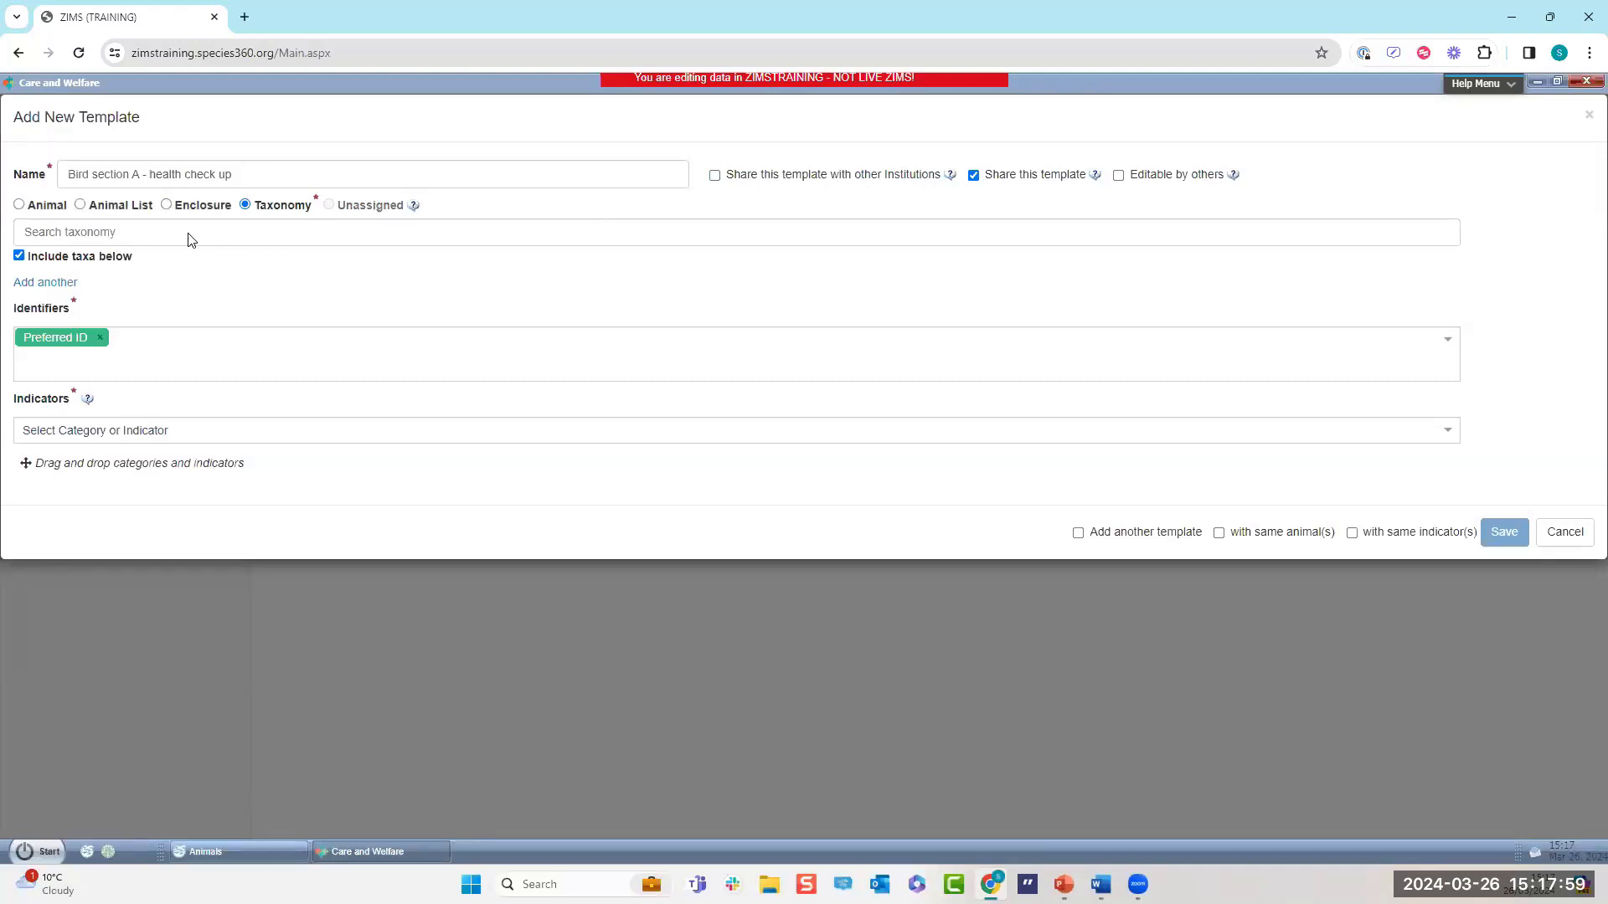
Set the template's animal source to Enclosure and add B01, B02 and B03 as its three enclosures.
left_click(166, 208)
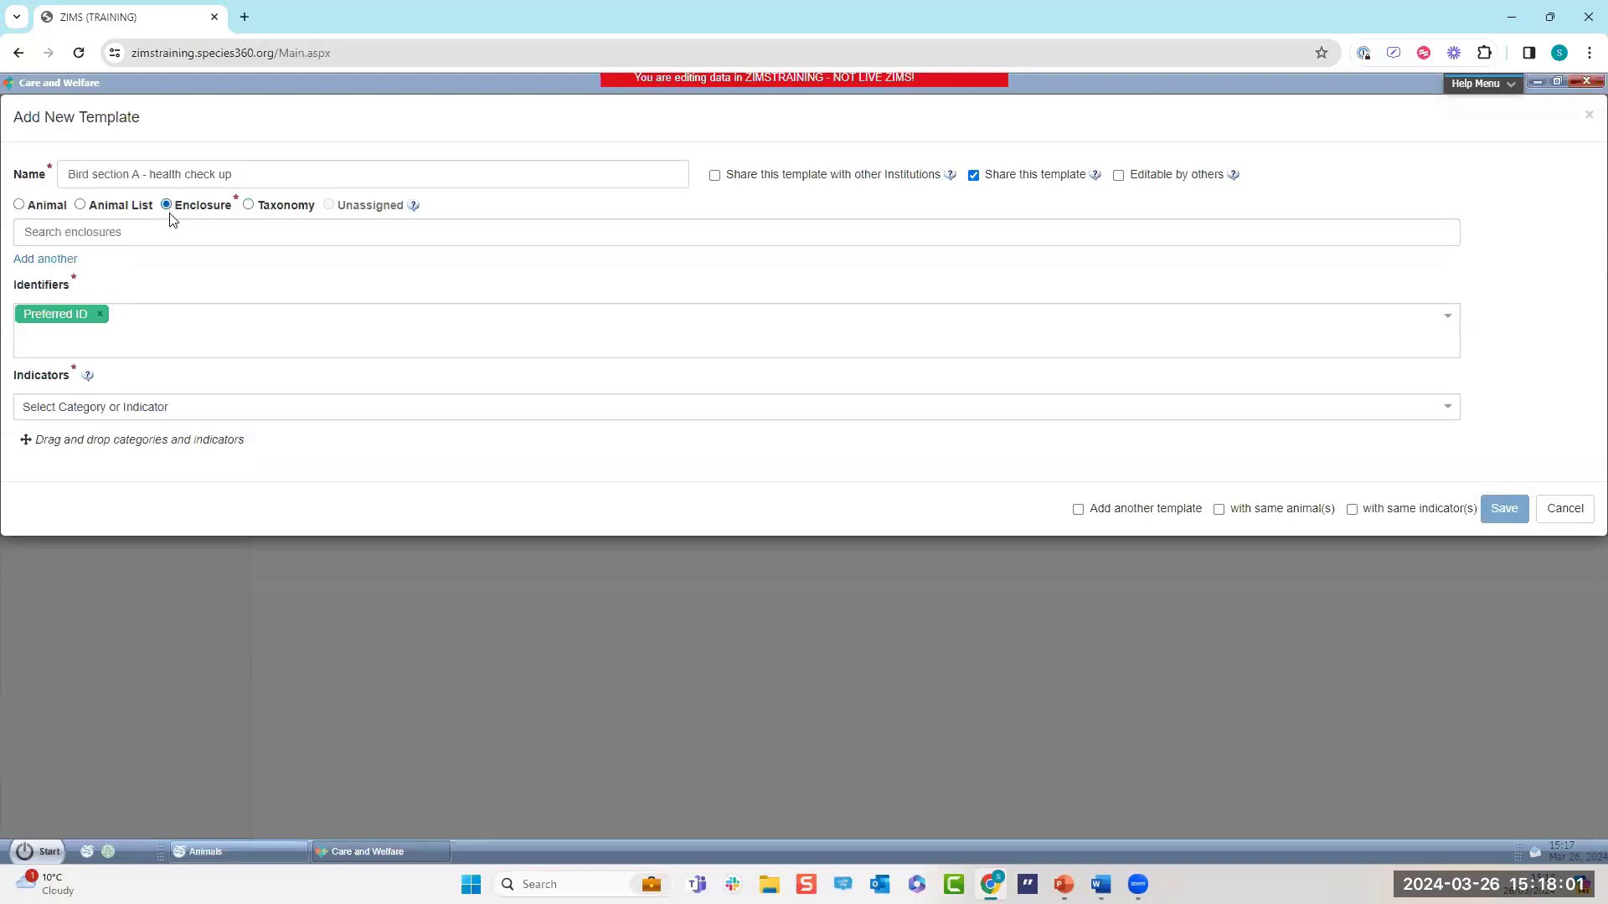
left_click(137, 231)
type("B01")
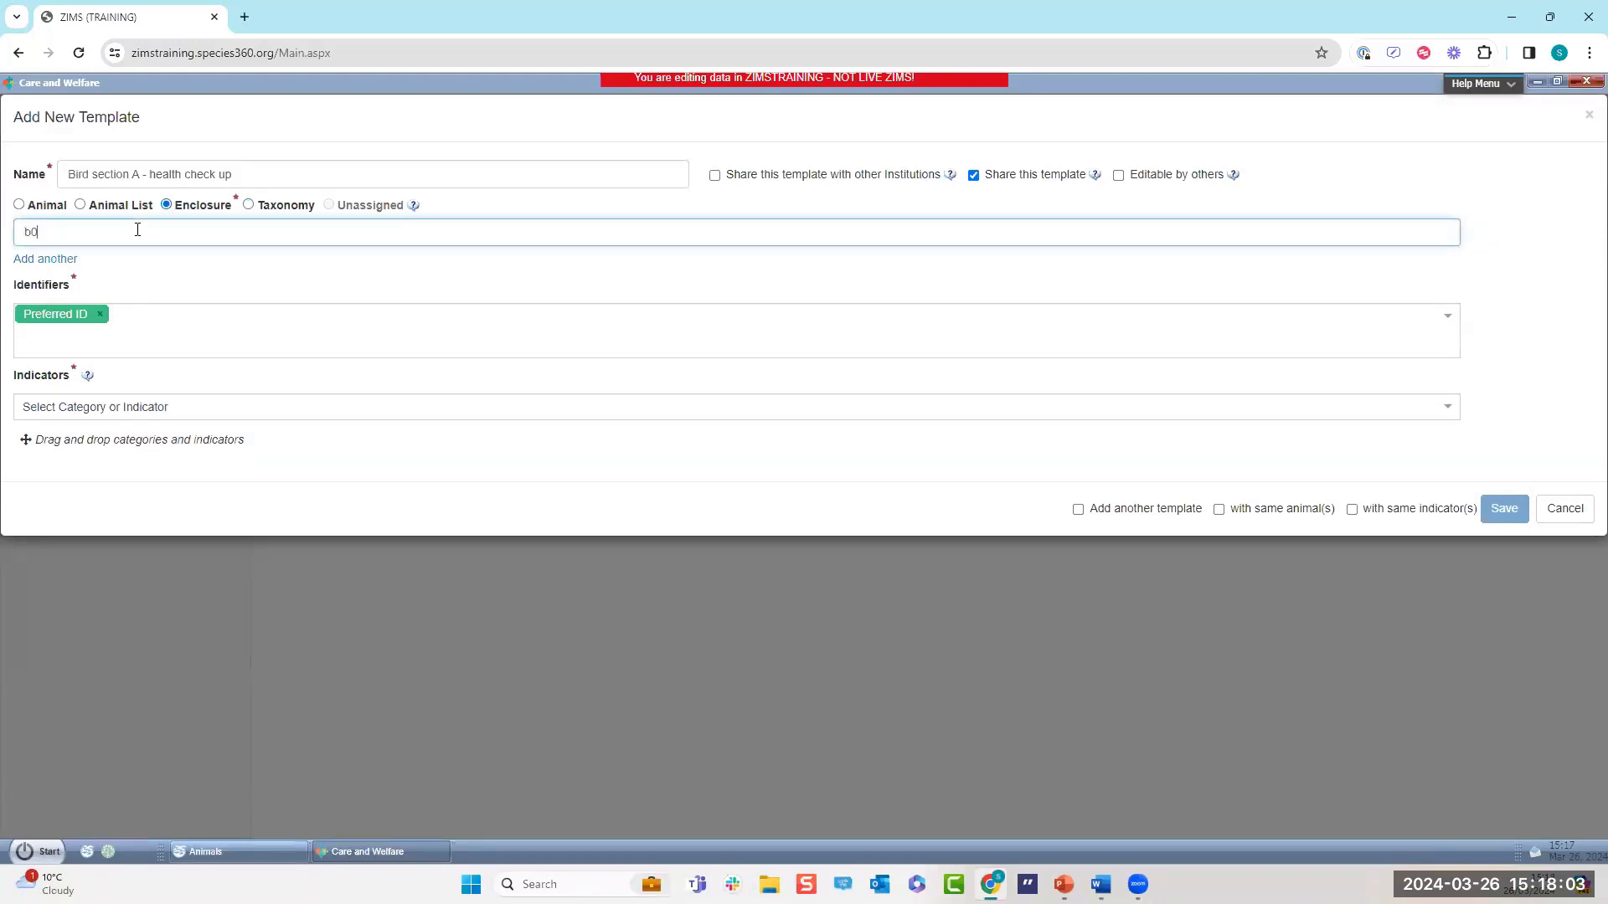
left_click(61, 266)
left_click(61, 264)
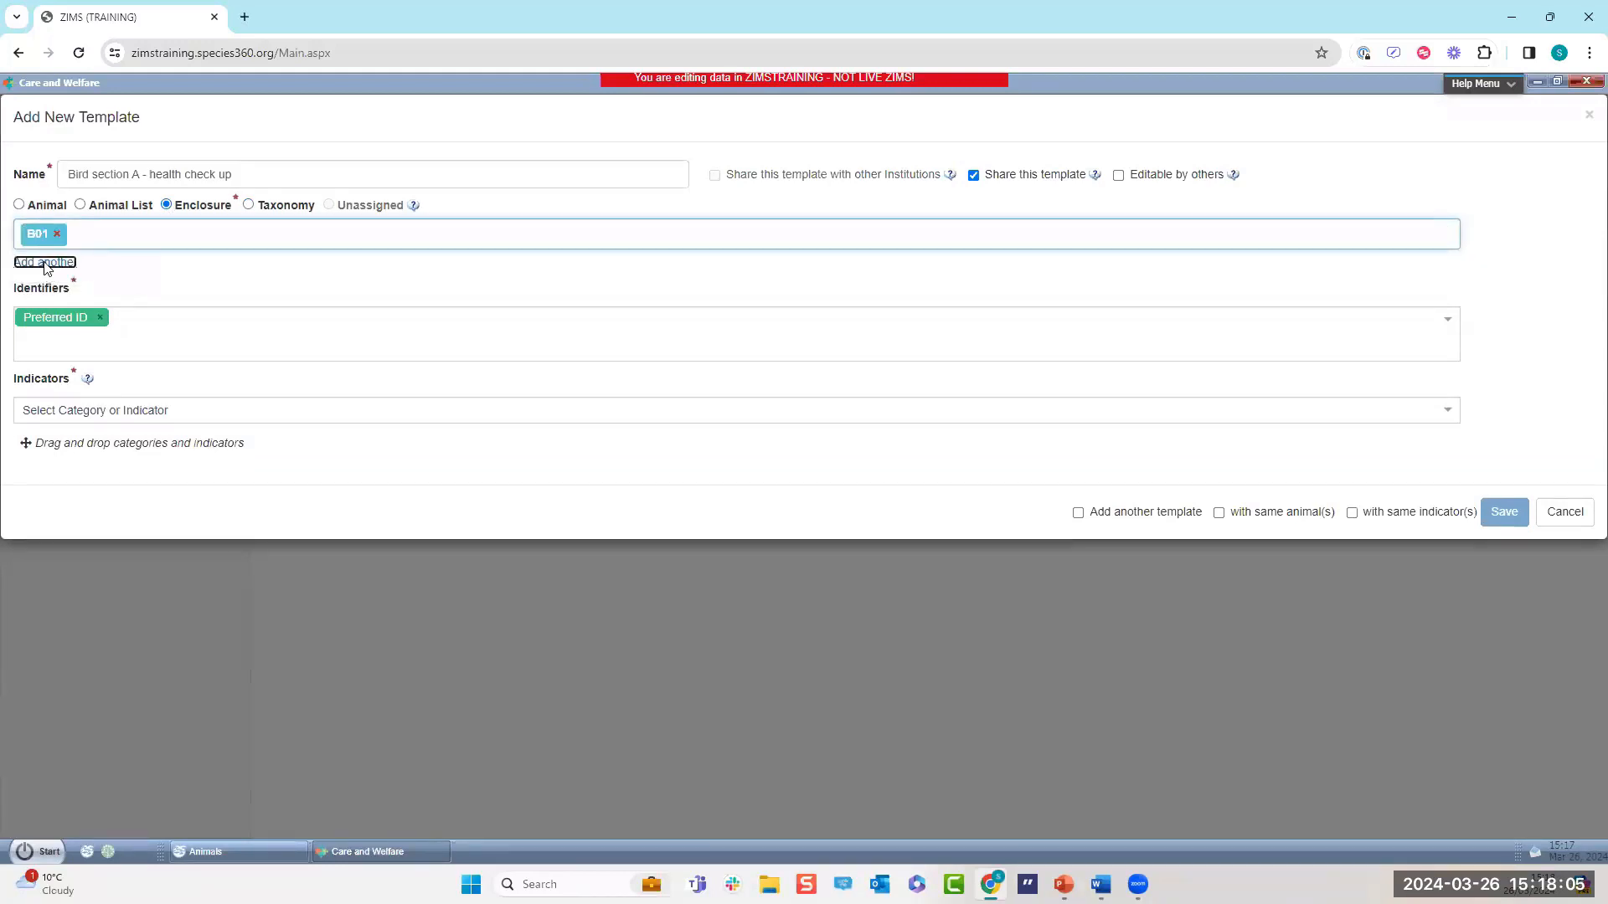
type("b02")
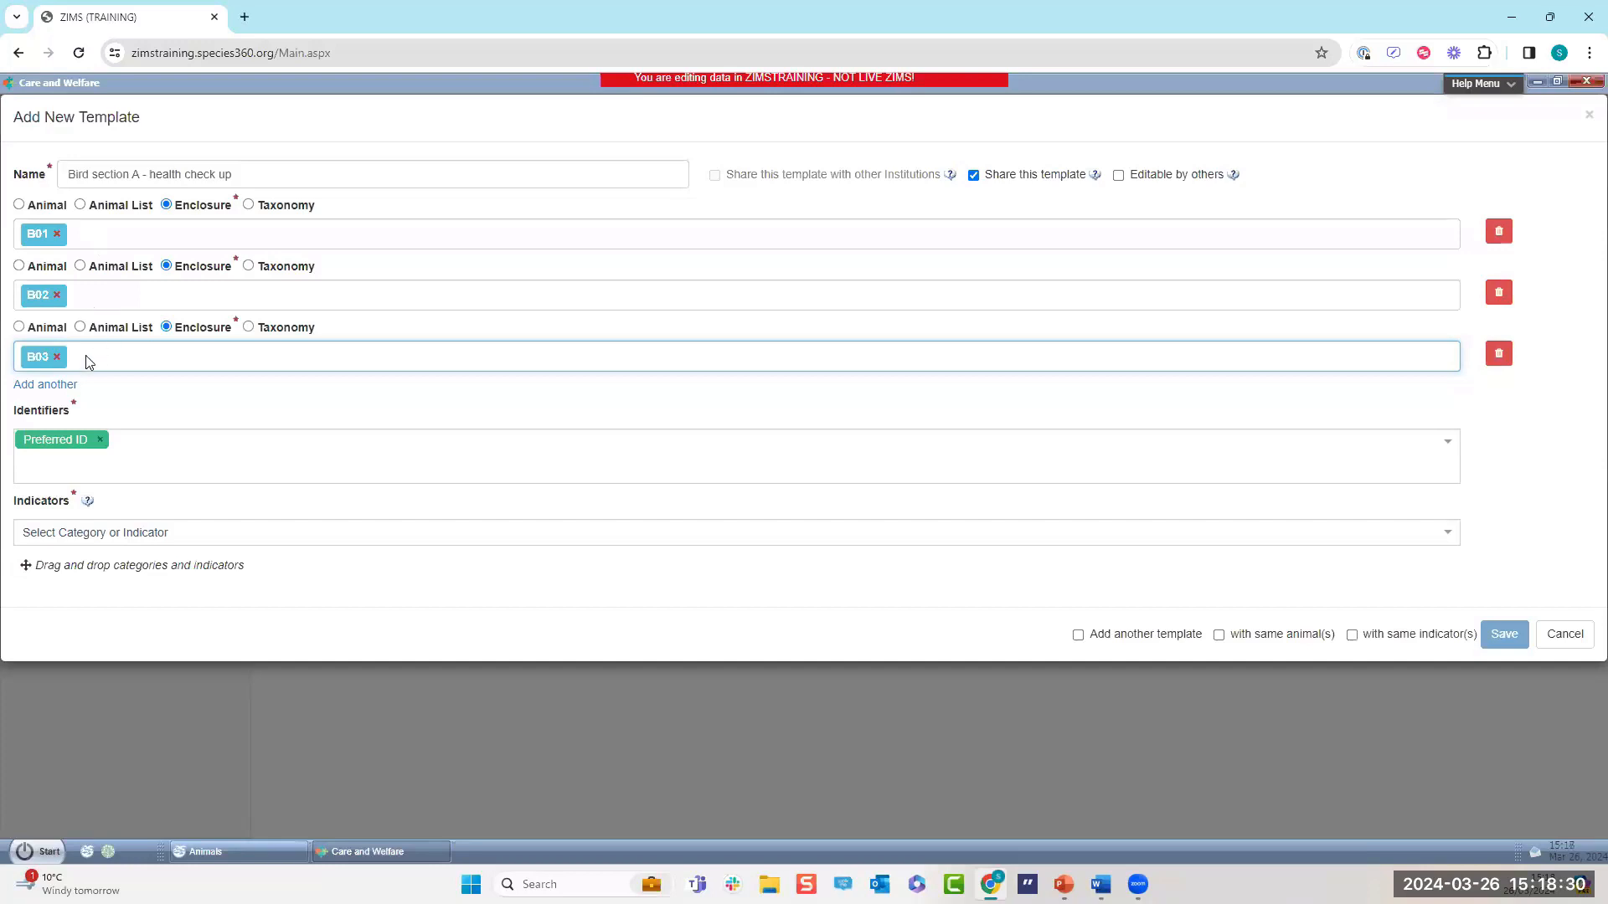
Add Band, Common Name and Local ID to the template's identifiers and remove Preferred ID.
left_click(146, 450)
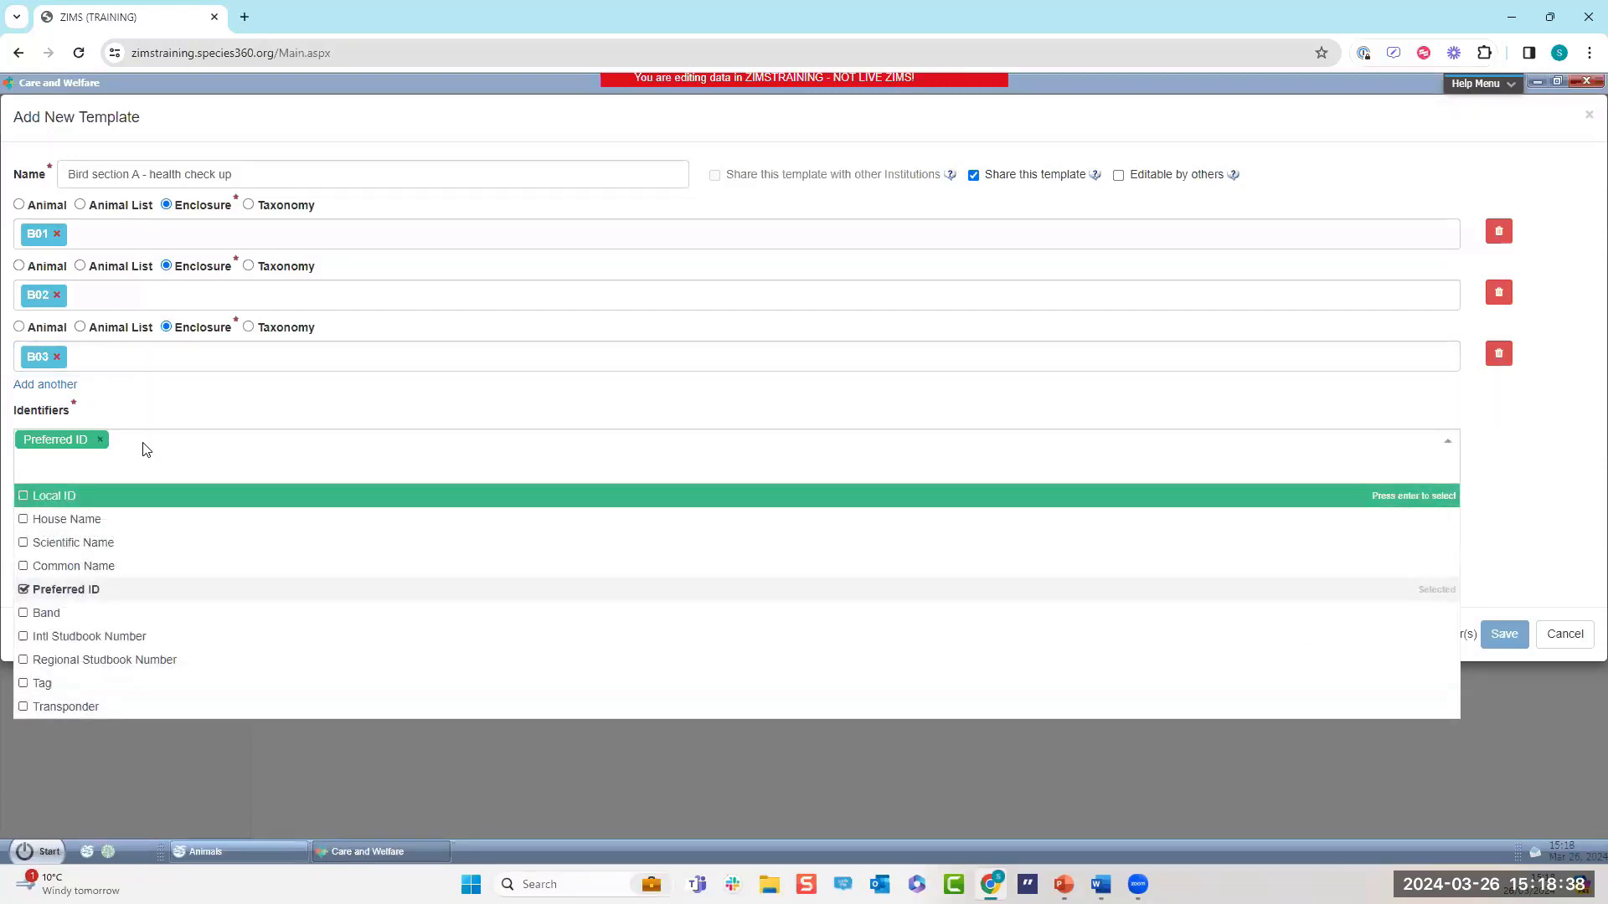
left_click(49, 621)
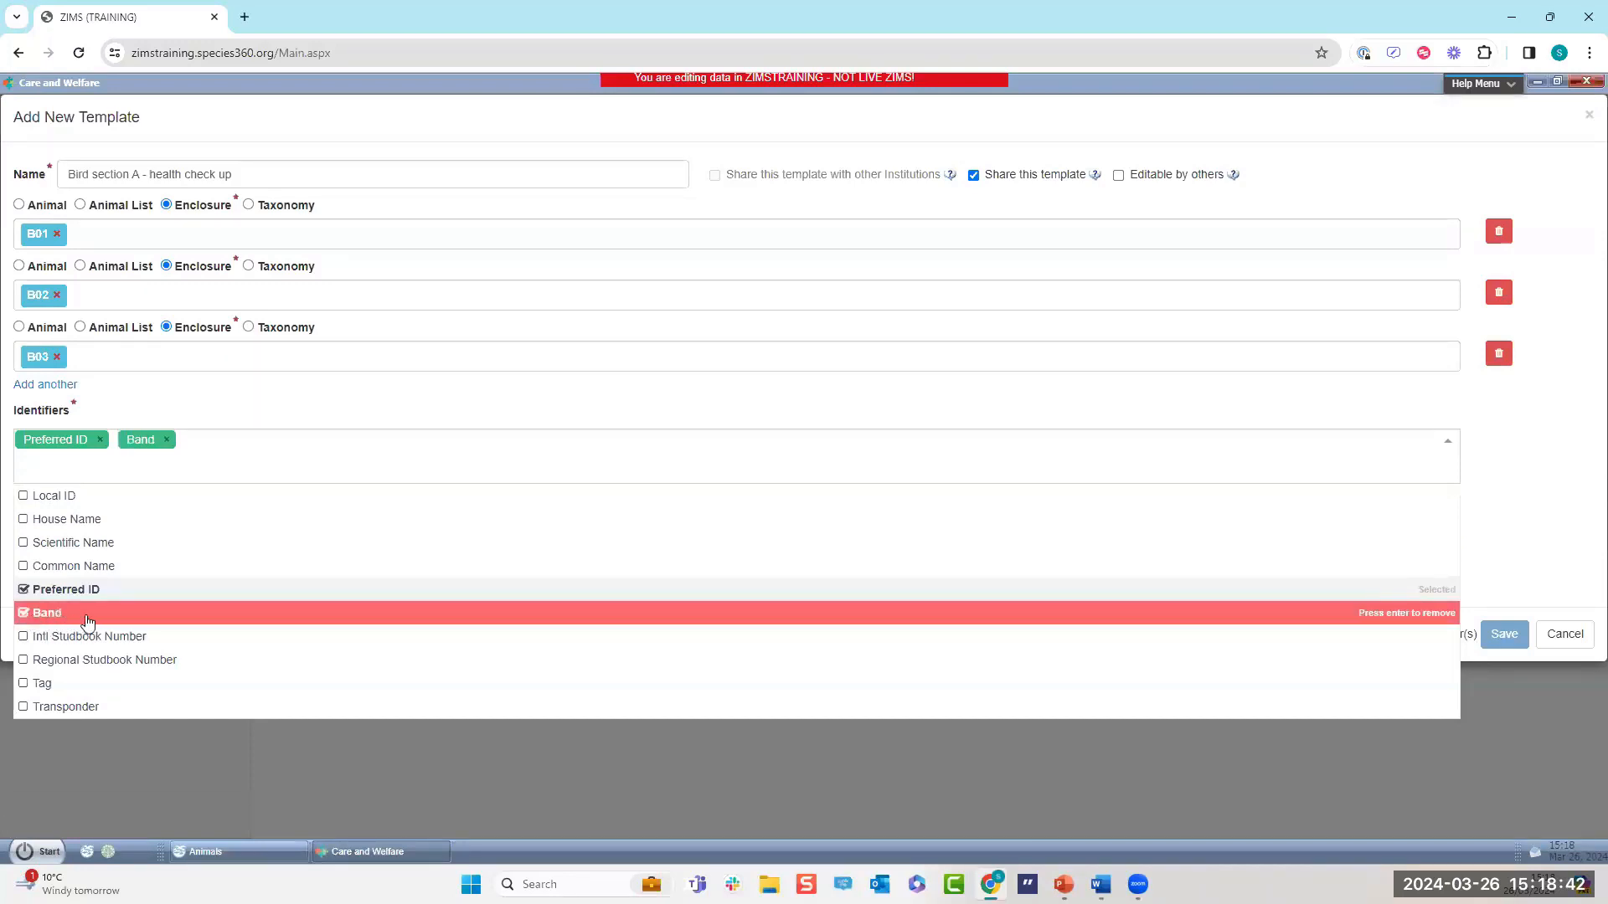
left_click(61, 574)
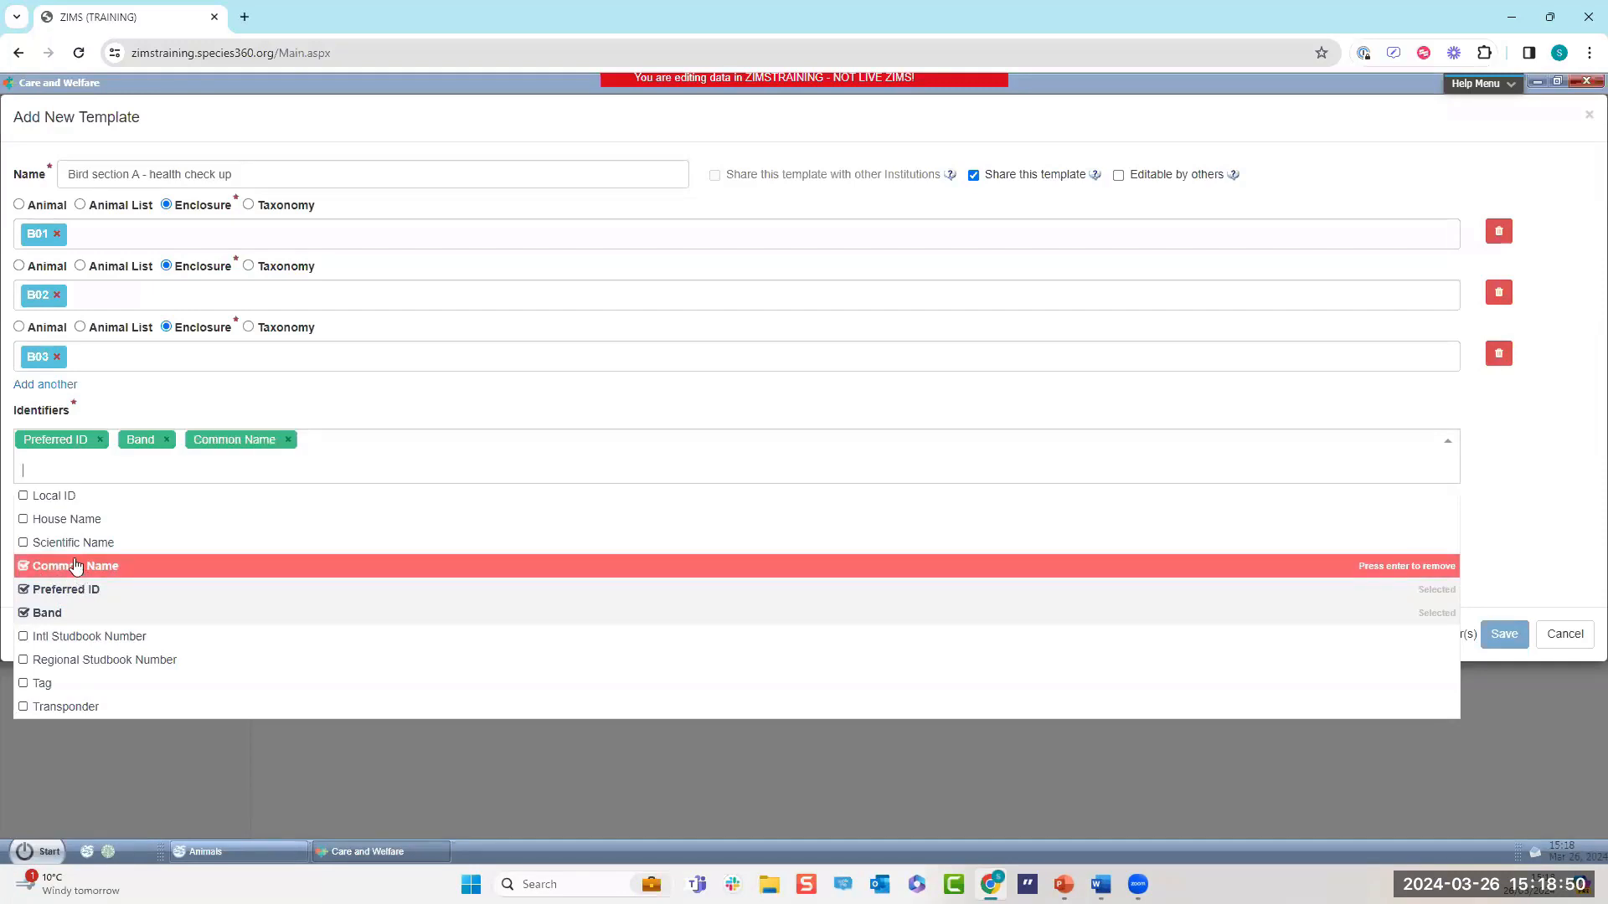
left_click(55, 497)
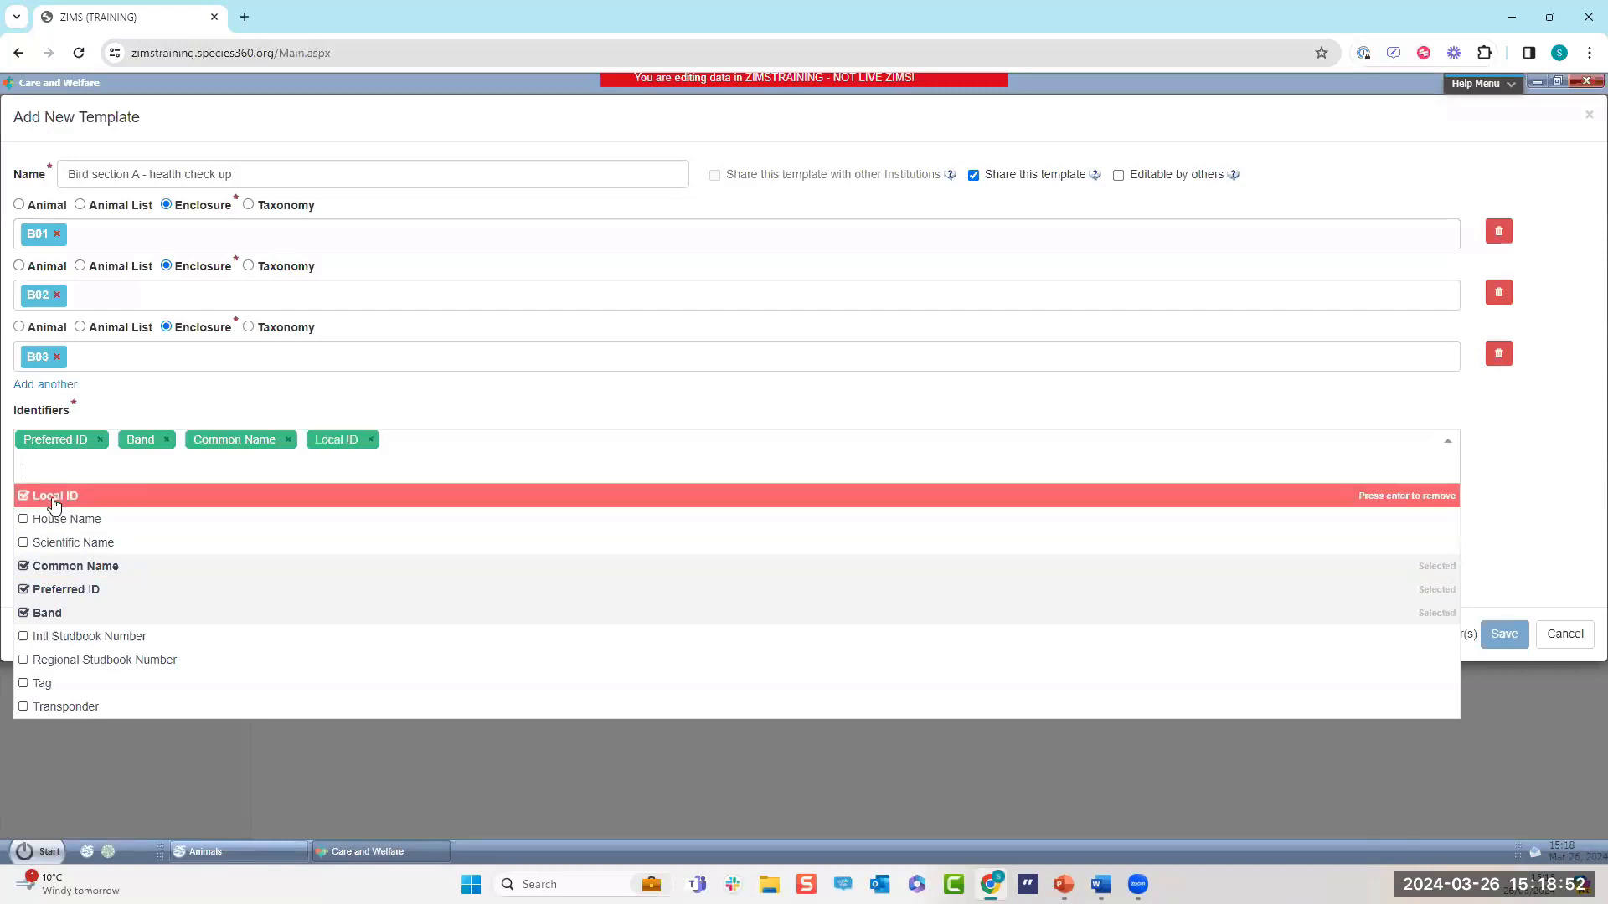
left_click(61, 591)
left_click(434, 402)
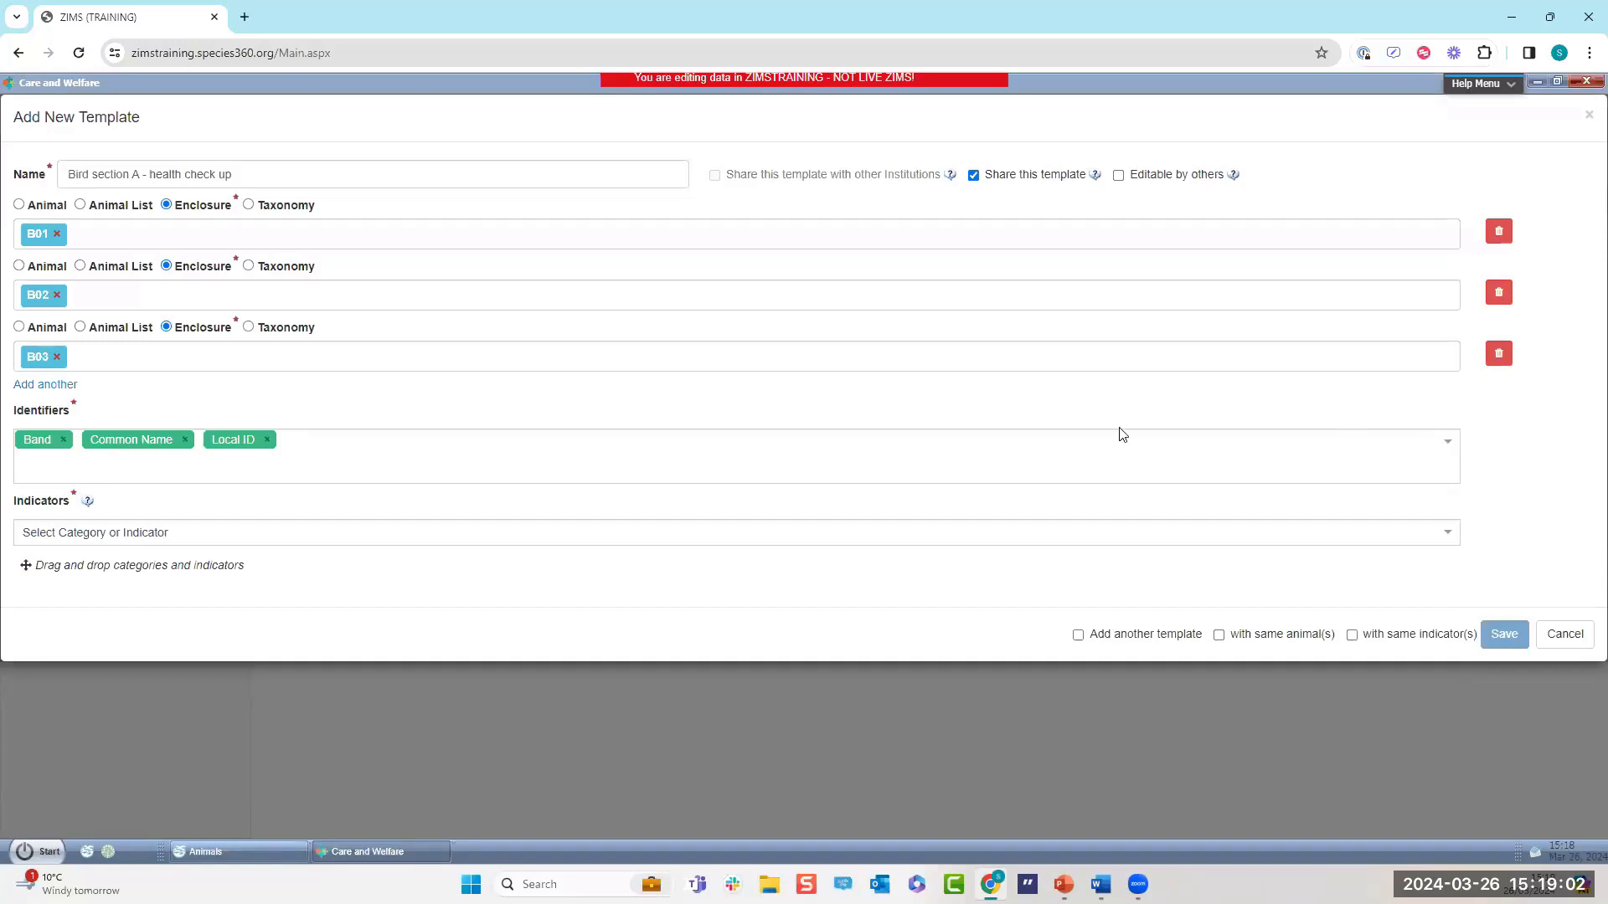
Add the indicators Animal Weights, Body Condition Score, Health Status and Feather condition, with Animal Weights ordered directly below Body Condition Score.
left_click(52, 532)
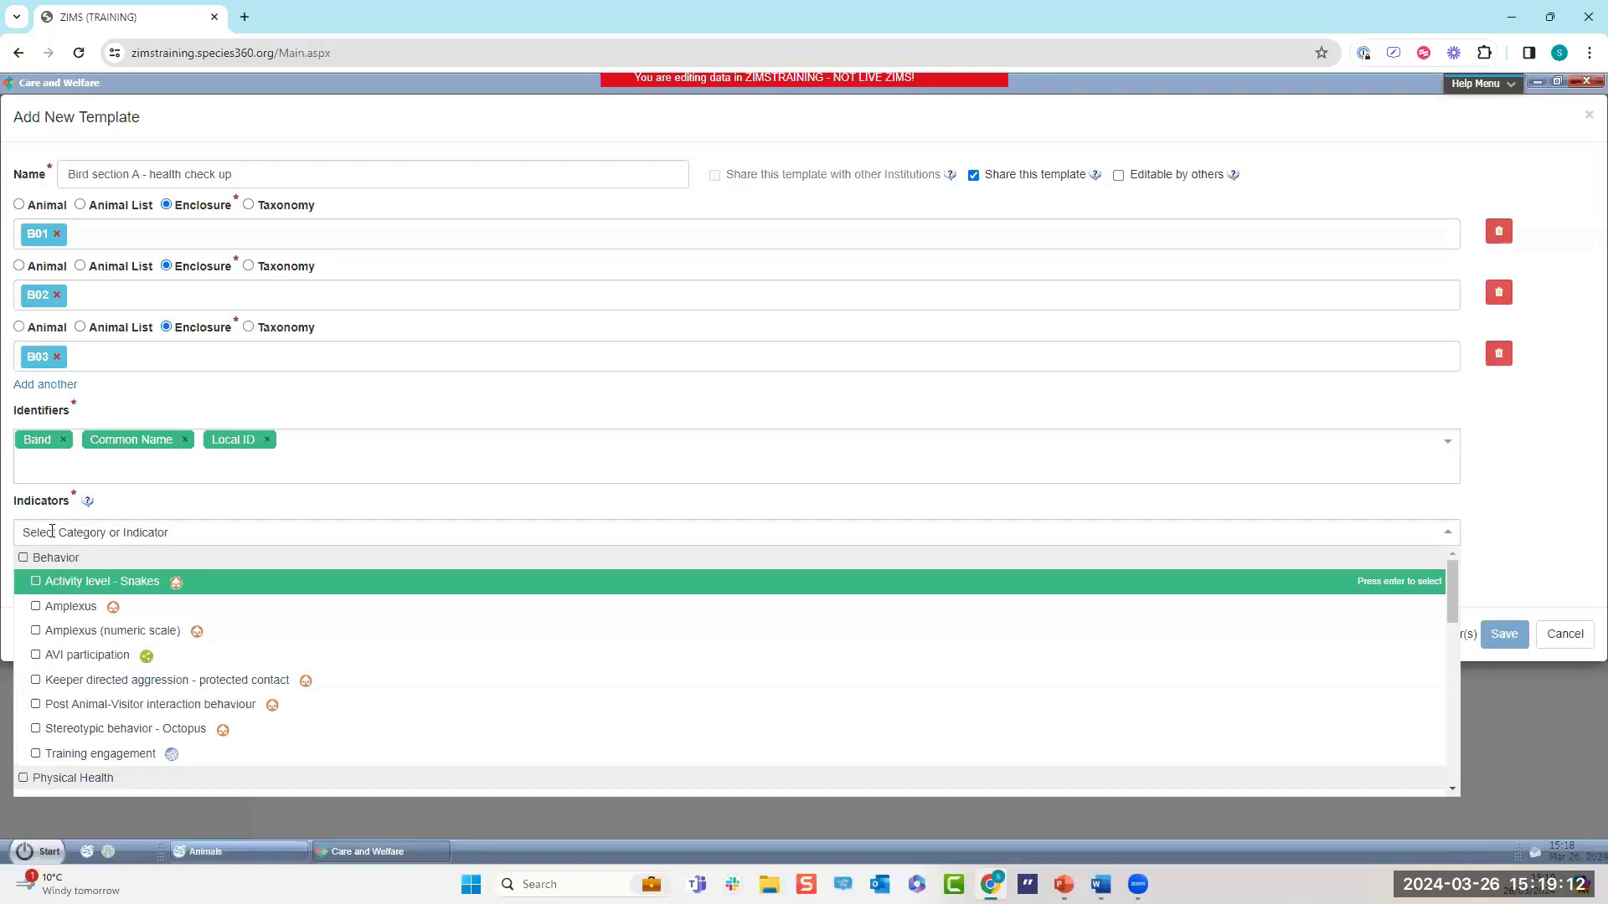
type("wei")
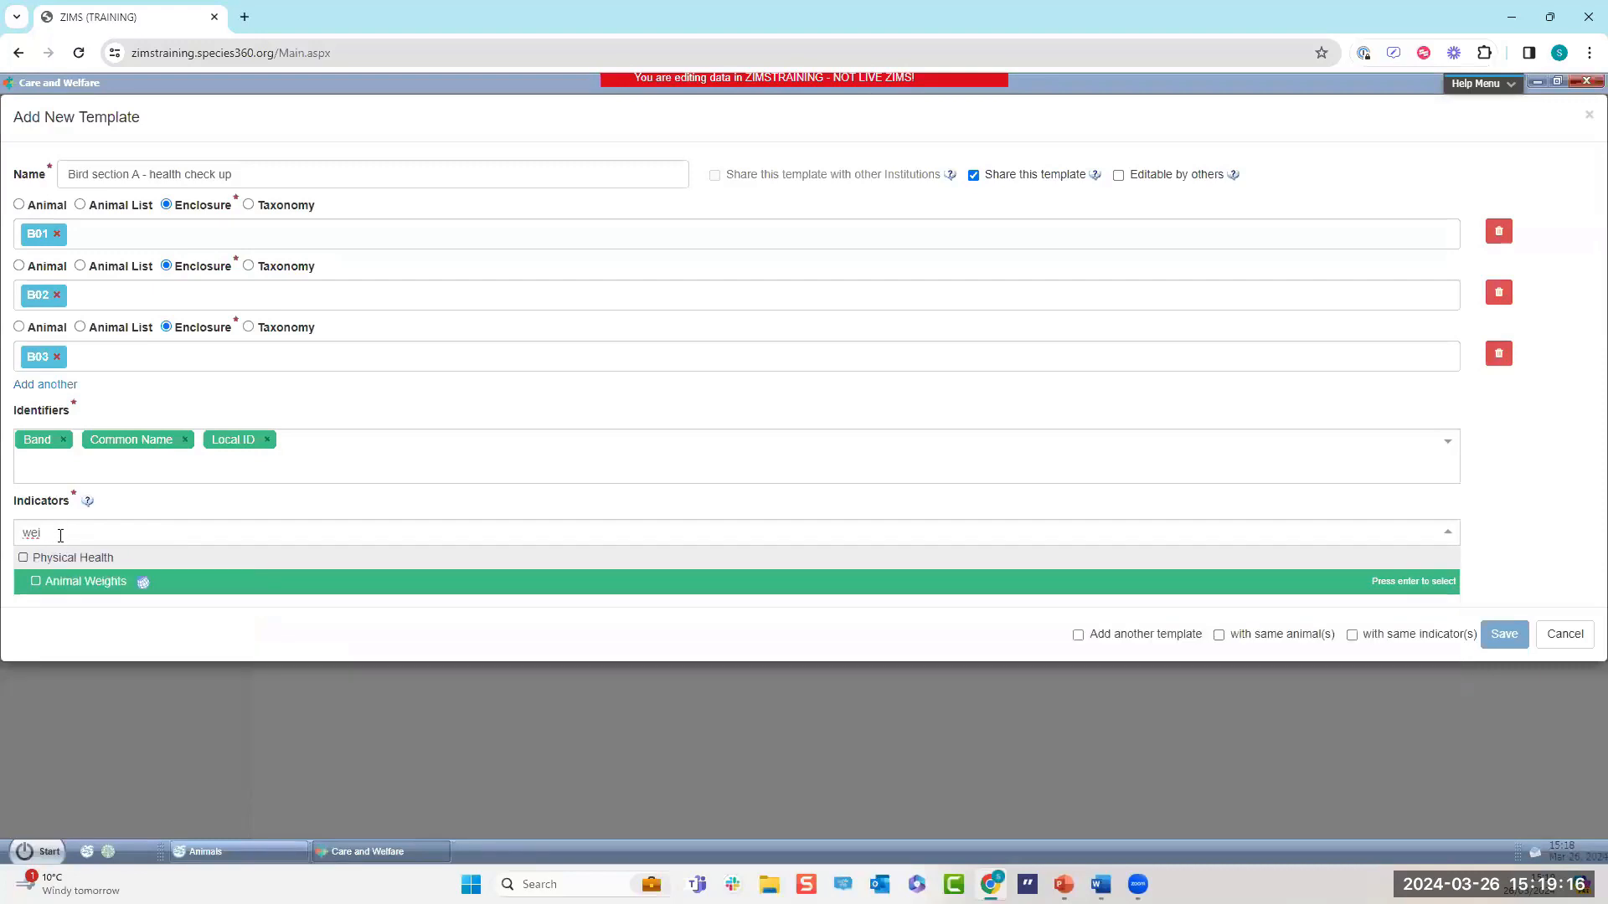
left_click(35, 582)
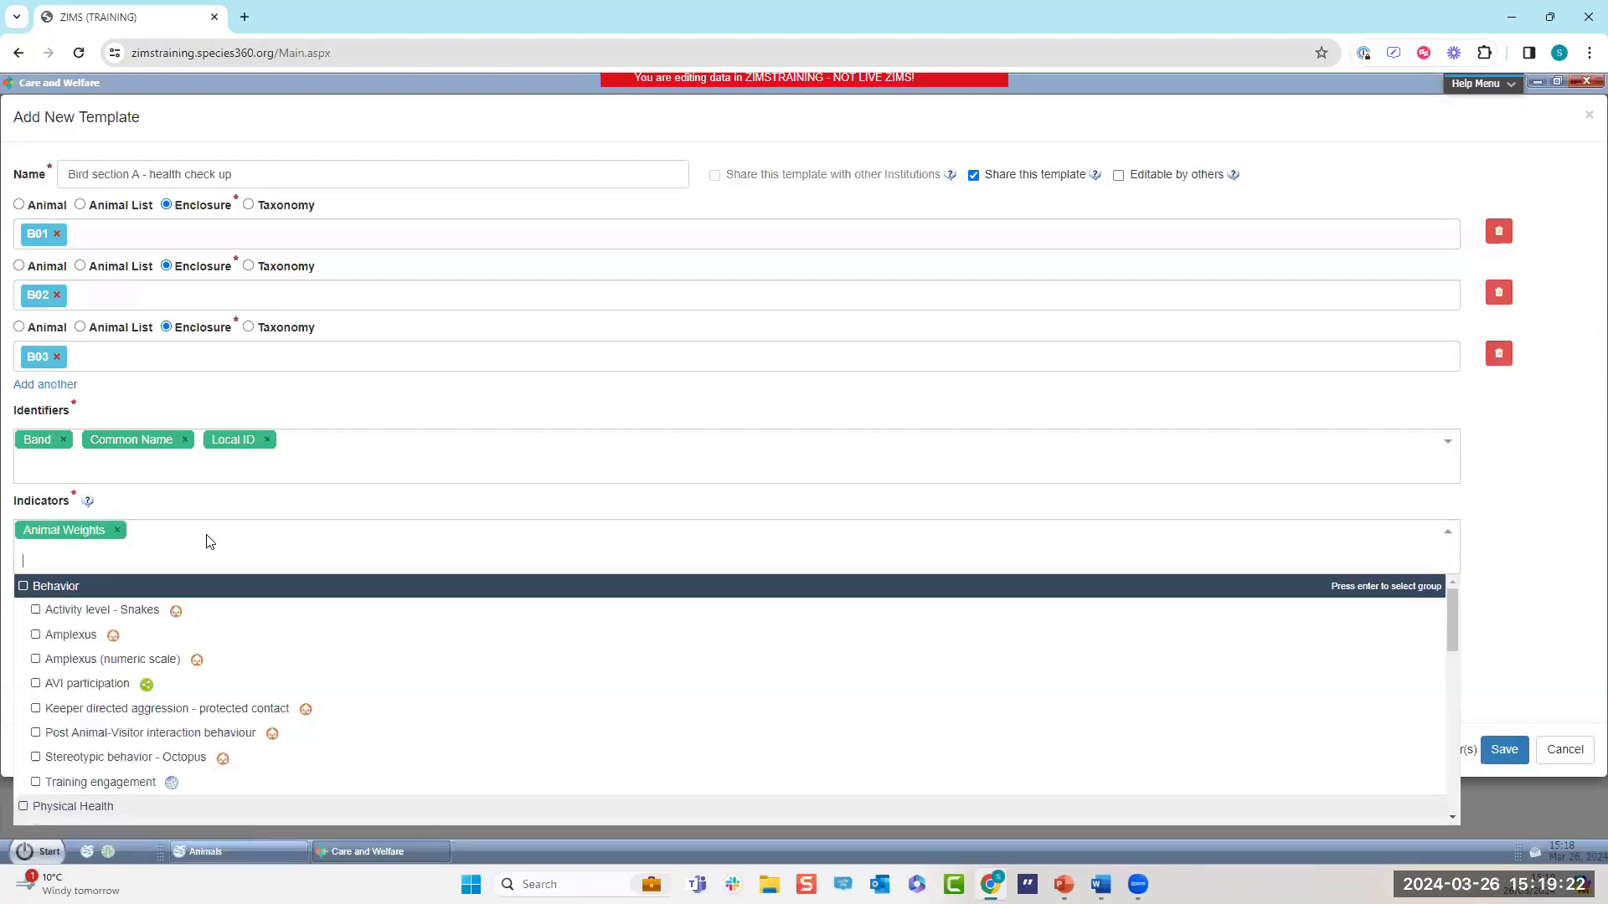
scroll(201, 596, "down", 2)
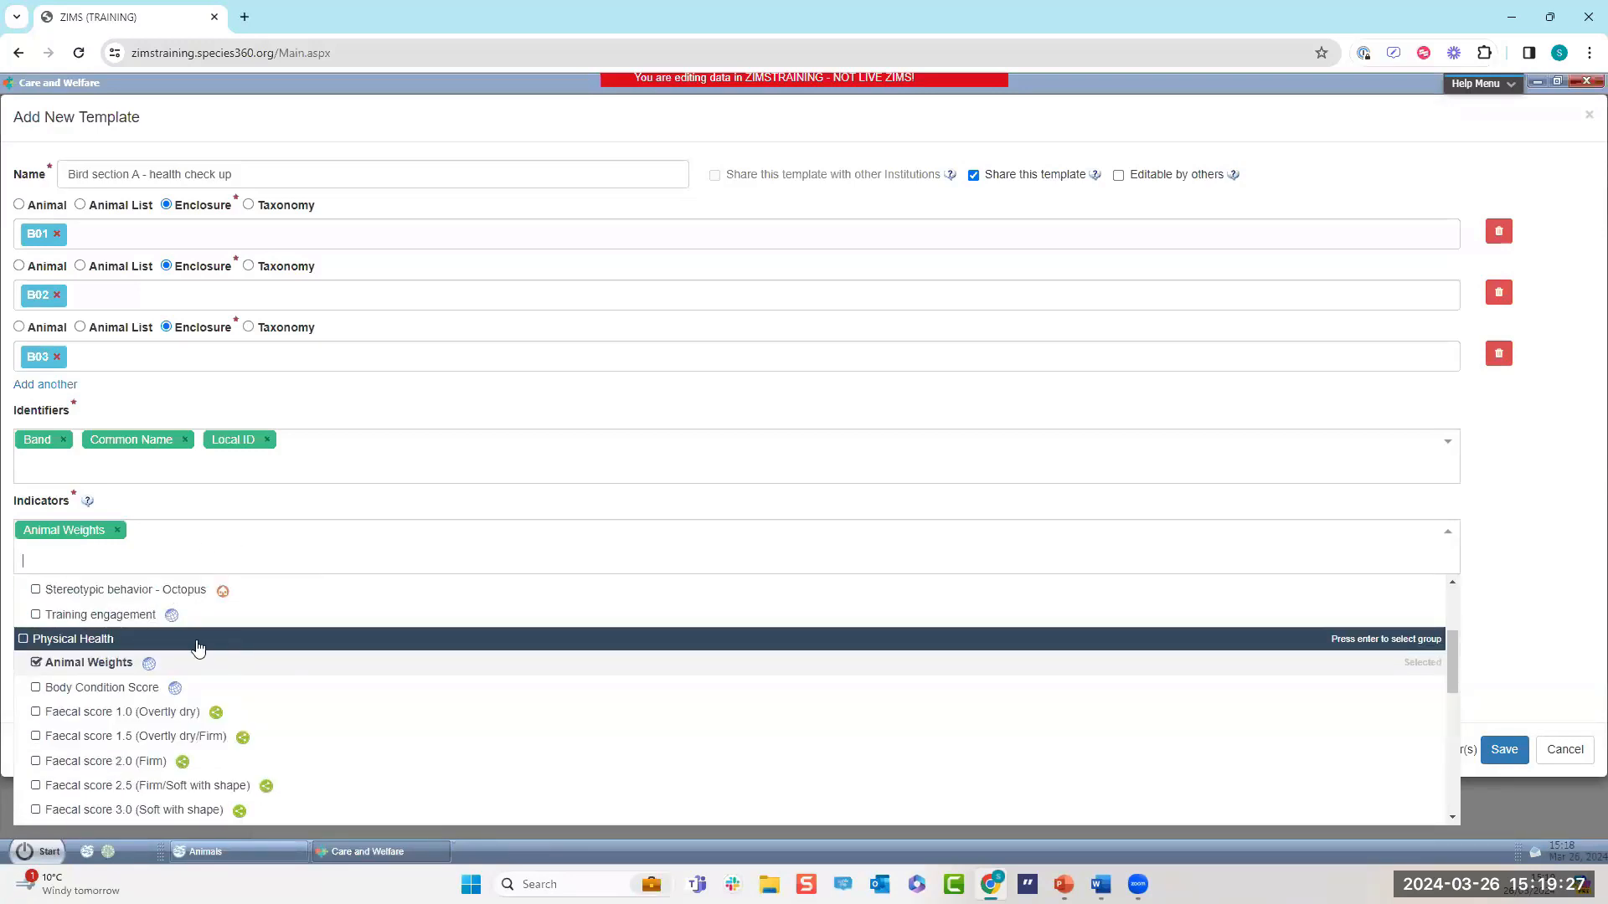
left_click(36, 688)
scroll(222, 667, "down", 3)
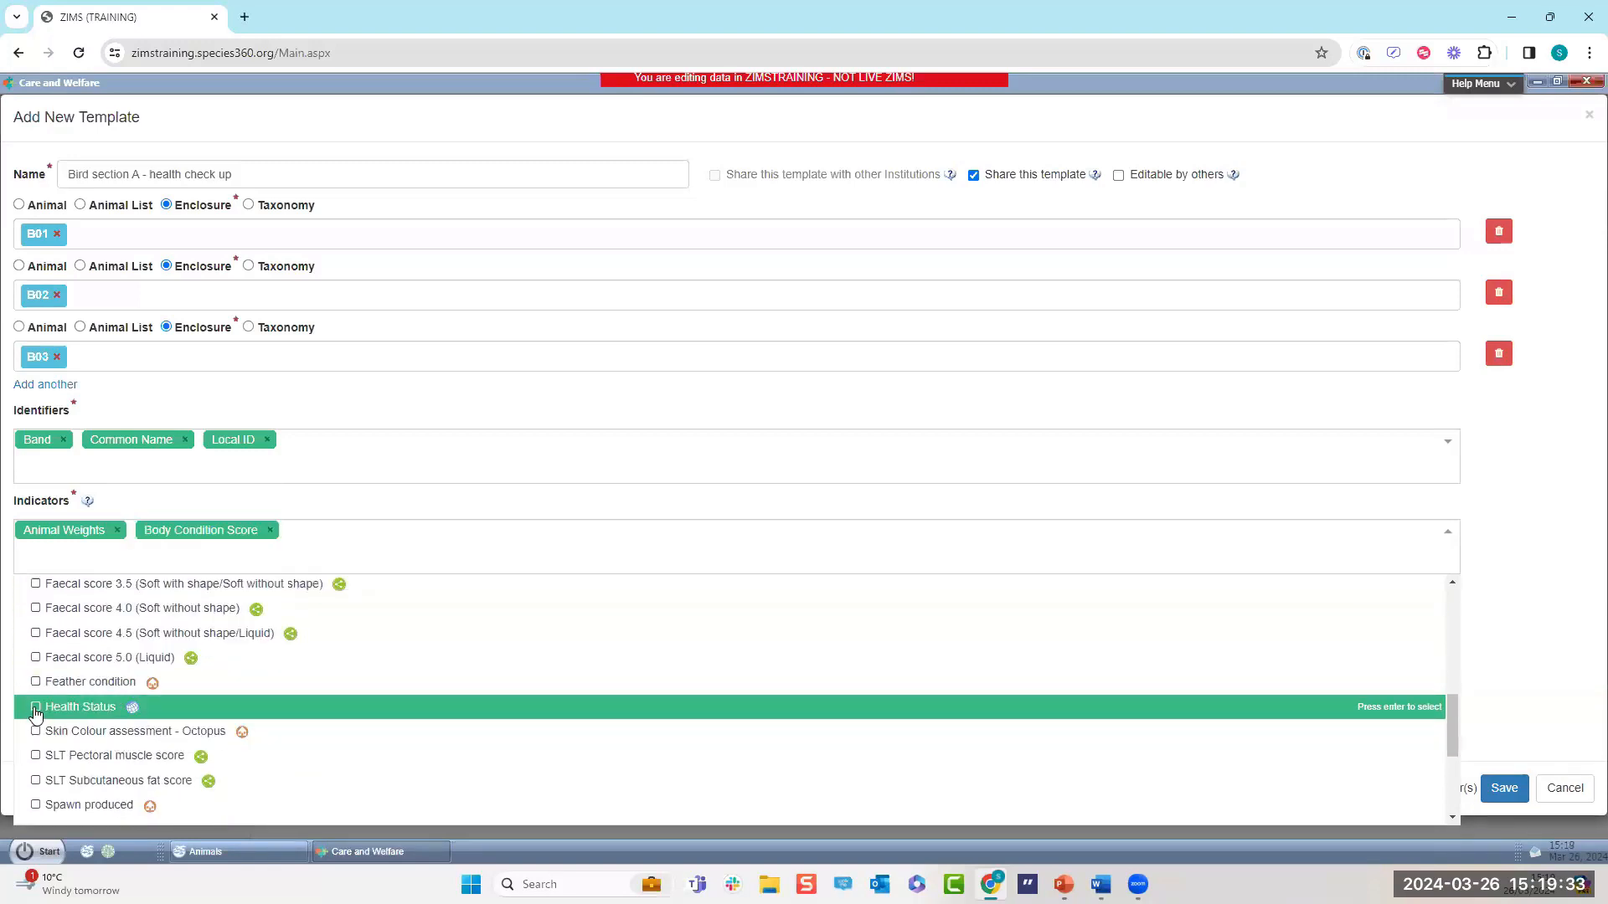
left_click(36, 709)
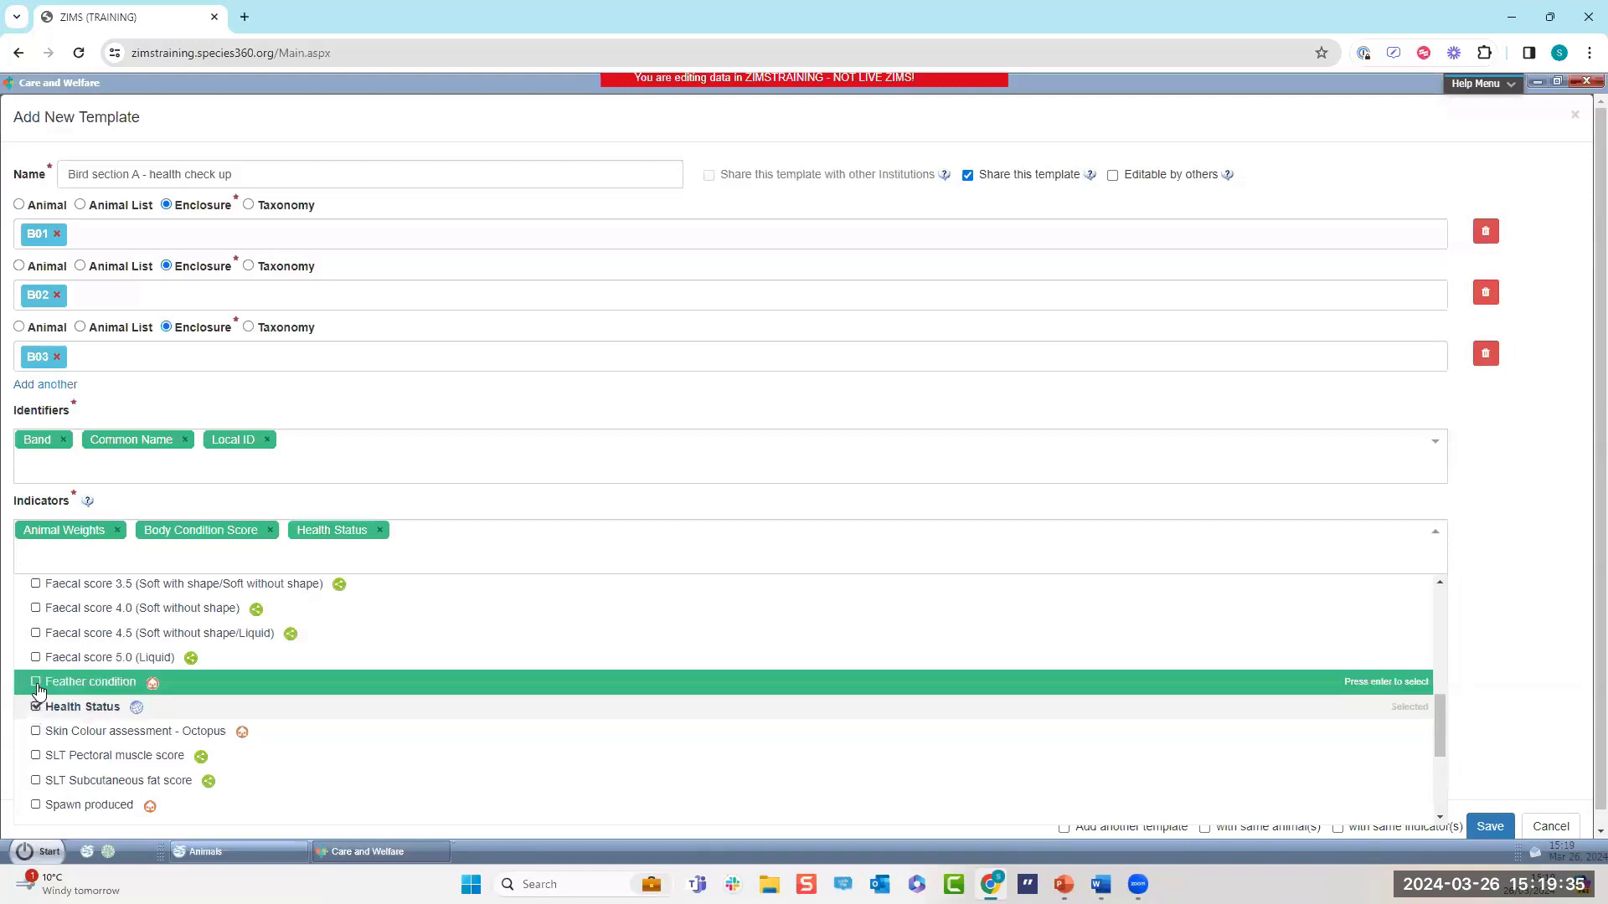
left_click(36, 683)
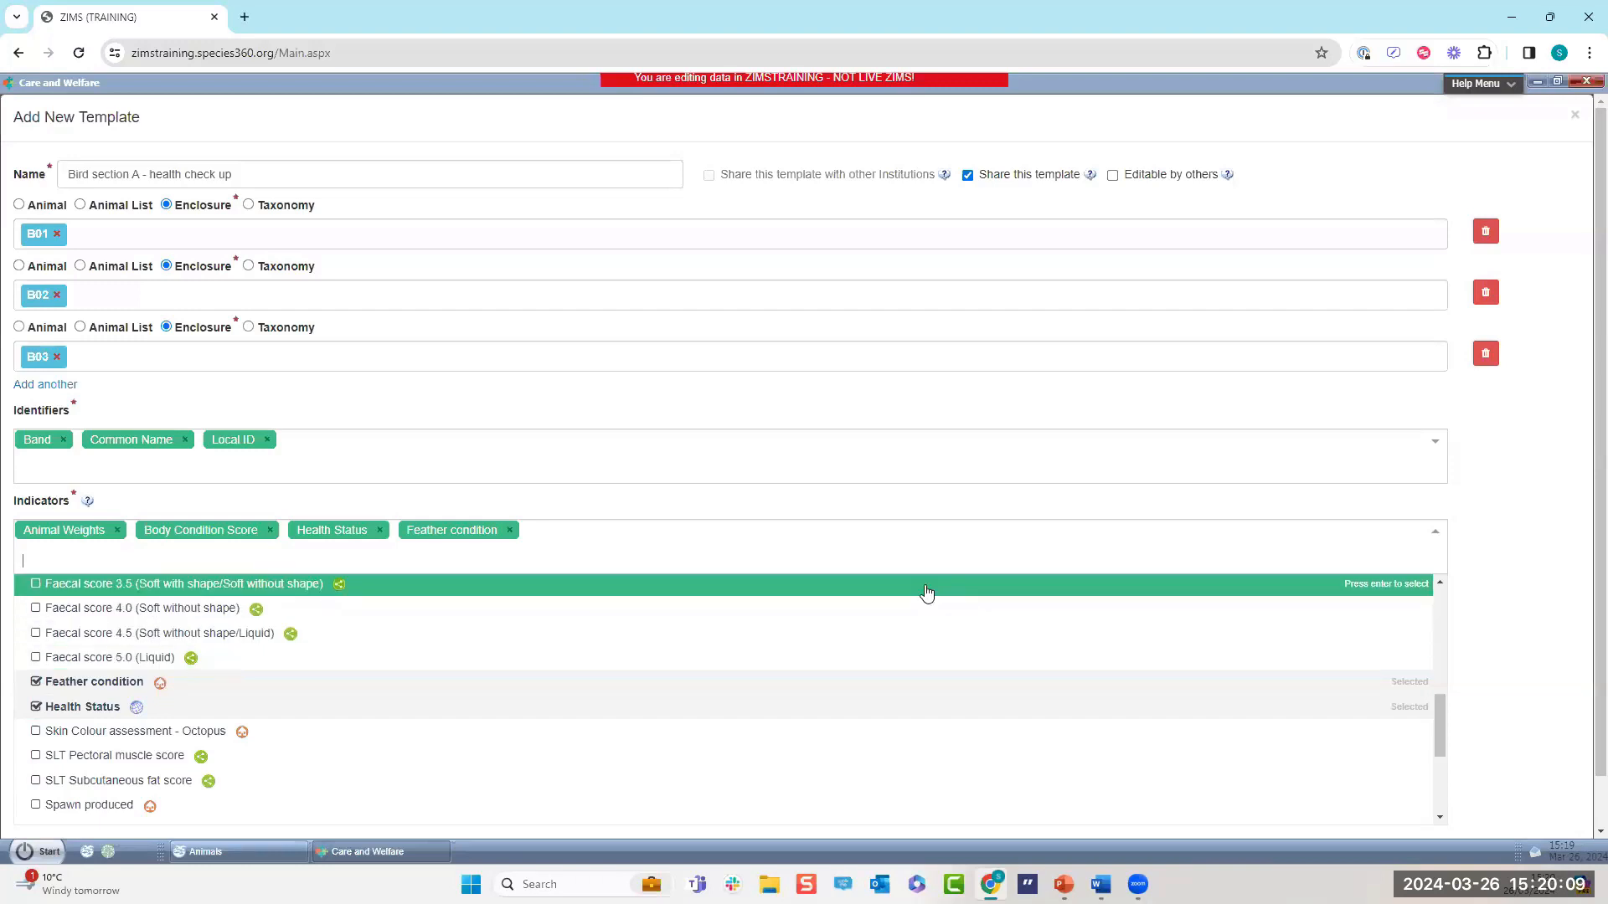
key("Escape")
mouse_move(86, 675)
left_mouse_down()
mouse_move(86, 661)
mouse_move(86, 739)
mouse_move(92, 695)
mouse_move(107, 732)
left_mouse_up()
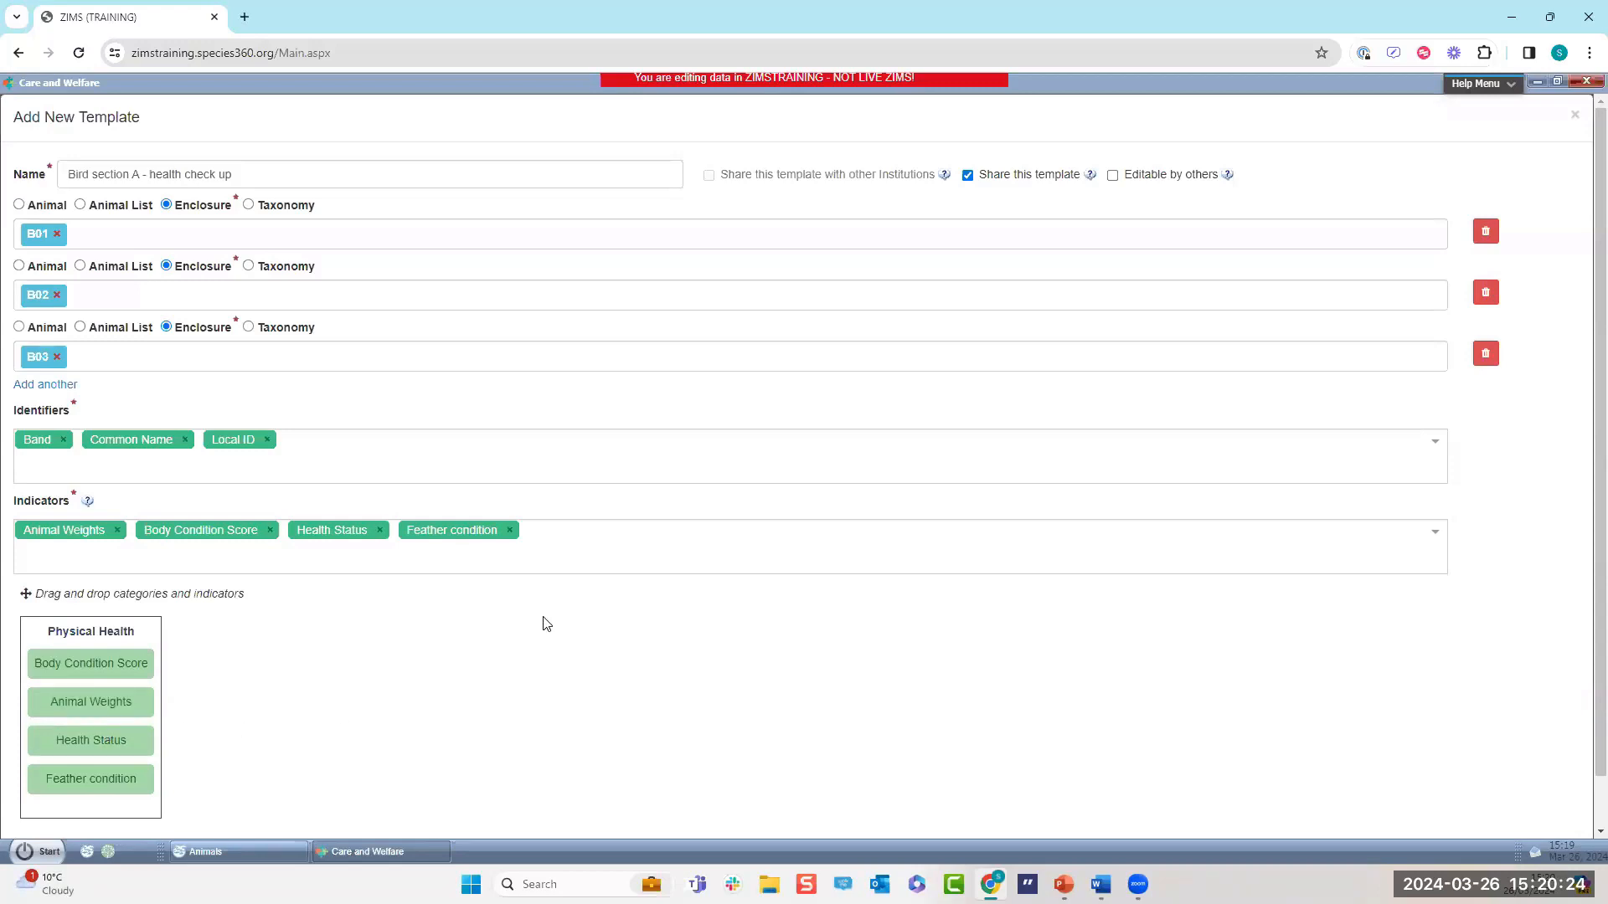
Try adding the External impacts indicator from the Environment category, and remove it from the template again.
left_click(566, 541)
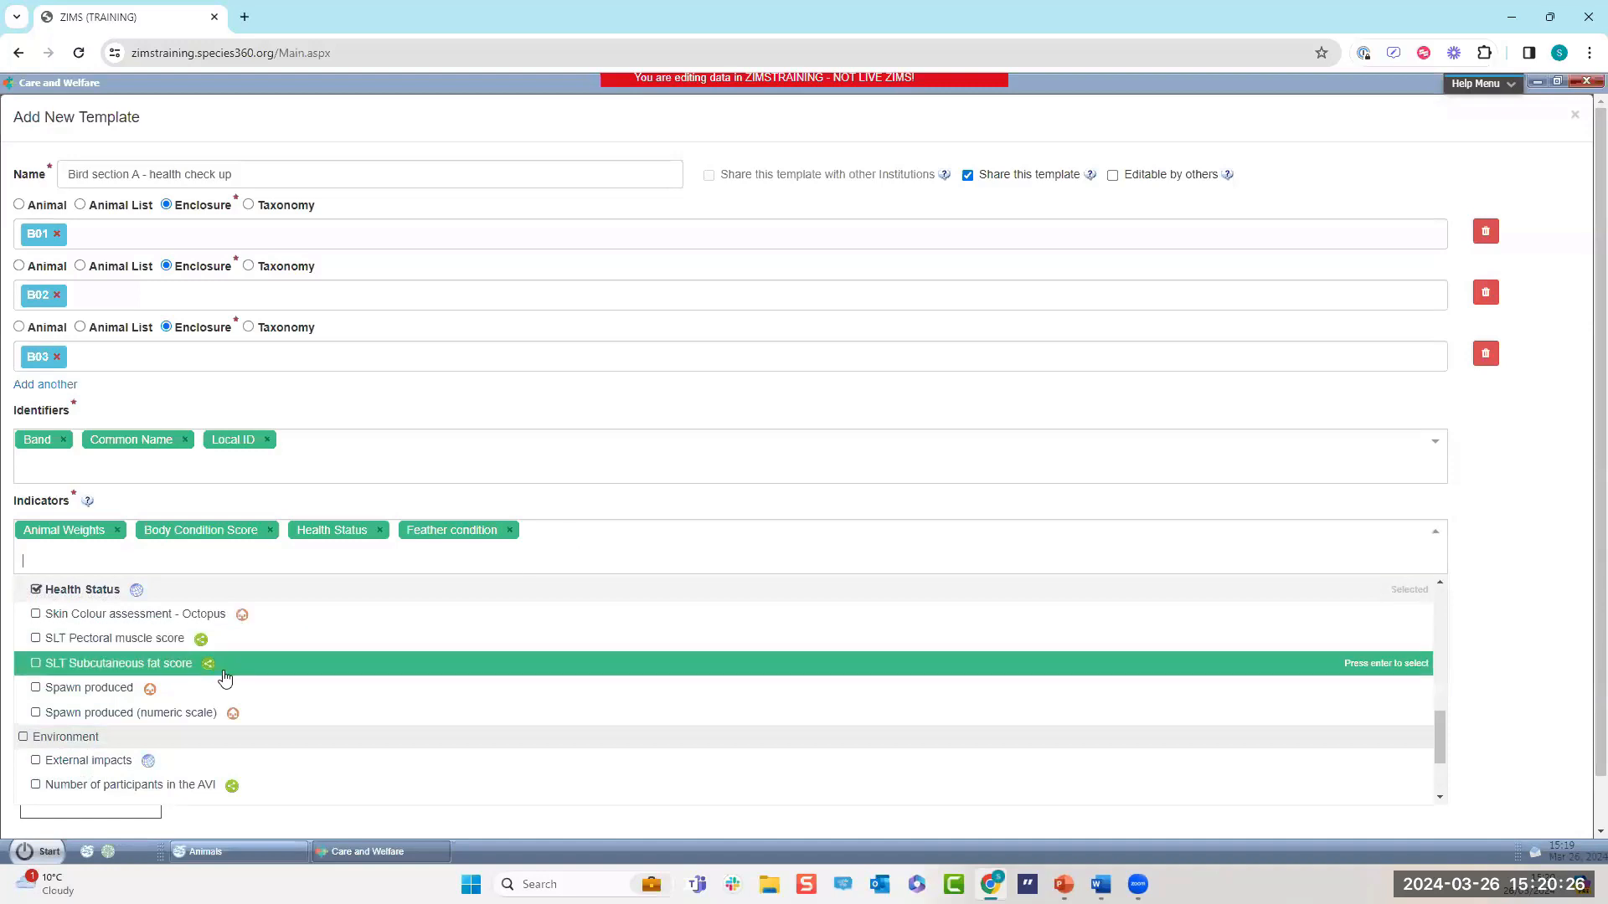
left_click(88, 761)
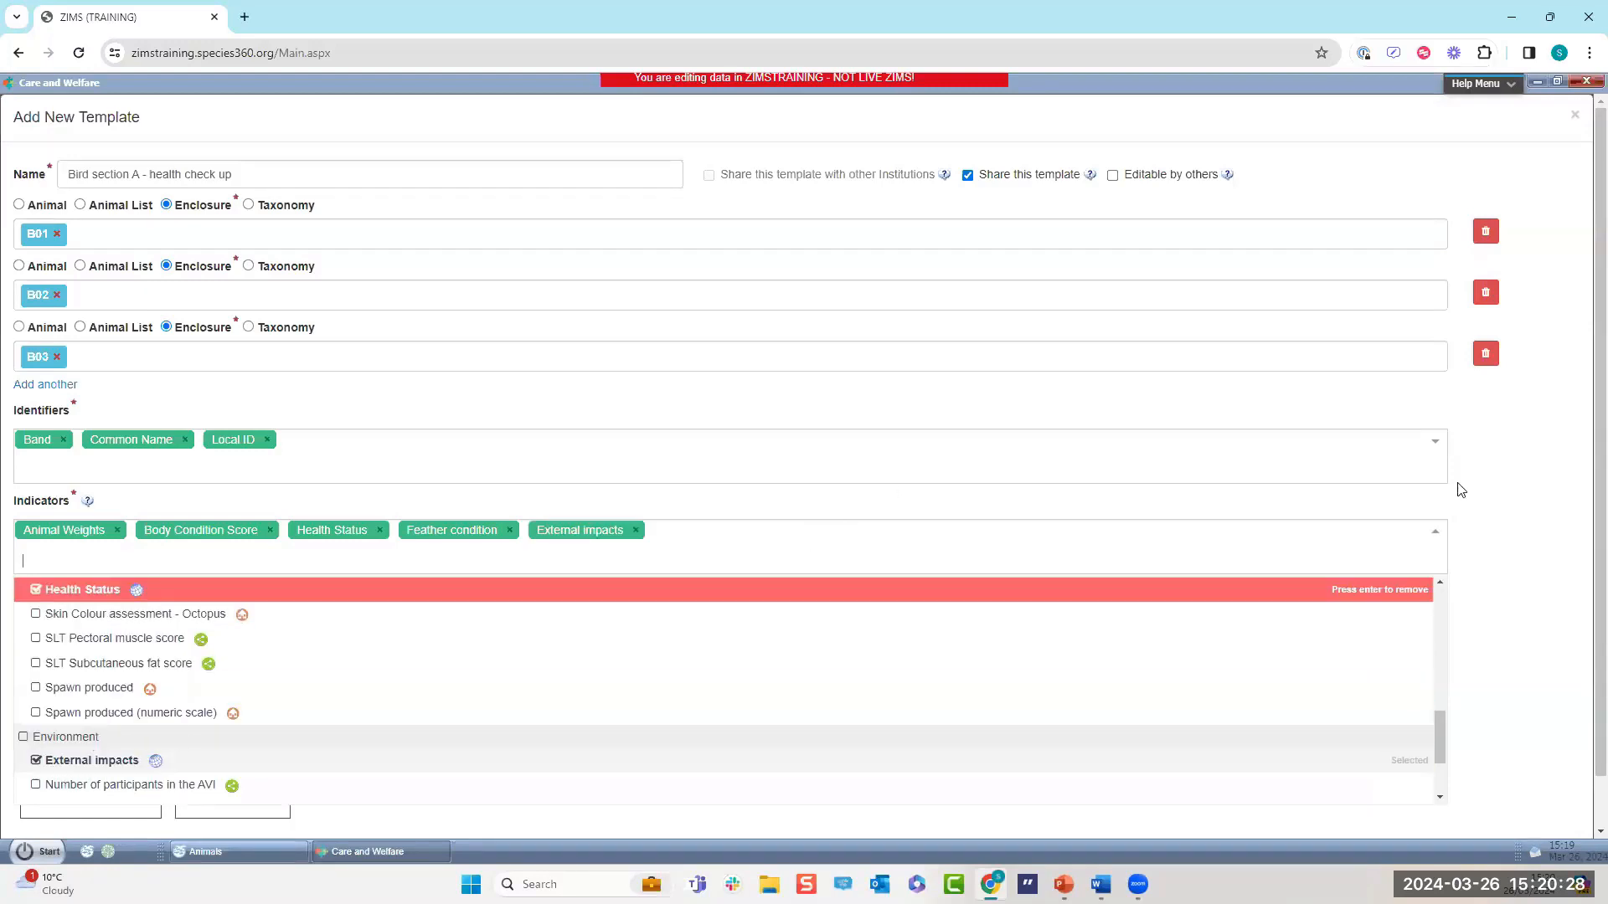
left_click(1558, 528)
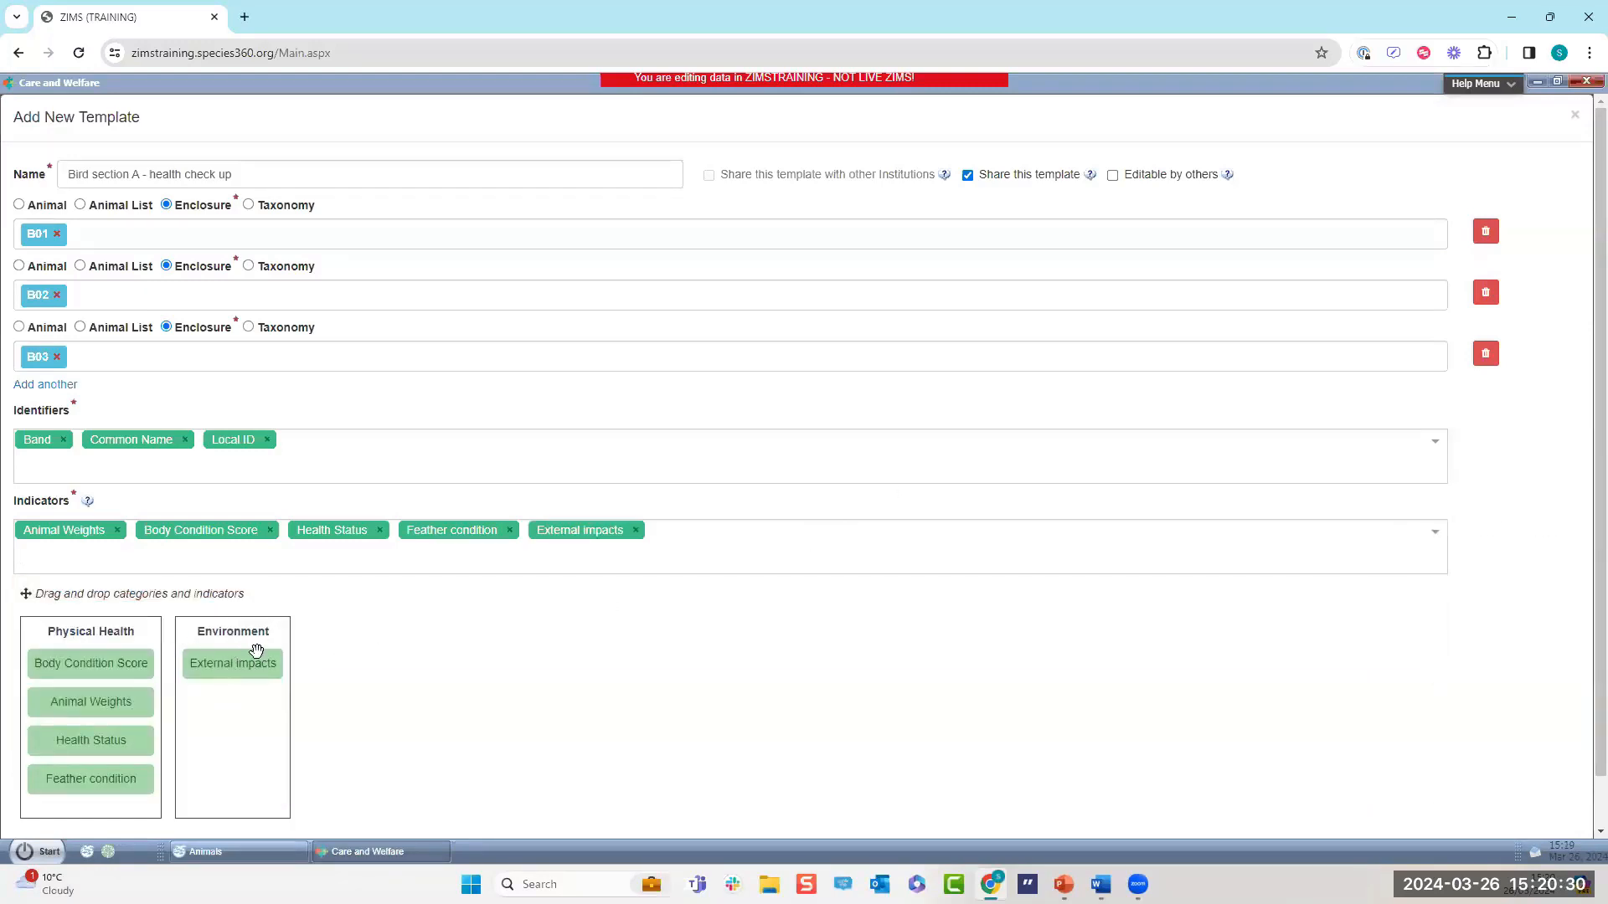
mouse_move(237, 633)
left_mouse_down()
mouse_move(33, 639)
mouse_move(317, 637)
mouse_move(236, 636)
left_mouse_up()
left_click(636, 531)
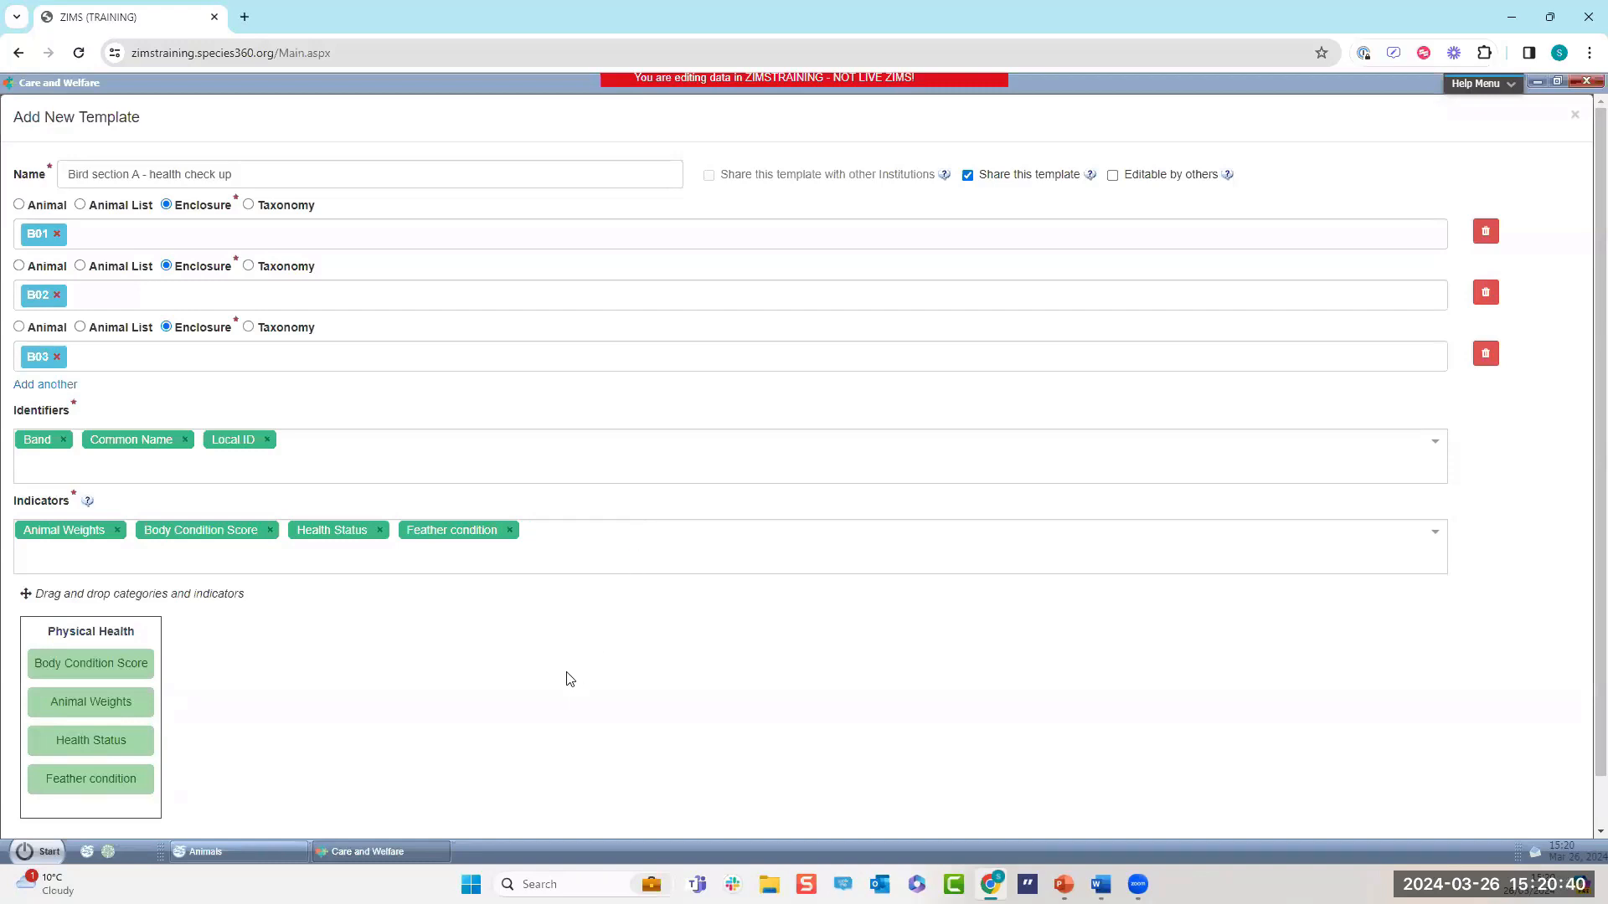
Try the options for adding another template with the same animals or the same indicators, and clear them all.
scroll(1587, 496, "down", 1)
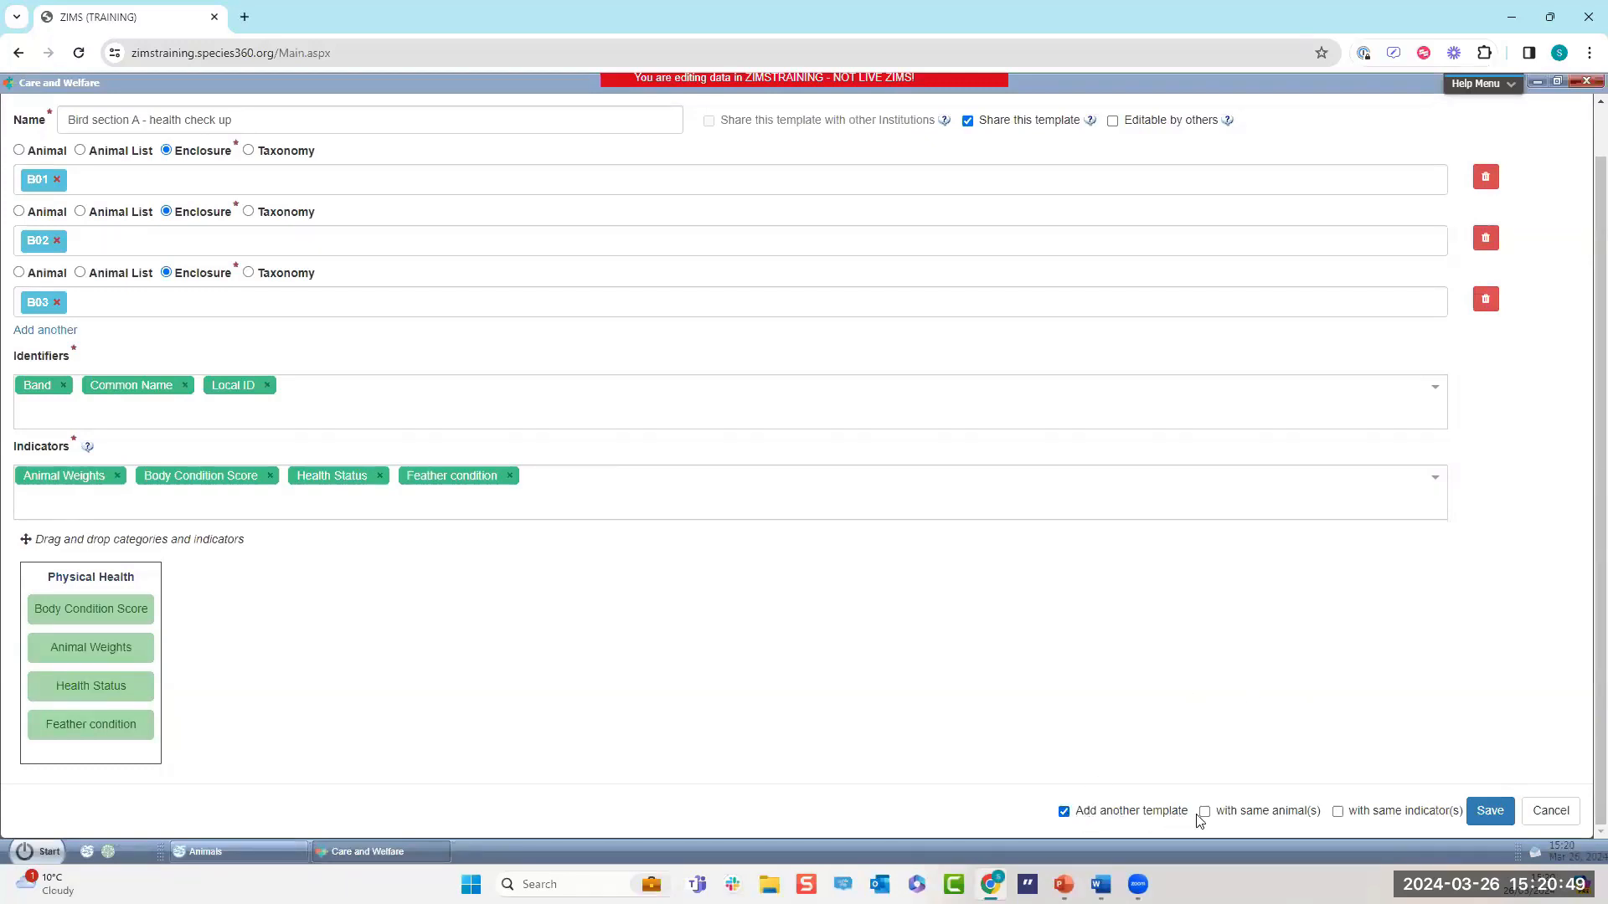
scroll(1585, 658, "up", 1)
scroll(1585, 610, "down", 1)
scroll(1585, 536, "up", 1)
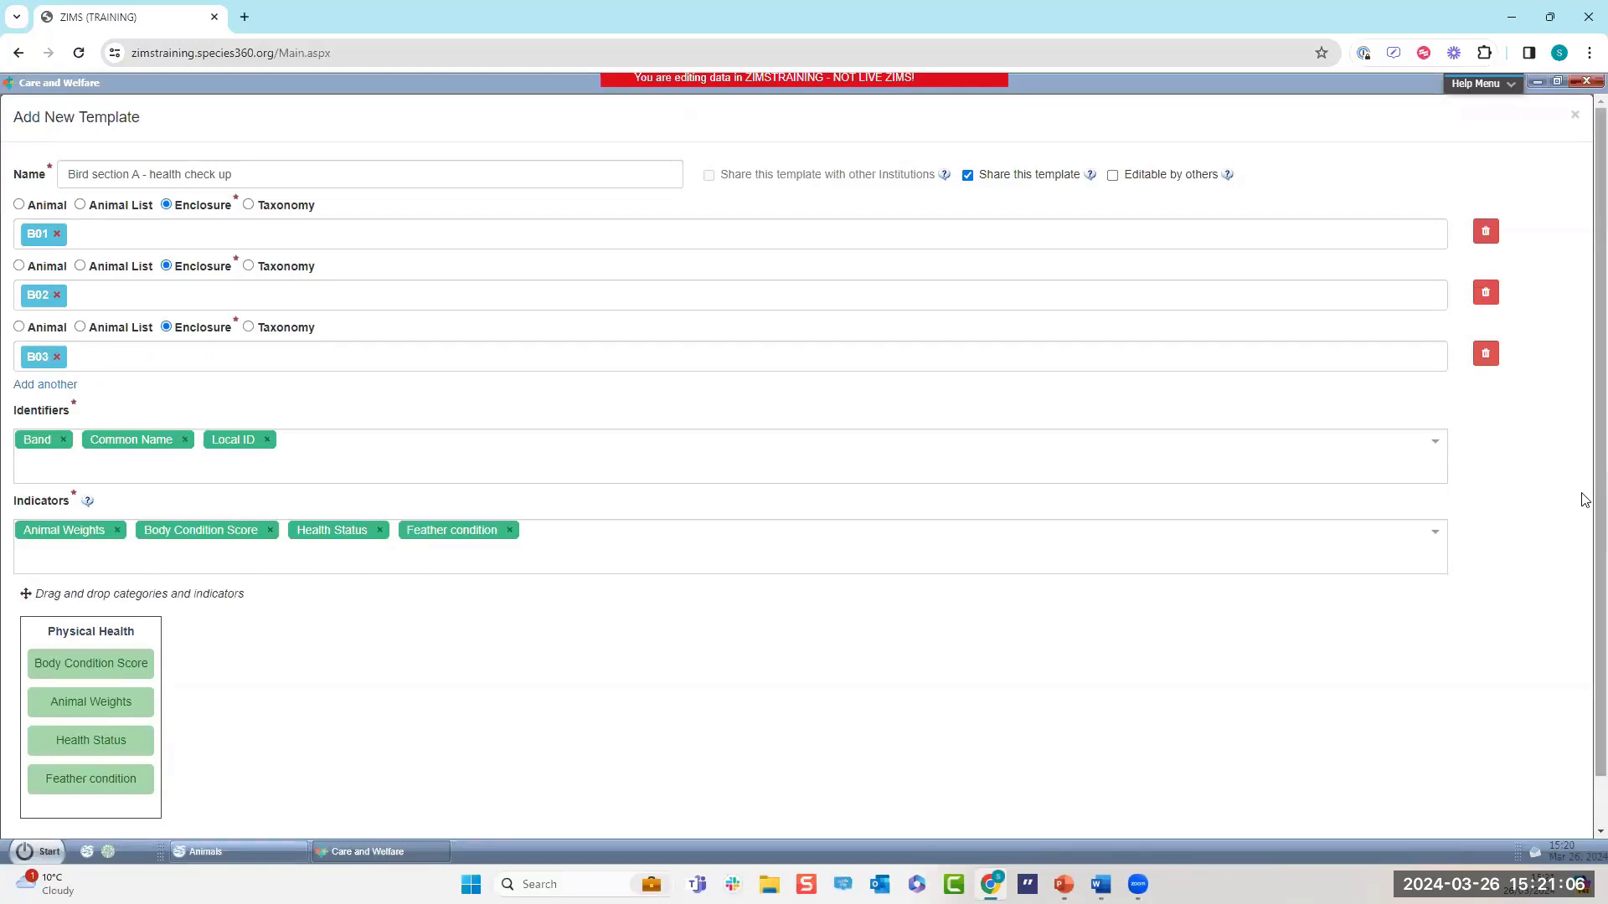
scroll(1585, 500, "down", 1)
left_click(1204, 812)
left_click(1204, 812)
left_click(1337, 812)
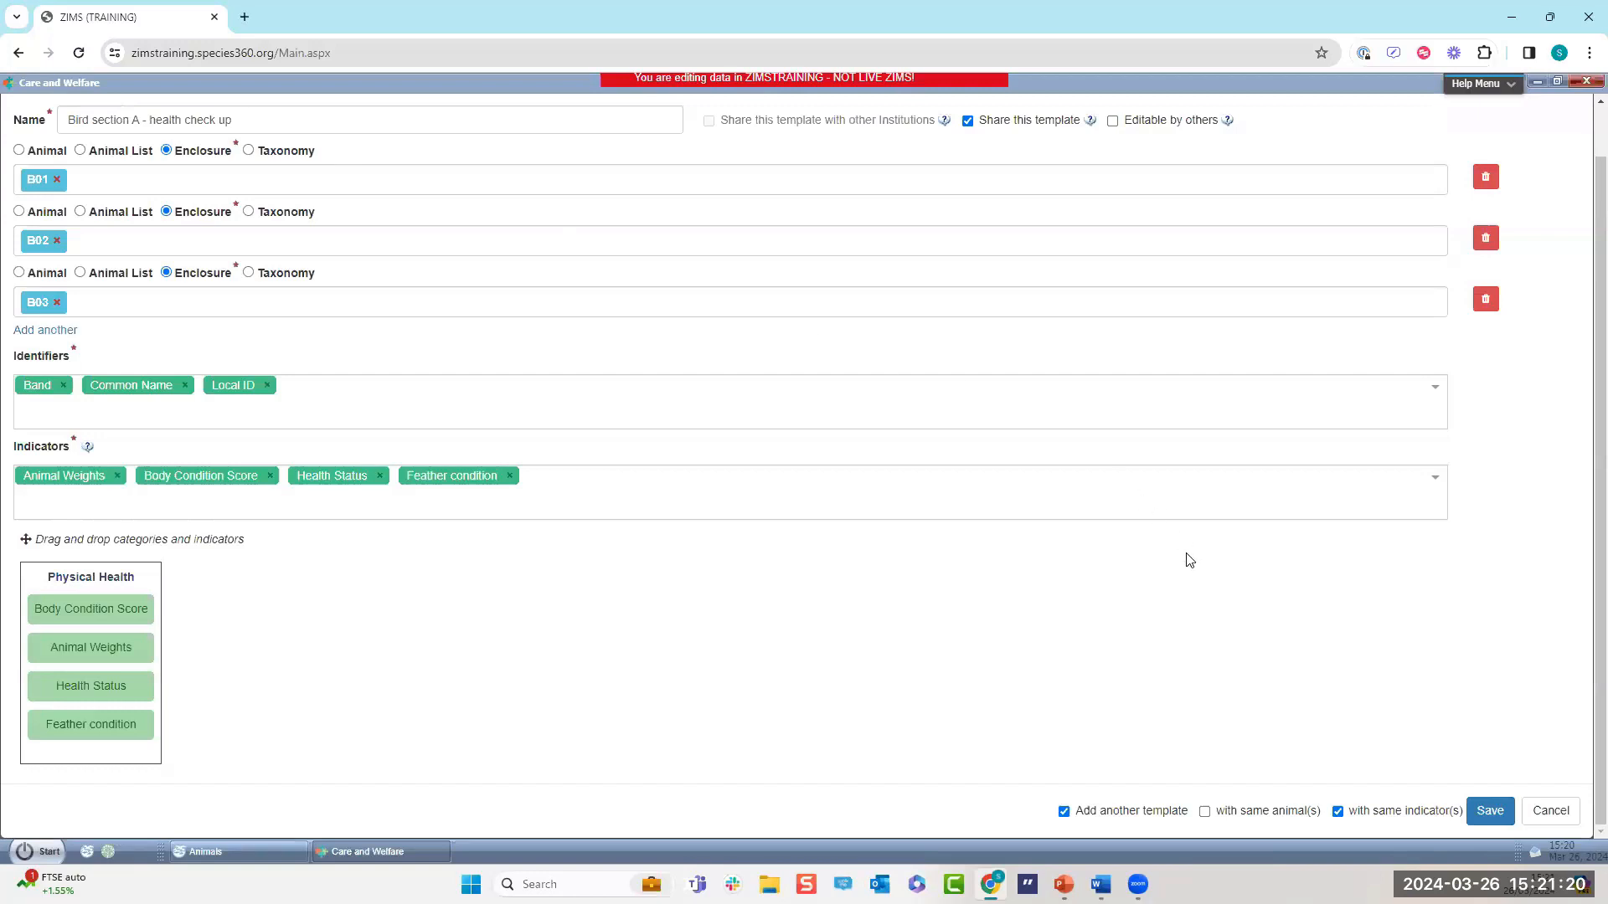
left_click(1338, 812)
left_click(1064, 811)
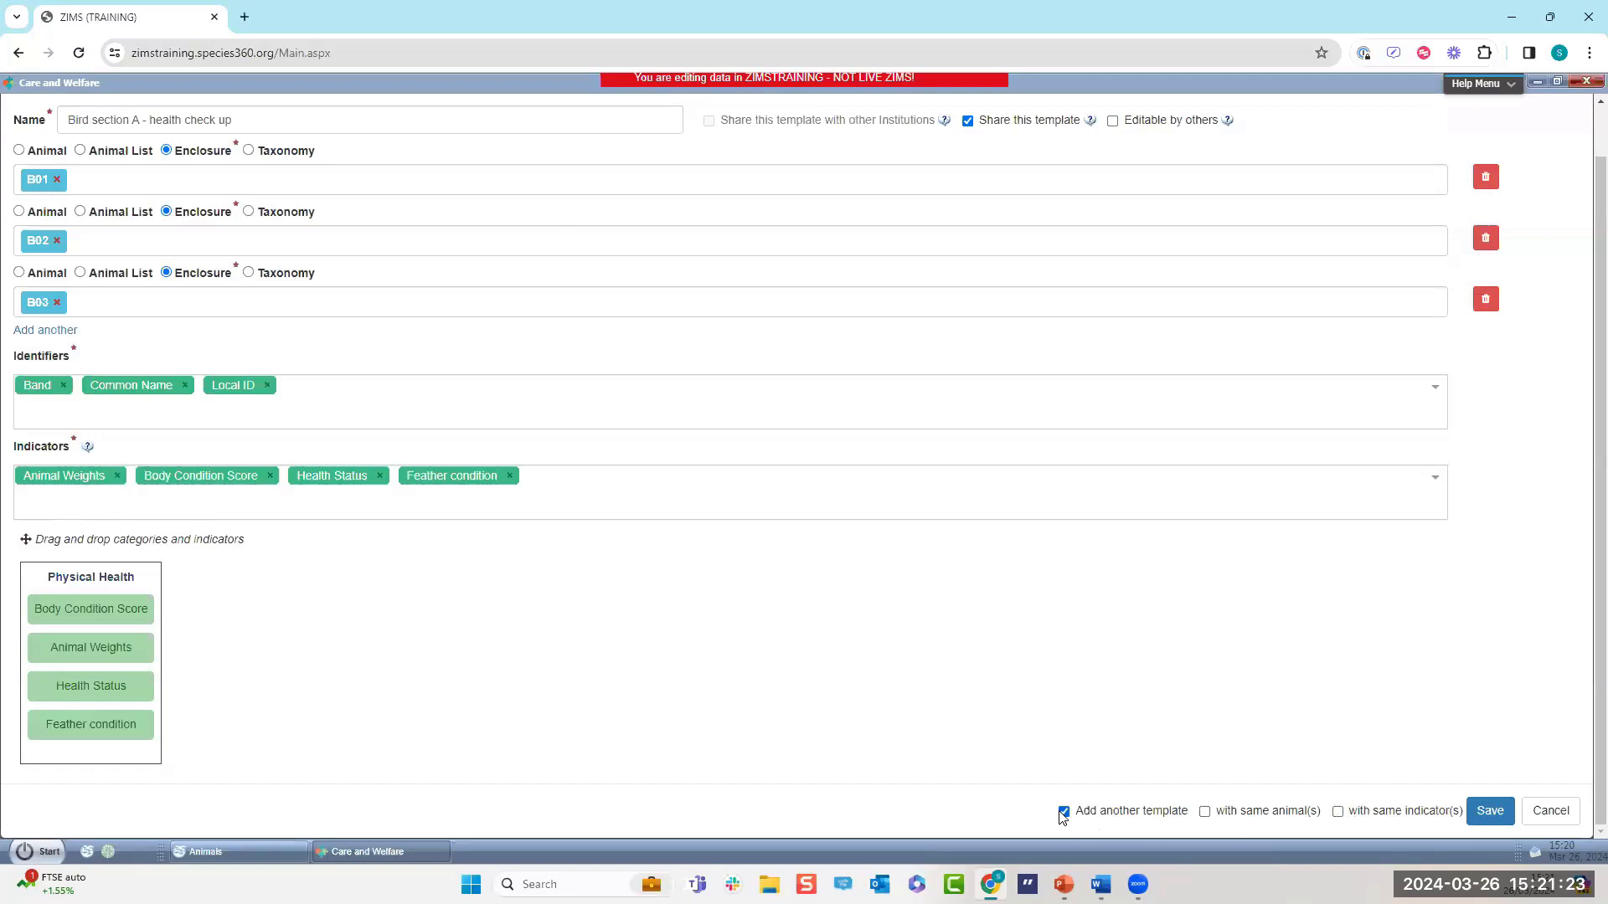
Save the template and review the animals of B01, B02 and B03 in the observation form of "Bird section A - health check up".
left_click(1489, 811)
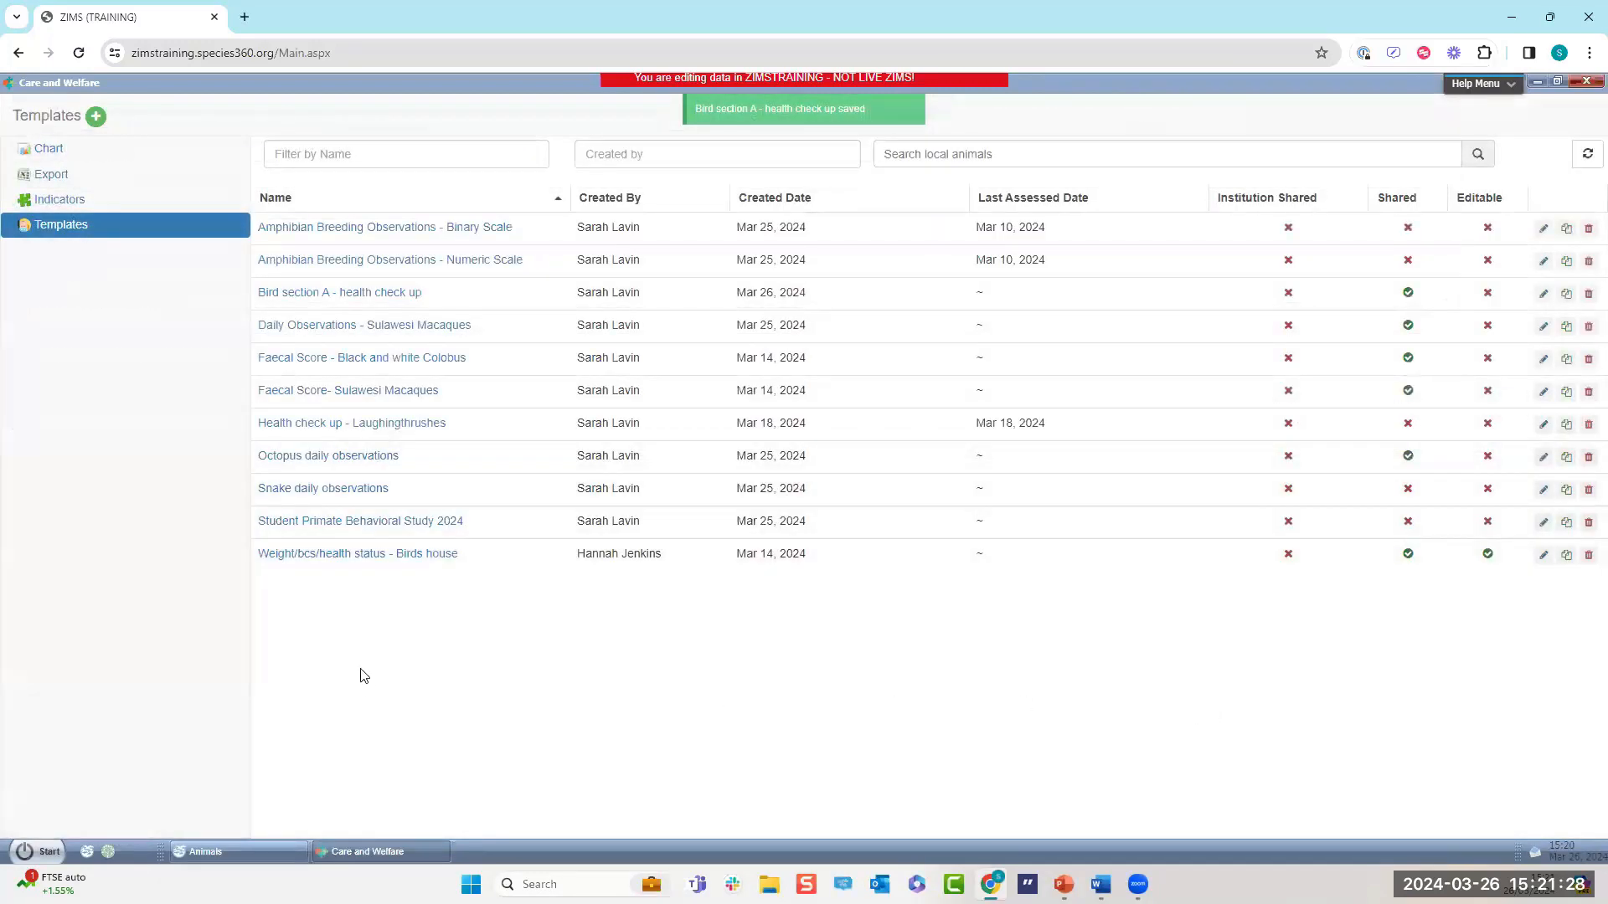
left_click(324, 292)
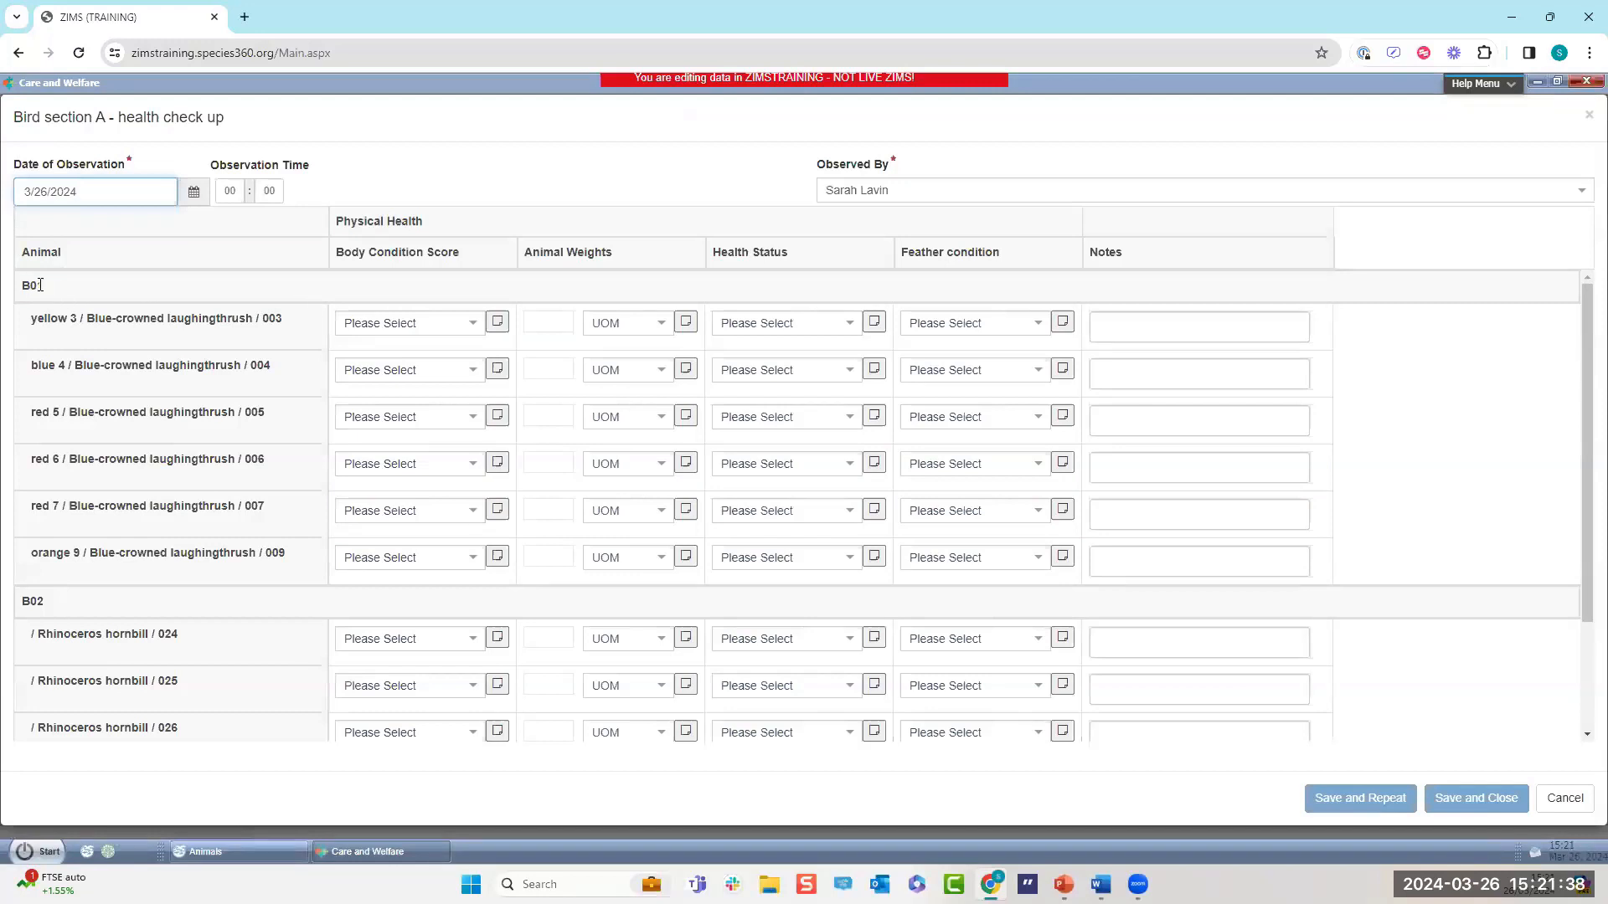
scroll(51, 410, "down", 2)
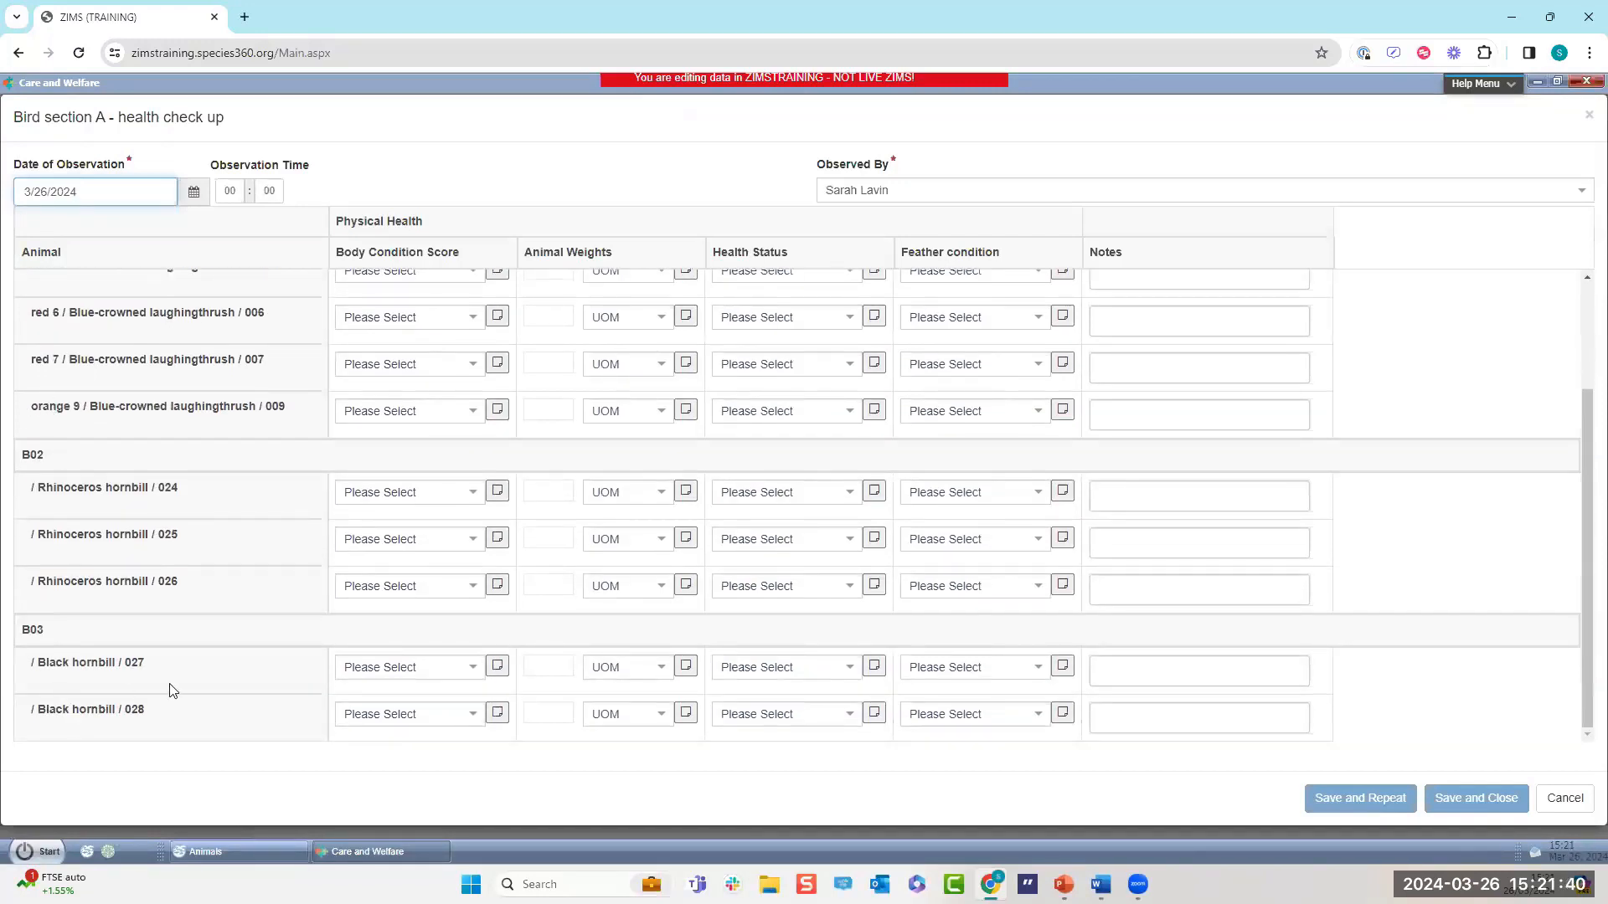
scroll(155, 357, "up", 2)
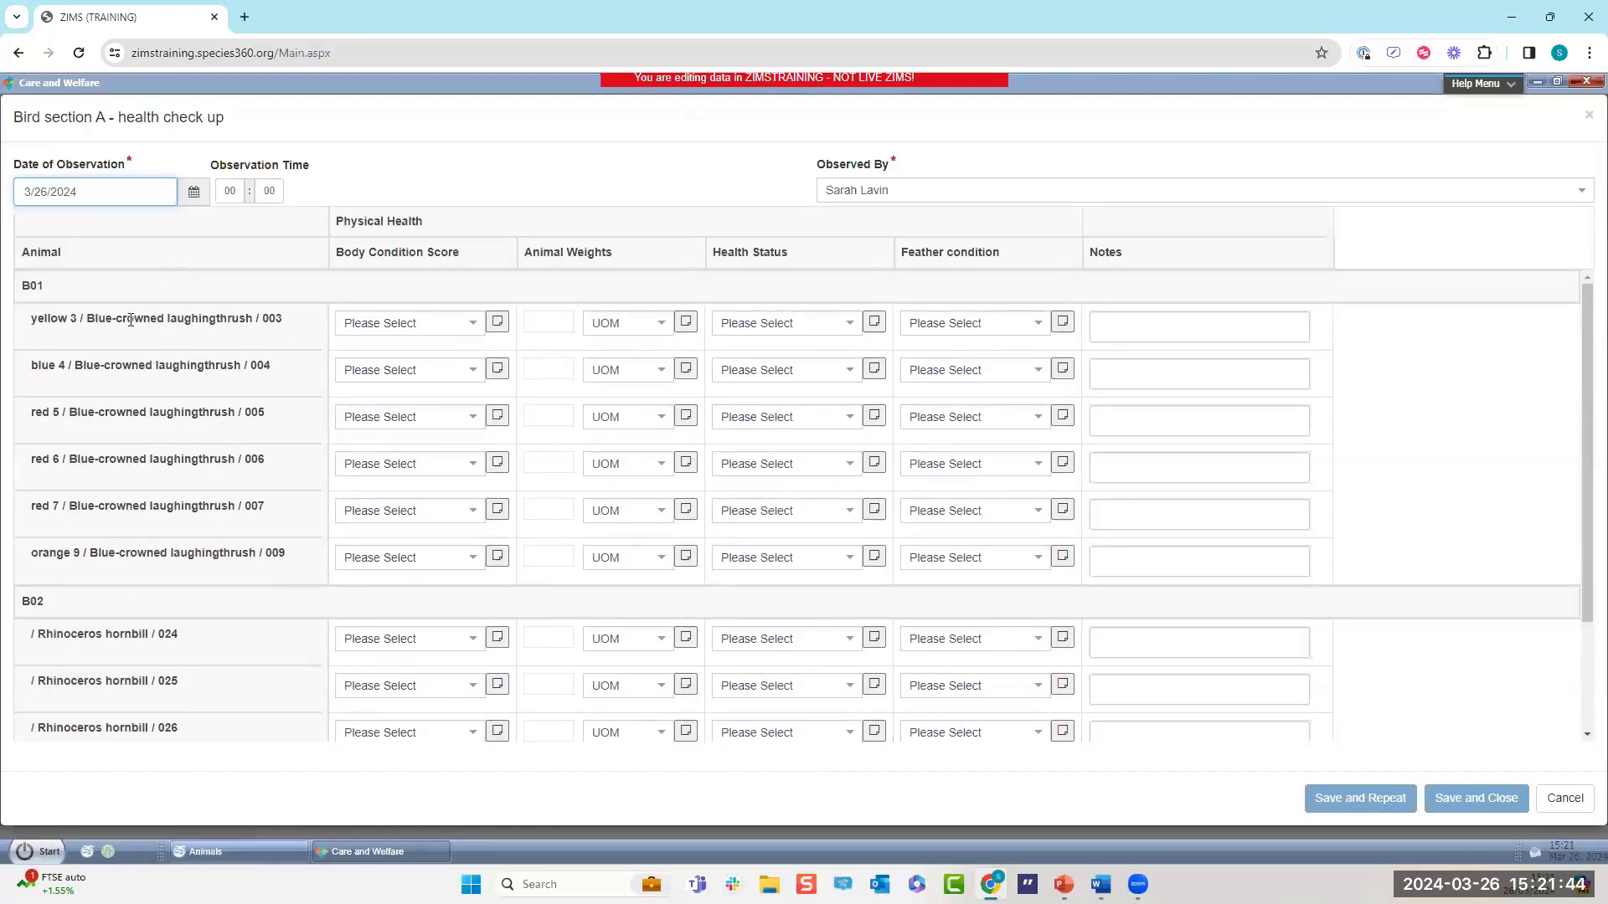
scroll(130, 327, "down", 2)
scroll(181, 466, "up", 2)
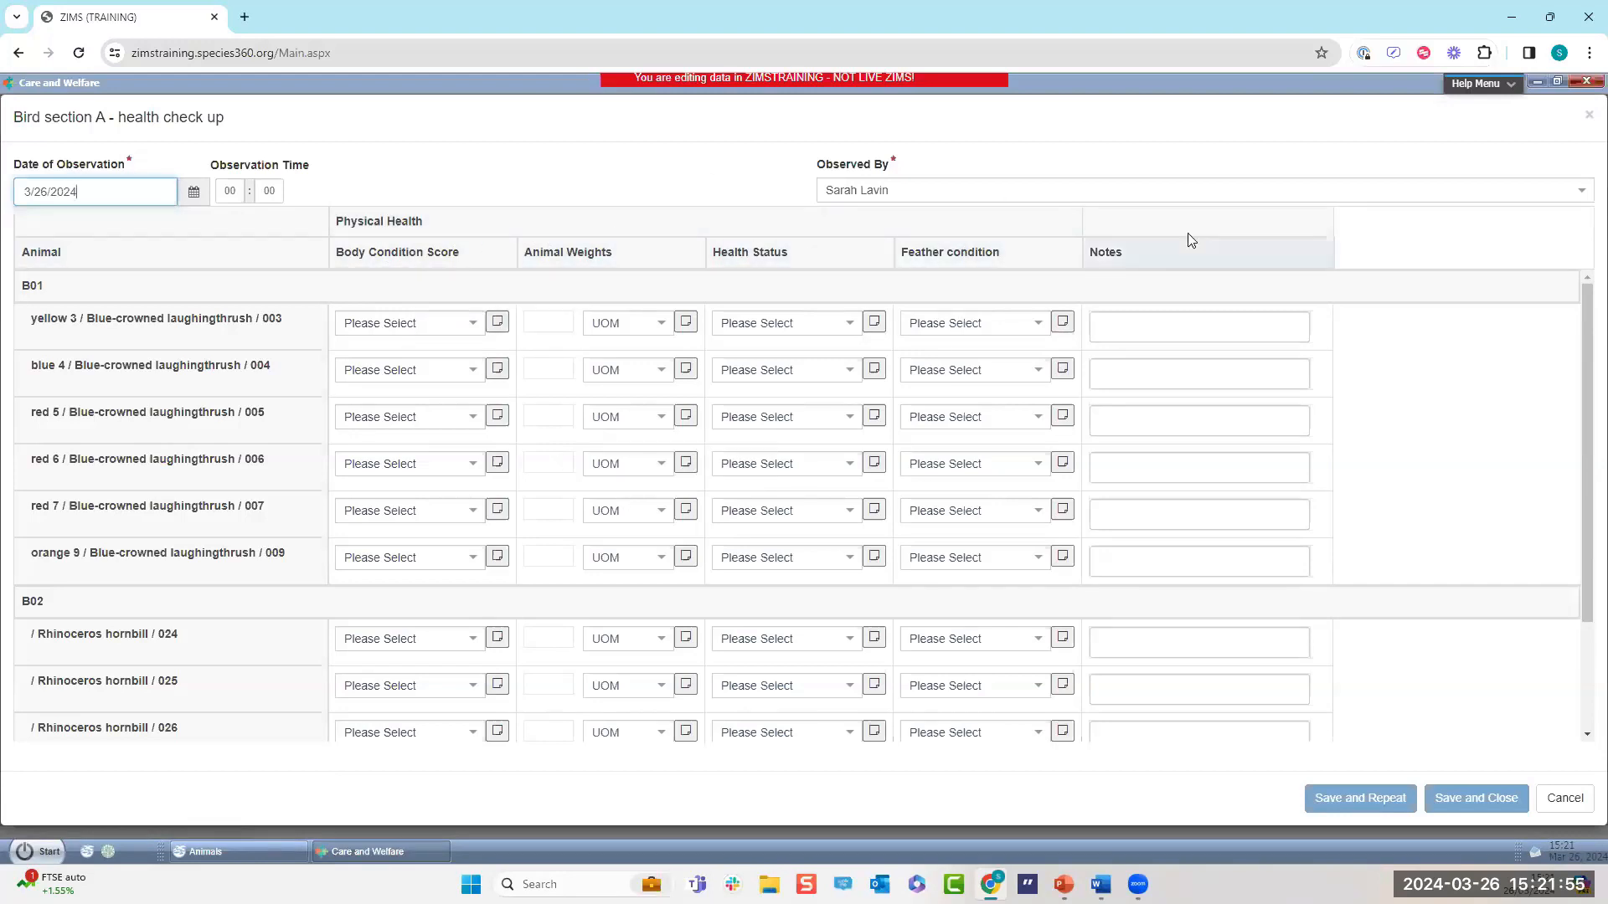
left_click(1586, 118)
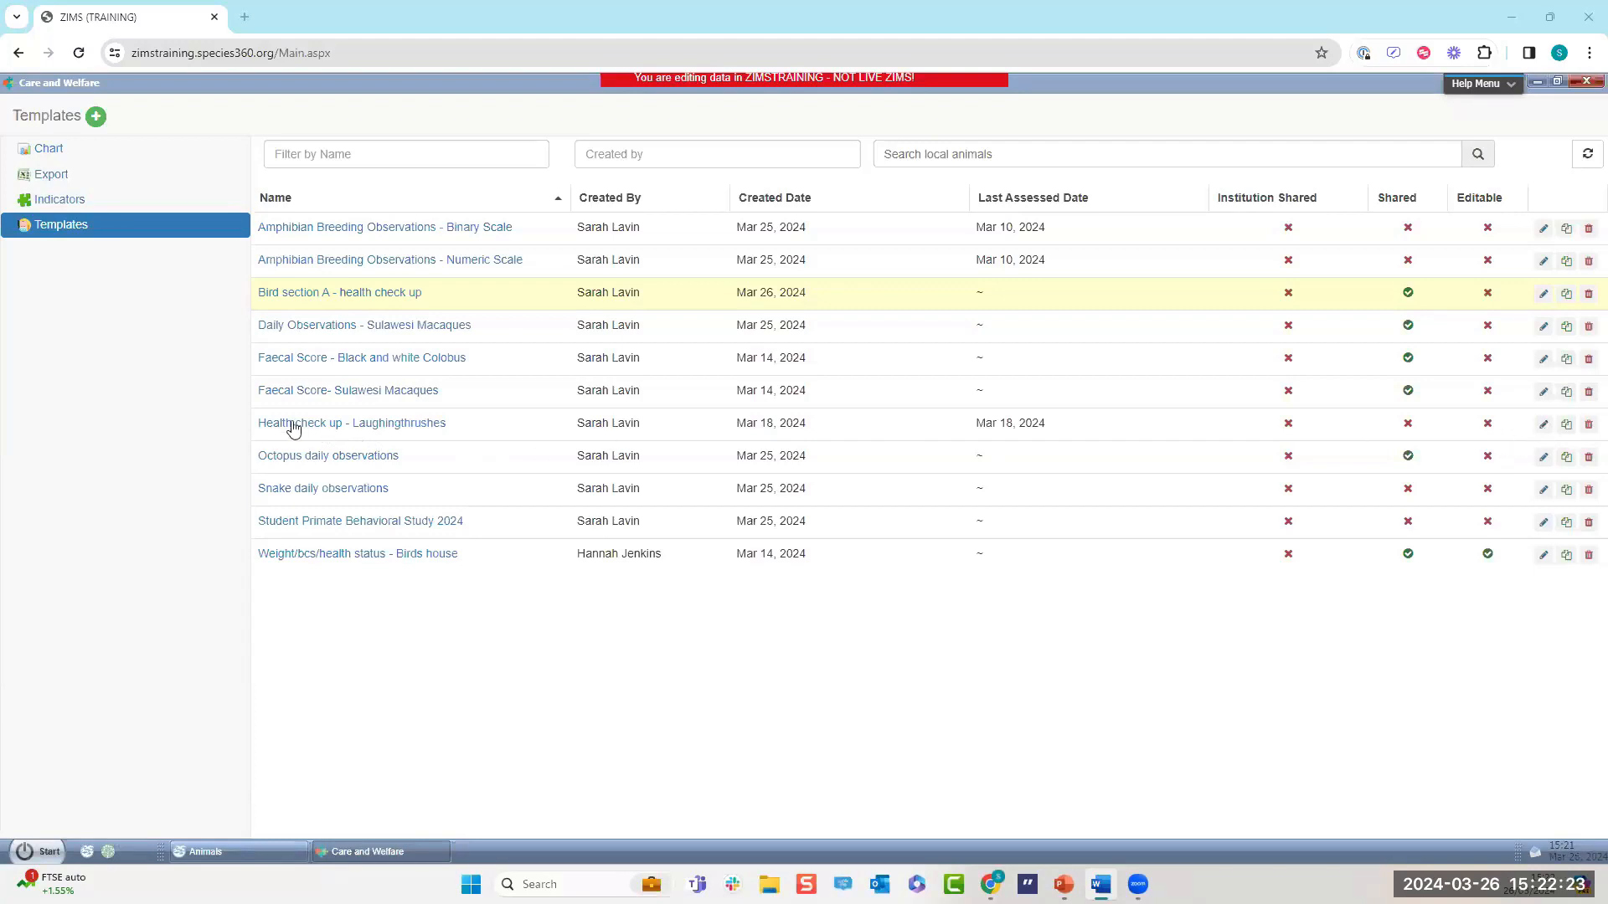
View the observation form of "Health check up - Laughingthrushes", and share that template with other institutions.
left_click(353, 424)
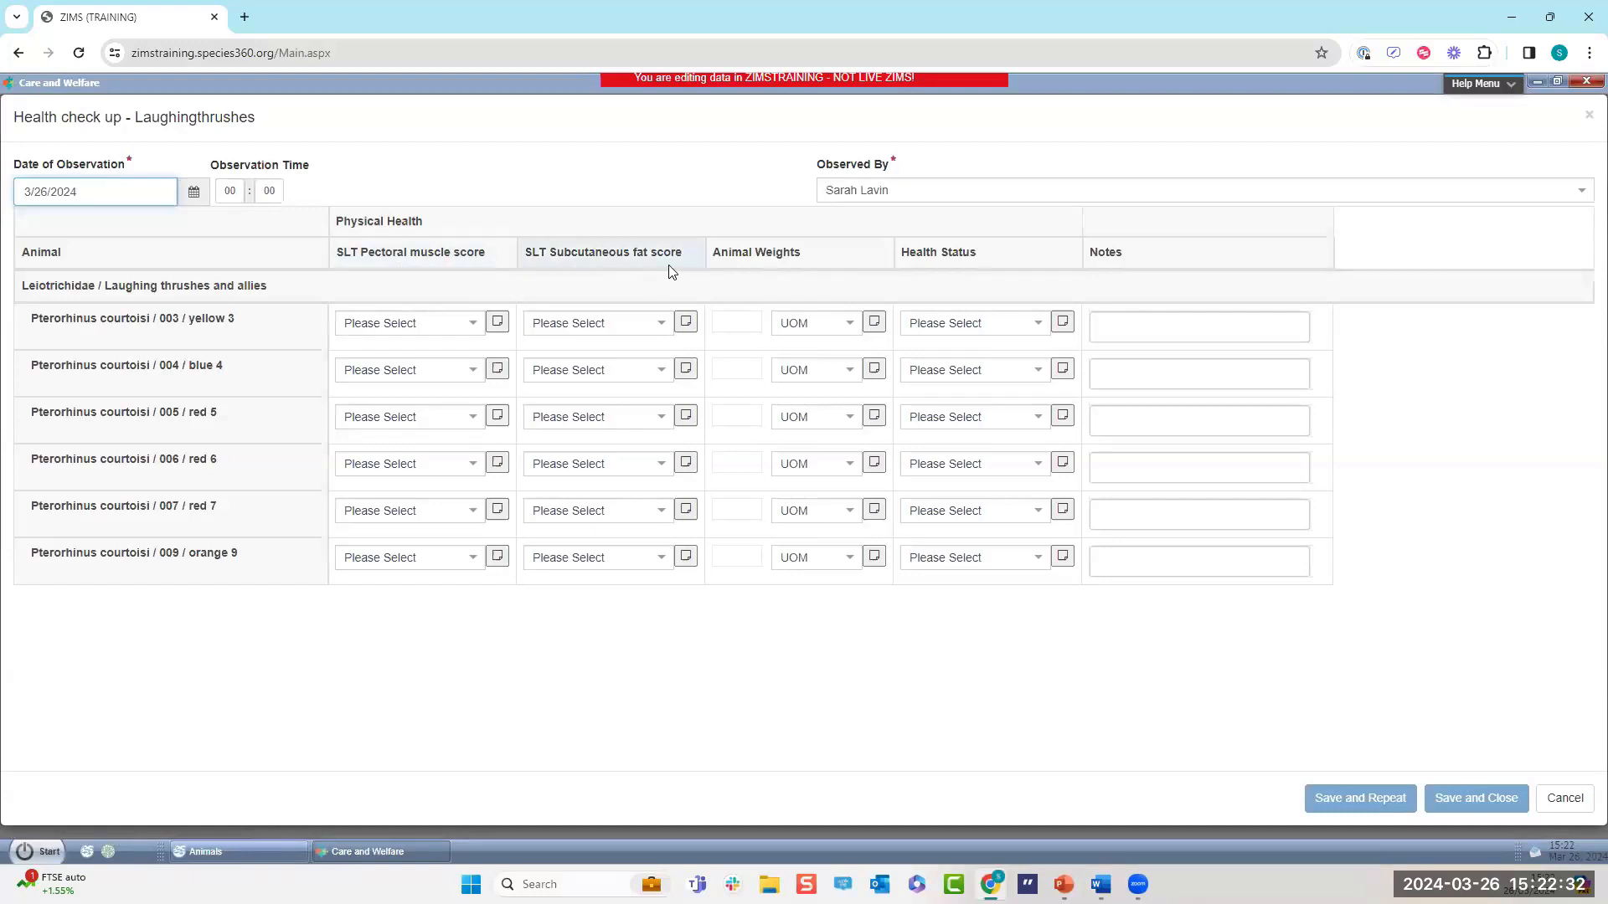
left_click(1589, 119)
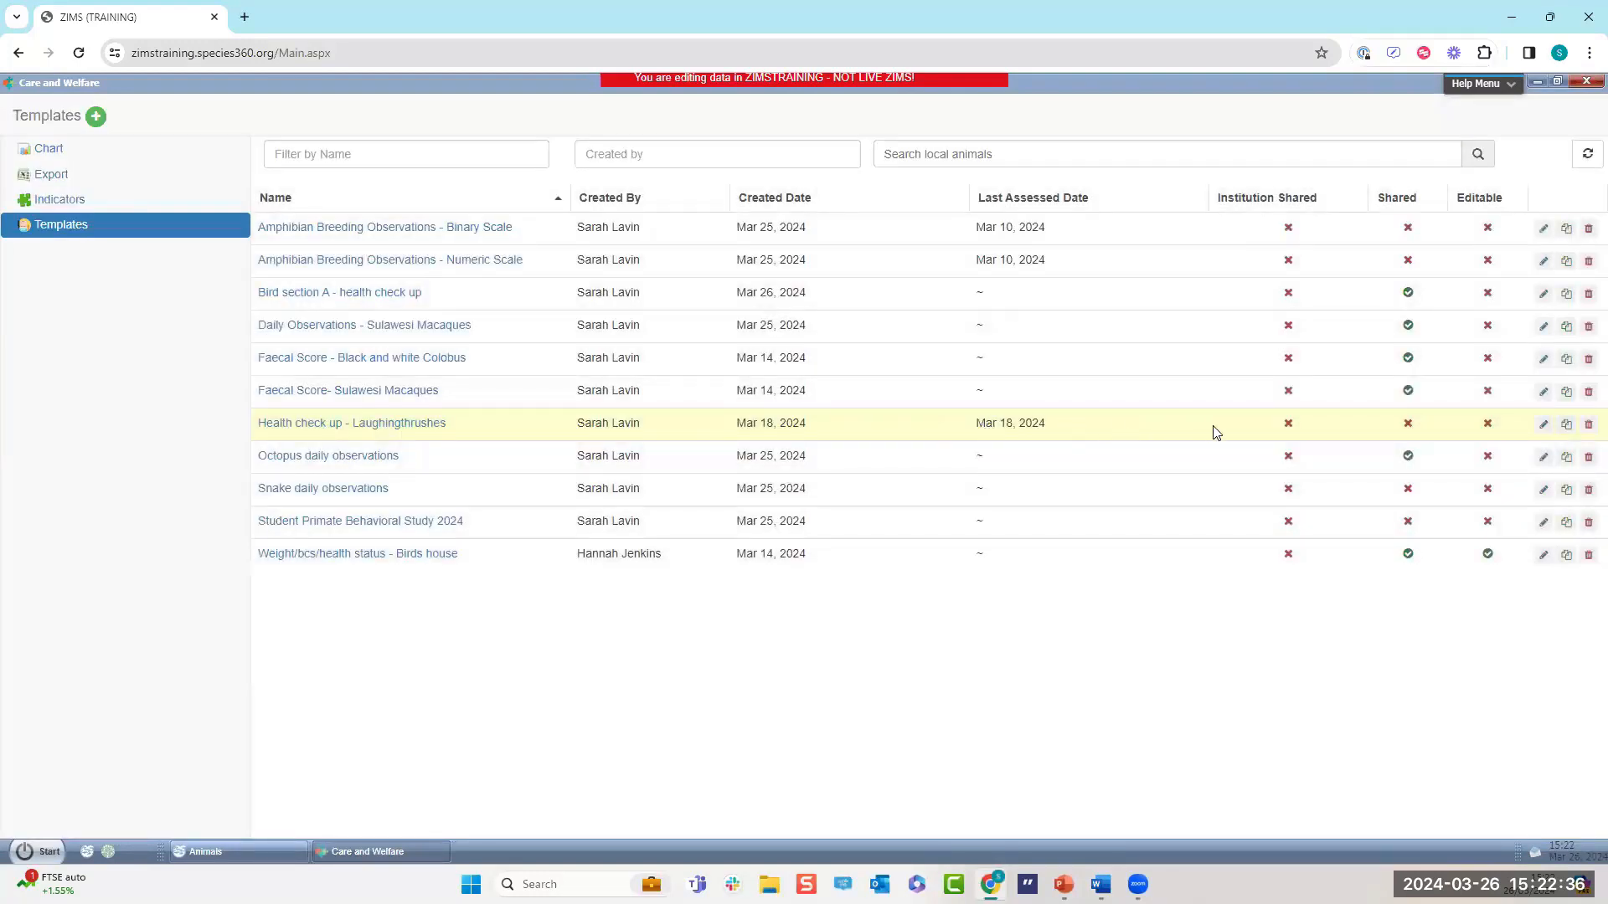
left_click(1542, 426)
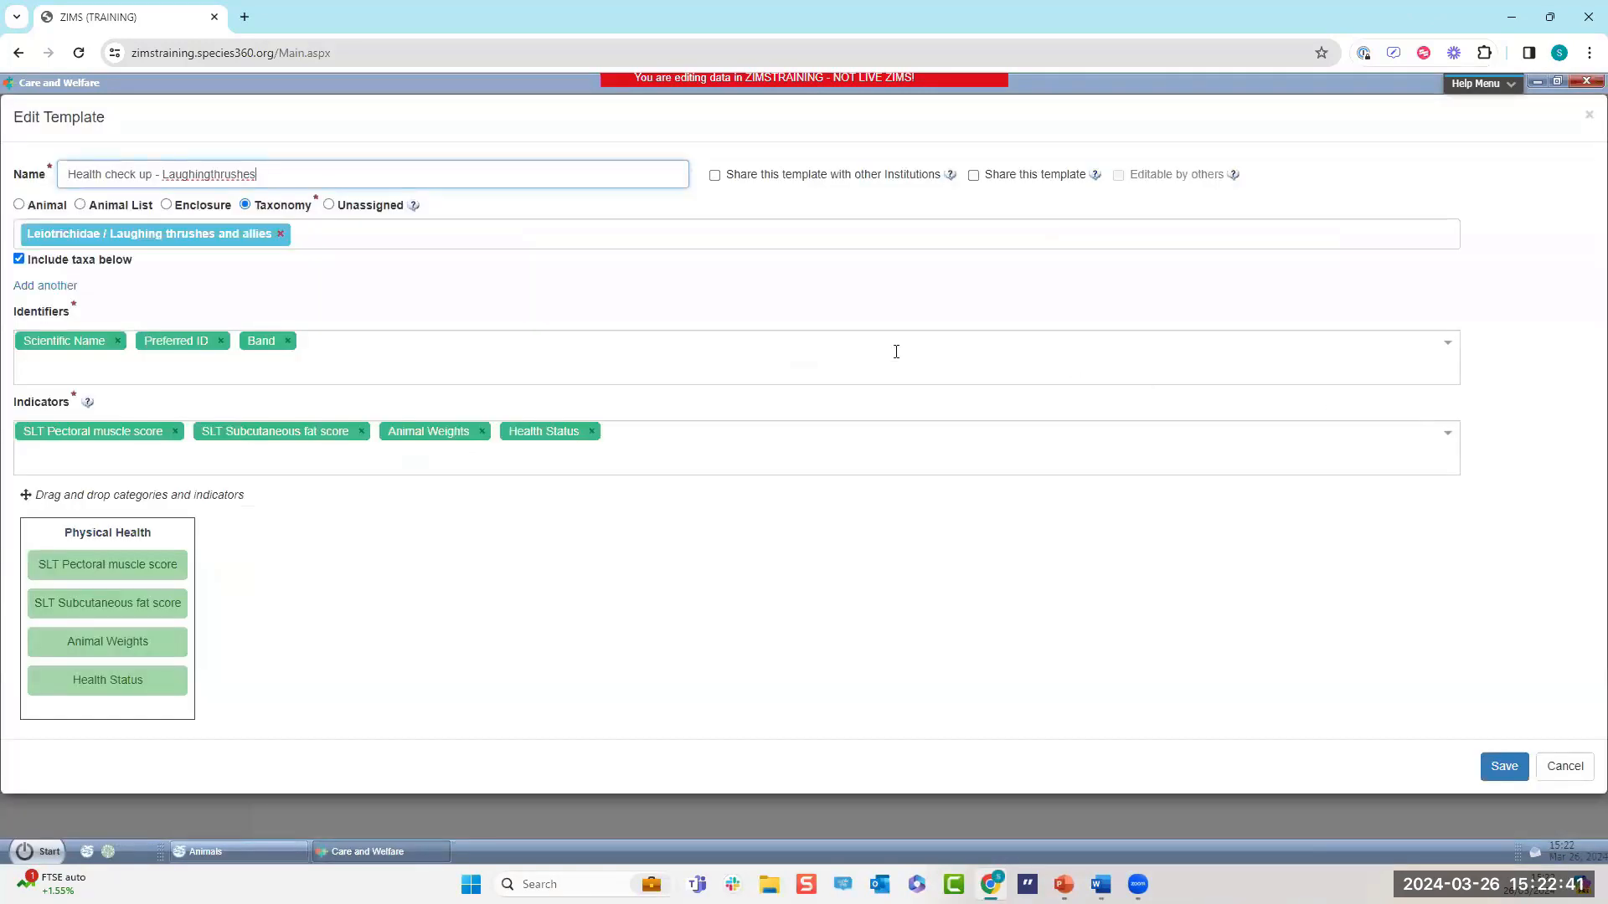
left_click(715, 176)
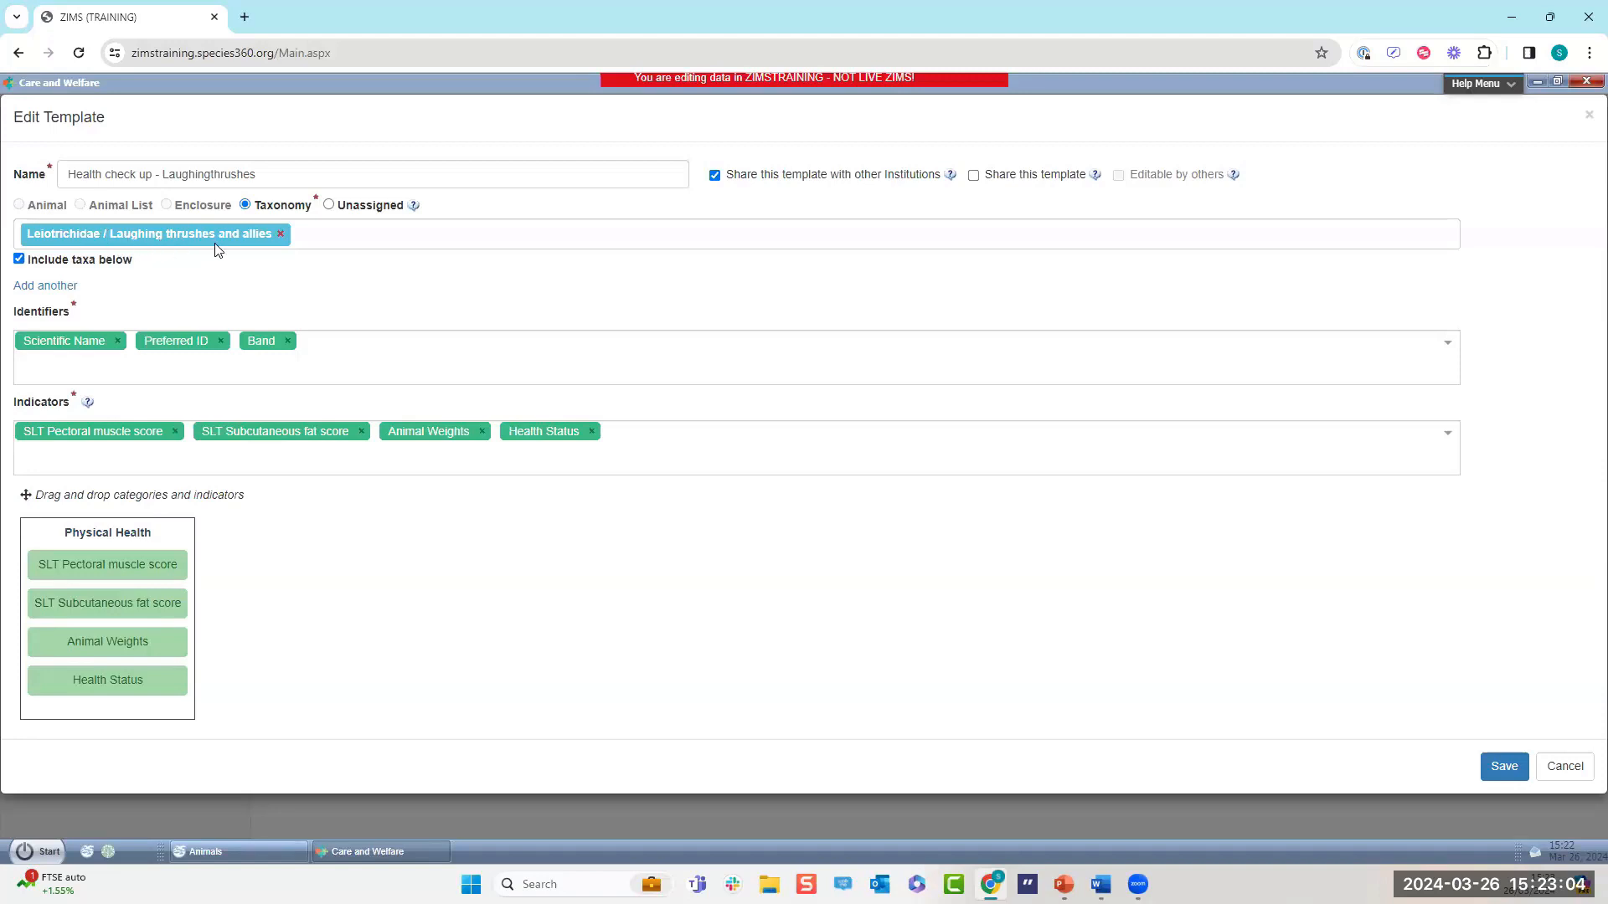
left_click(1502, 767)
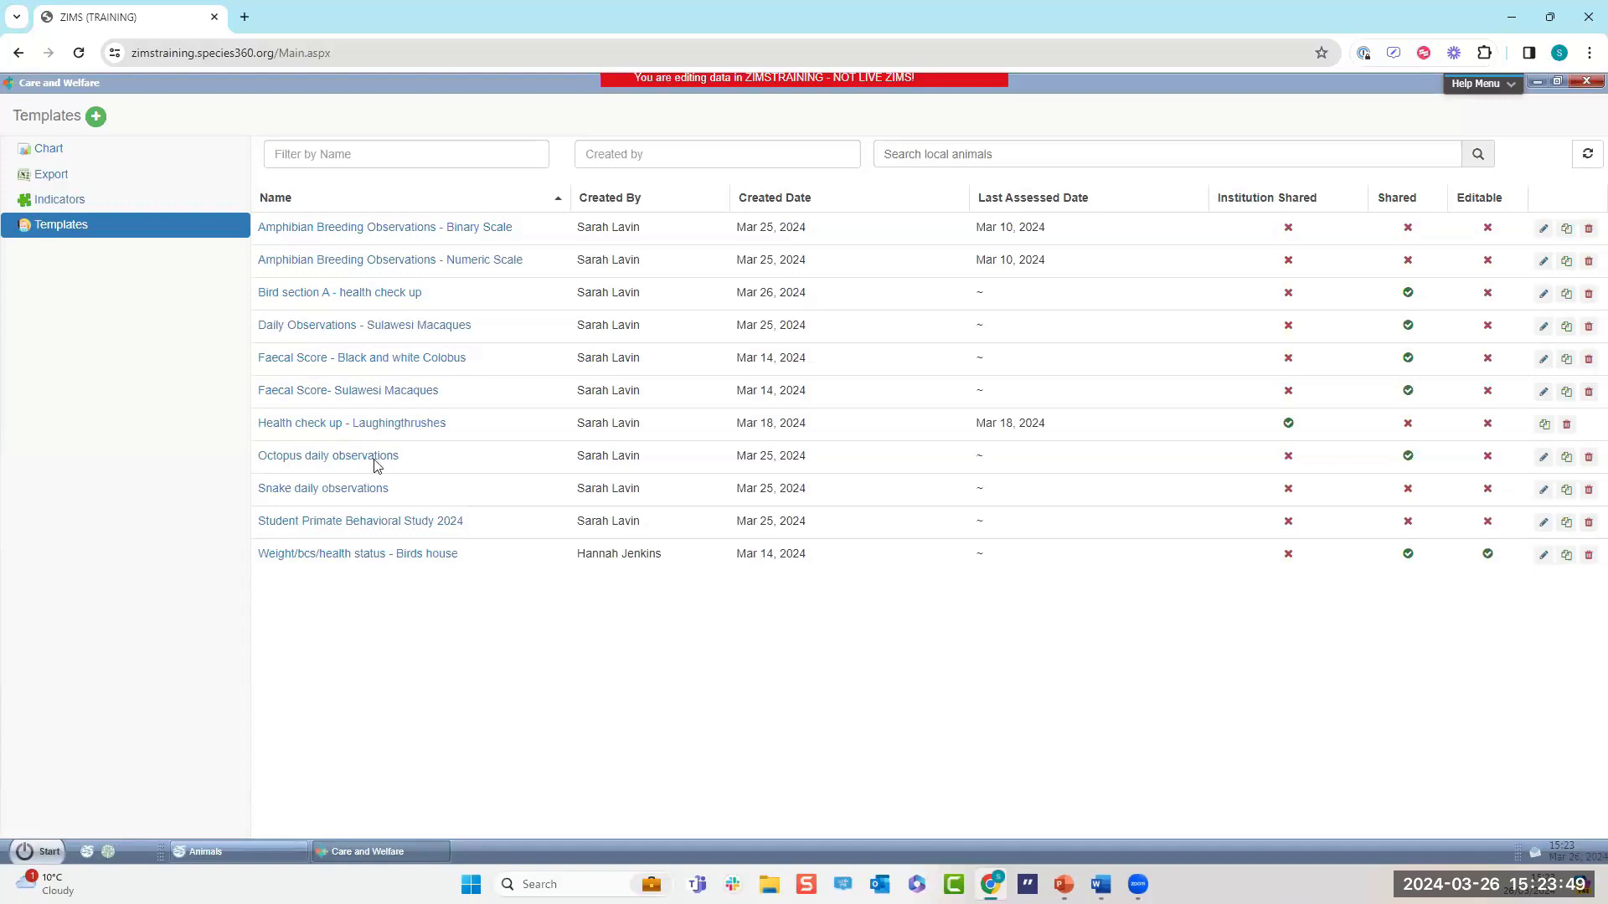
Add the globally shared AVIs template from WELLINGTN to the local templates and view its observation form.
left_click(91, 123)
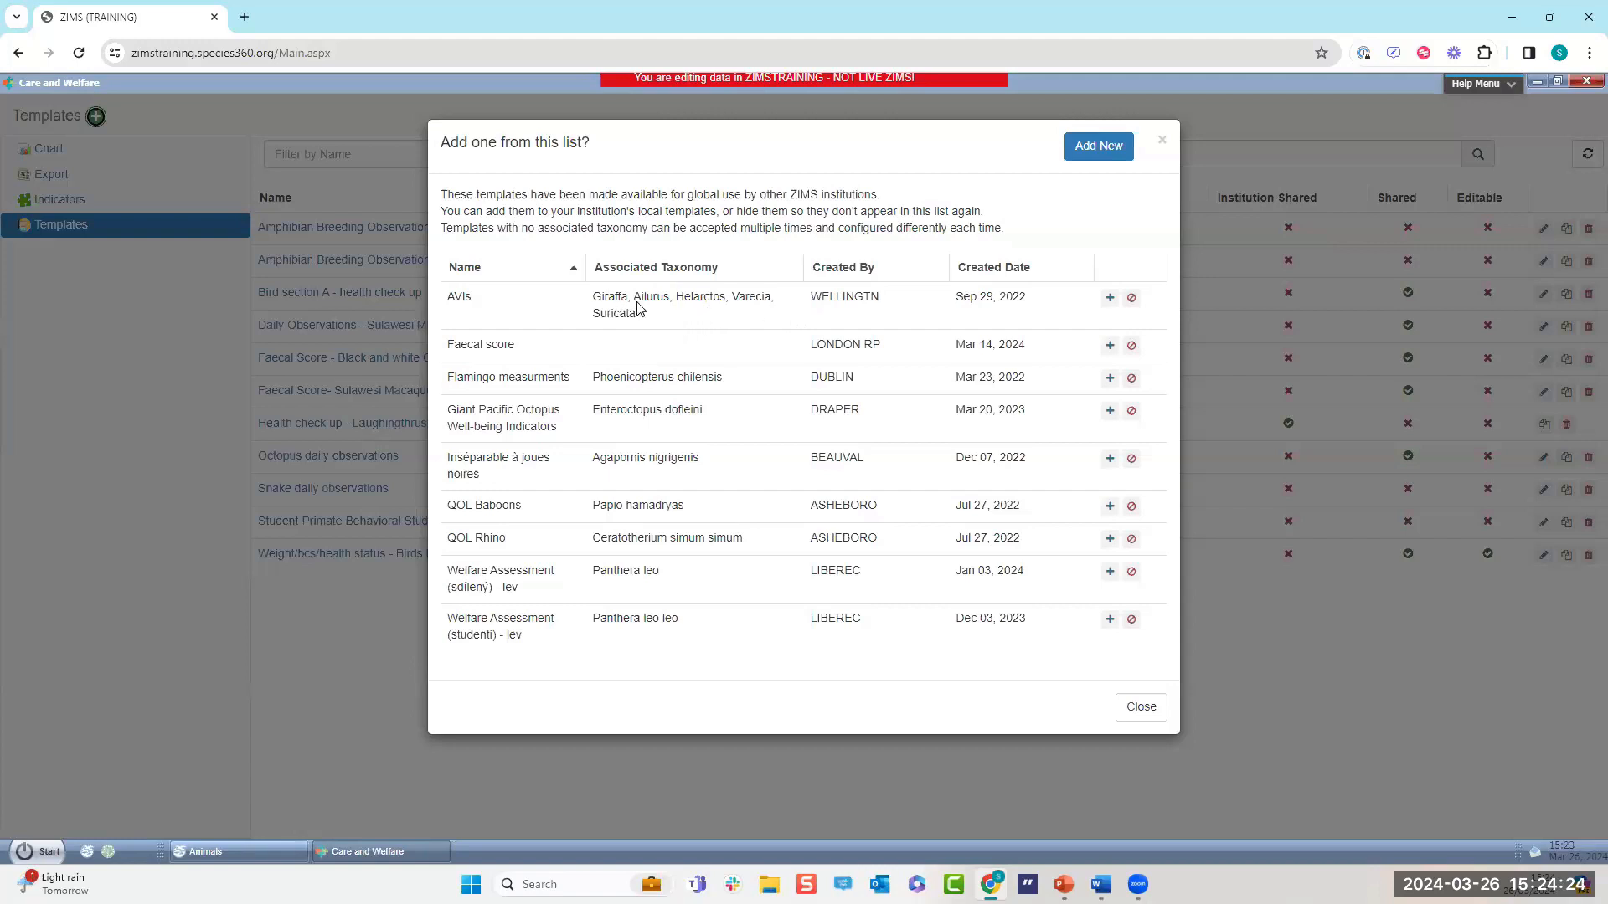
left_click(1109, 300)
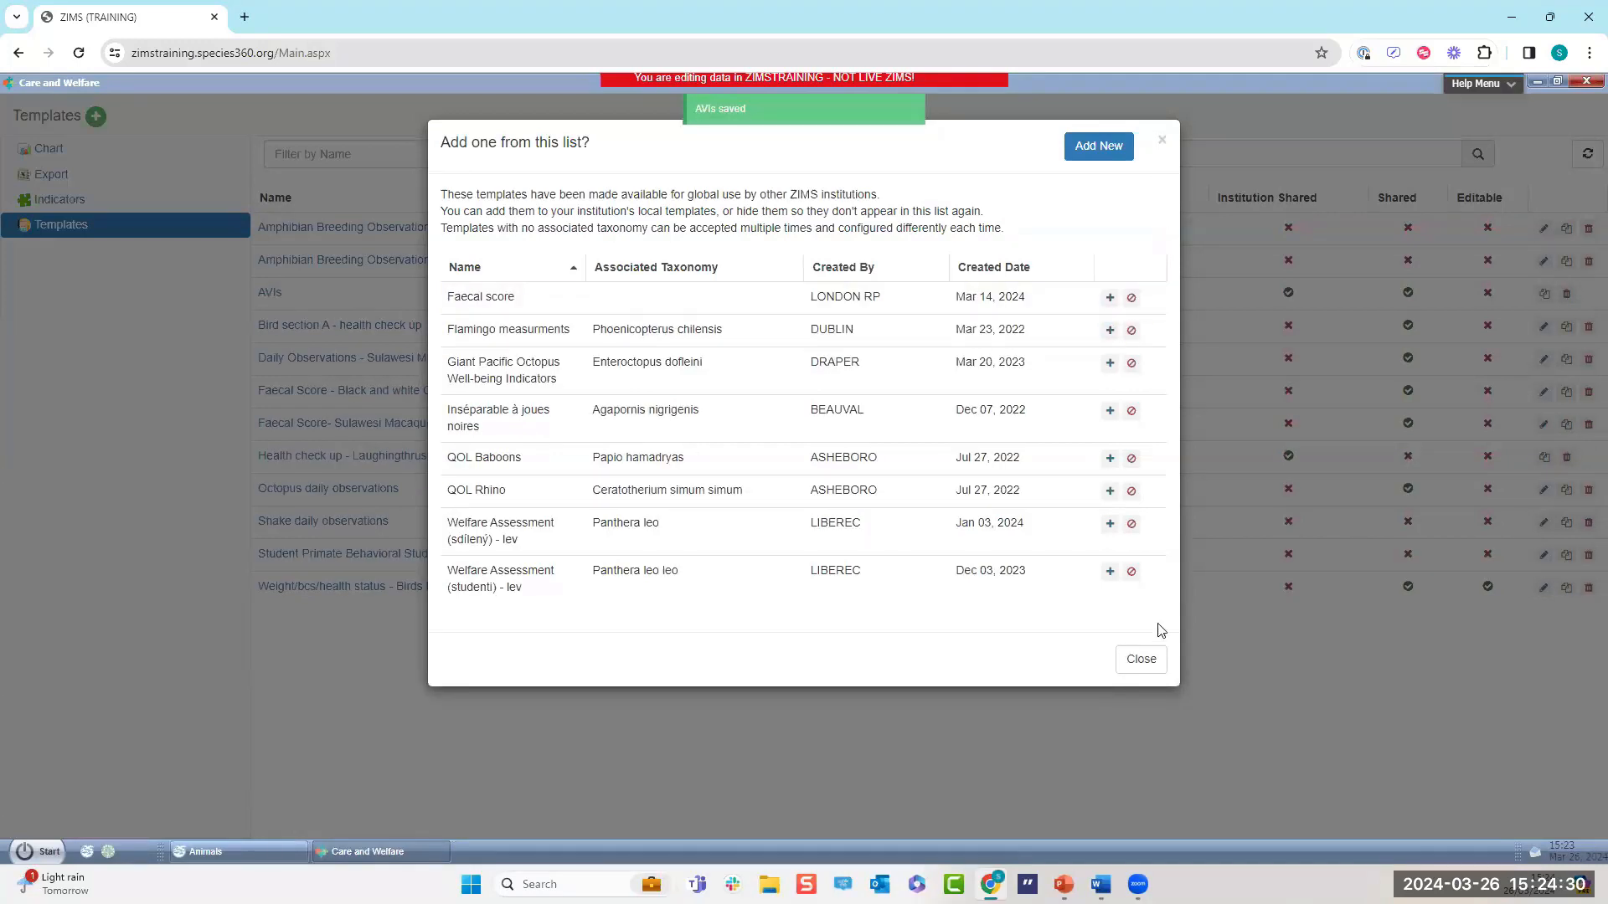
left_click(1139, 661)
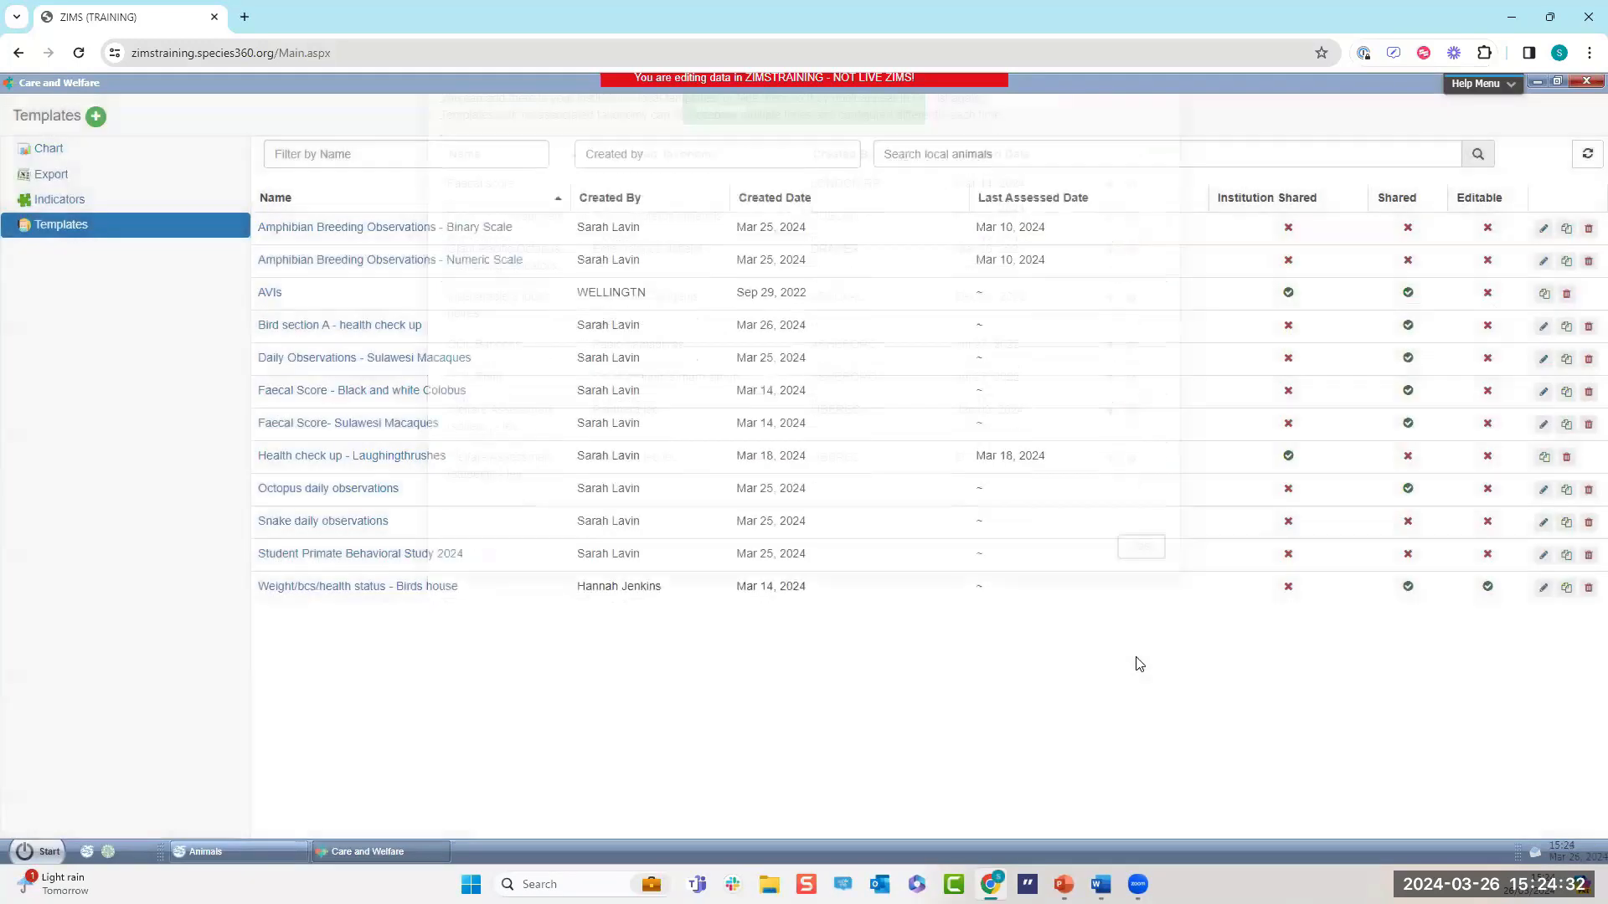
left_click(268, 294)
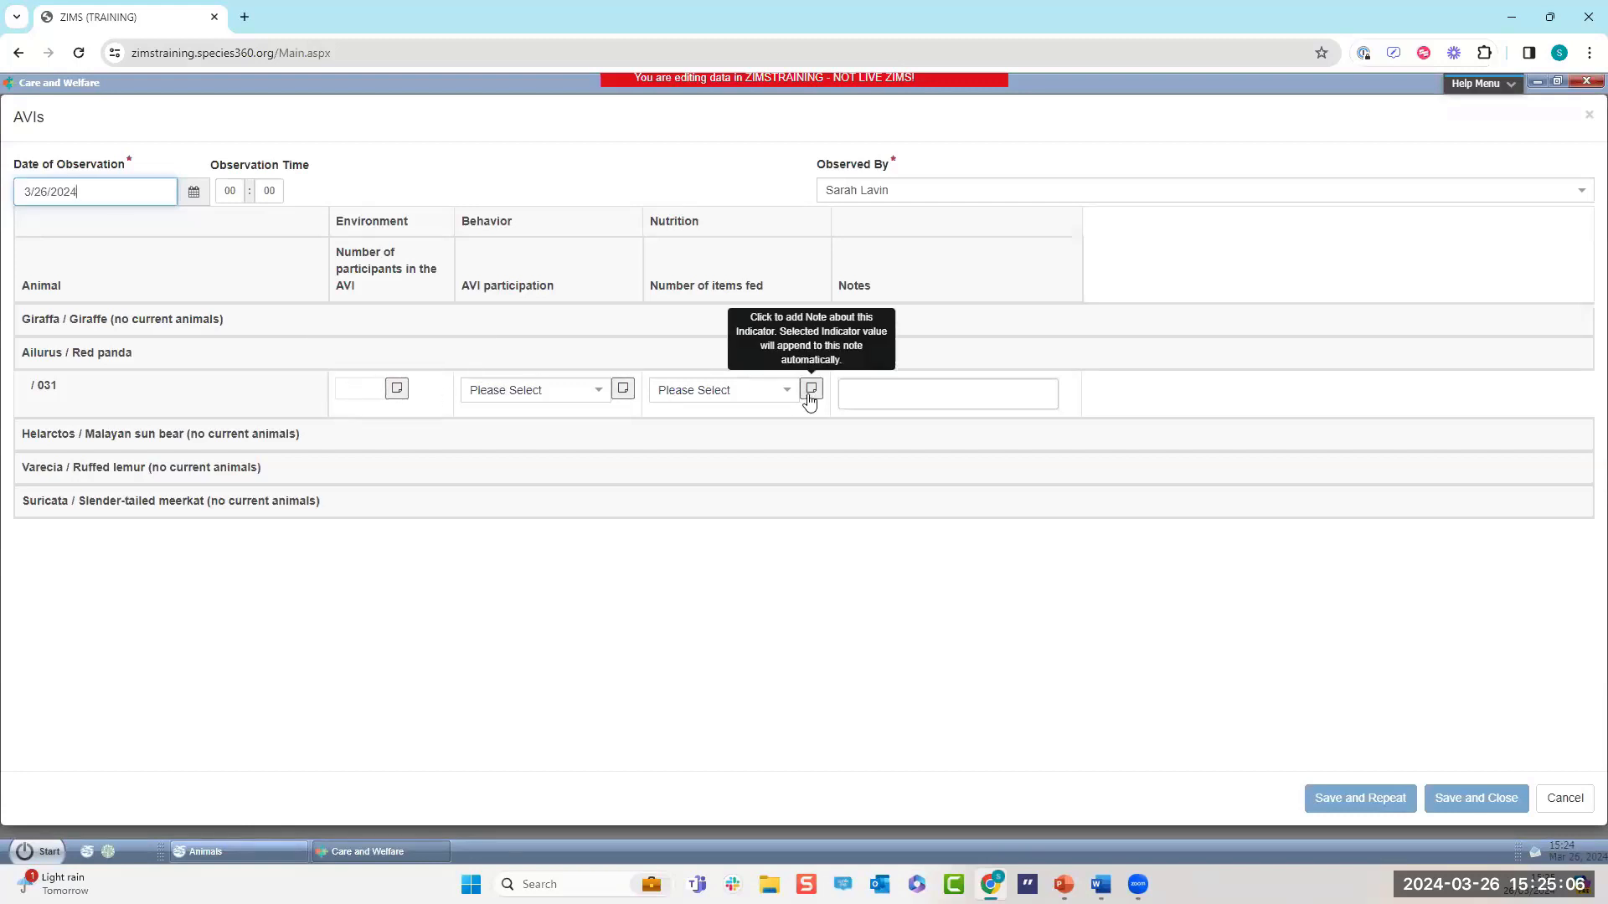
left_click(1589, 114)
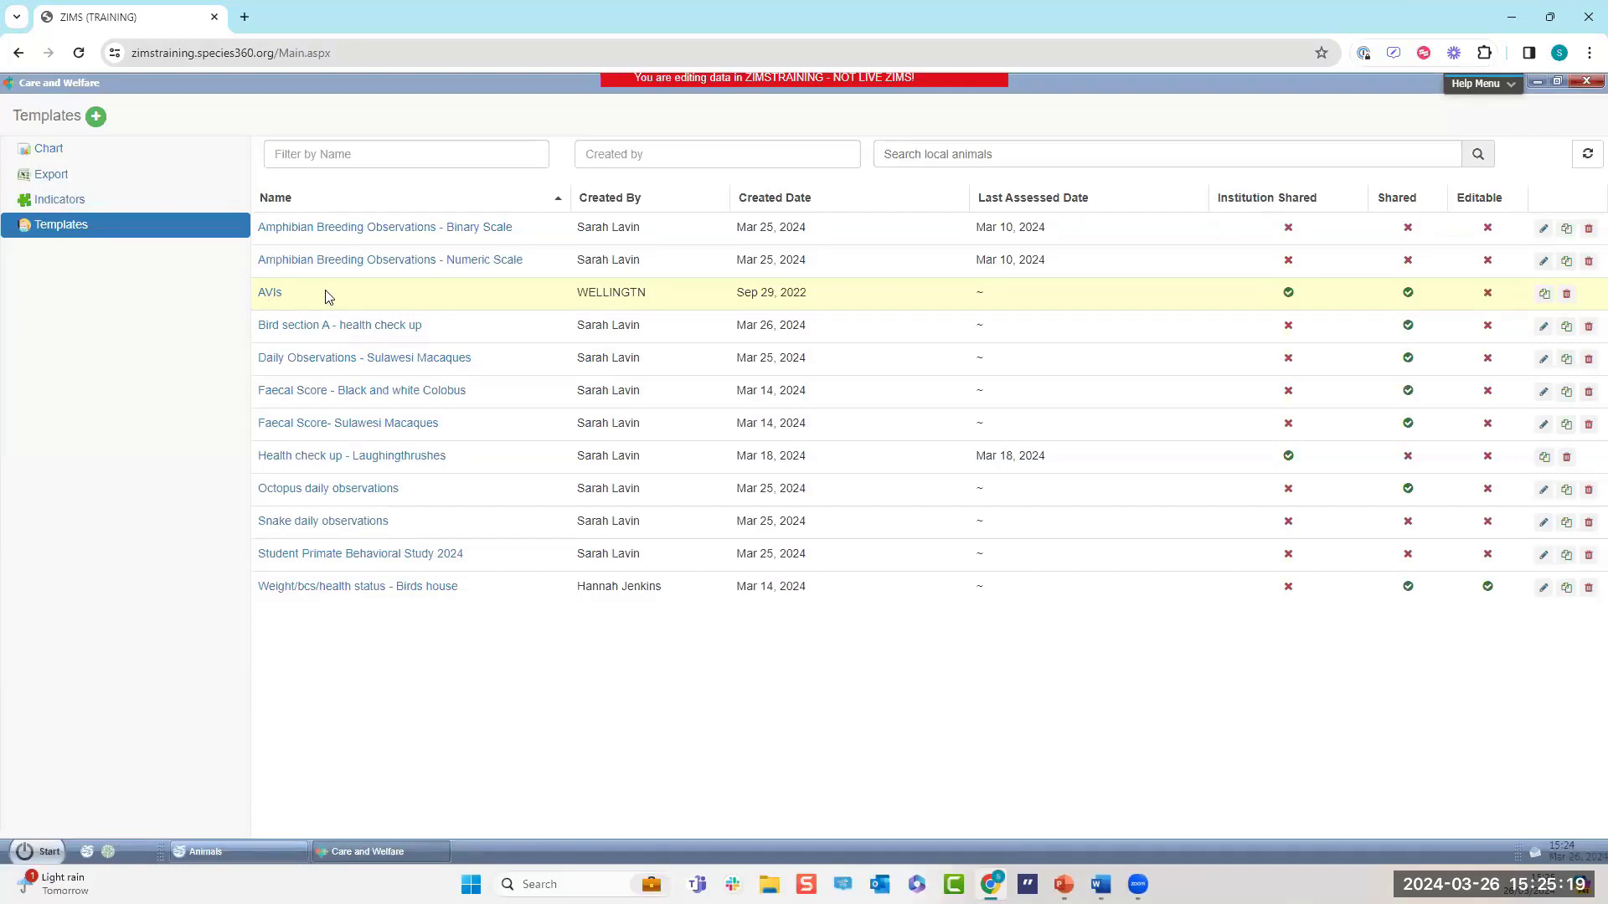
Filter the Care and Welfare indicators by creator with "well".
left_click(47, 201)
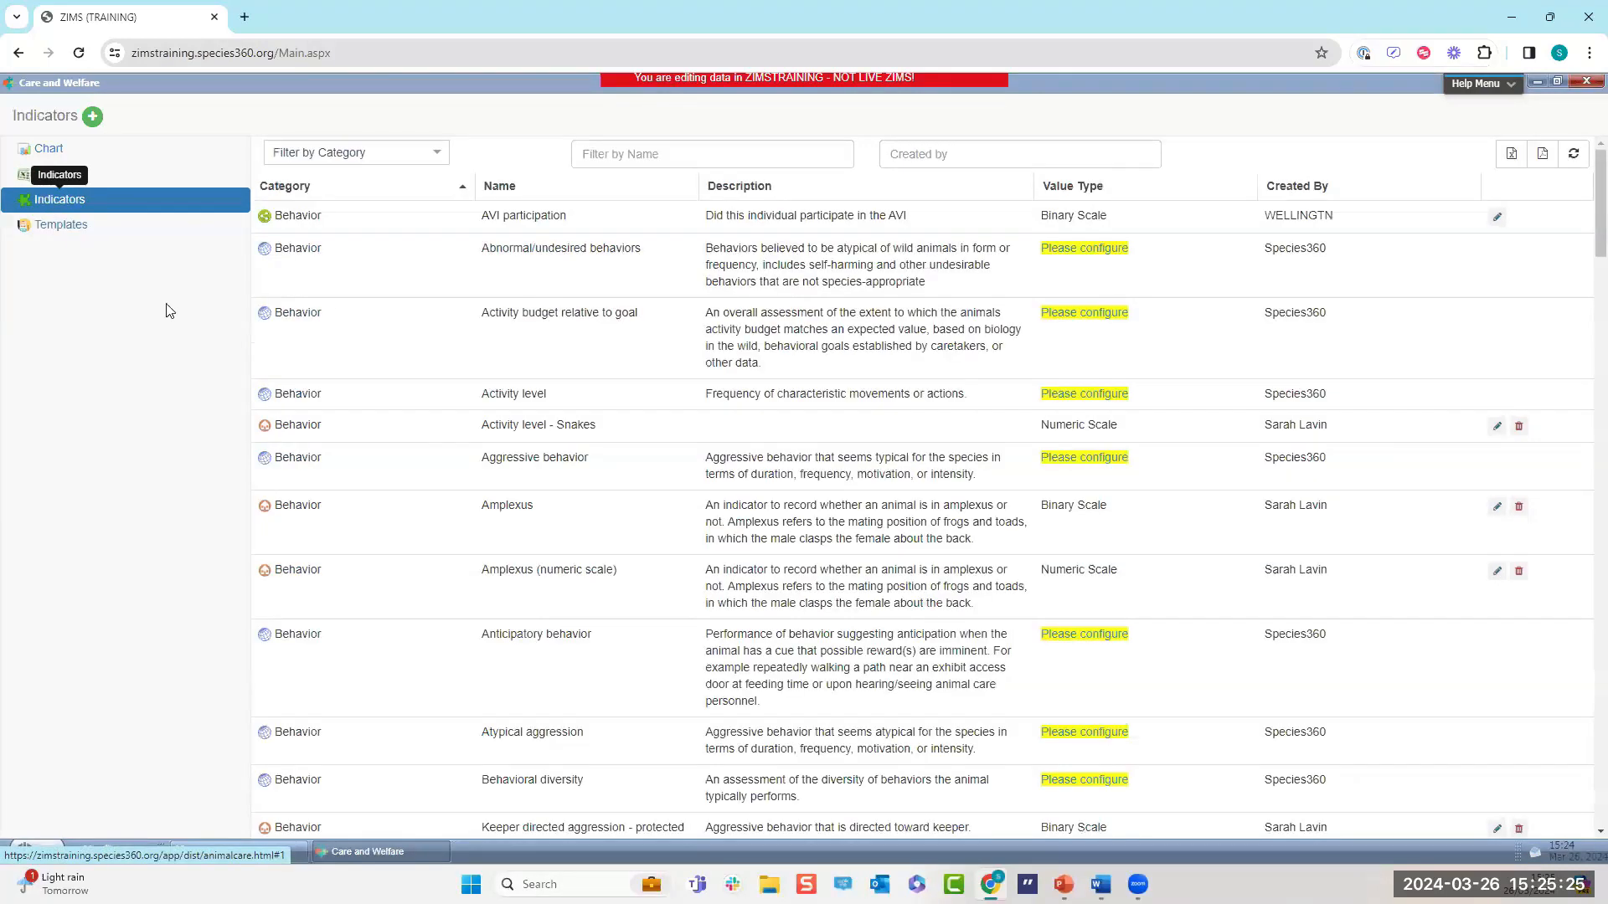
left_click(934, 156)
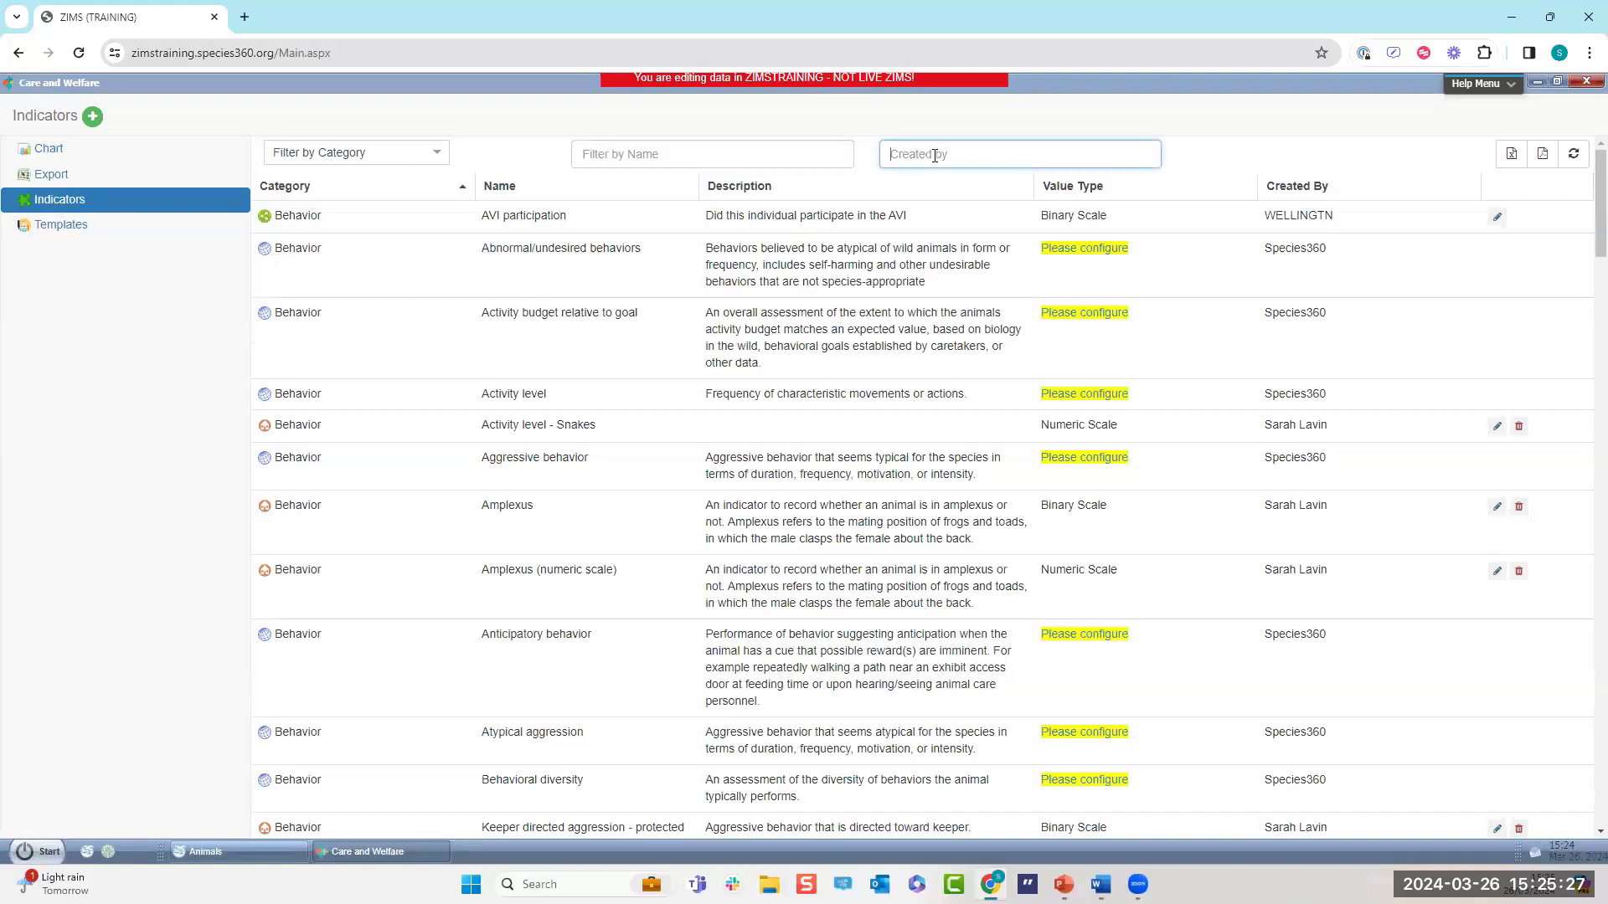
type("well")
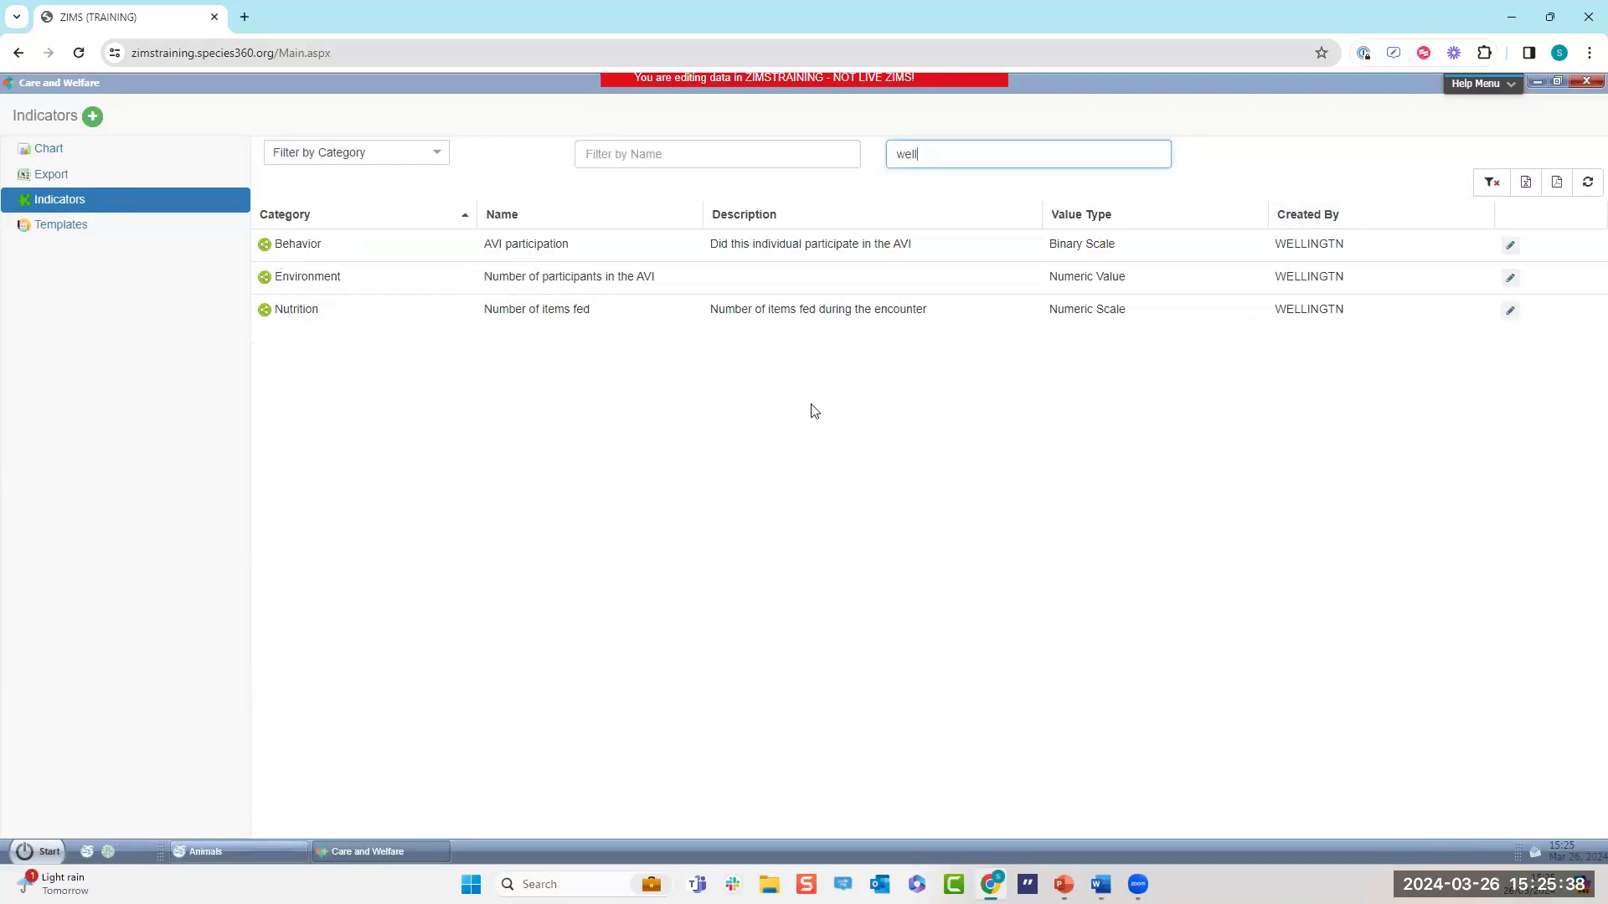
View the local-use configuration and expected value options of the shared indicators "AVI participation" and "Number of participants in the AVI", without saving.
left_click(1511, 247)
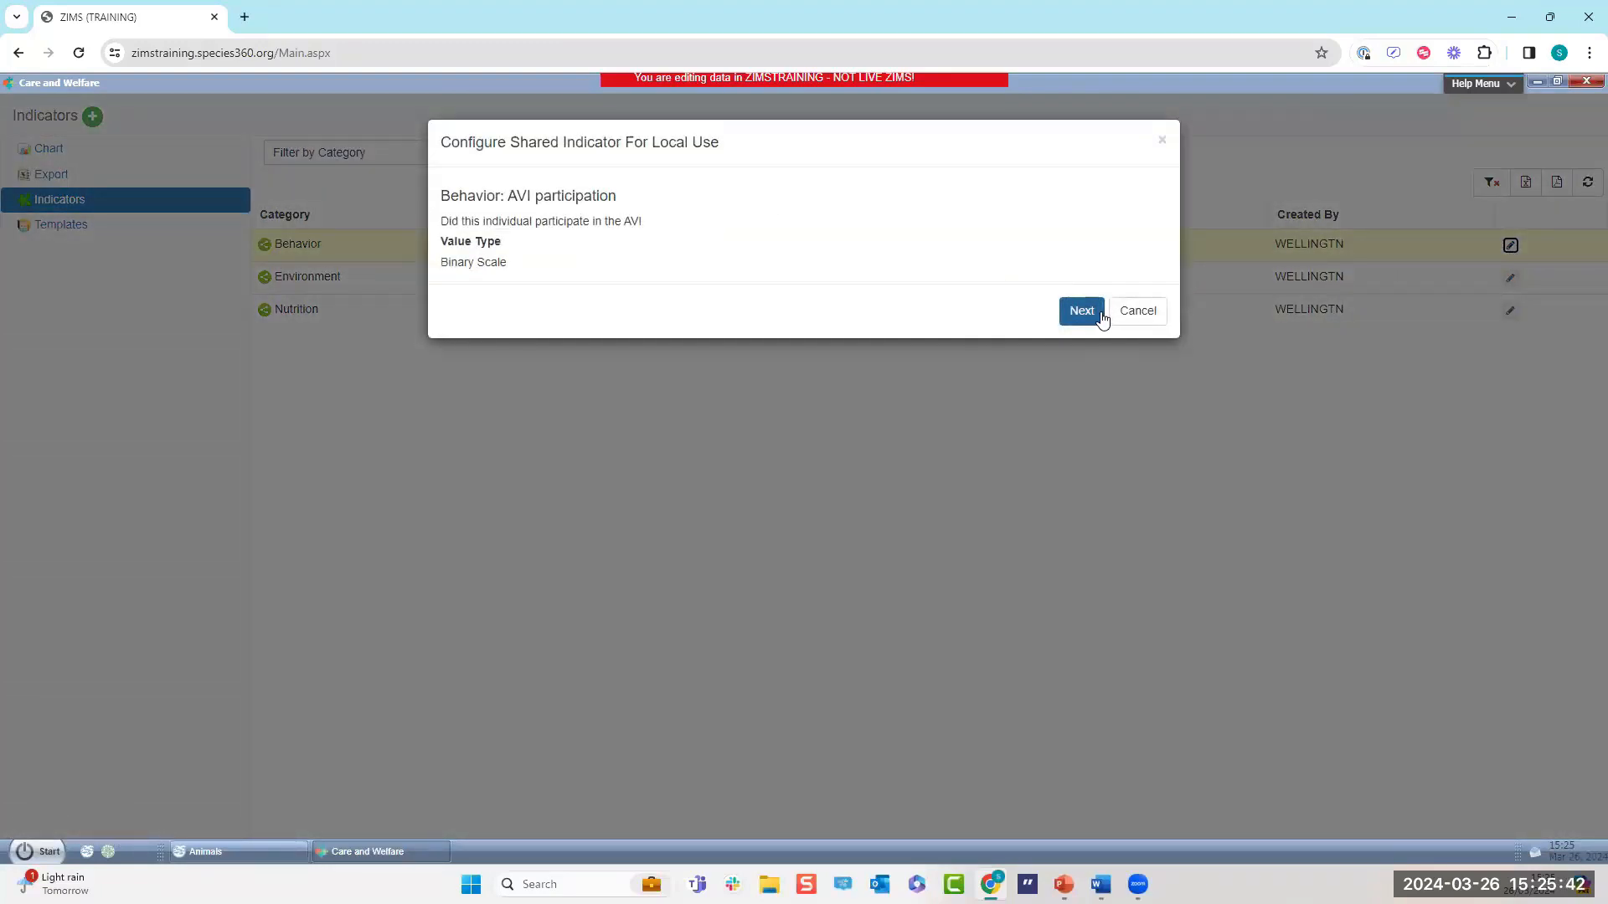
left_click(1079, 316)
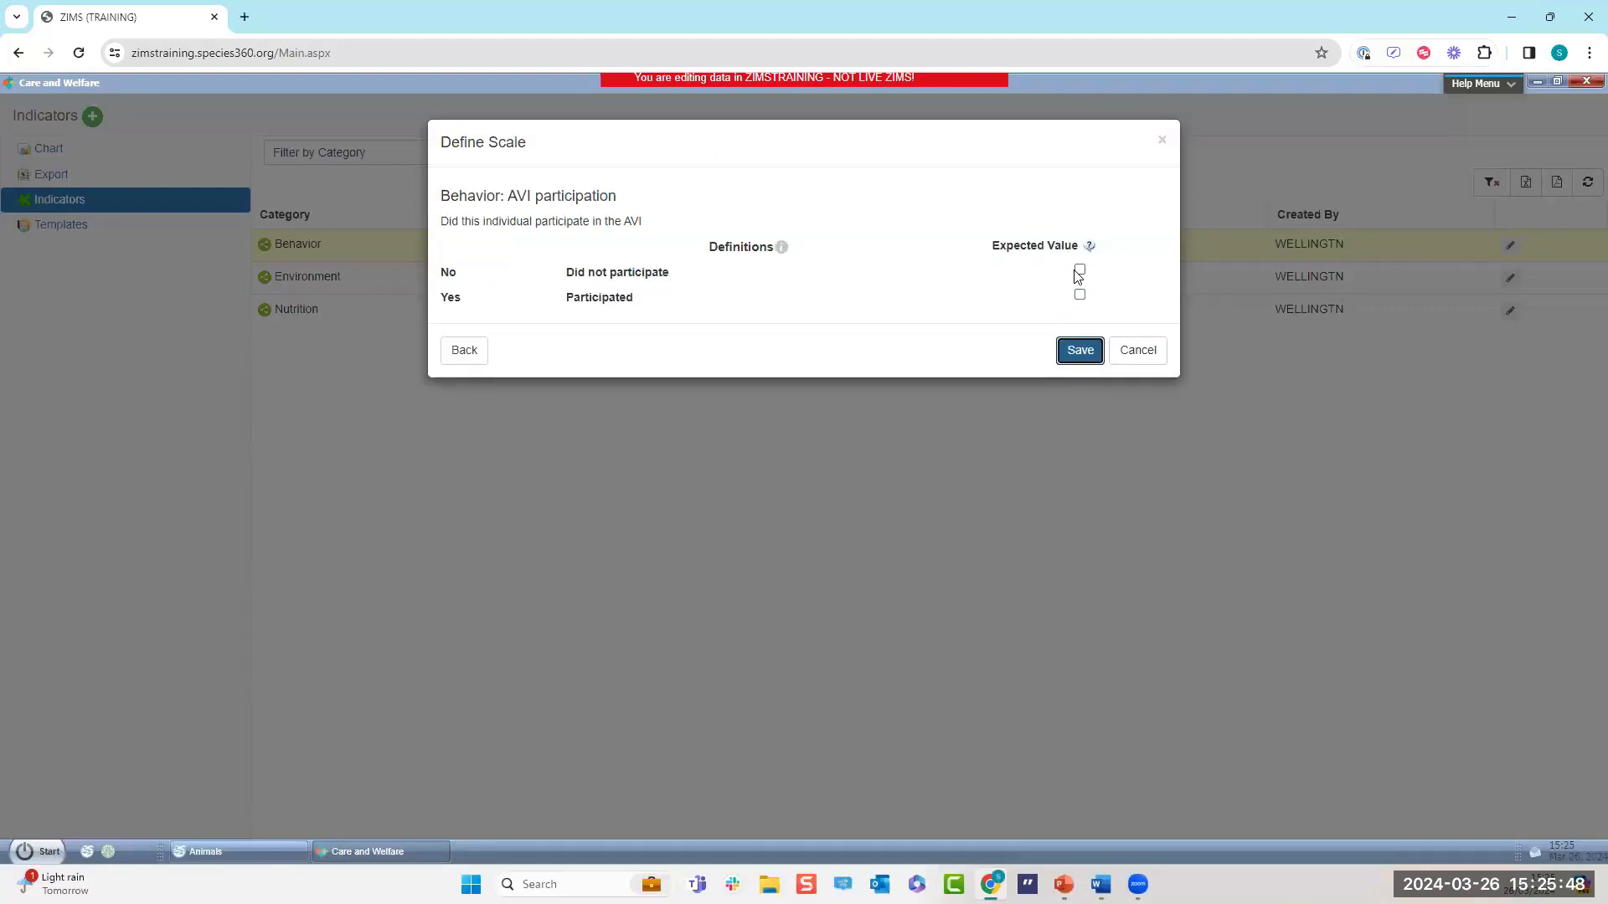
left_click(1140, 349)
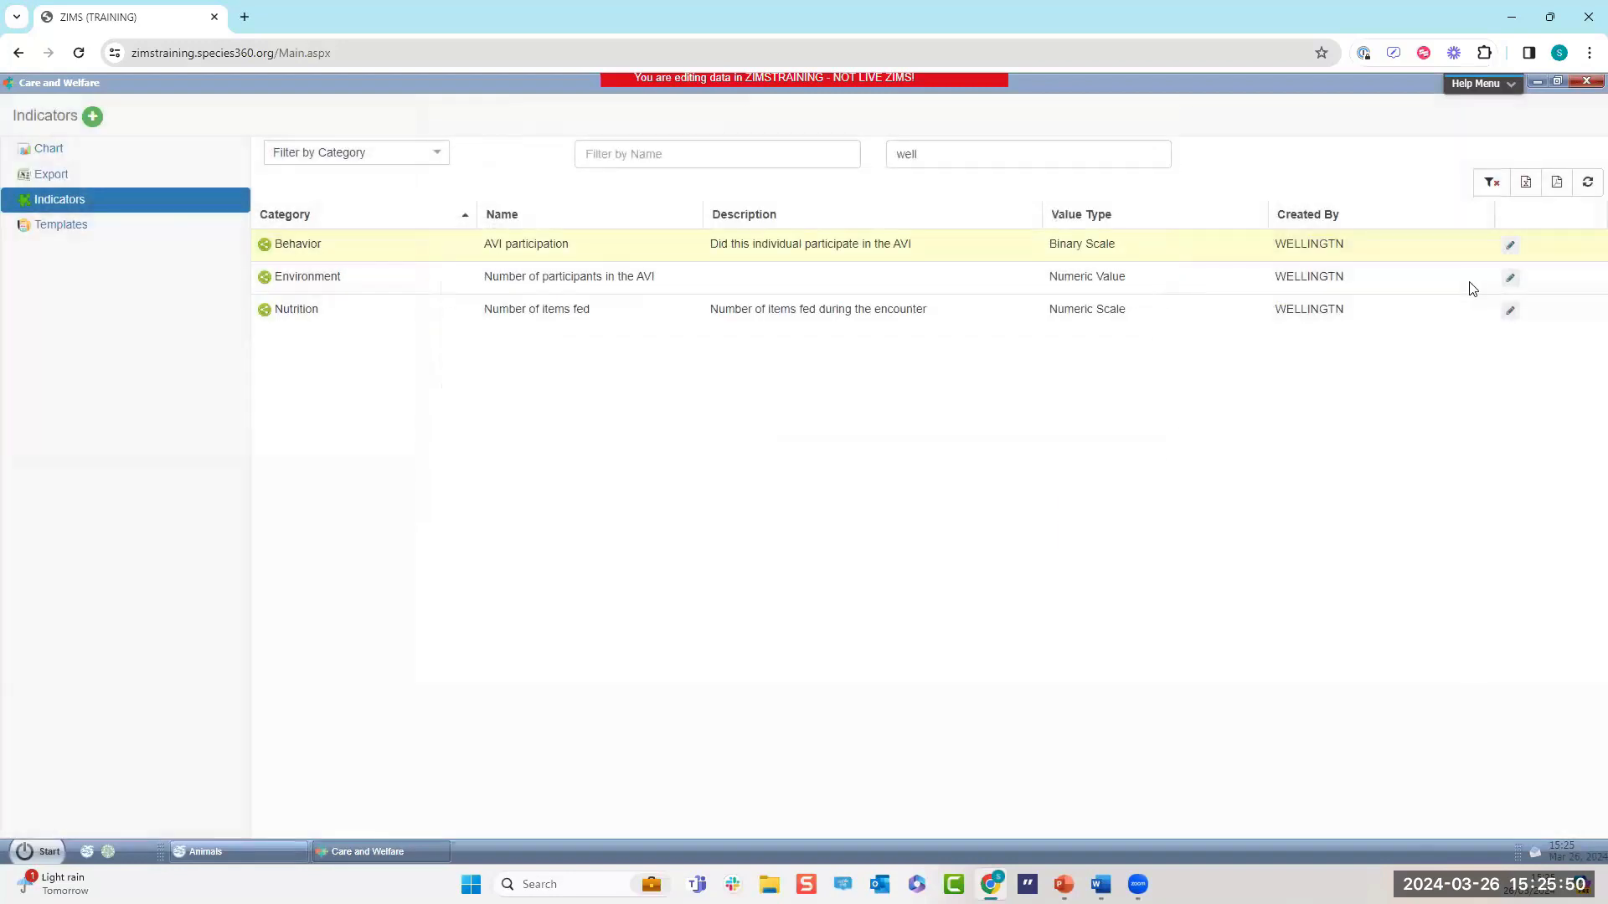
left_click(1510, 282)
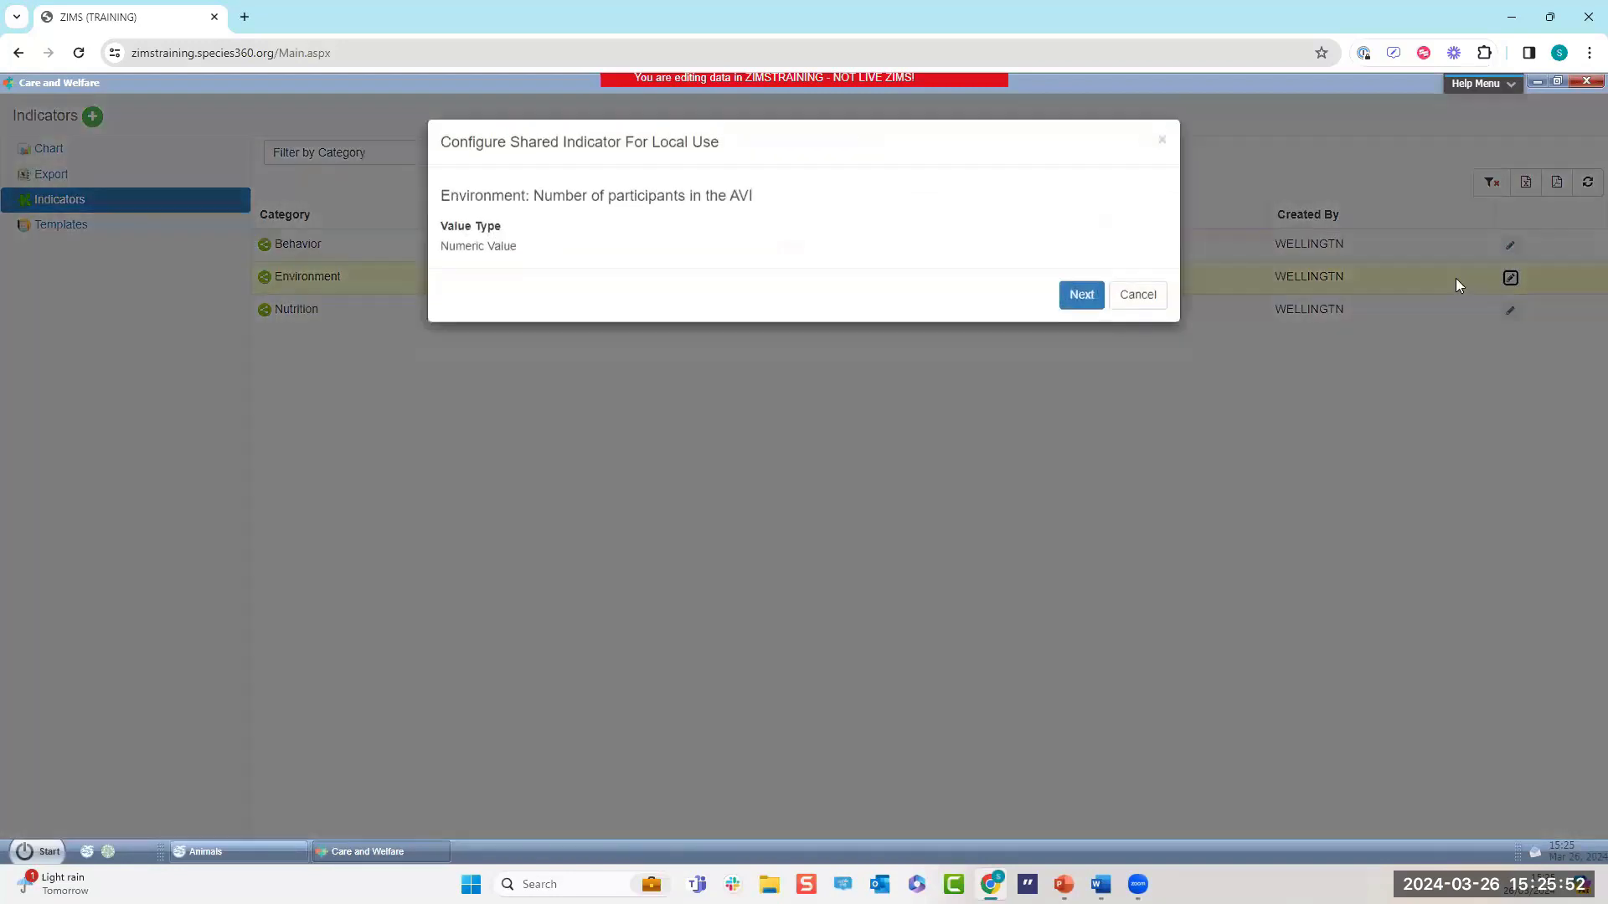
left_click(1082, 295)
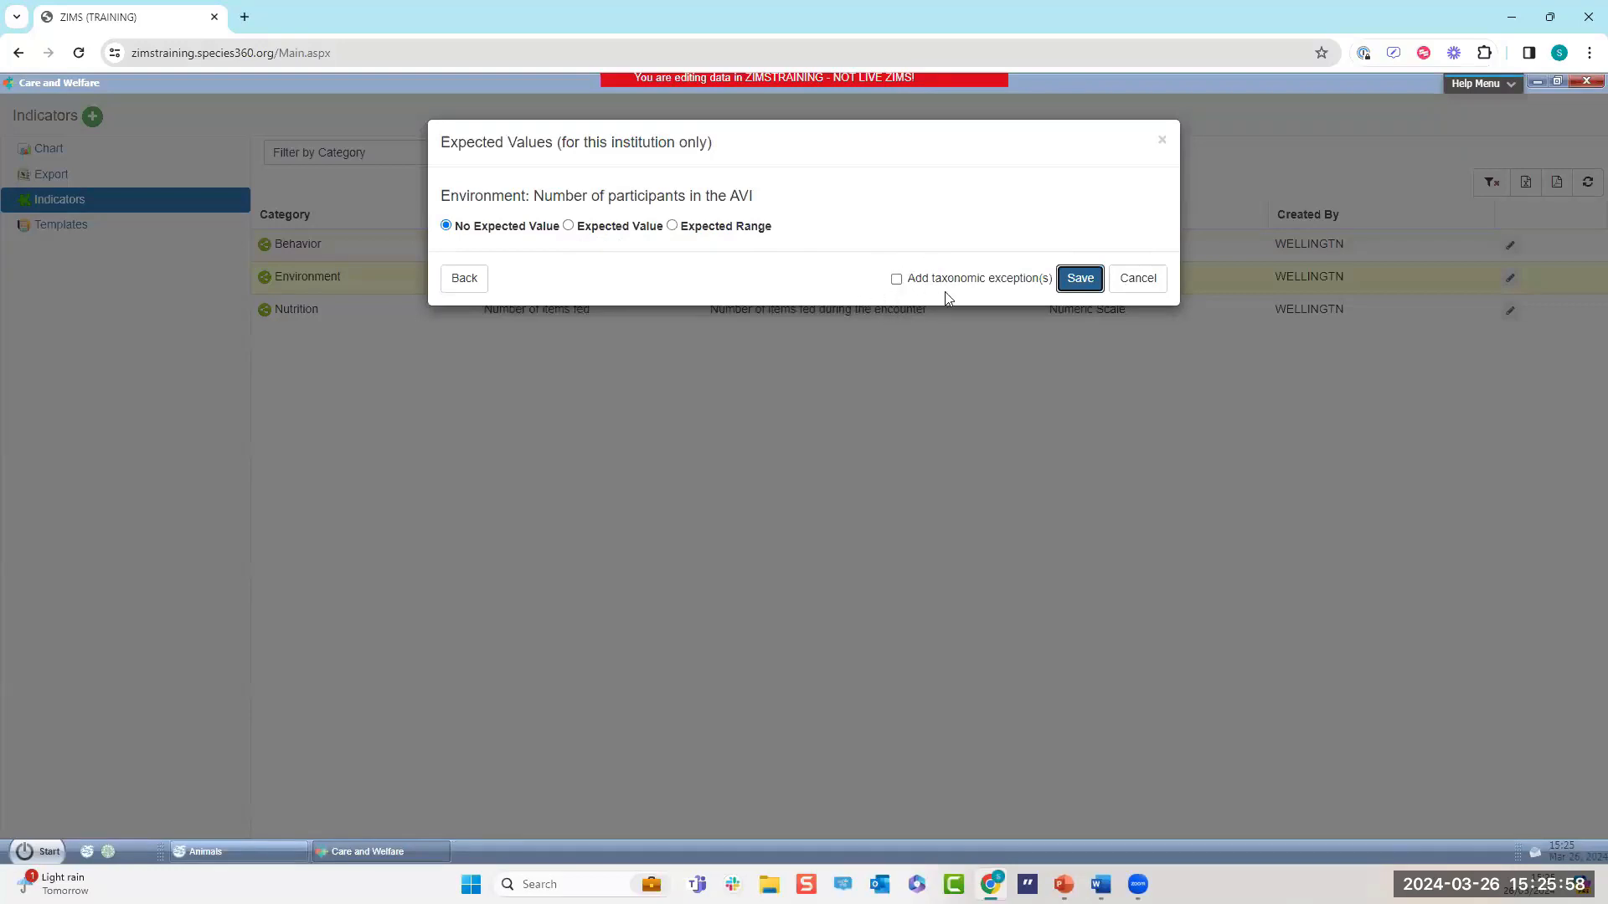
left_click(1162, 144)
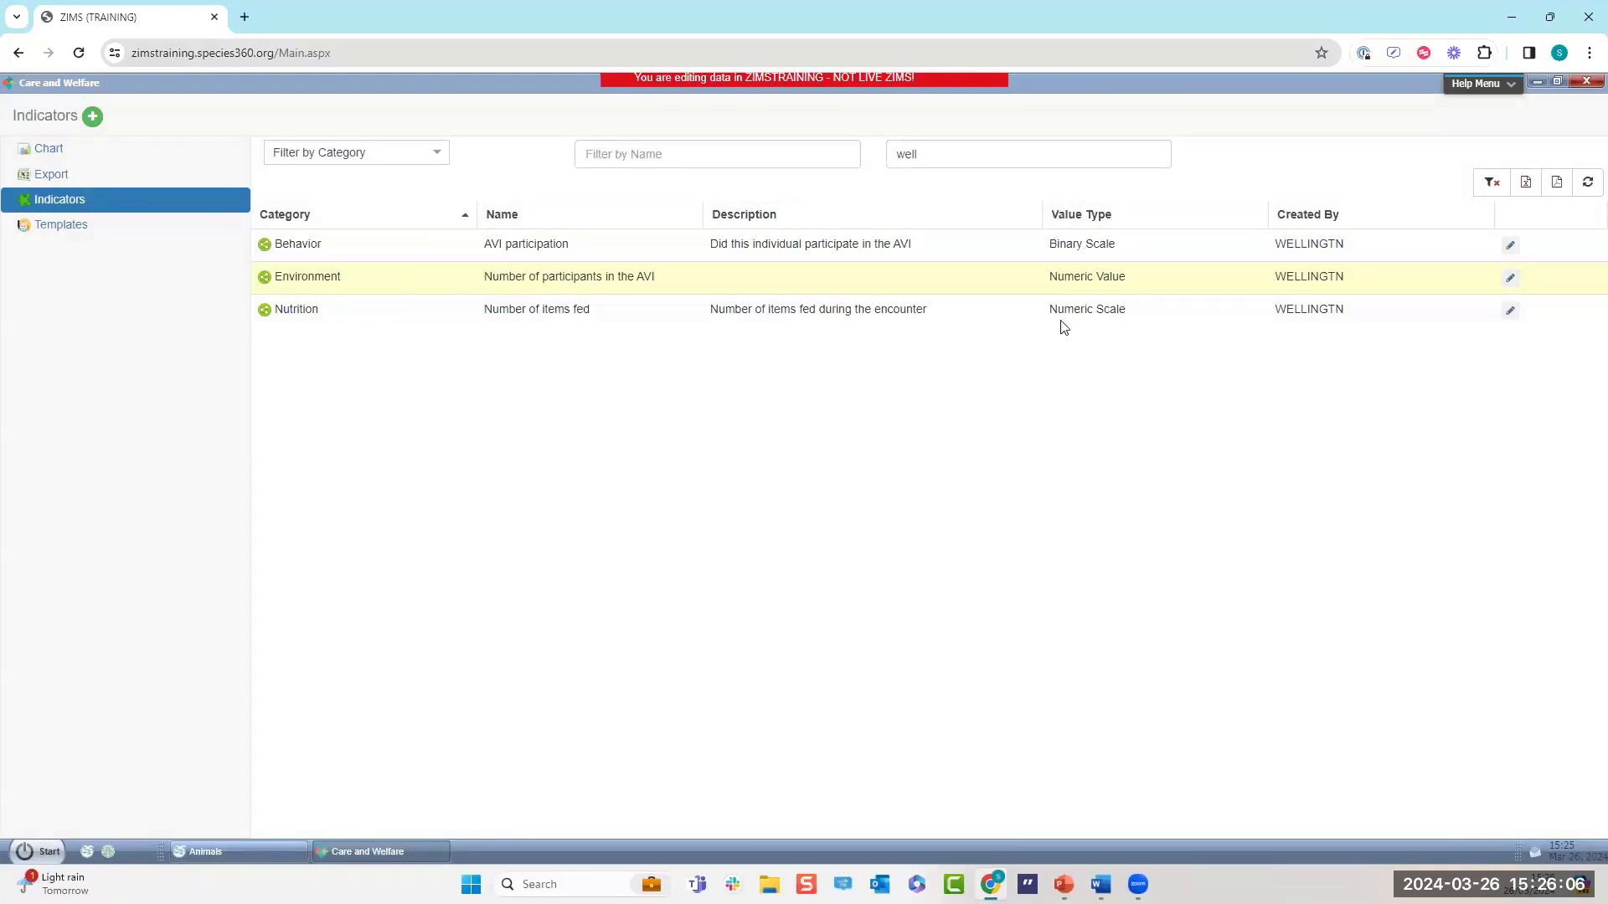
Copy the AVIs template from WELLINGTN and name the copy "Animal Visitor Interactions".
left_click(51, 231)
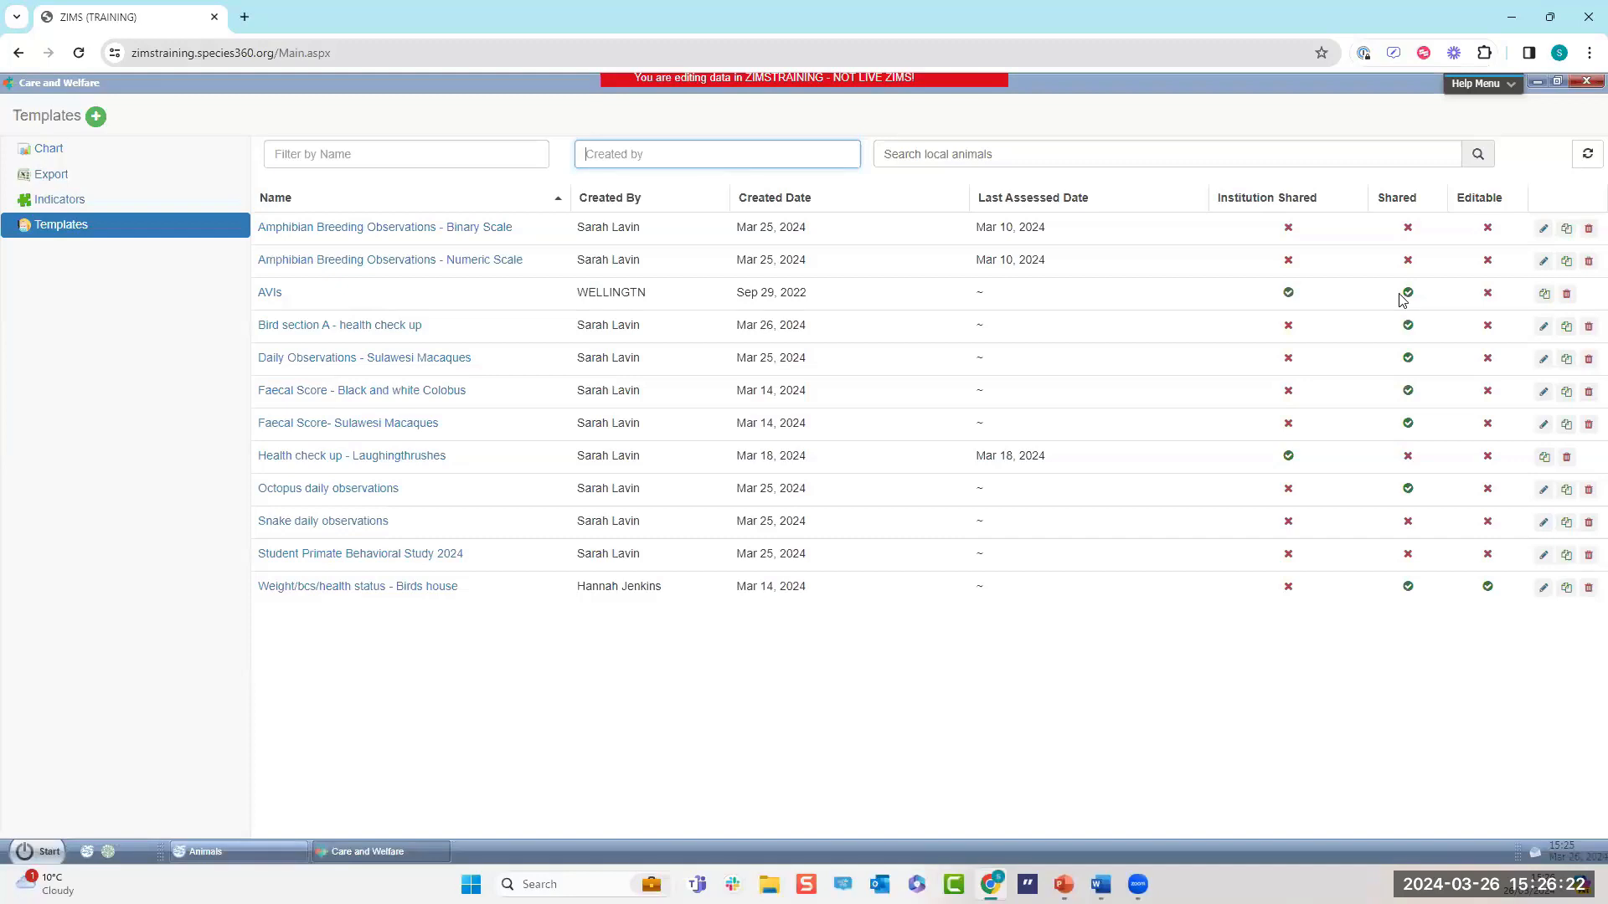
left_click(1544, 296)
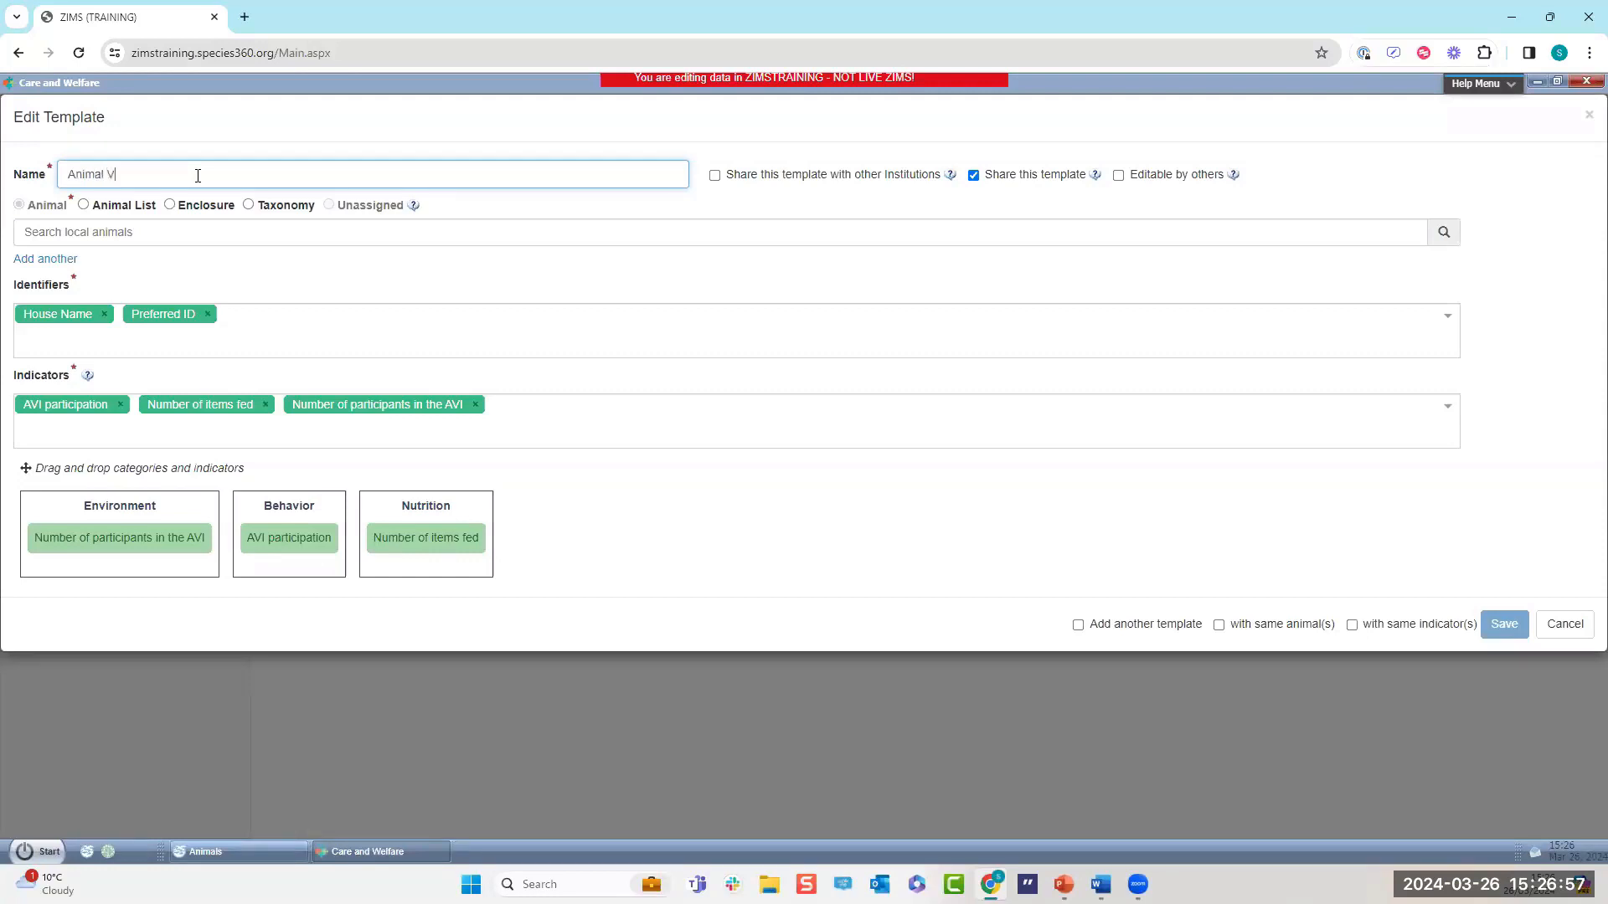
type("itor Interactions")
Assign the template by taxonomy to the species Ailurus fulgens (Red panda) and Lemur catta (Ring-tailed lemur).
left_click(248, 204)
left_click(205, 241)
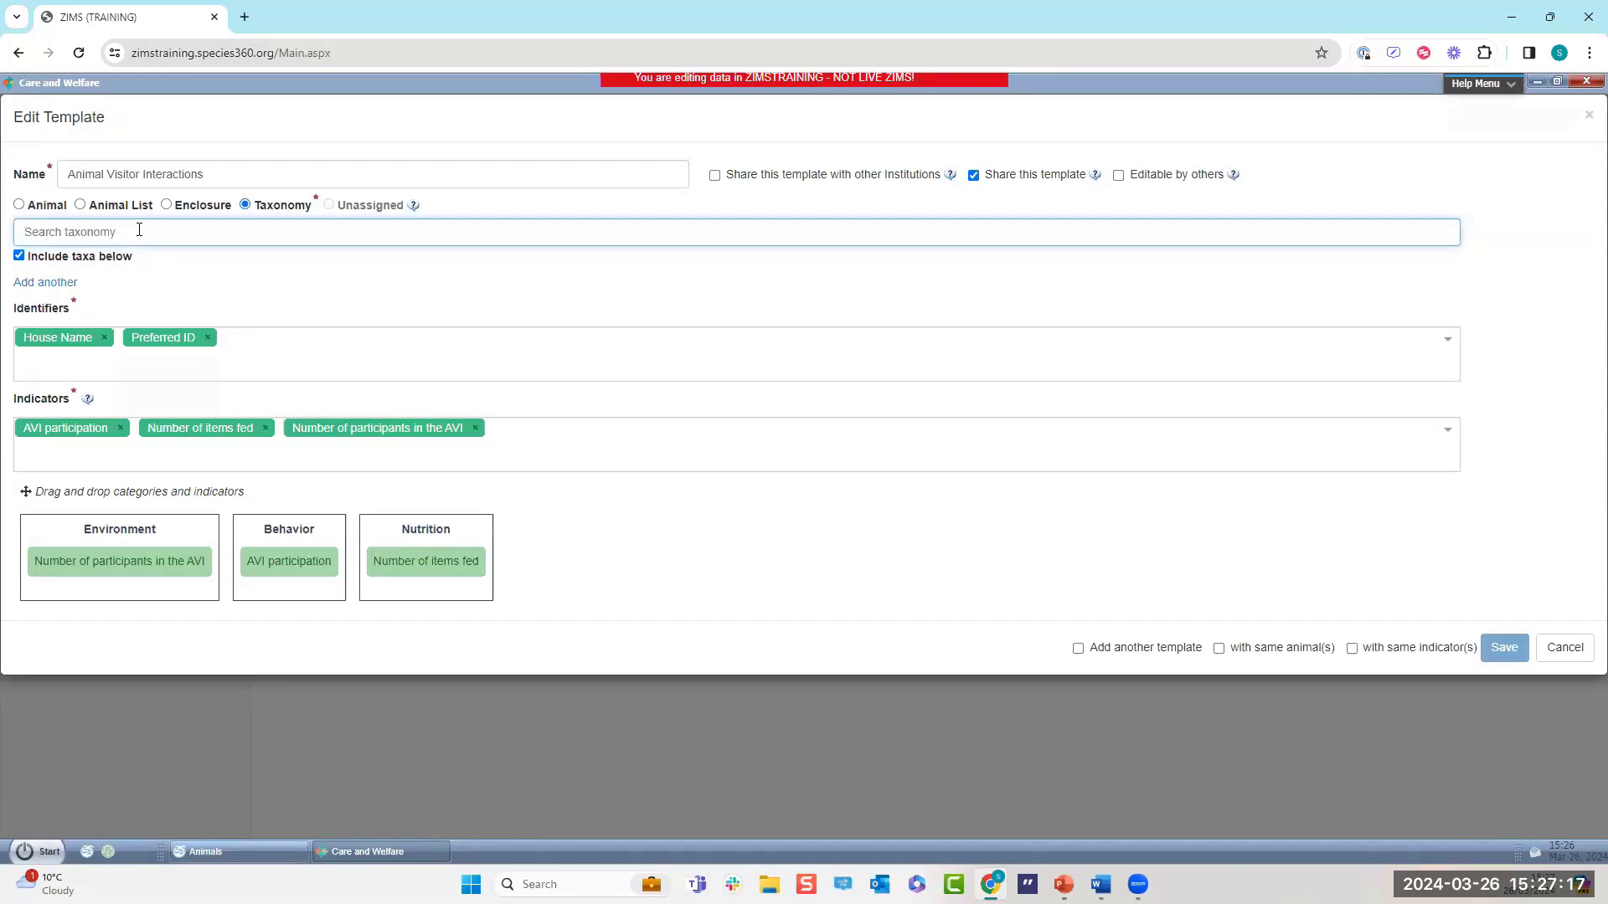
type("red panda")
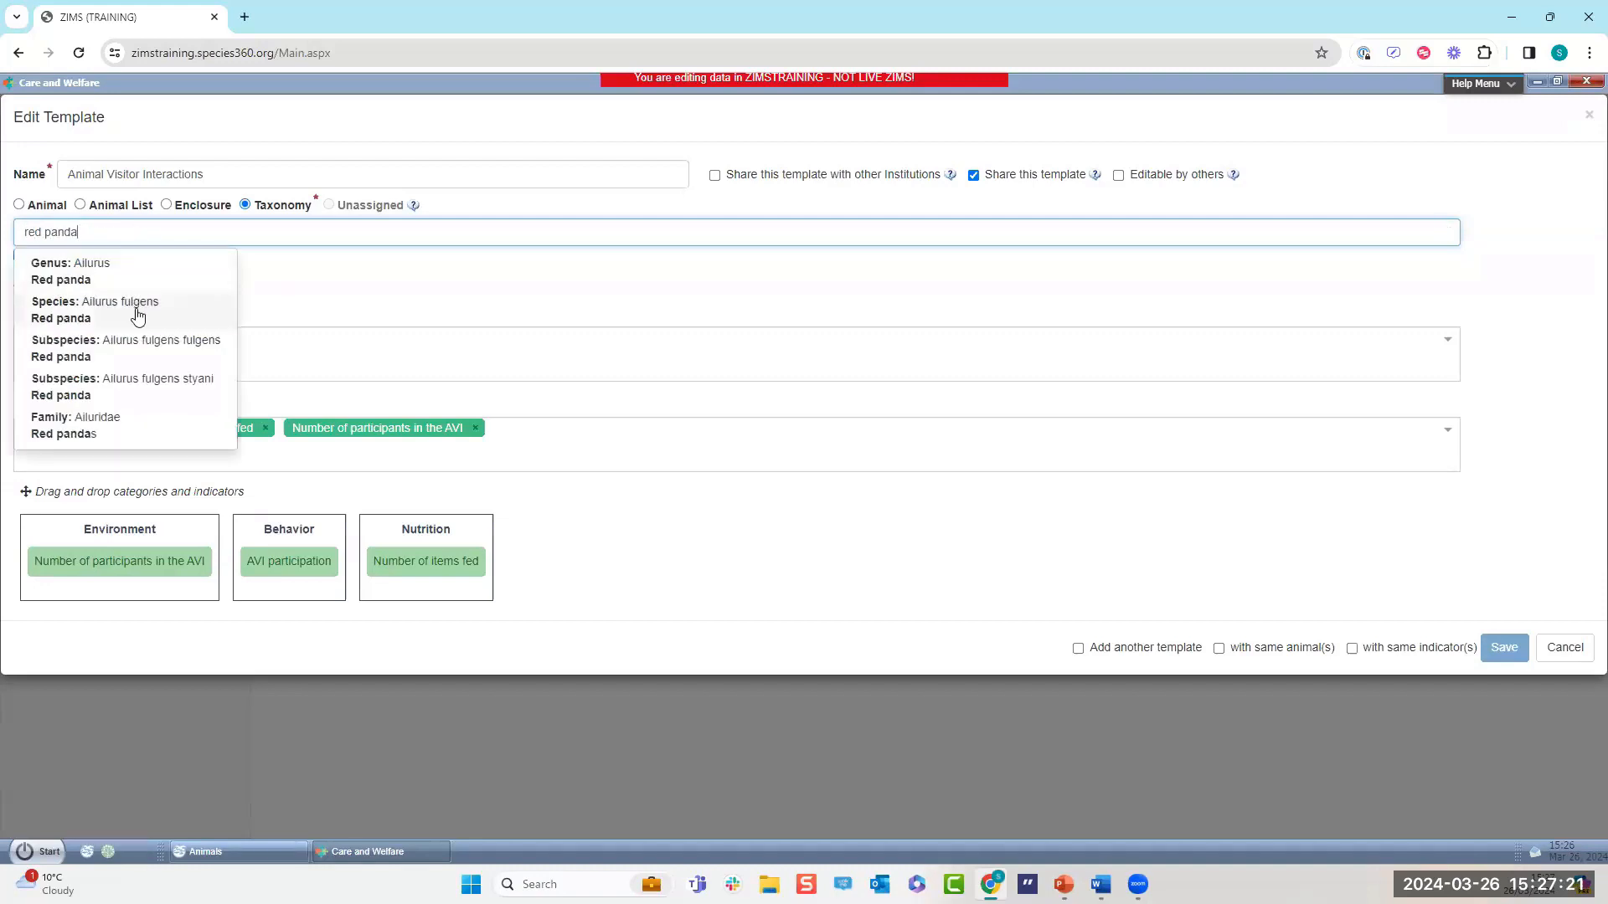
left_click(138, 315)
left_click(69, 285)
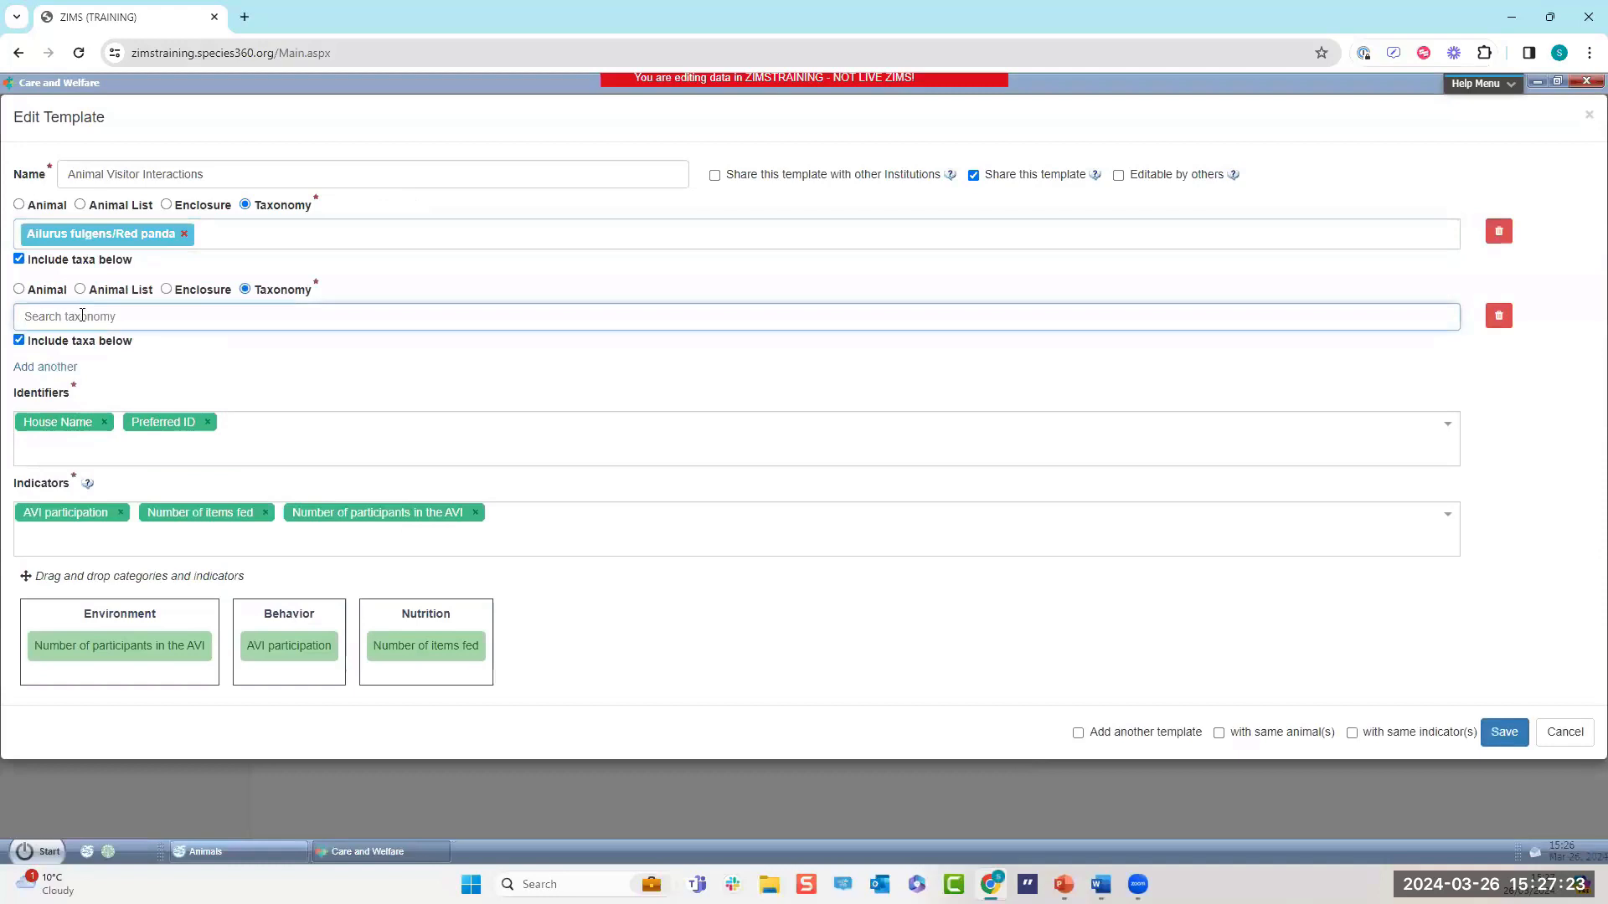
type("lemur catt")
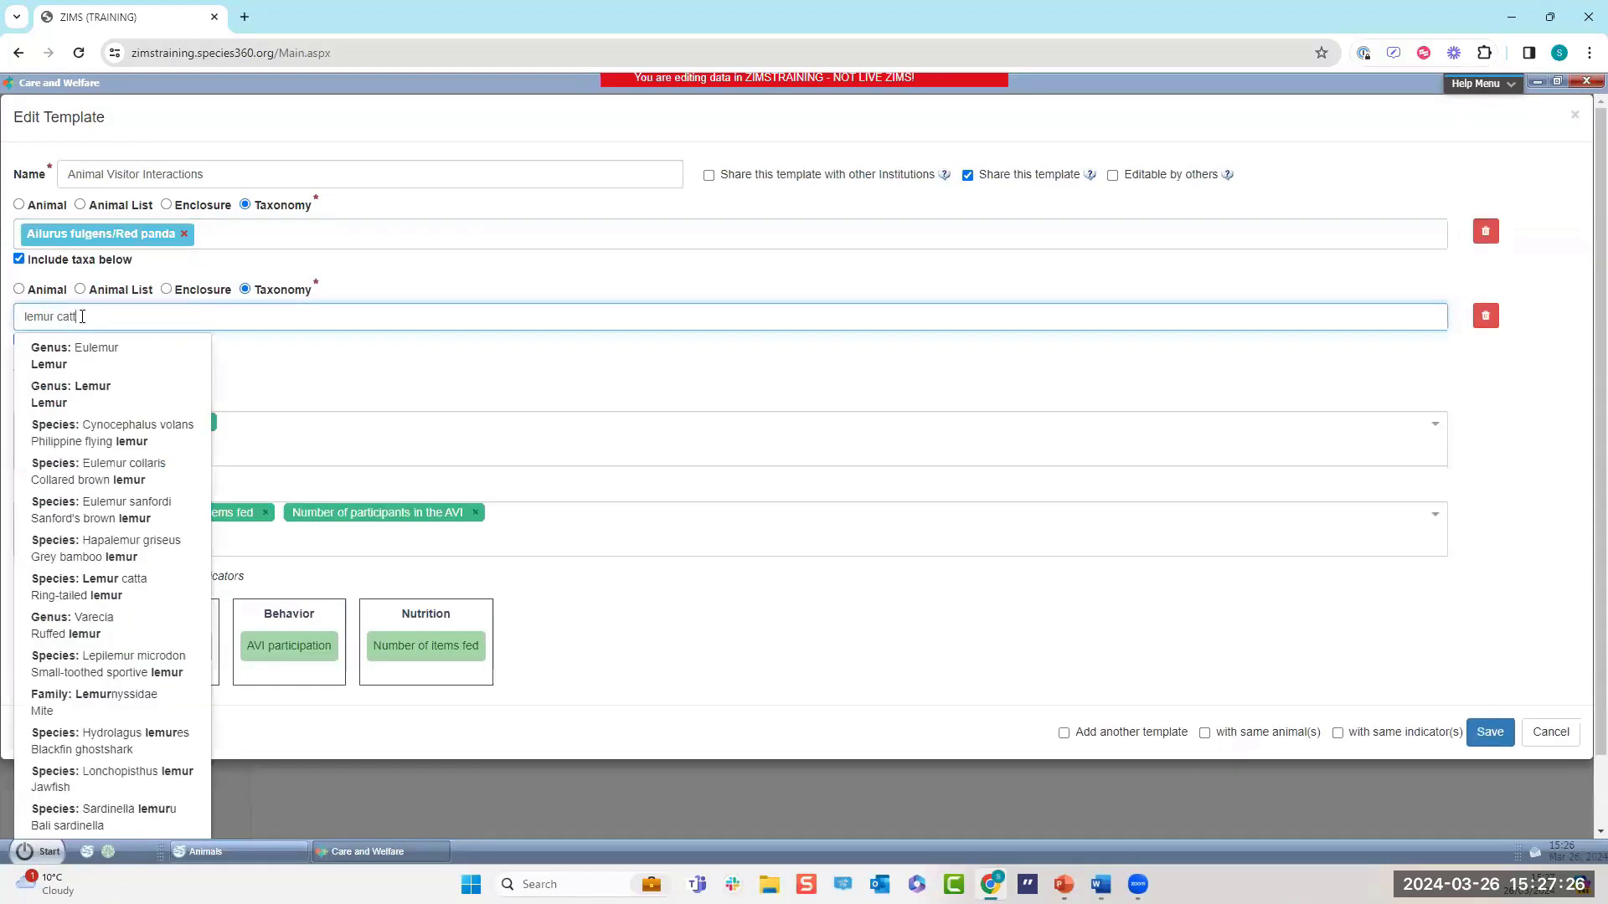
type("a")
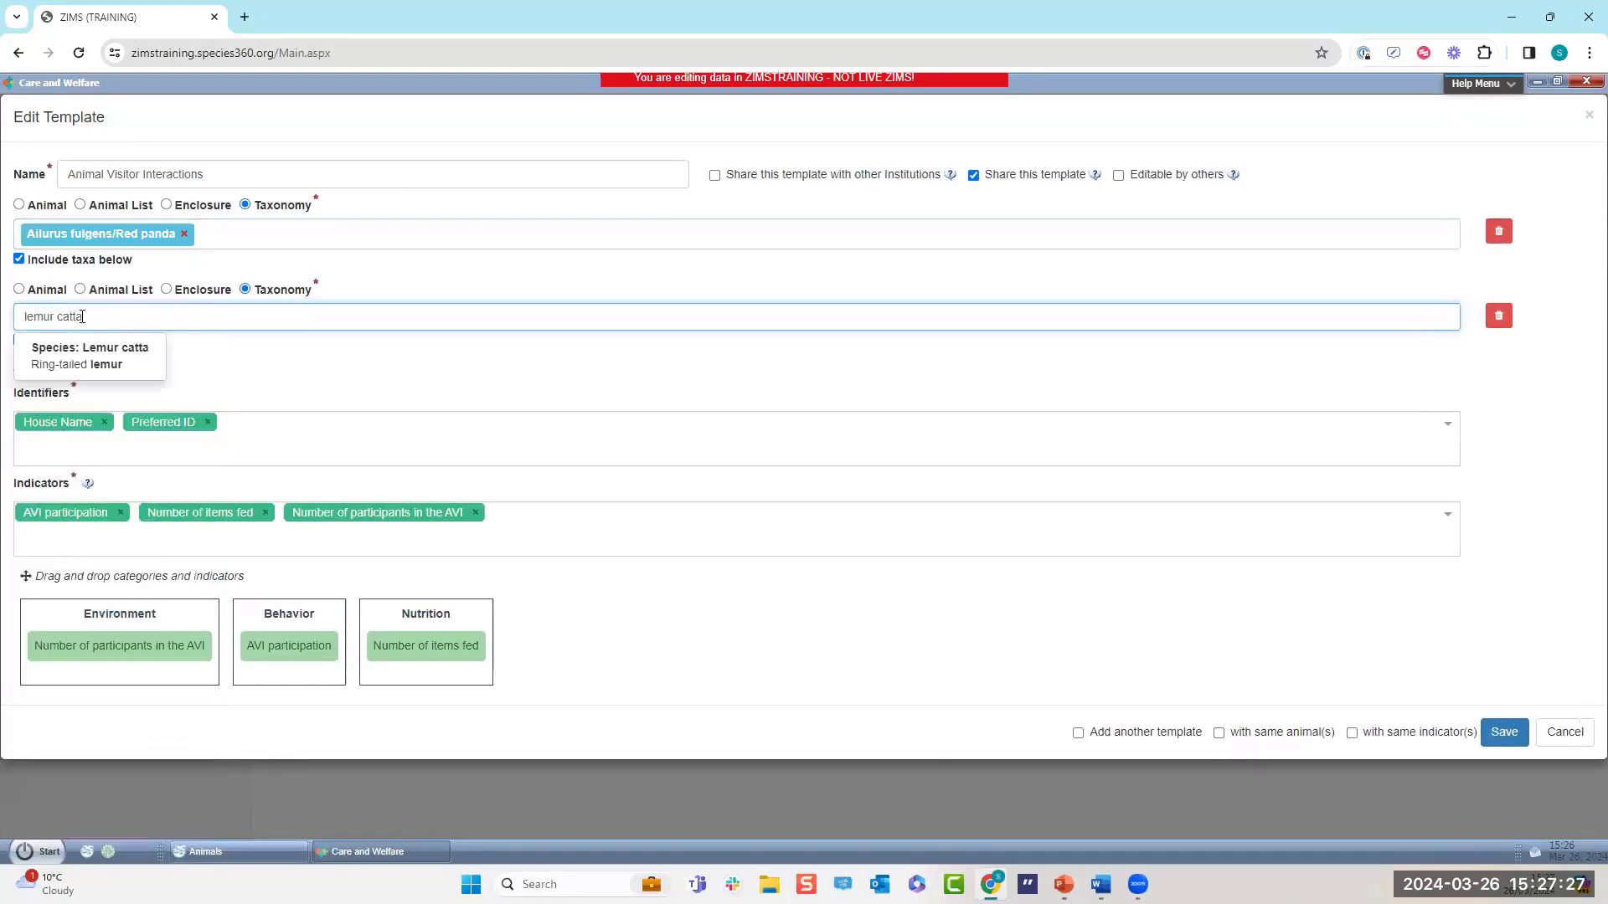
left_click(79, 359)
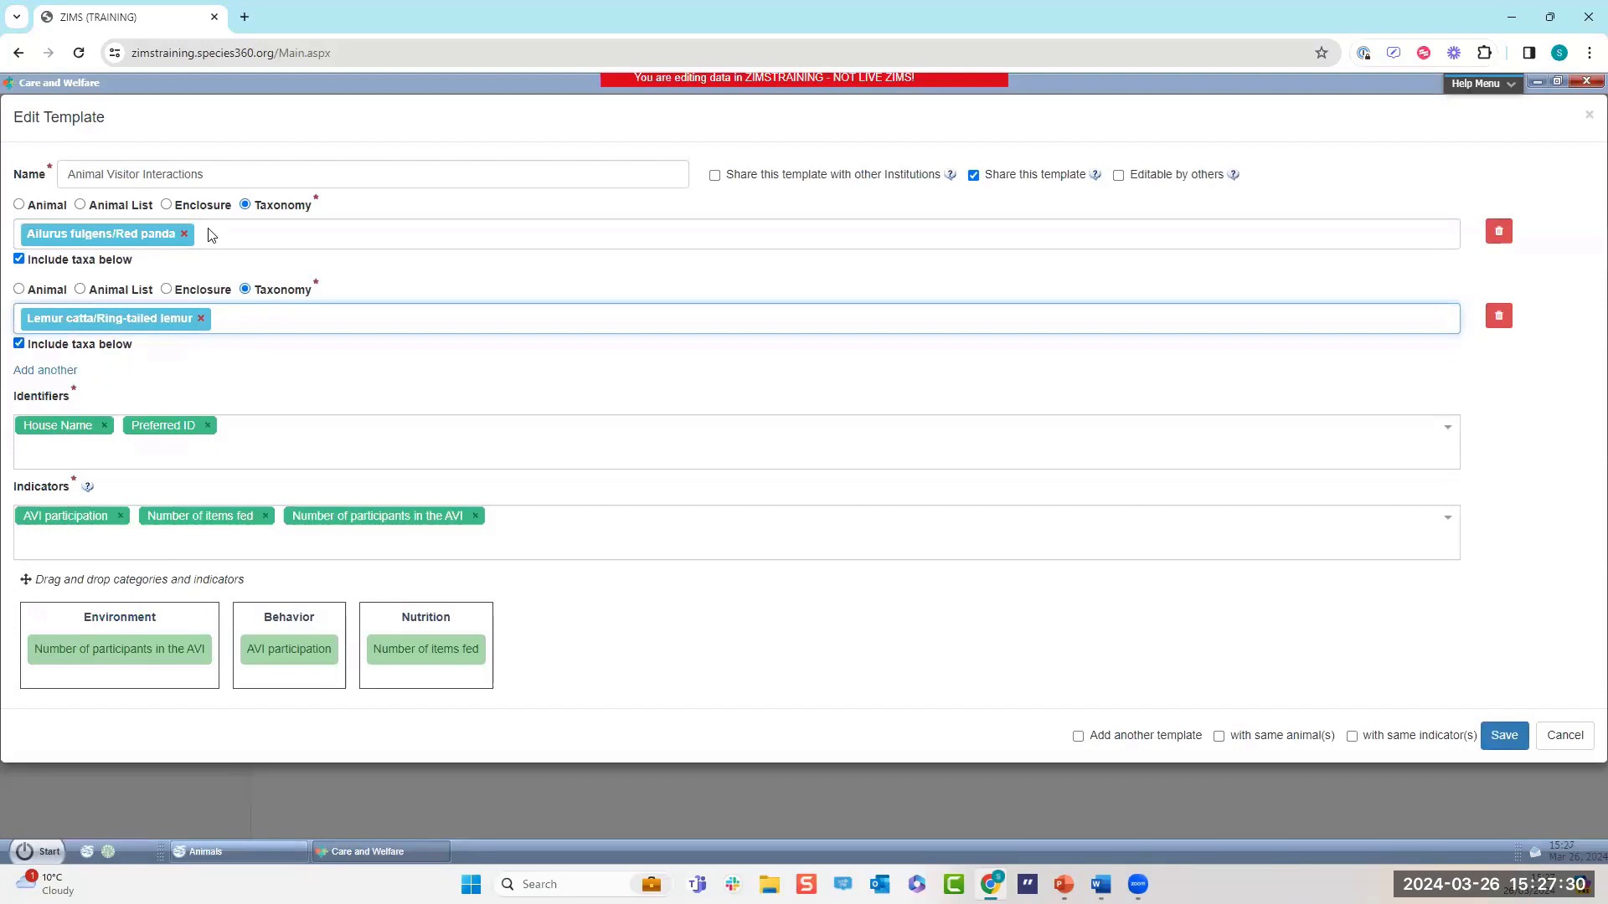
Add Local ID and Common Name to the template's identifiers and remove Preferred ID.
left_click(348, 443)
left_click(86, 487)
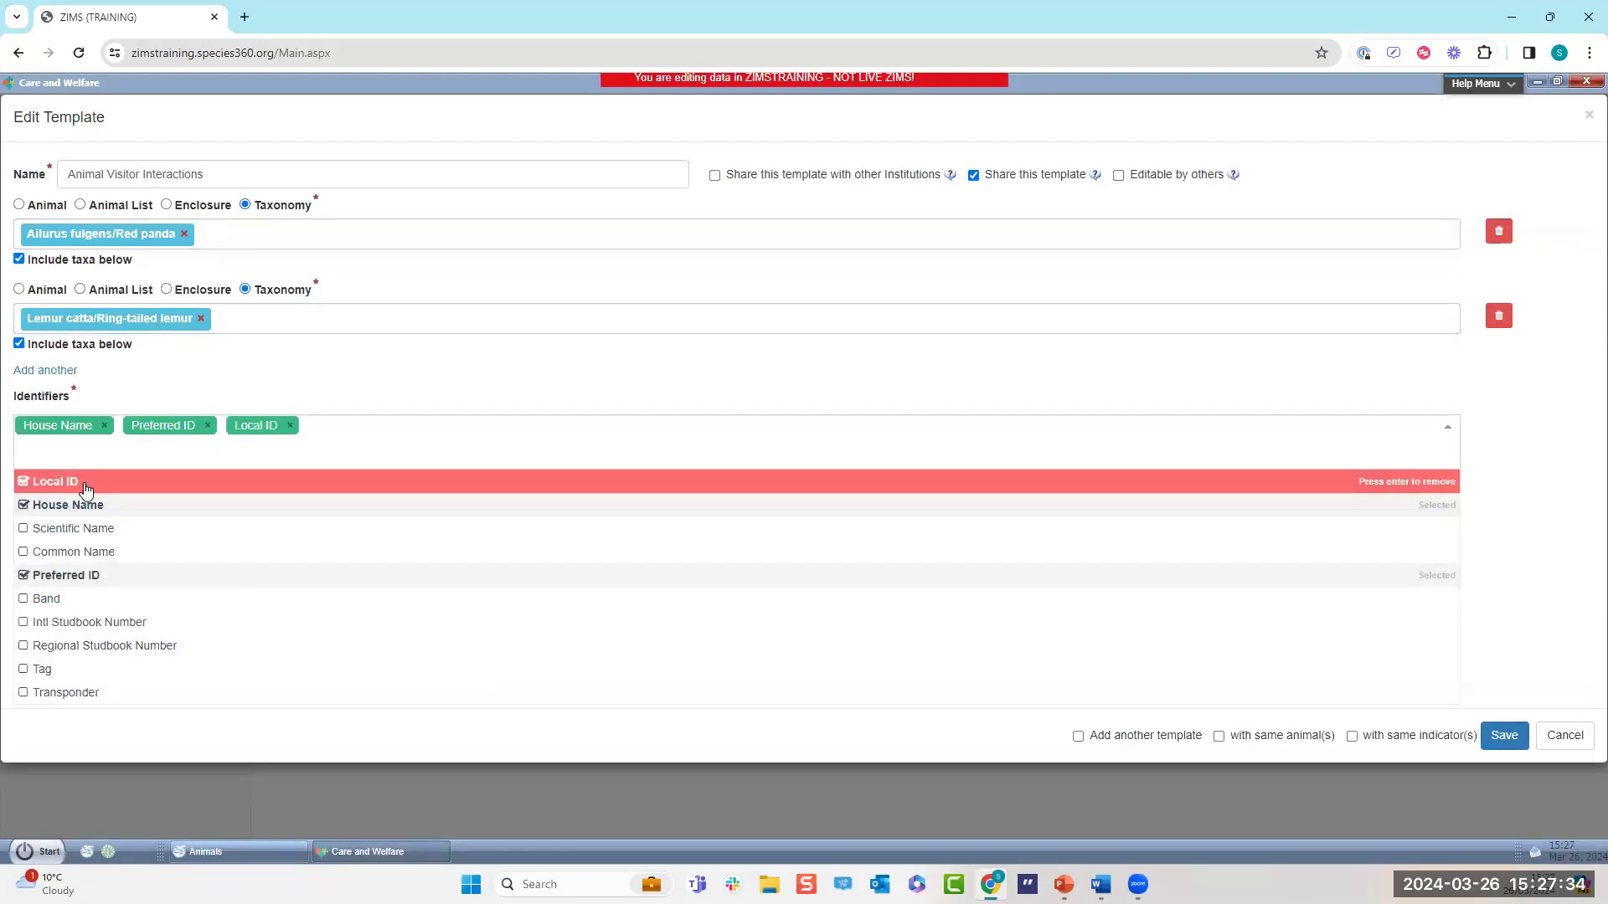
left_click(69, 552)
left_click(67, 578)
left_click(561, 386)
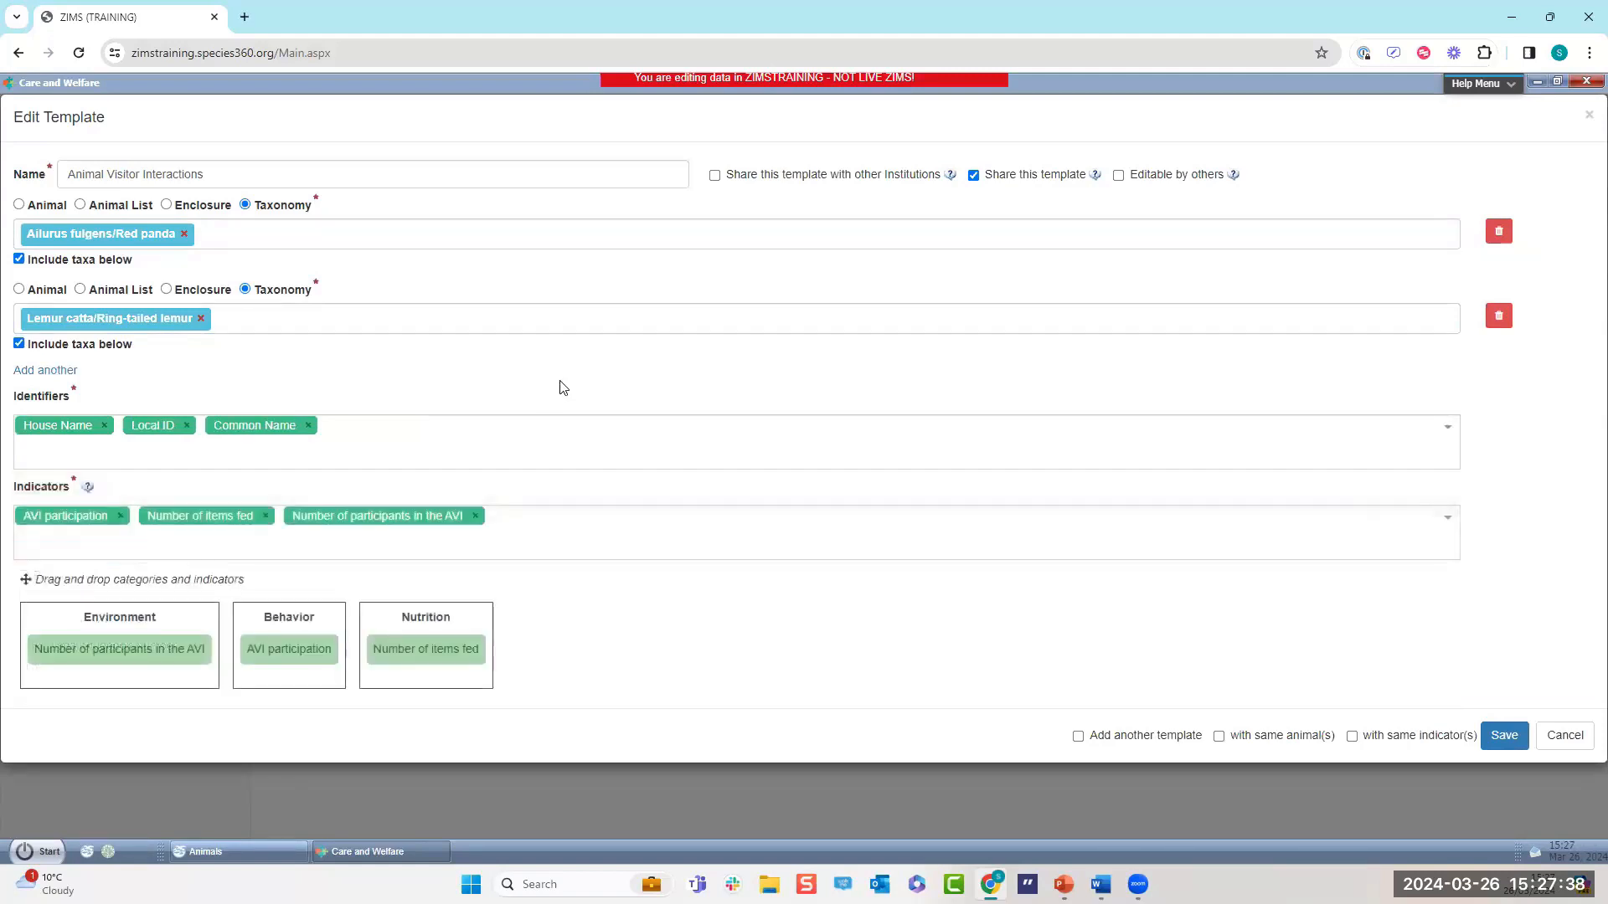
Add the "Post Animal-Visitor interaction behaviour" indicator to the template and save it.
left_click(543, 531)
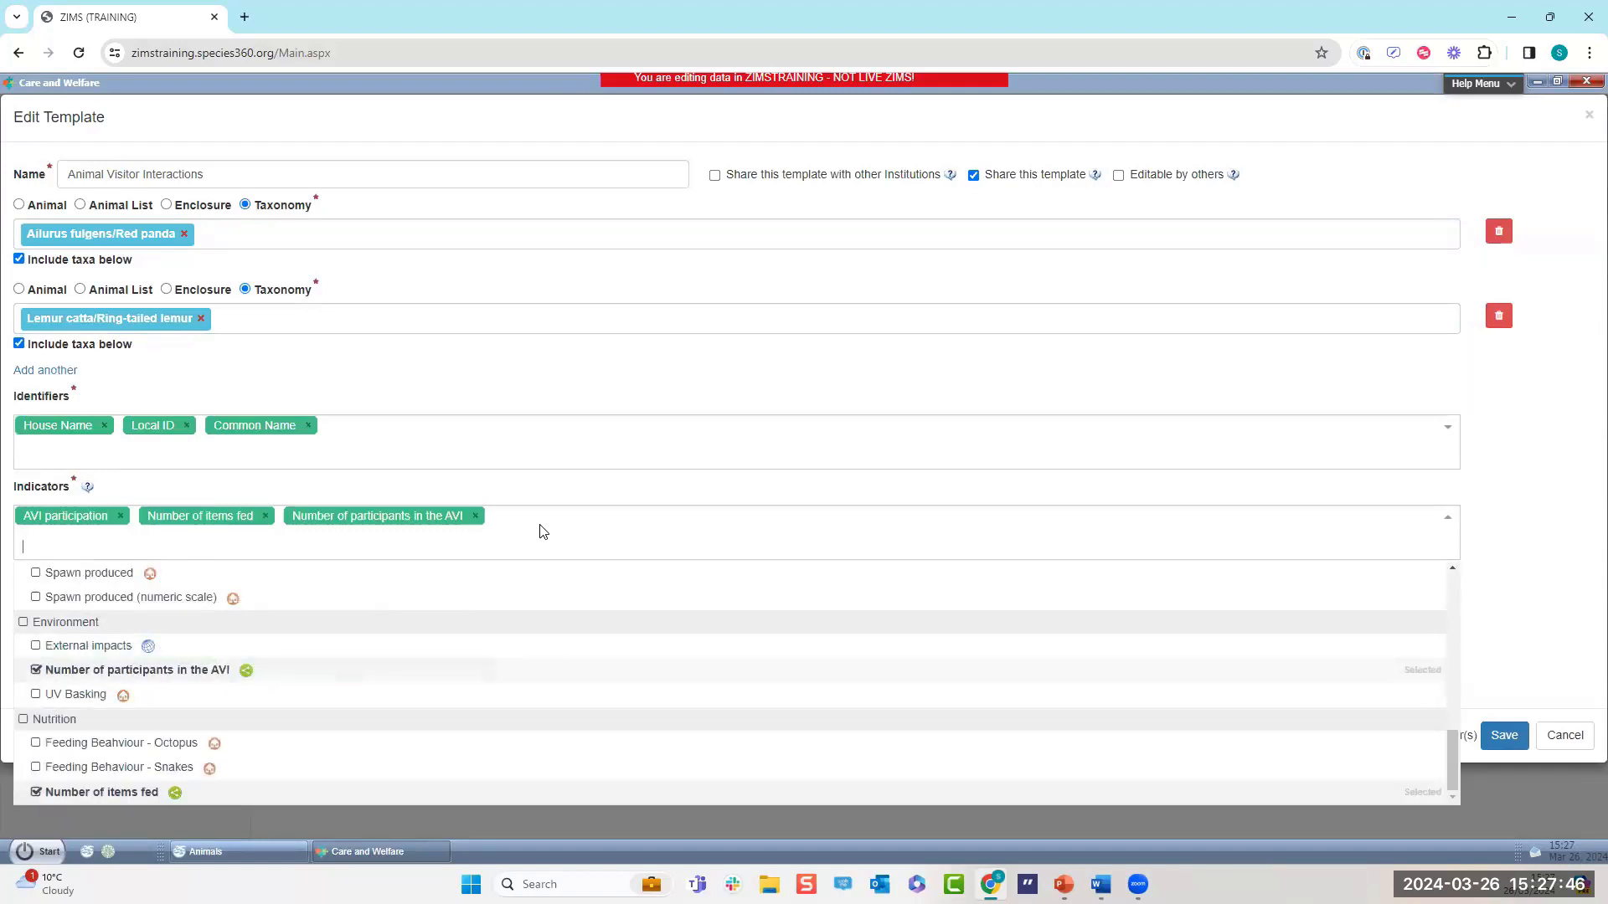
type("pos")
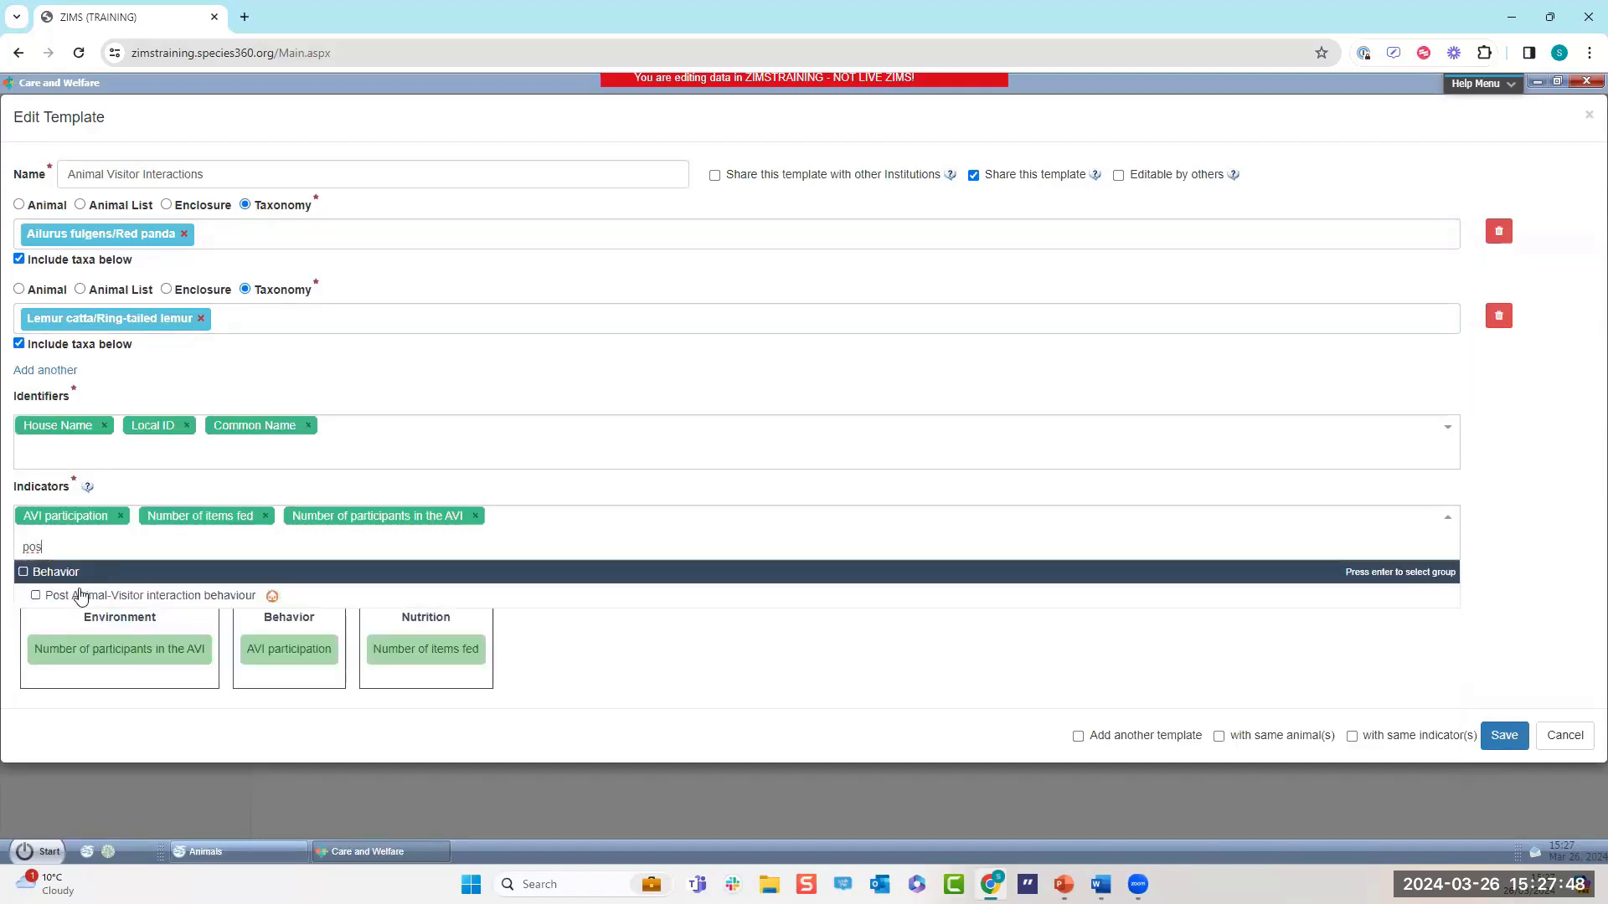
left_click(36, 596)
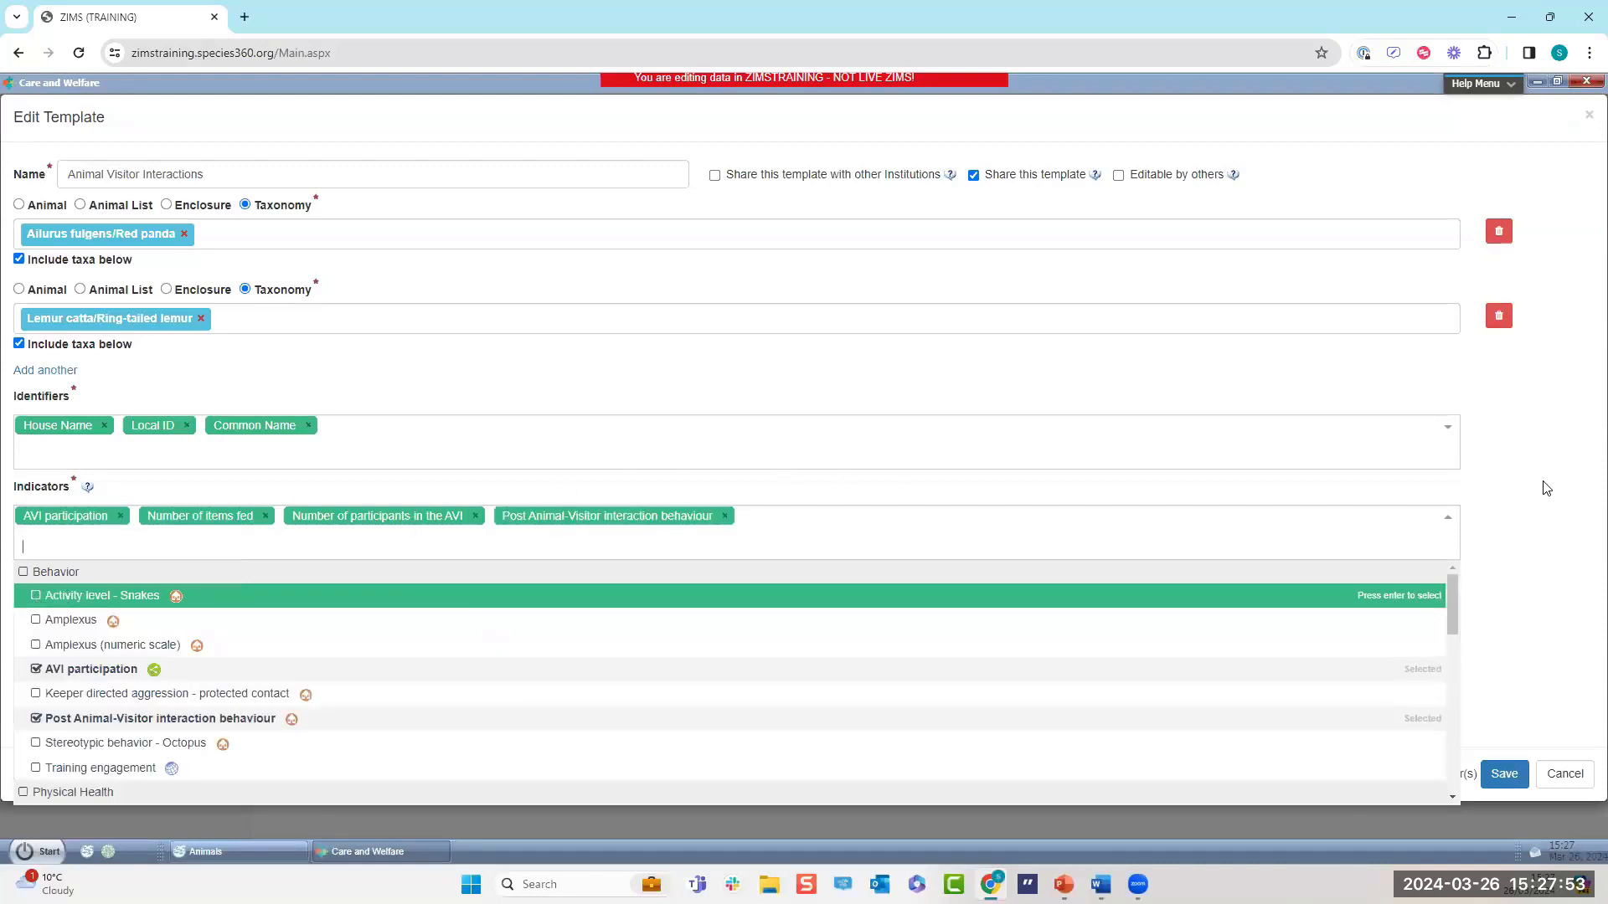
left_click(1519, 494)
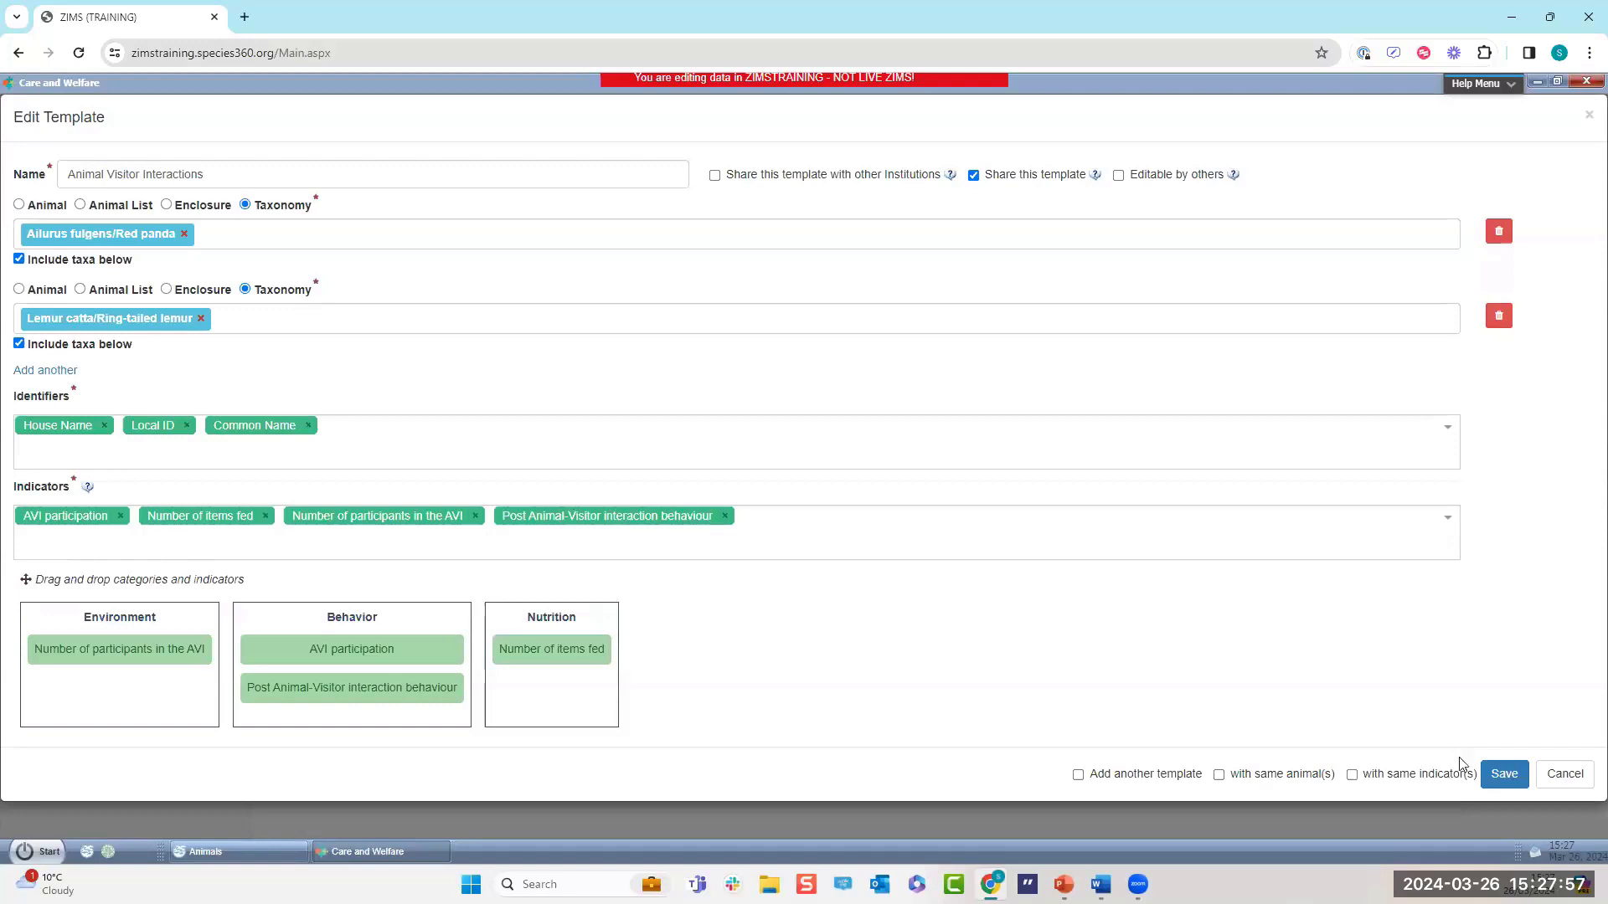
left_click(1505, 772)
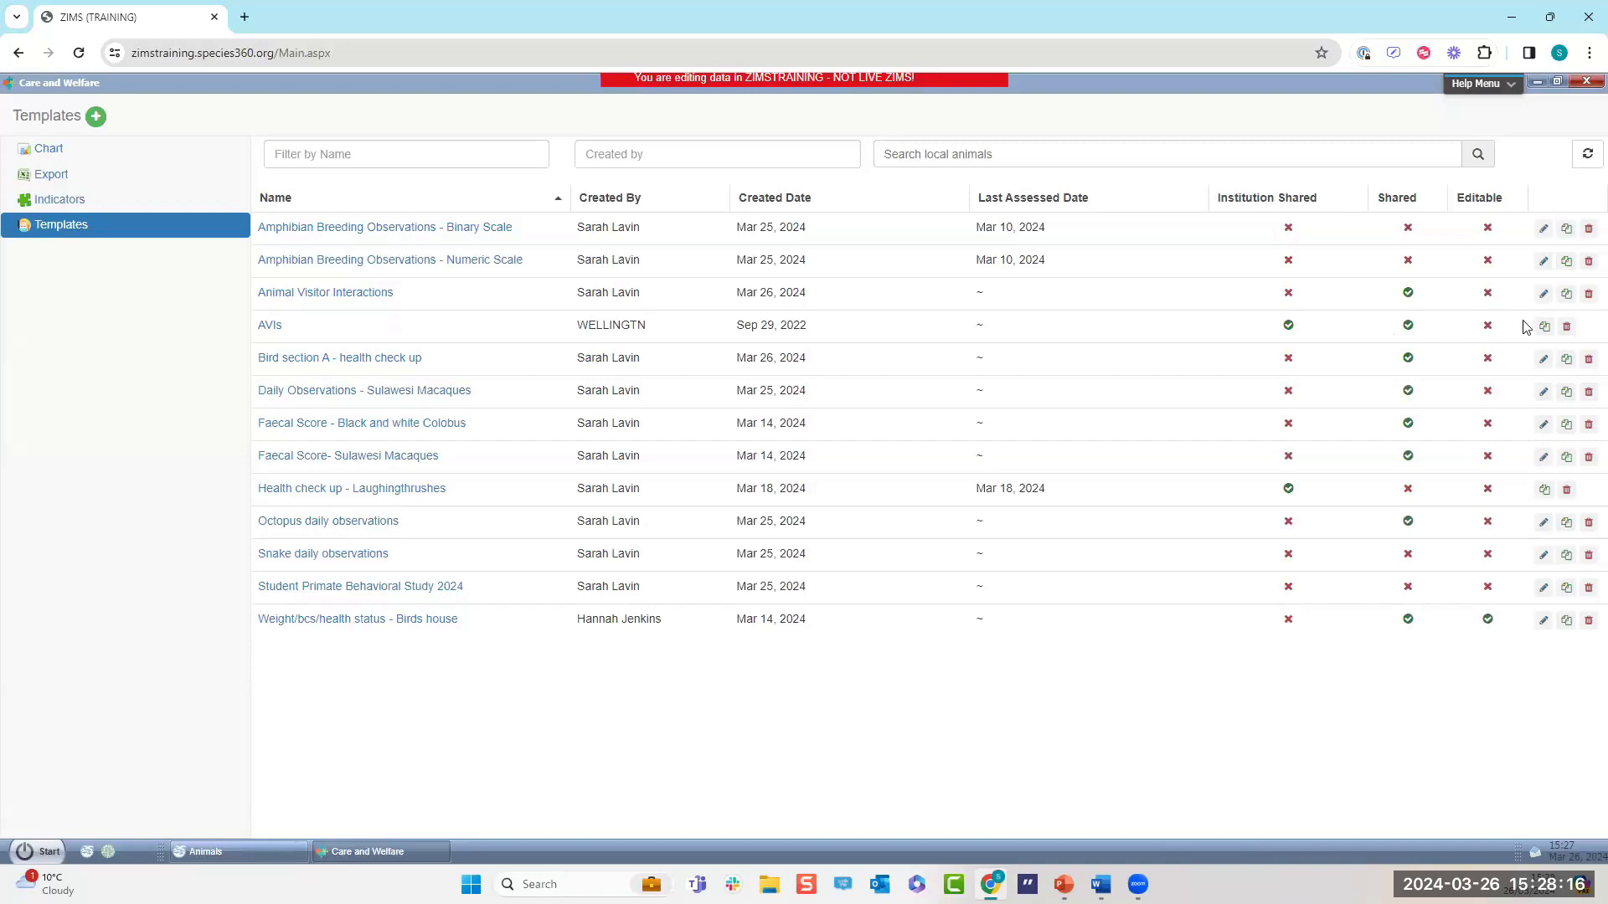
Unaccept the original AVIs template from WELLINGTN.
left_click(1567, 327)
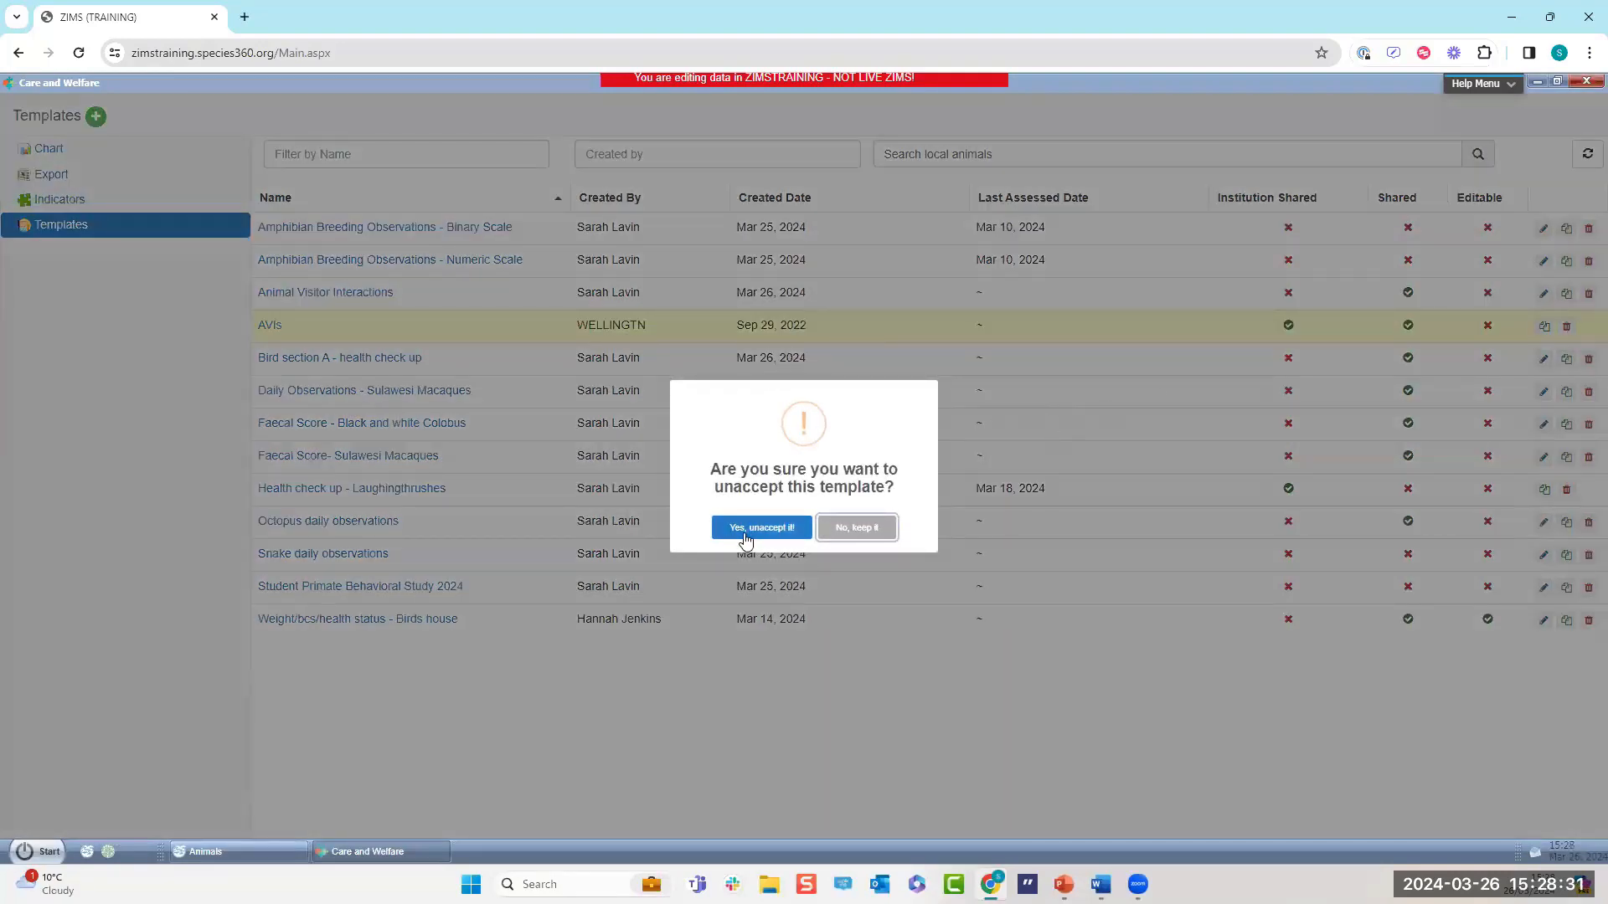
left_click(745, 527)
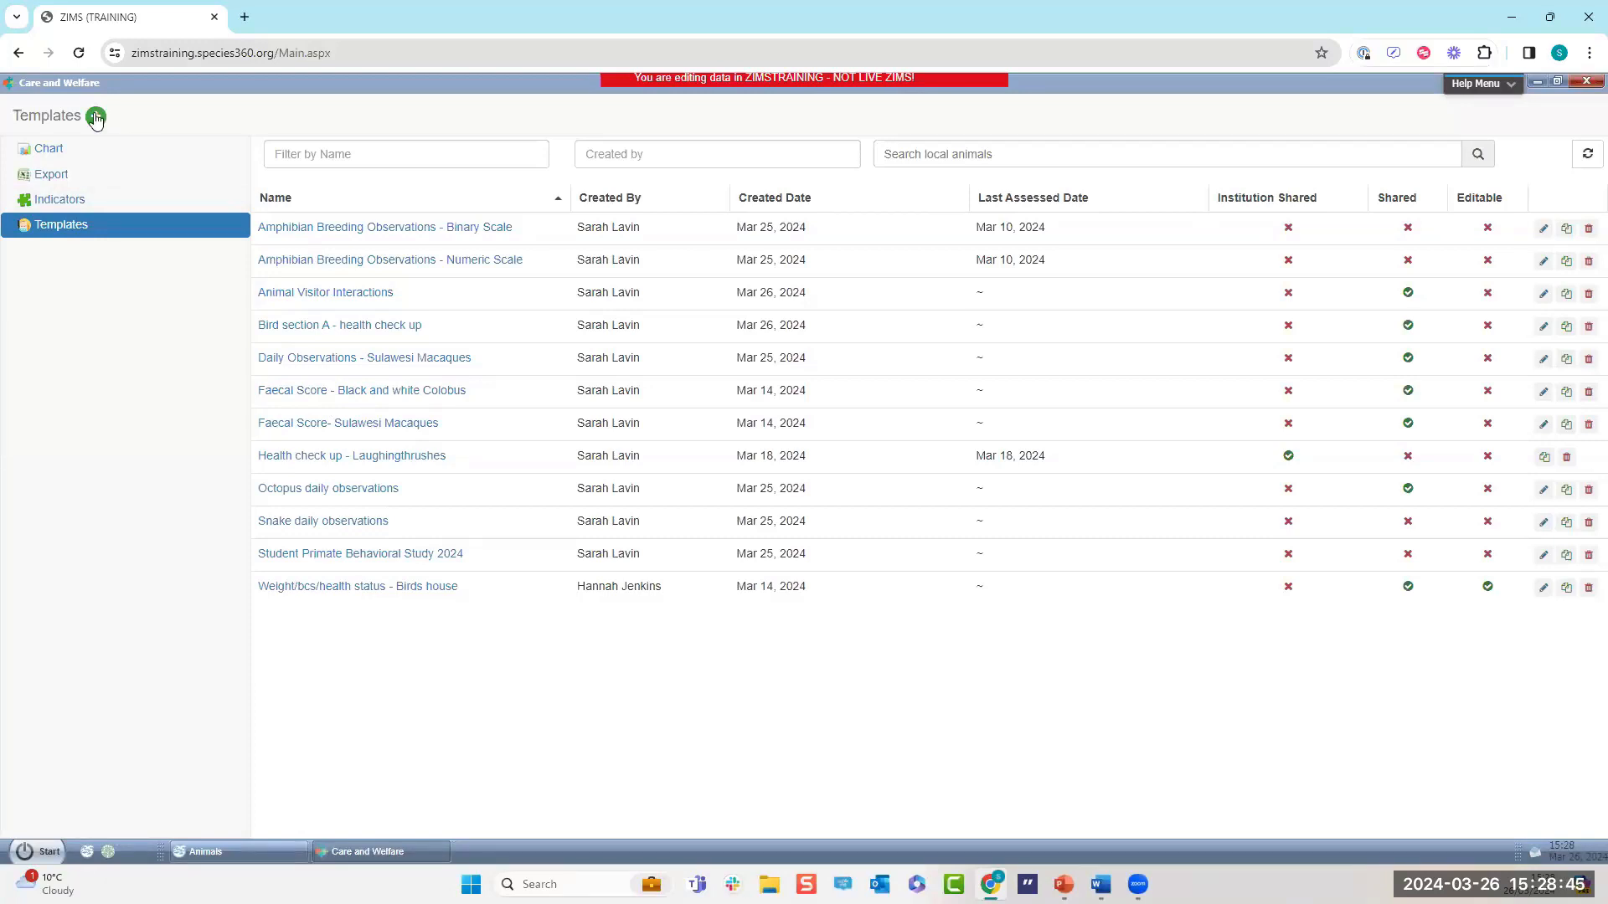
Add the globally shared "Faecal score" template from LONDON RP, named "Faecal score - Ring tailed lemurs", with the taxonomy Lemur catta.
left_click(95, 118)
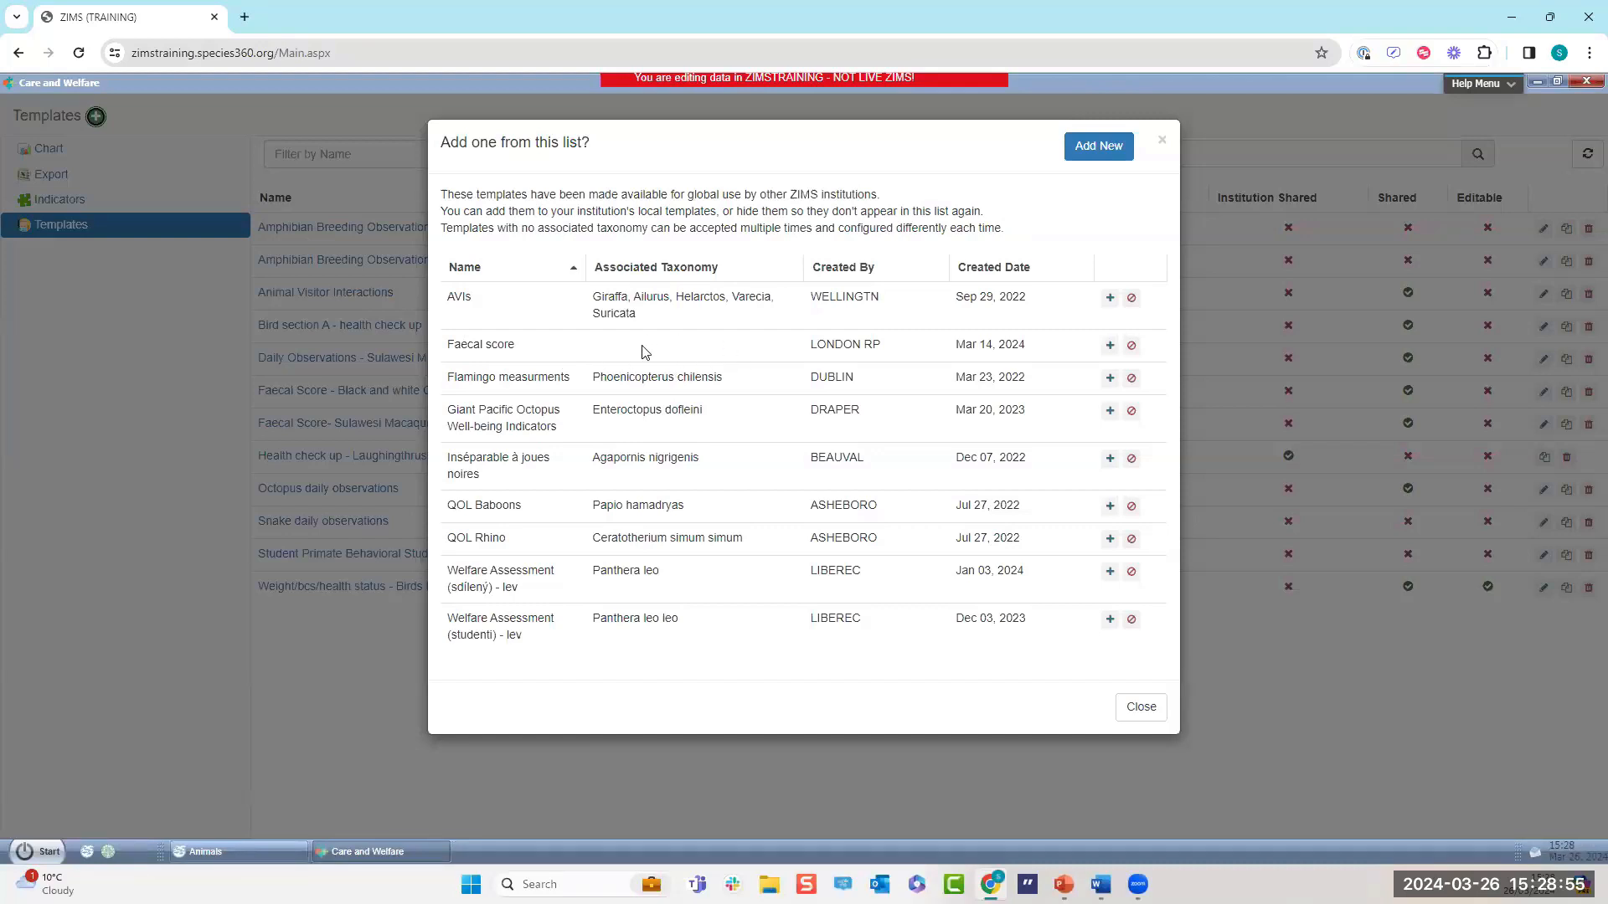
left_click(1109, 347)
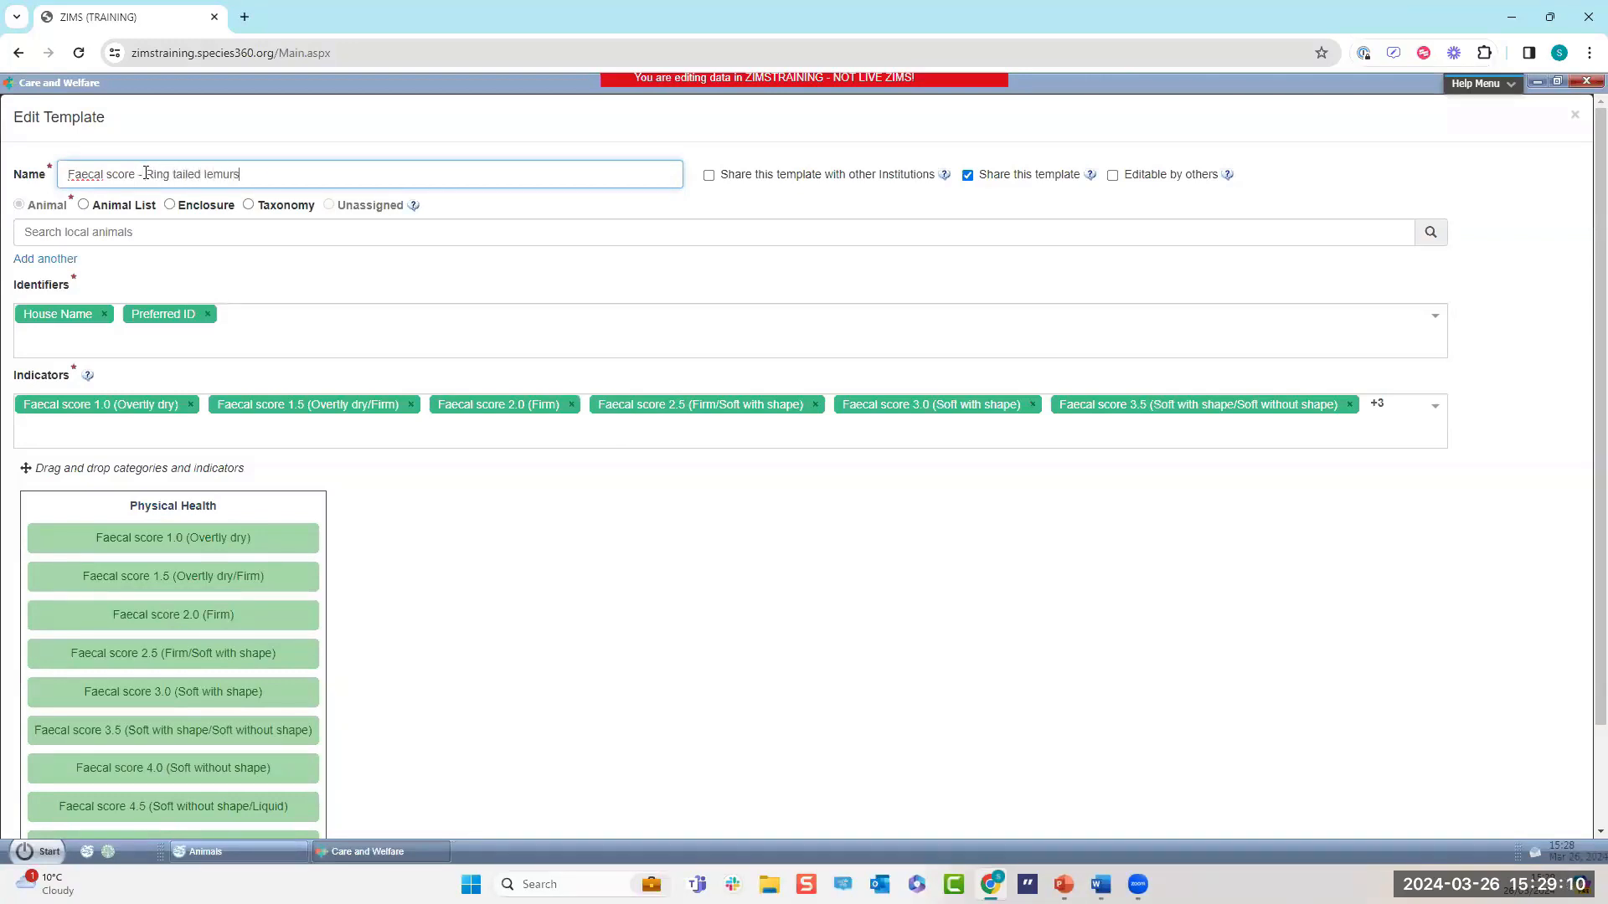
left_click(248, 206)
left_click(235, 235)
type("lemur c")
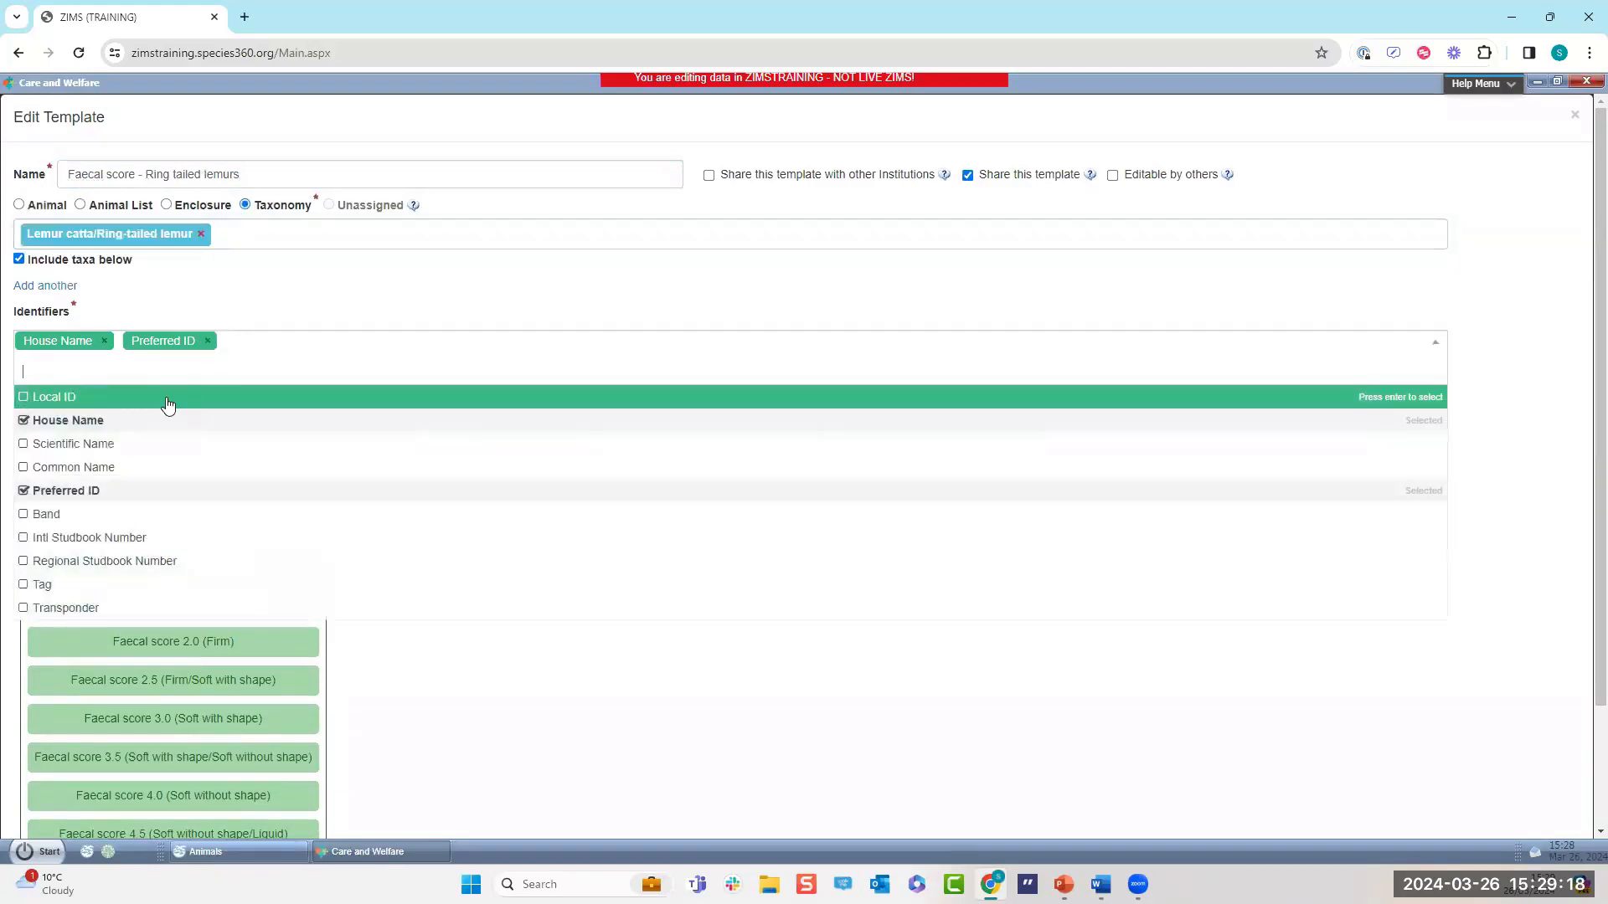
Replace the template's Preferred ID identifier with Scientific Name and Local ID, save it and close the list of shared templates.
left_click(99, 448)
left_click(88, 492)
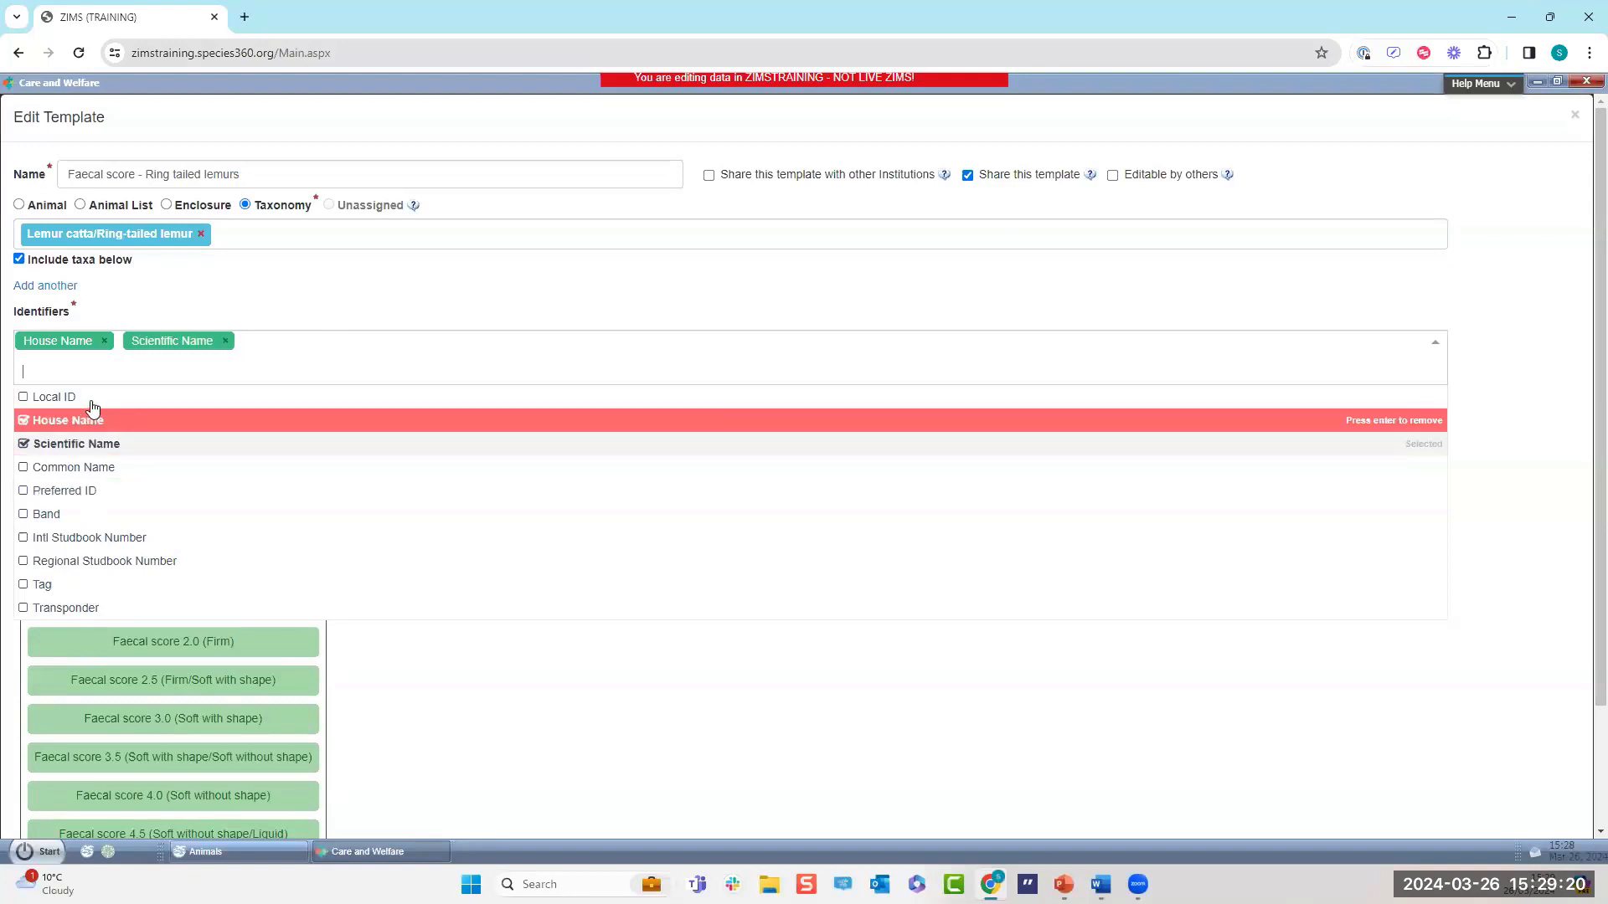
left_click(91, 400)
left_click(495, 299)
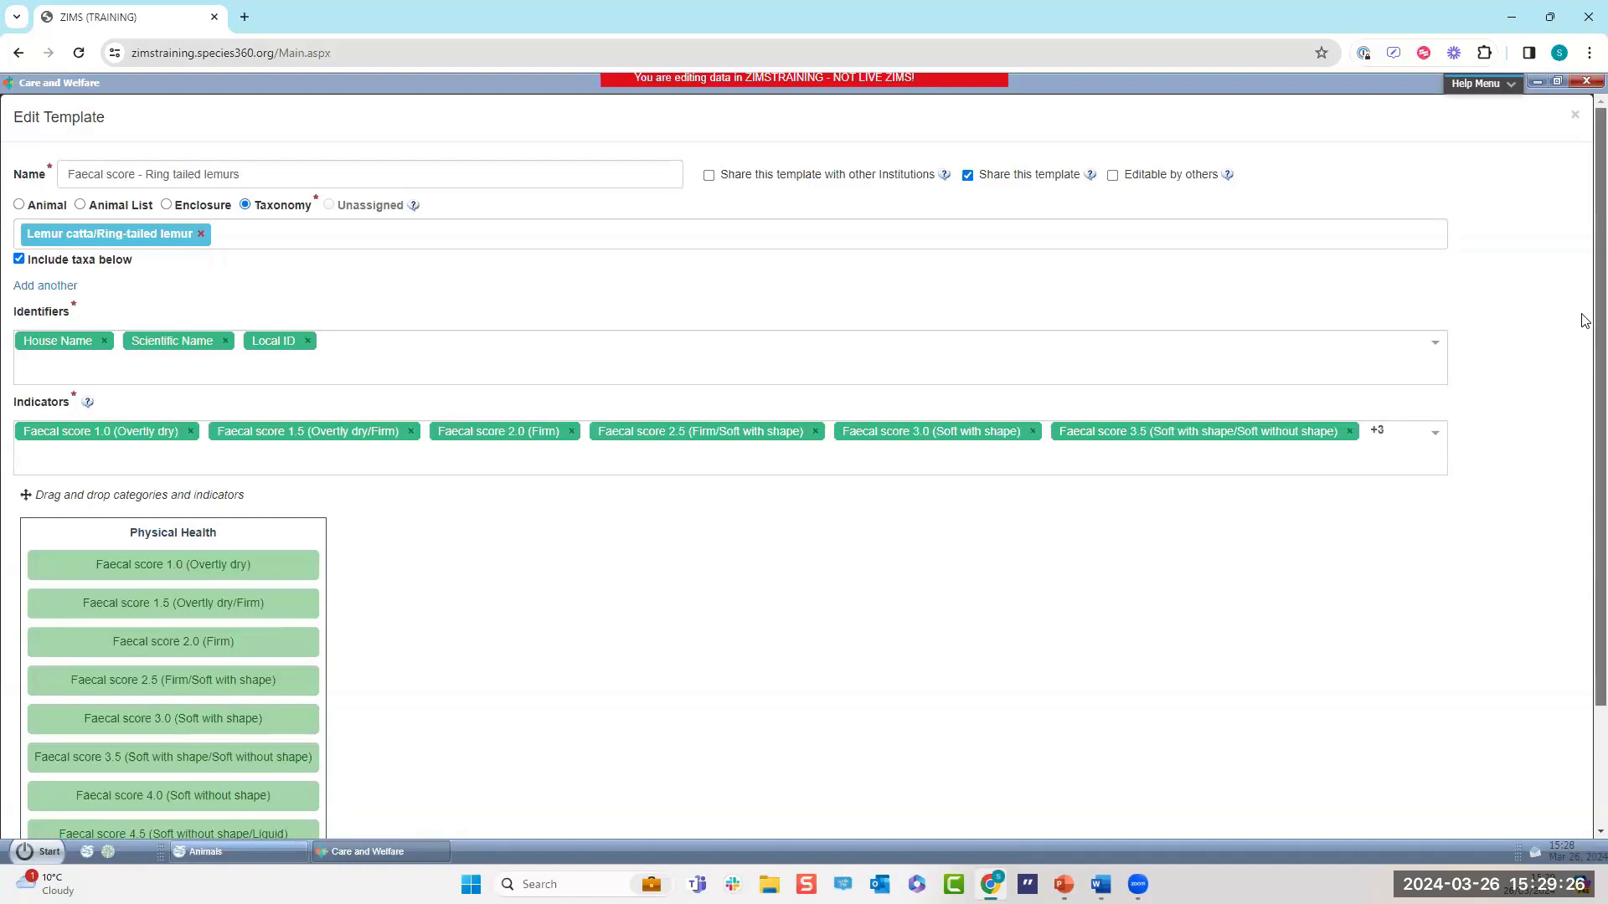
scroll(1585, 312, "down", 2)
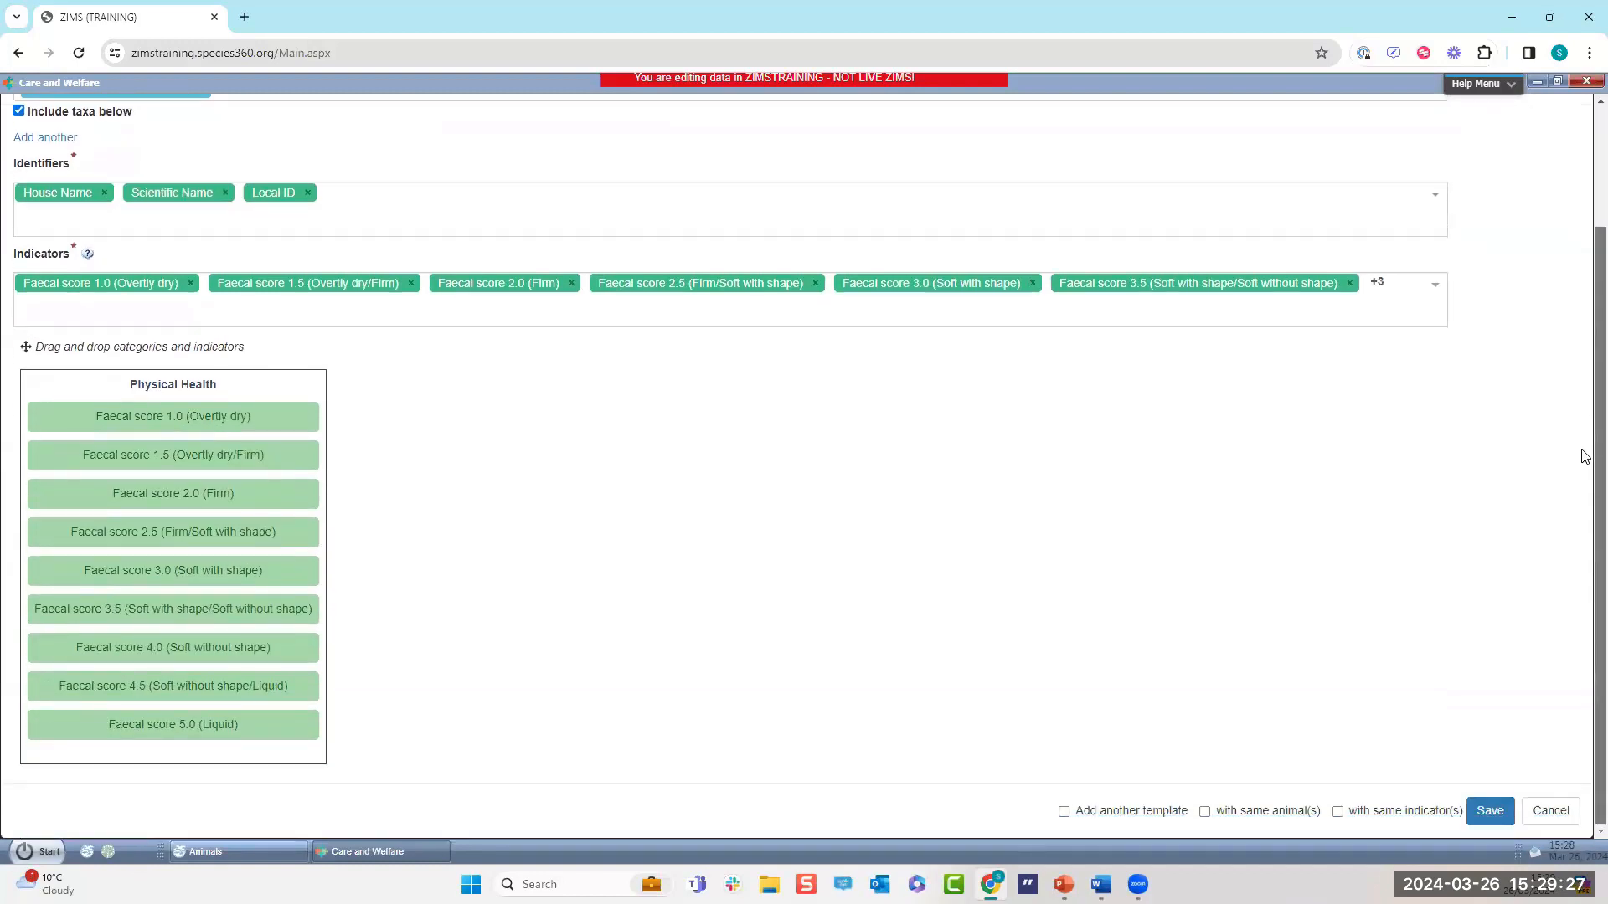
left_click(1490, 811)
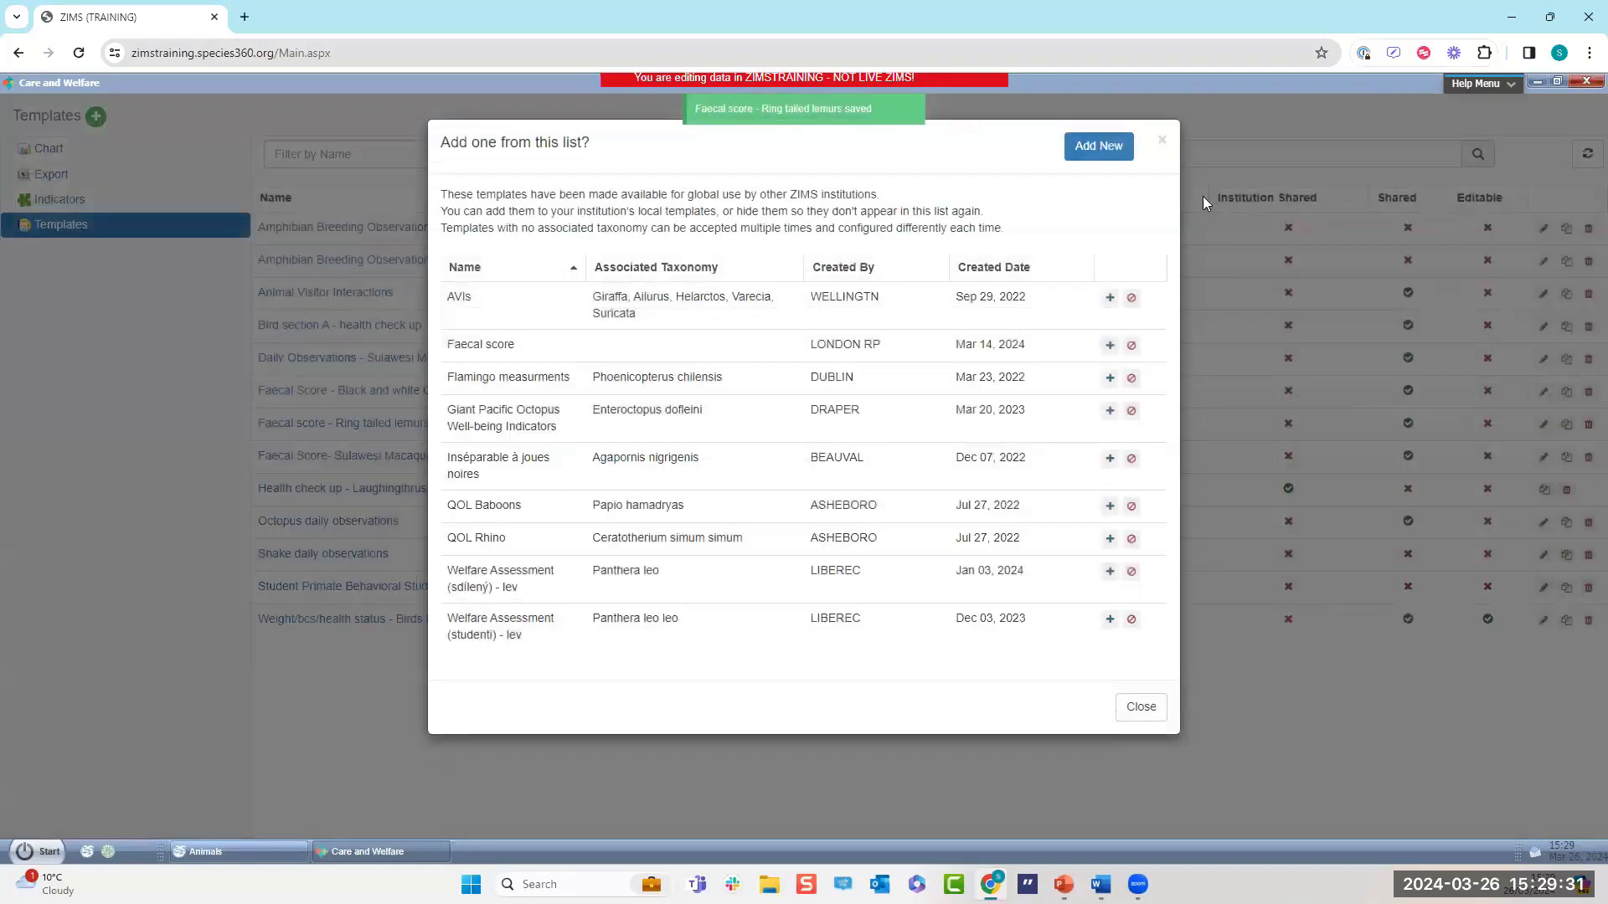
left_click(1162, 140)
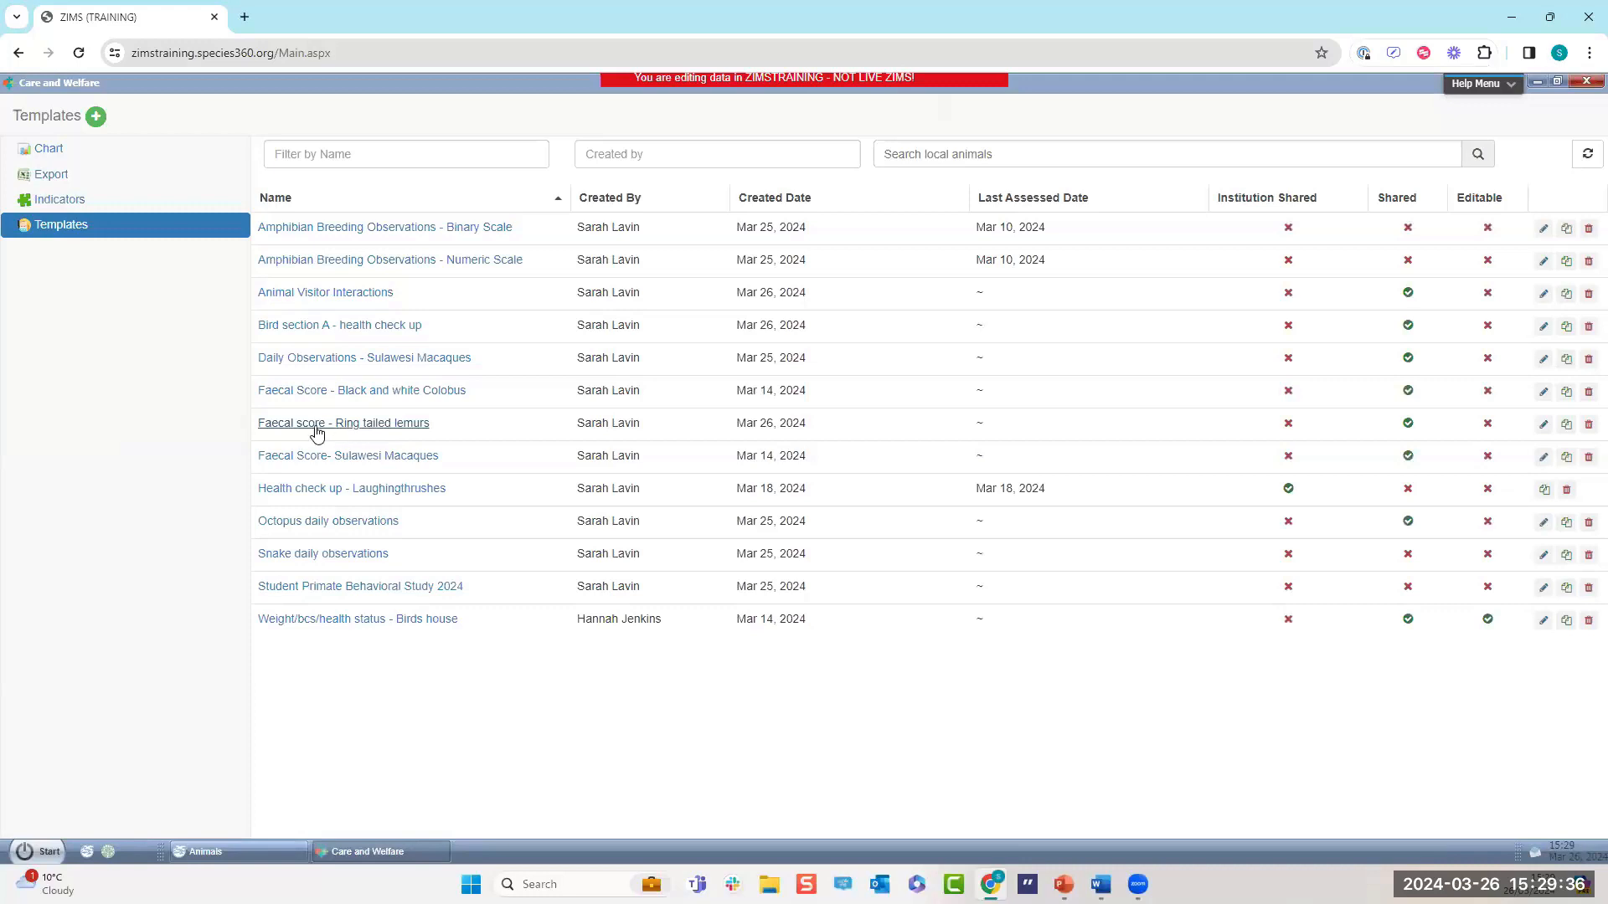
View the observation form of "Faecal score - Ring tailed lemurs".
left_click(316, 427)
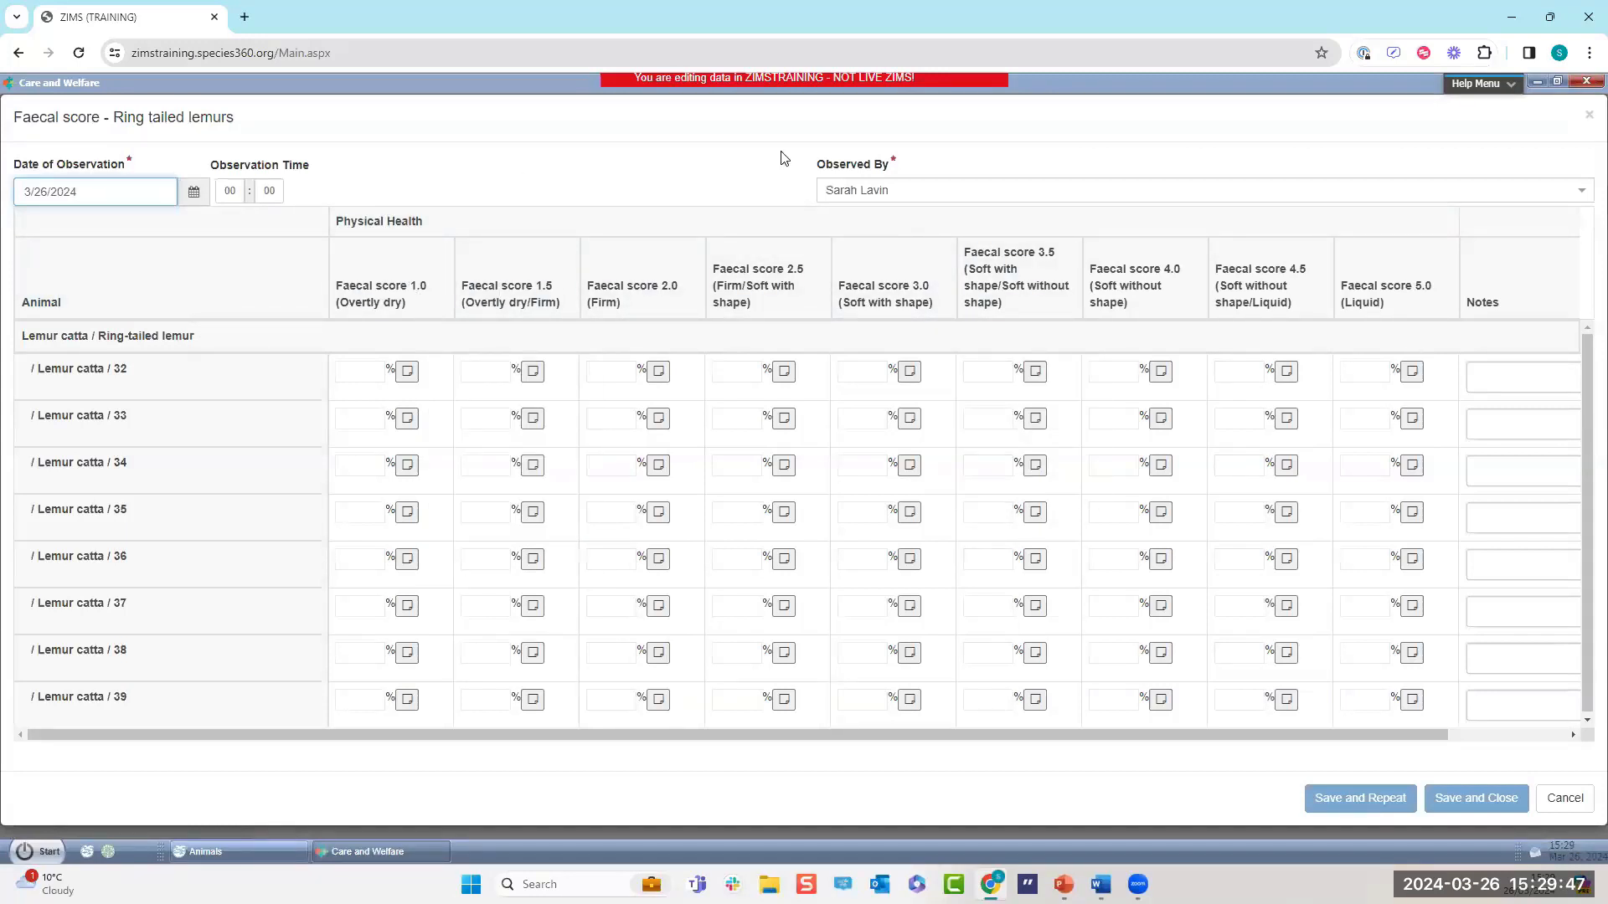
left_click(1587, 115)
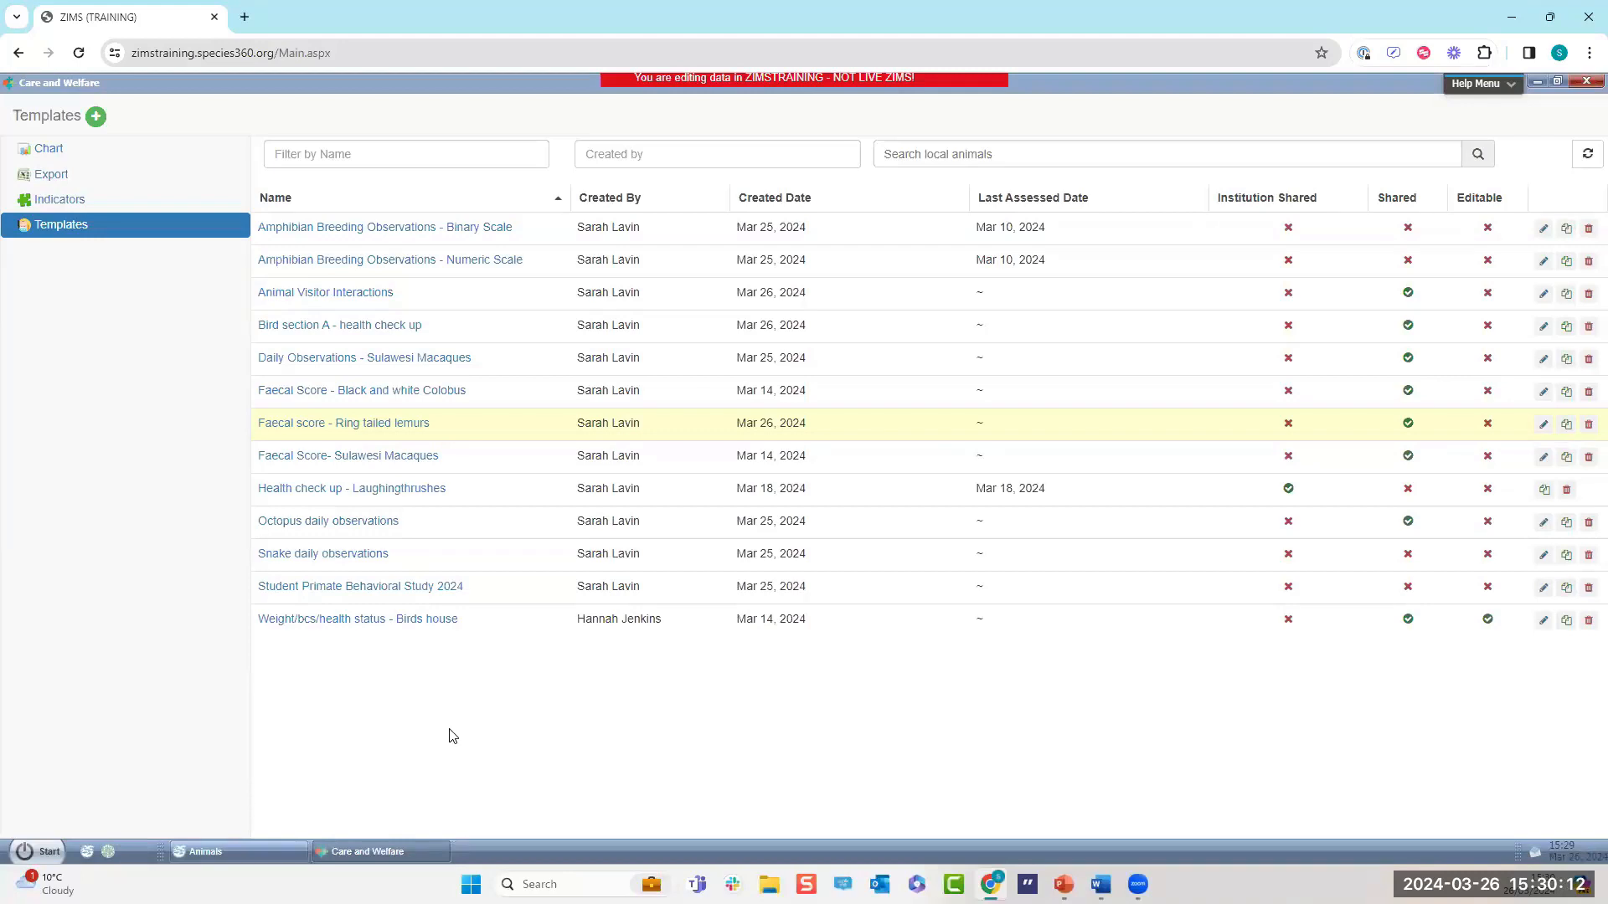
Try the feeding value "-1 - Food refused" for the Reticulated python in the "Snake daily observations" form, and close it without saving.
left_click(327, 554)
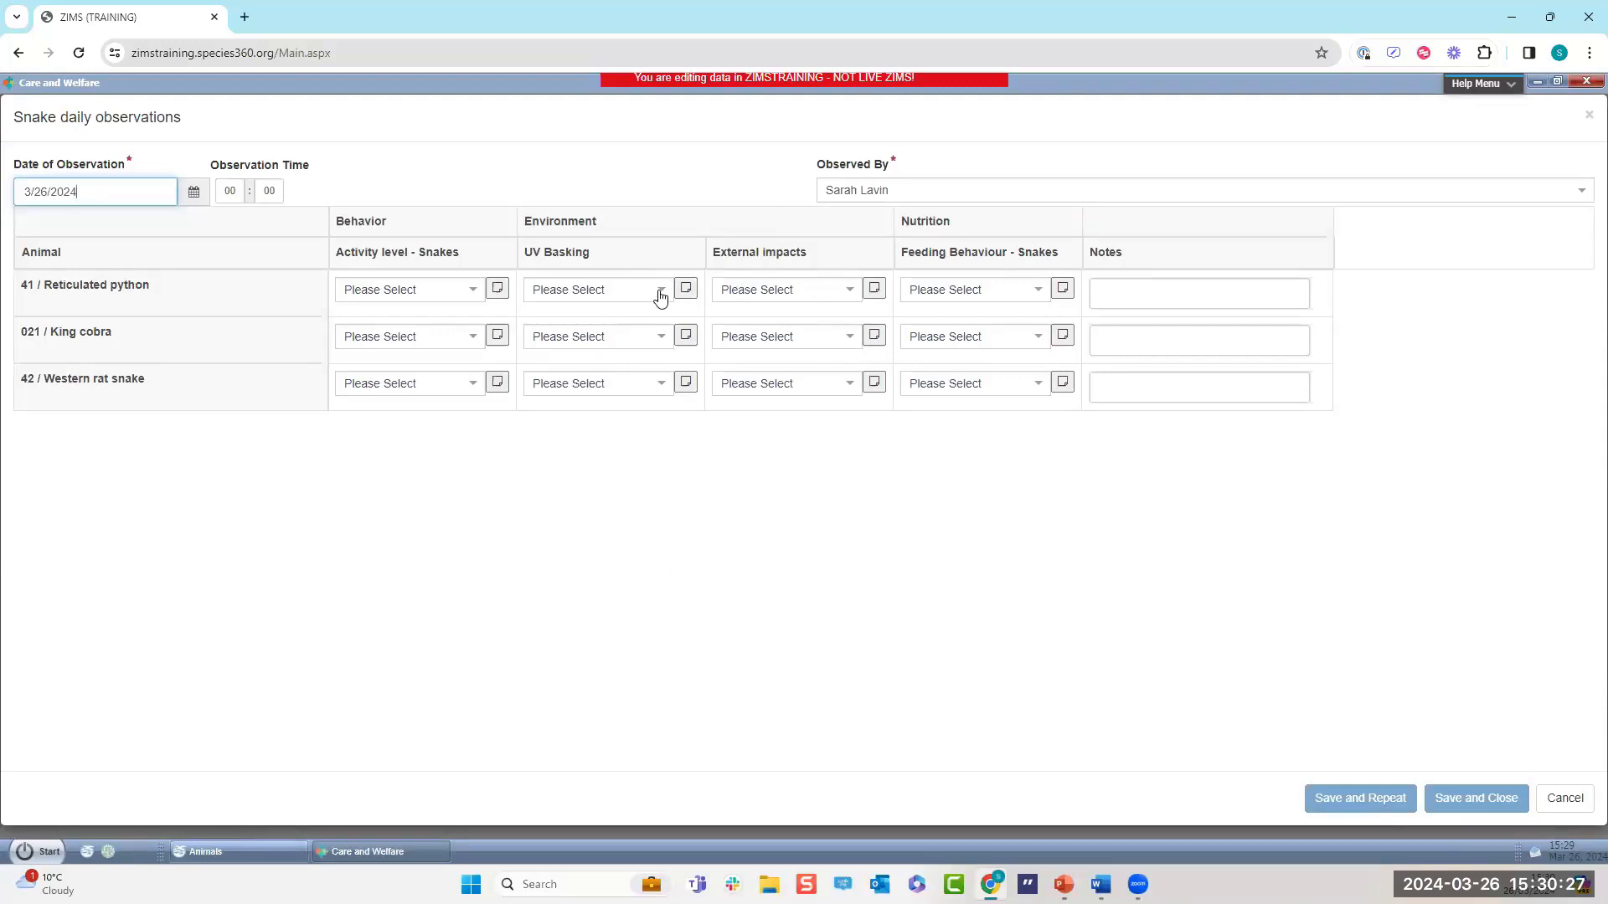
left_click(1037, 292)
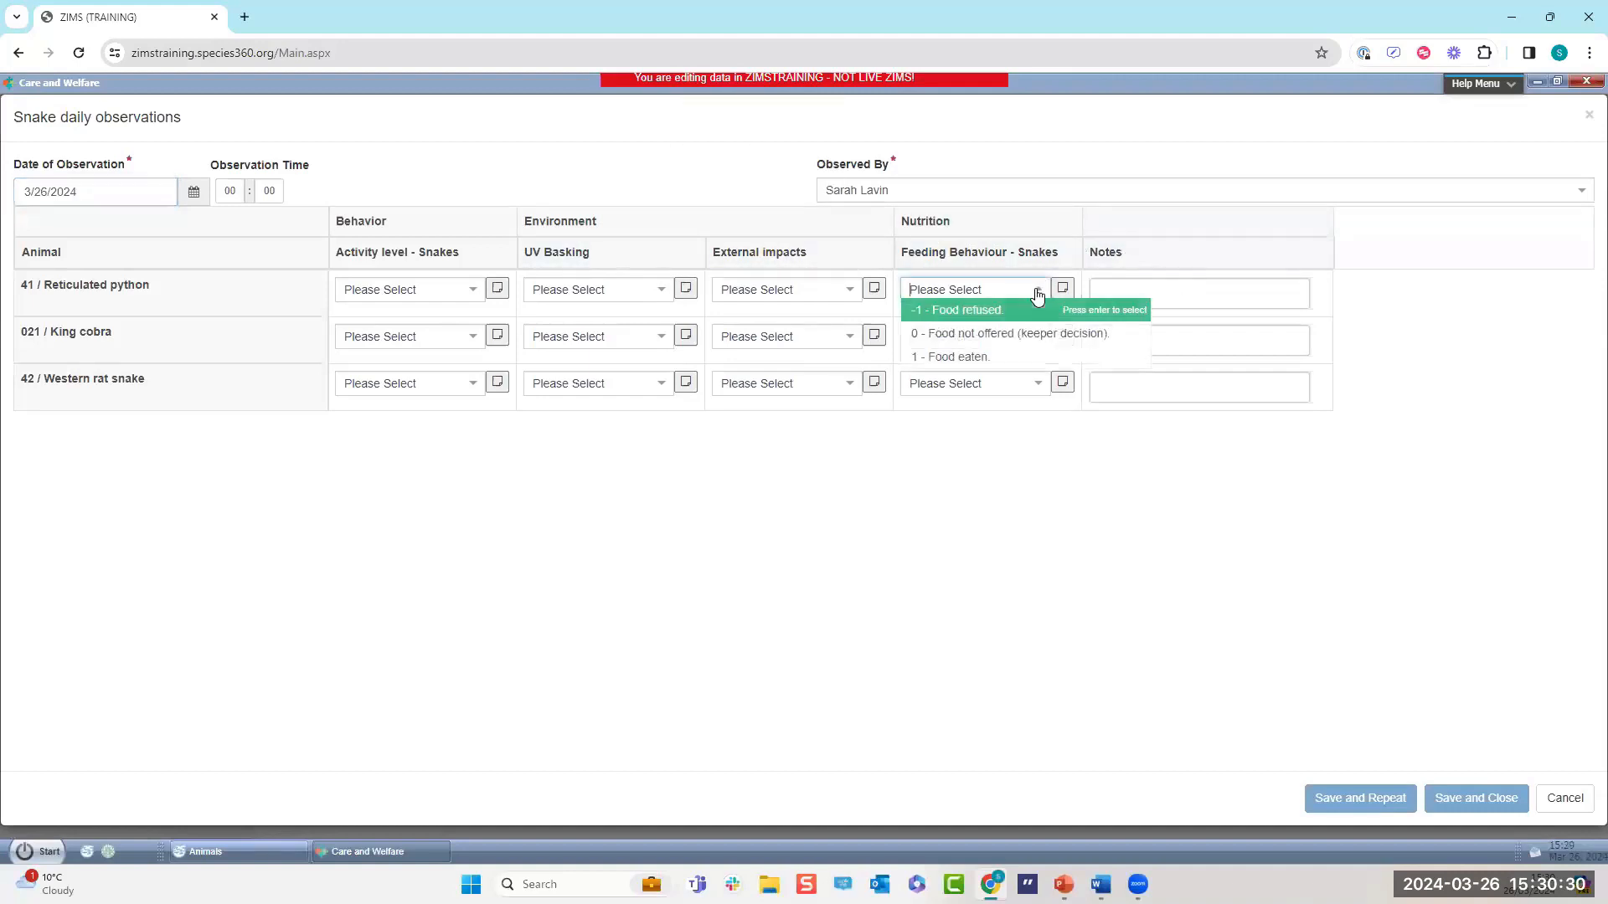
left_click(969, 316)
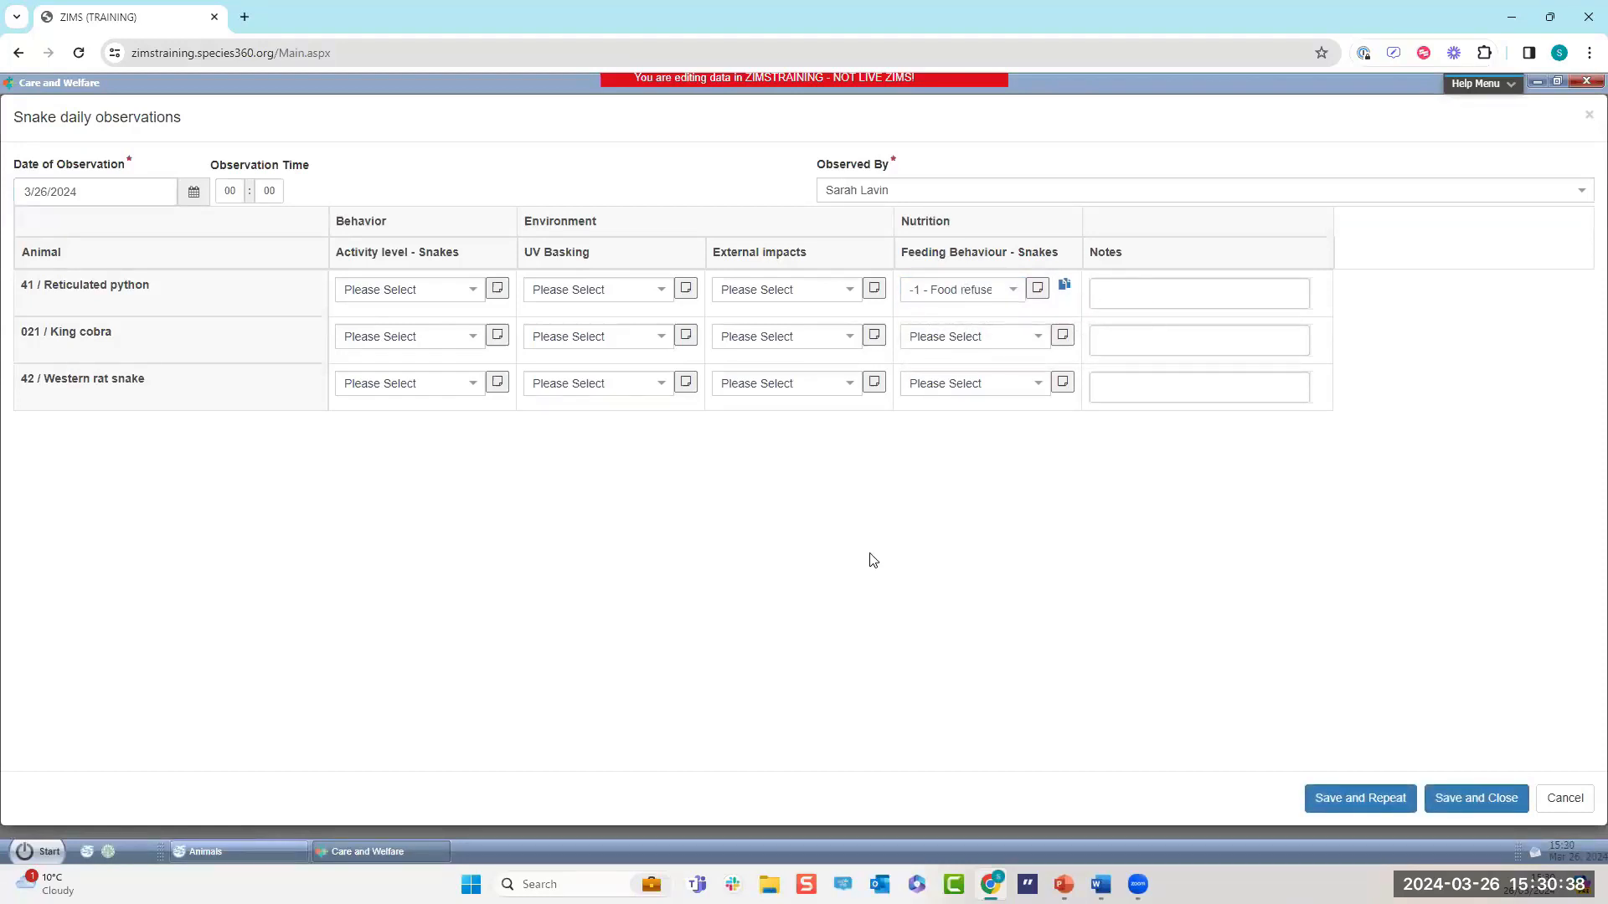
left_click(1587, 117)
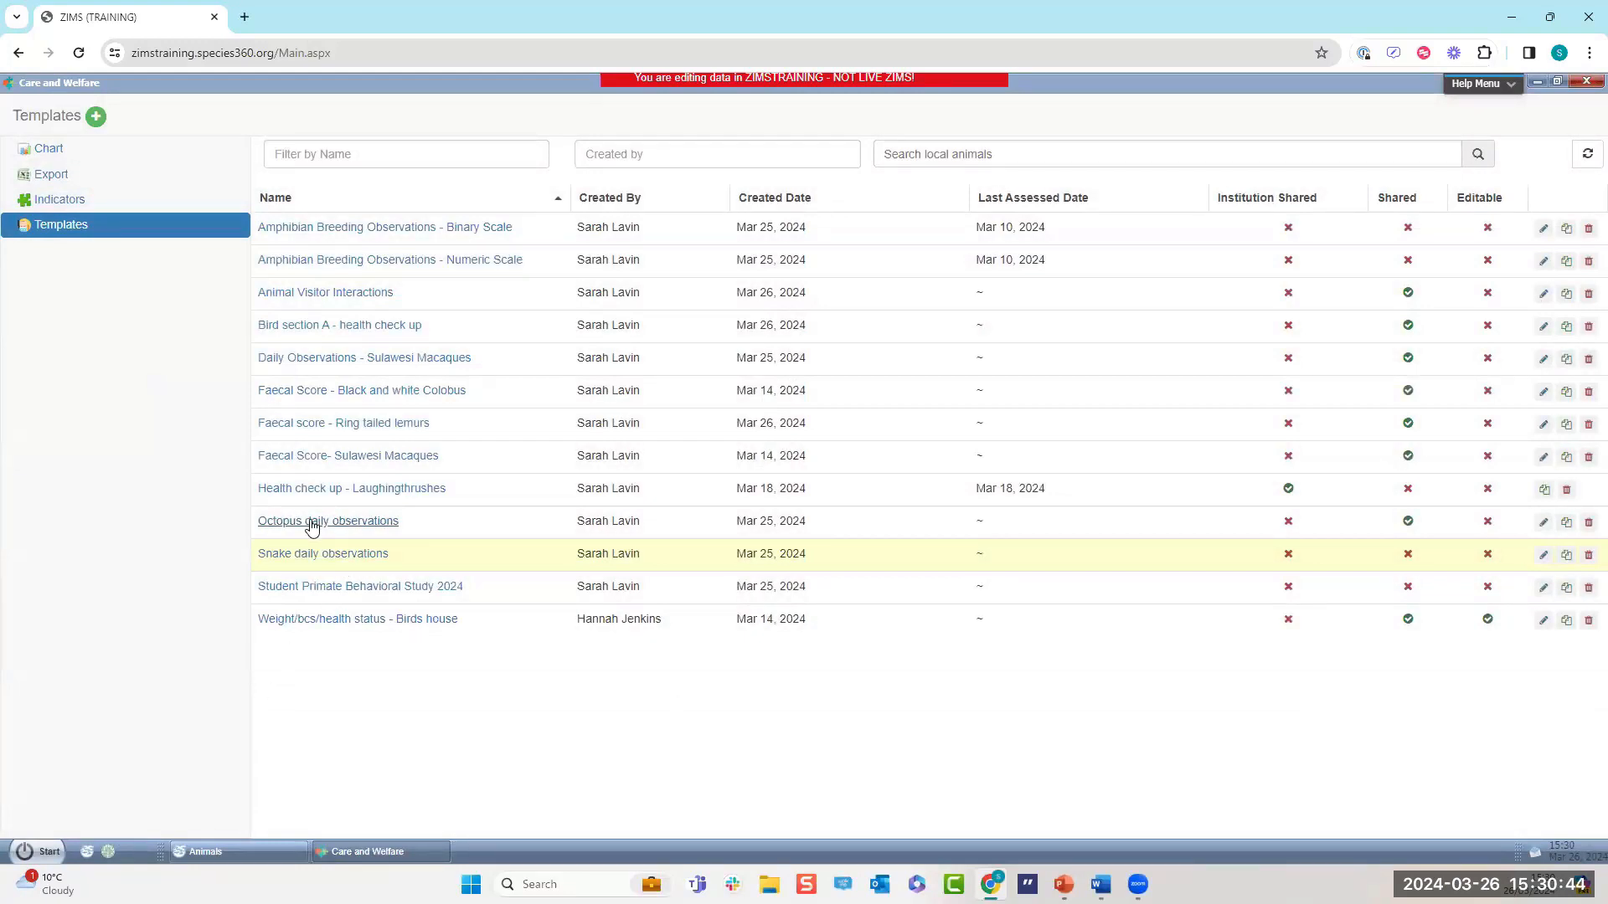
View the observation form of "Octopus daily observations".
left_click(312, 521)
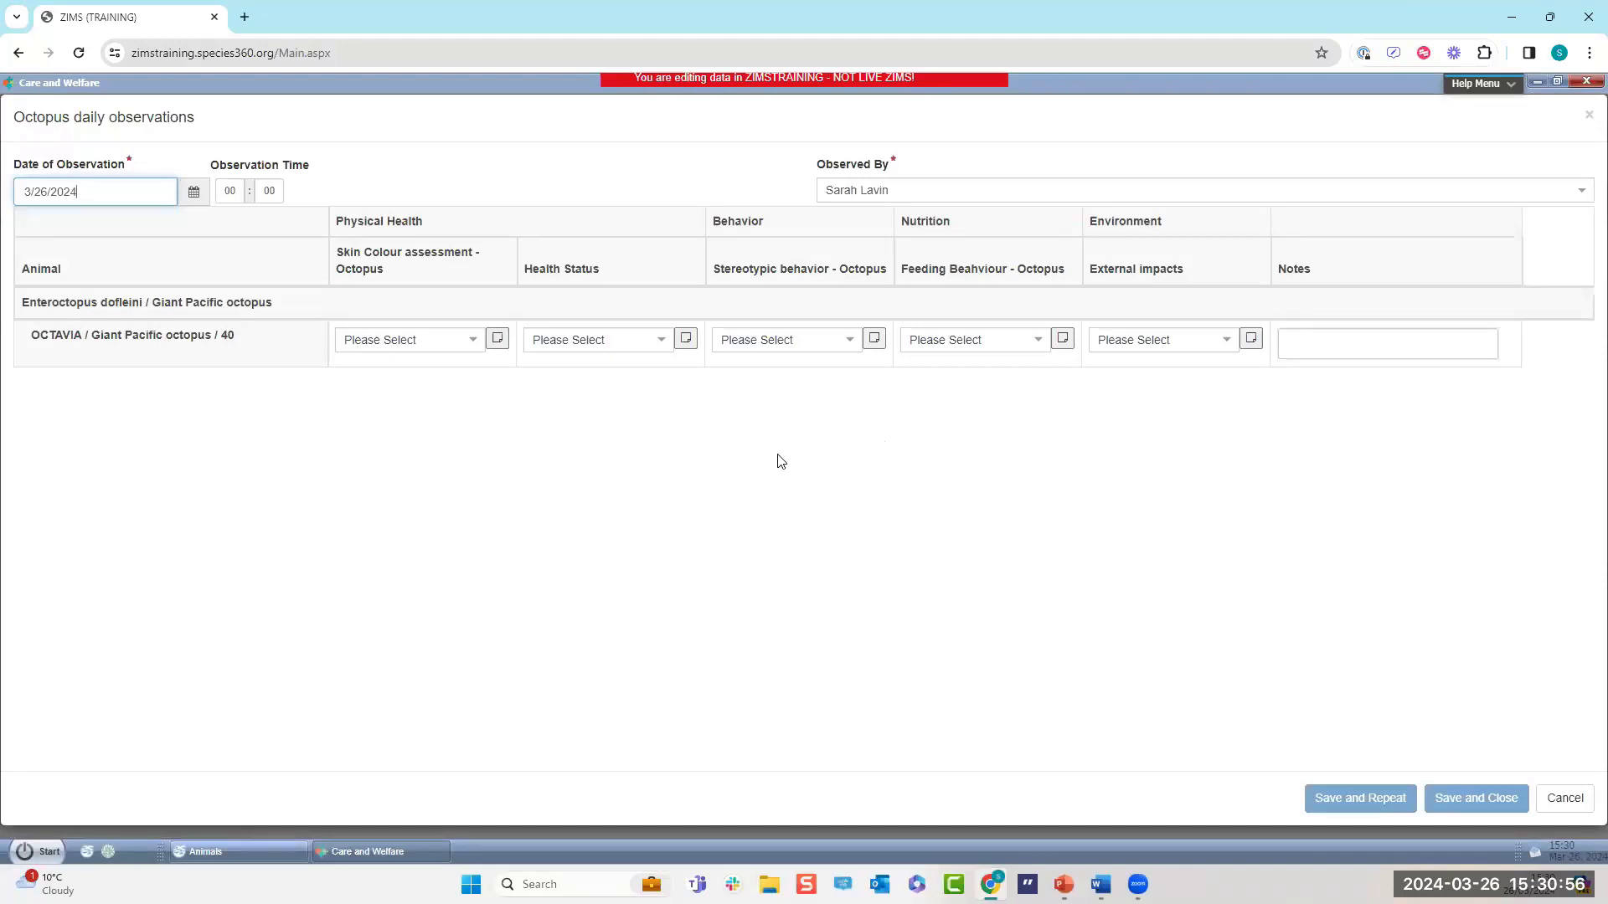
left_click(1588, 117)
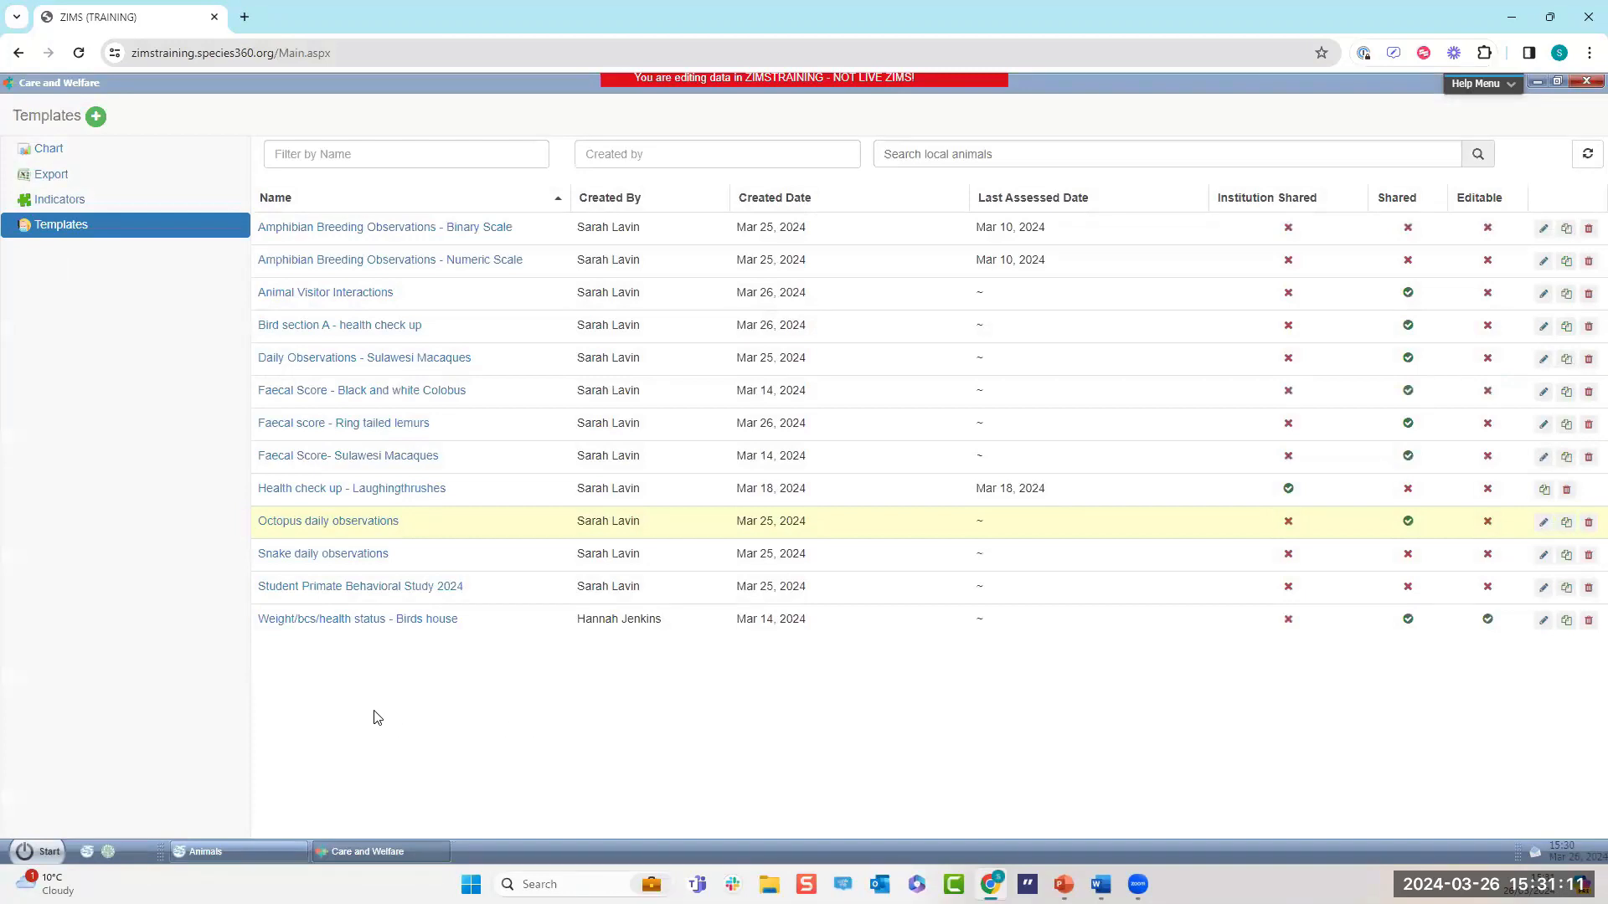